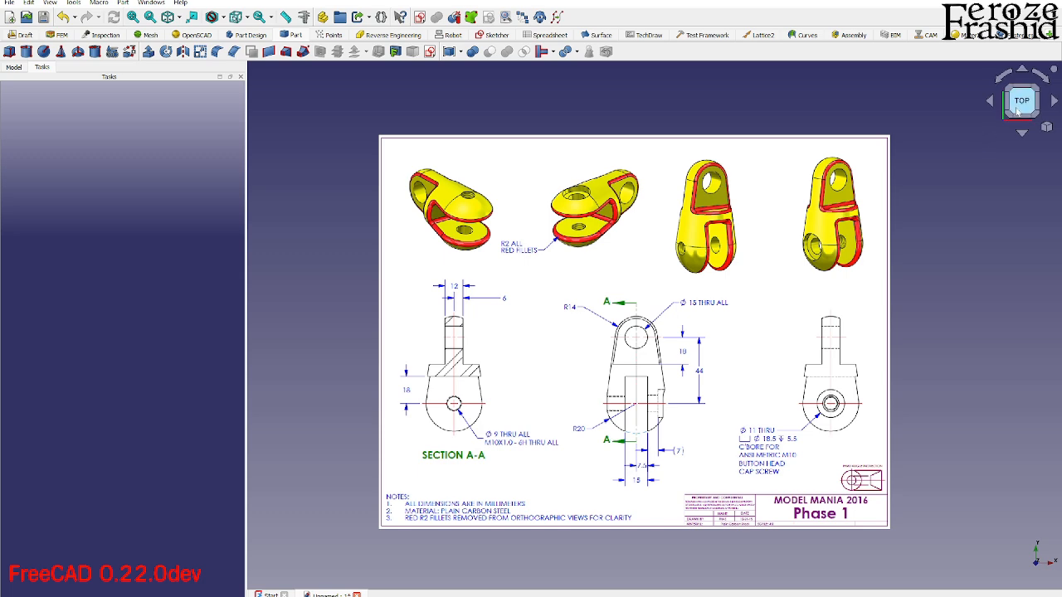
- Look over the Model Mania 2016 Phase 1 drawing sheet and check the program's version information
scroll(778, 339, up, 2)
scroll(774, 311, down, 1)
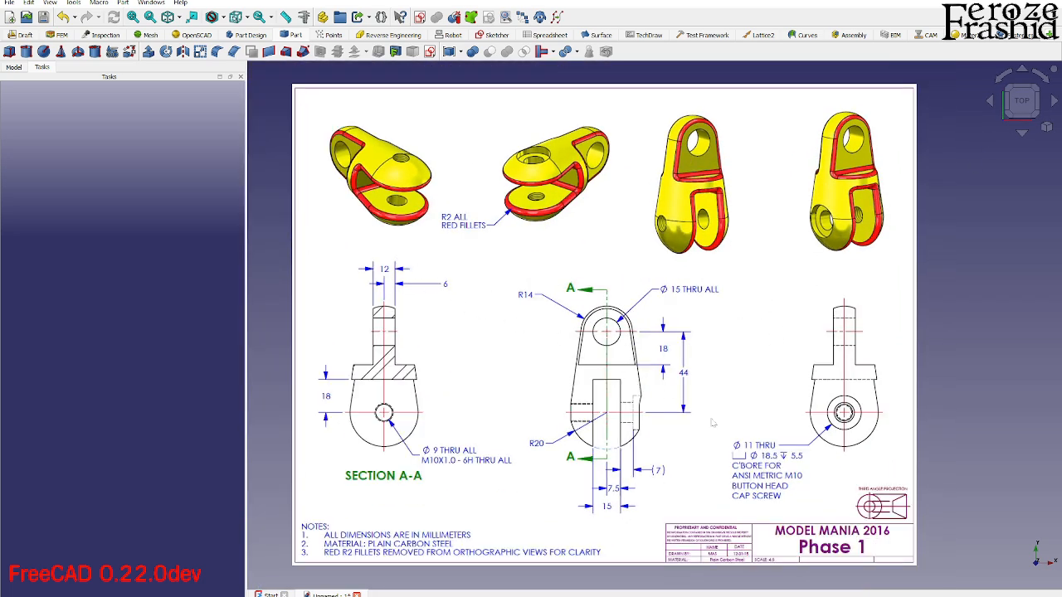
middle_drag(711, 419, 701, 396)
click(178, 3)
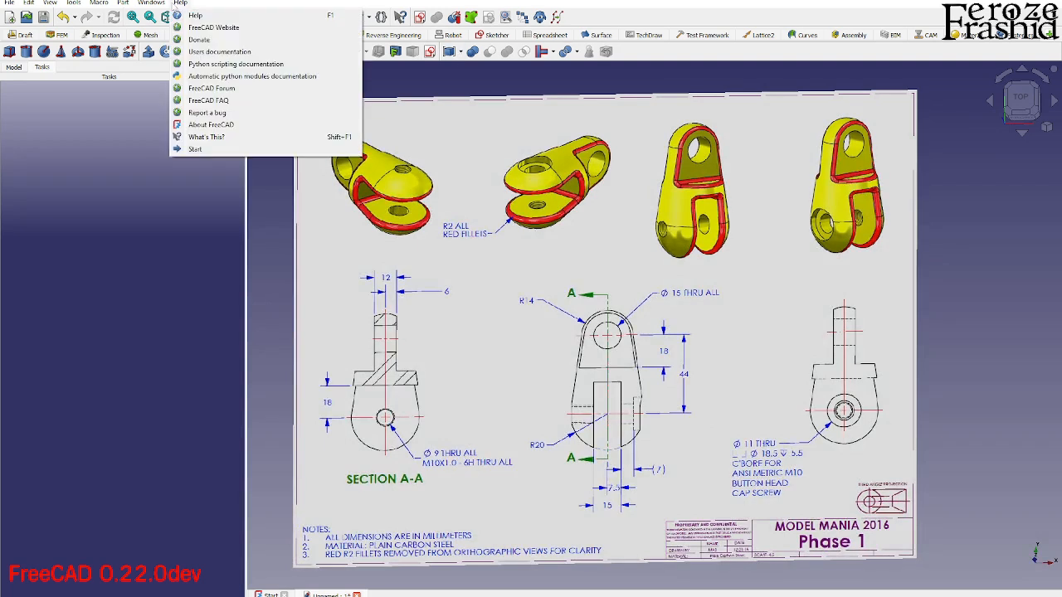
click(215, 126)
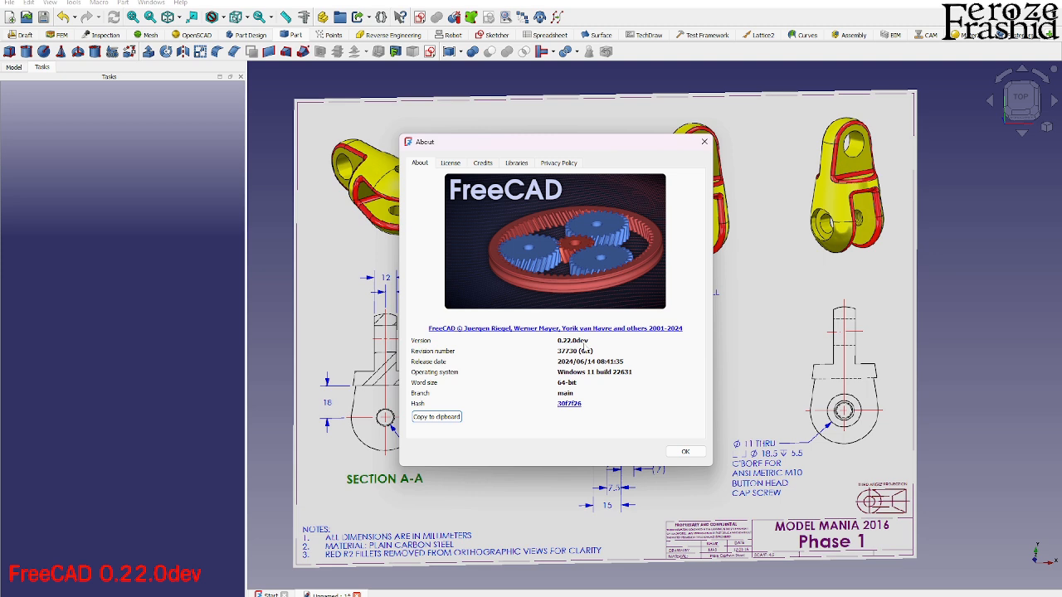
click(687, 452)
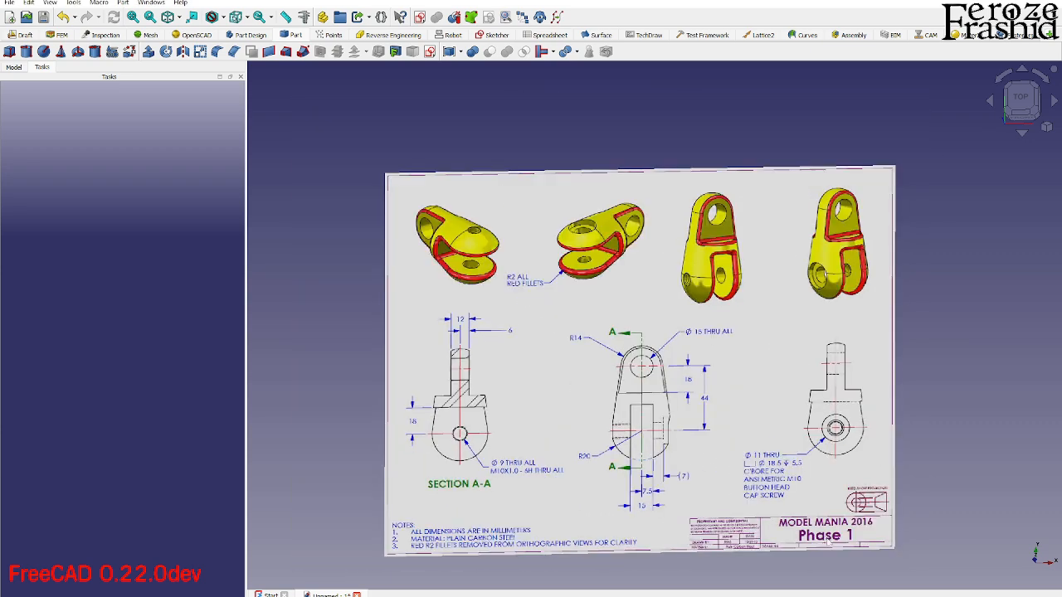
scroll(861, 562, up, 3)
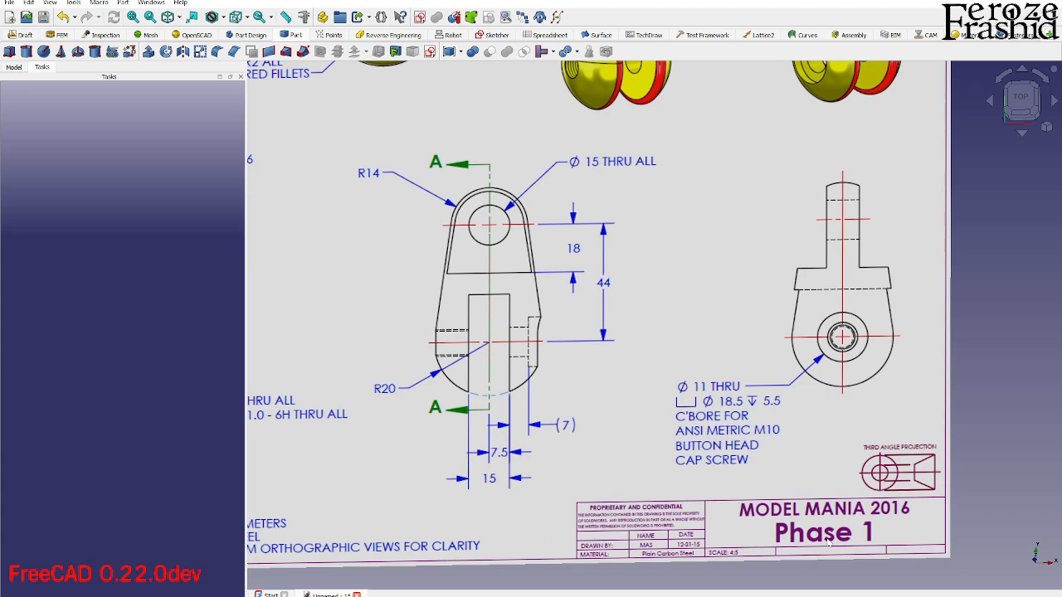
scroll(797, 513, down, 3)
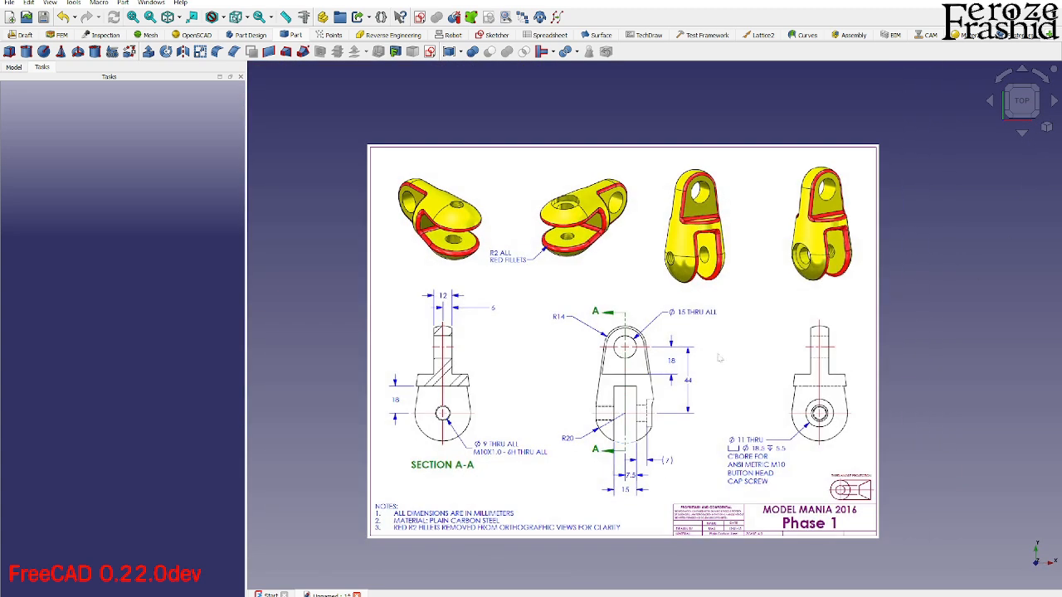
- Calibrate the MM2016-Phase1 image plane by picking both ends of the front view's 44 dimension and entering 44 mm as their distance
click(23, 71)
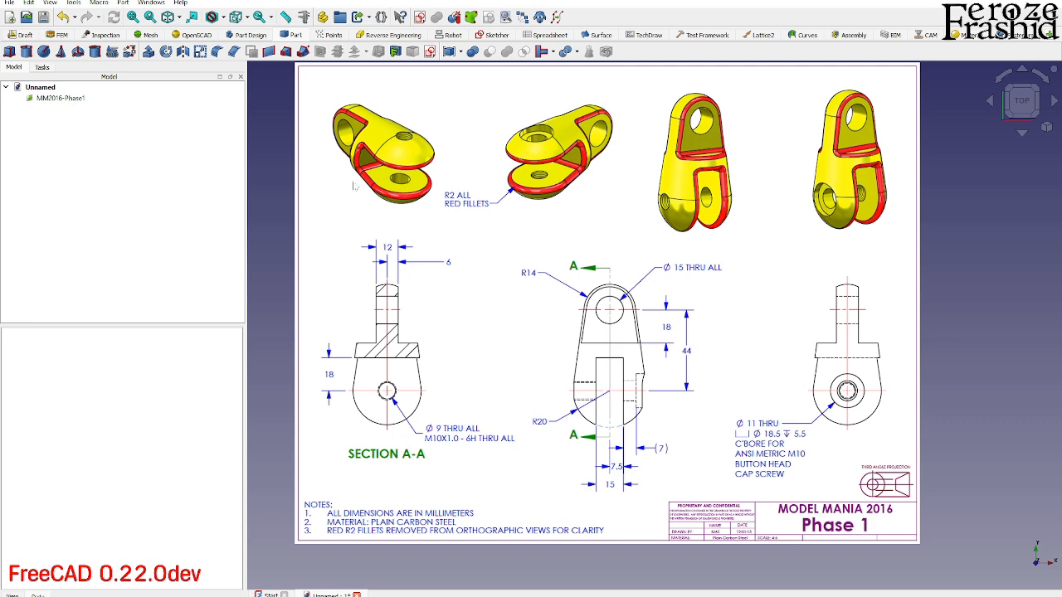
double_click(60, 98)
click(118, 345)
scroll(607, 419, up, 3)
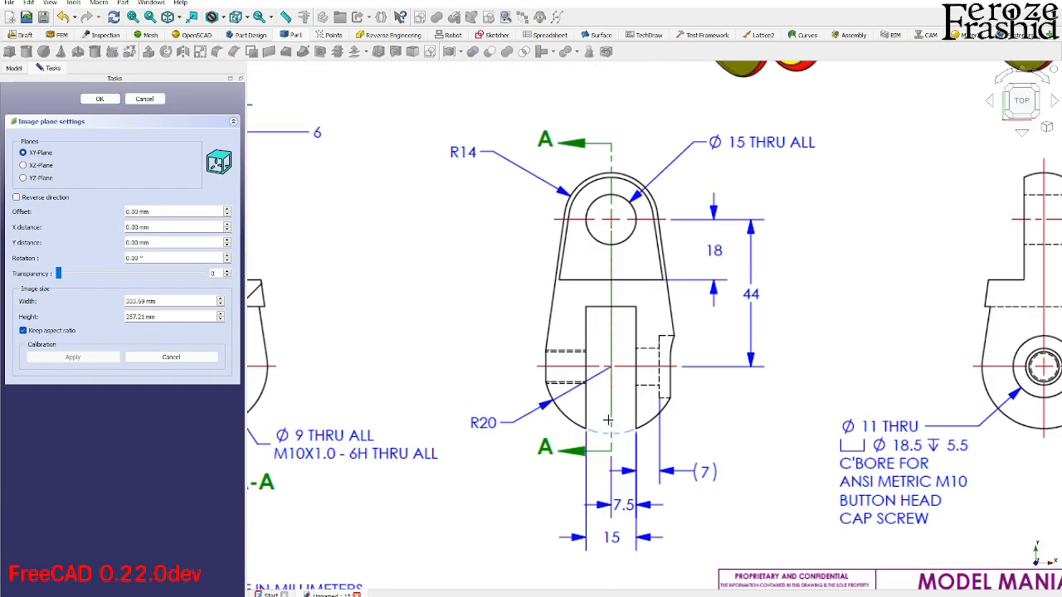
scroll(729, 336, up, 3)
click(766, 134)
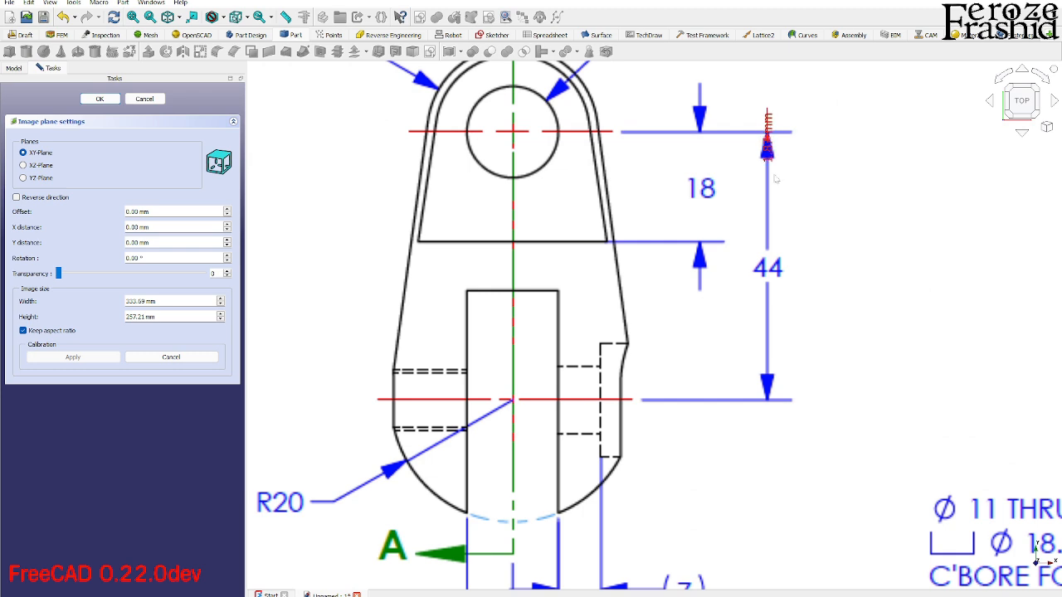
click(768, 401)
text(44)
key(Return)
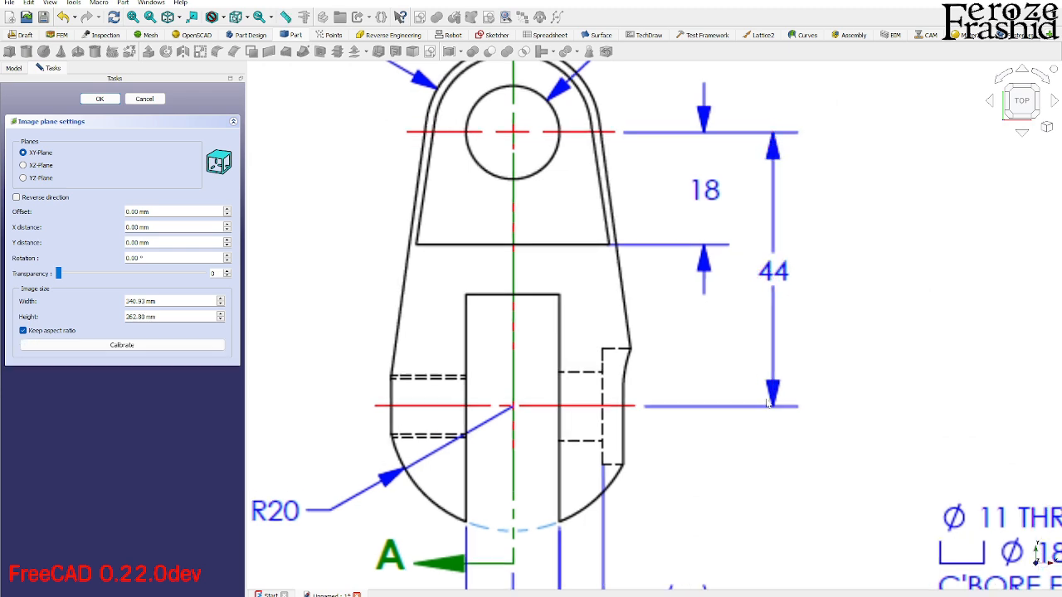
- Set the drawing image's transparency to 50 and place it on the XZ plane
text(5)
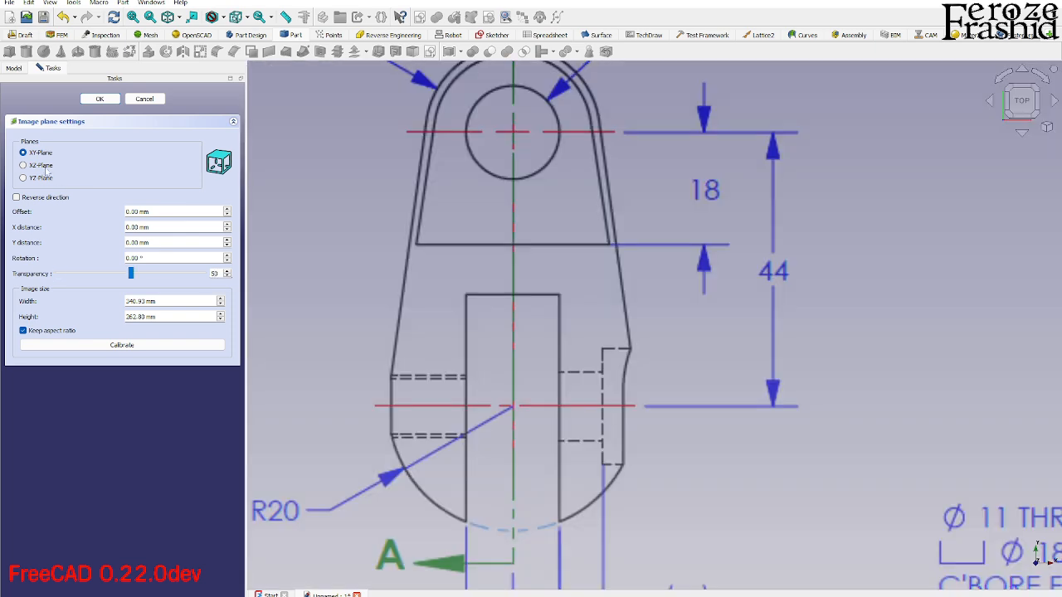
scroll(549, 289, down, 6)
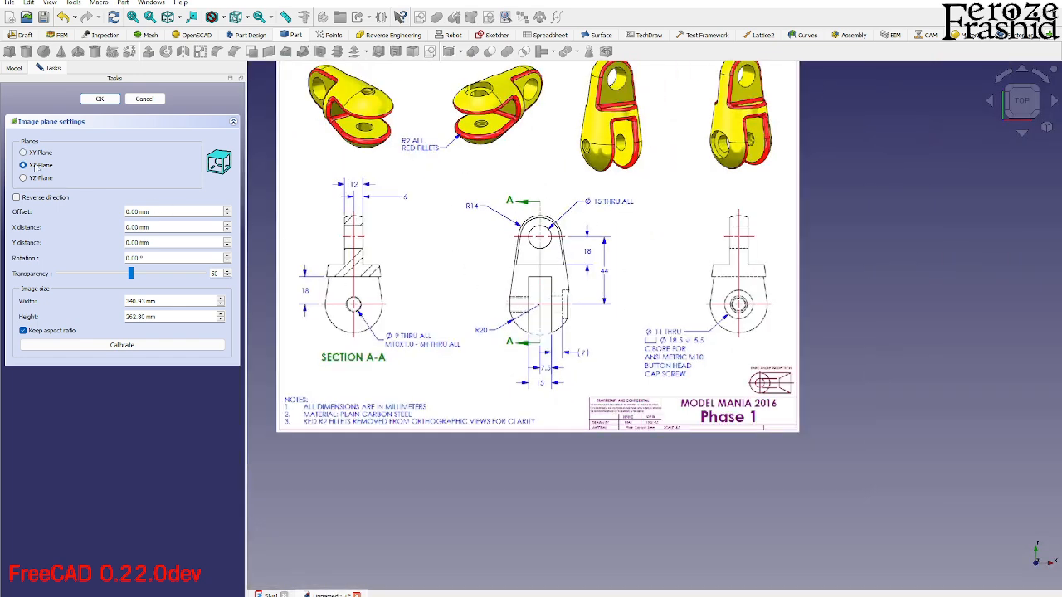
click(37, 166)
click(99, 98)
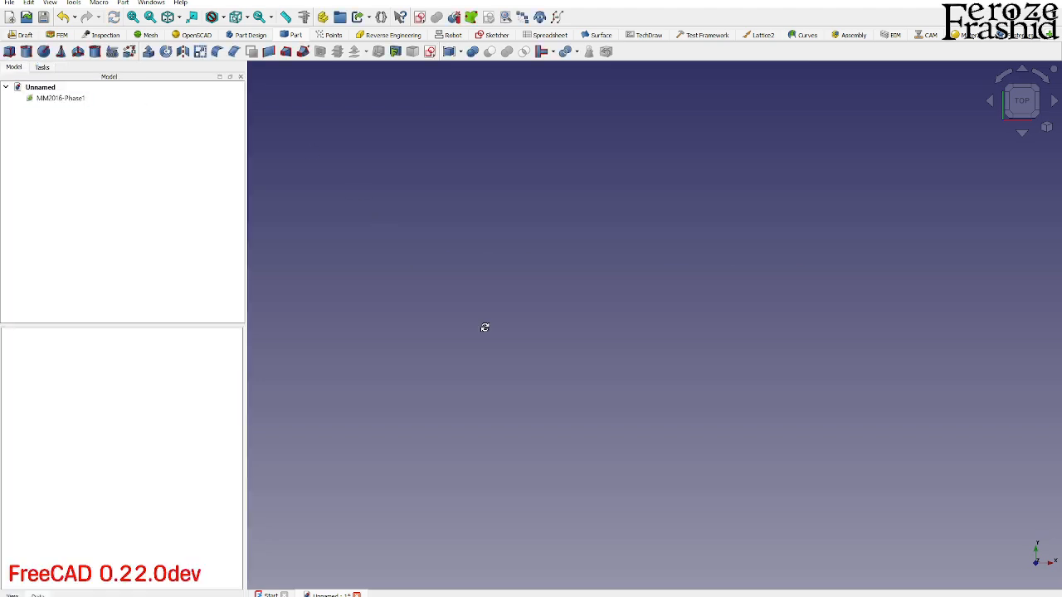
key(0)
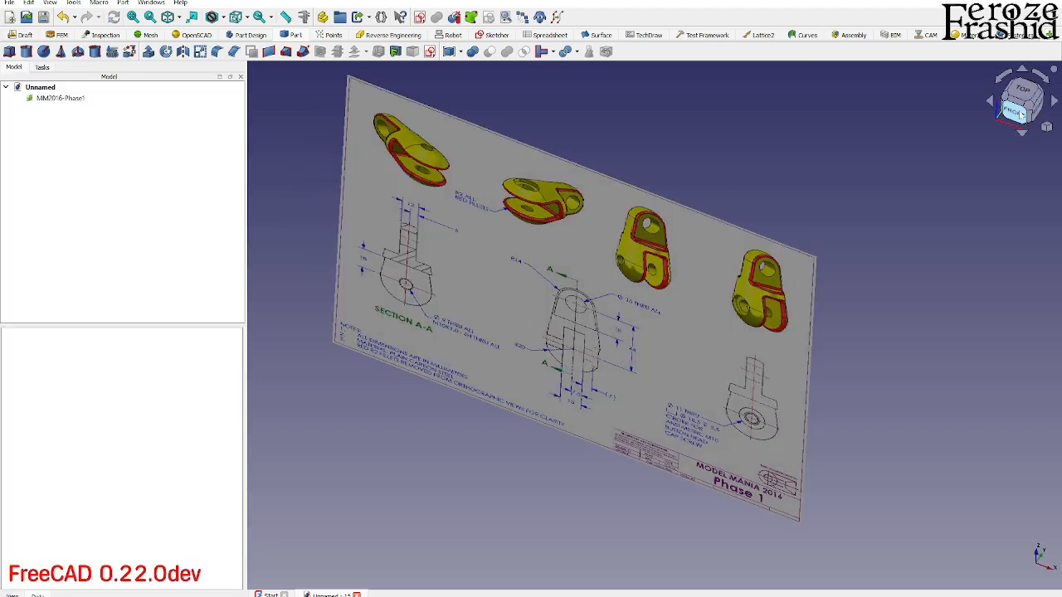
click(1013, 112)
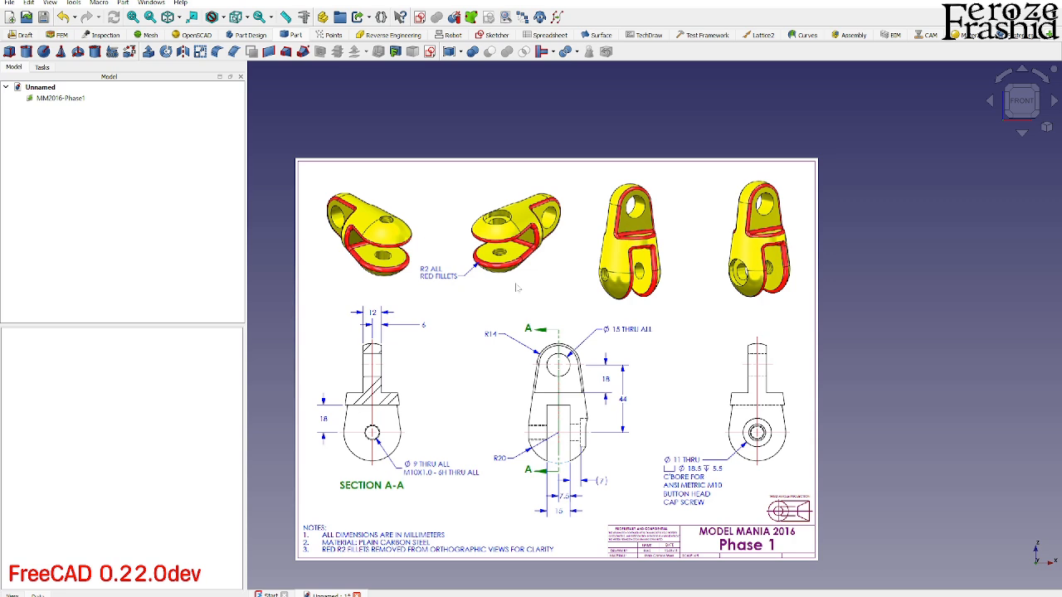
- Transform the MM2016-Phase1 image in the front view so that the centre of the 15 mm through hole lies on the origin
scroll(556, 448, up, 5)
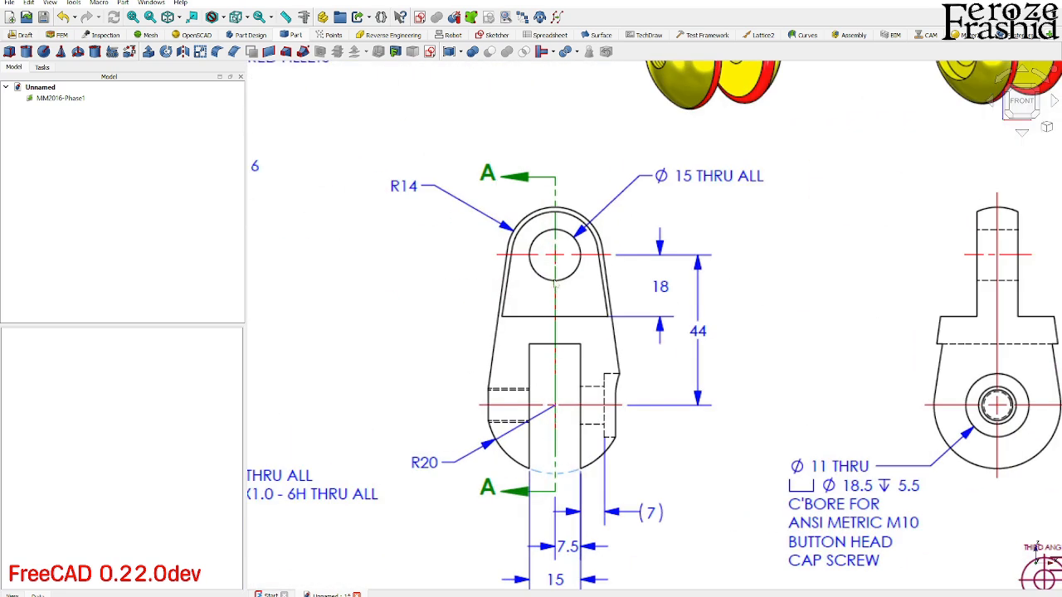
scroll(582, 325, down, 2)
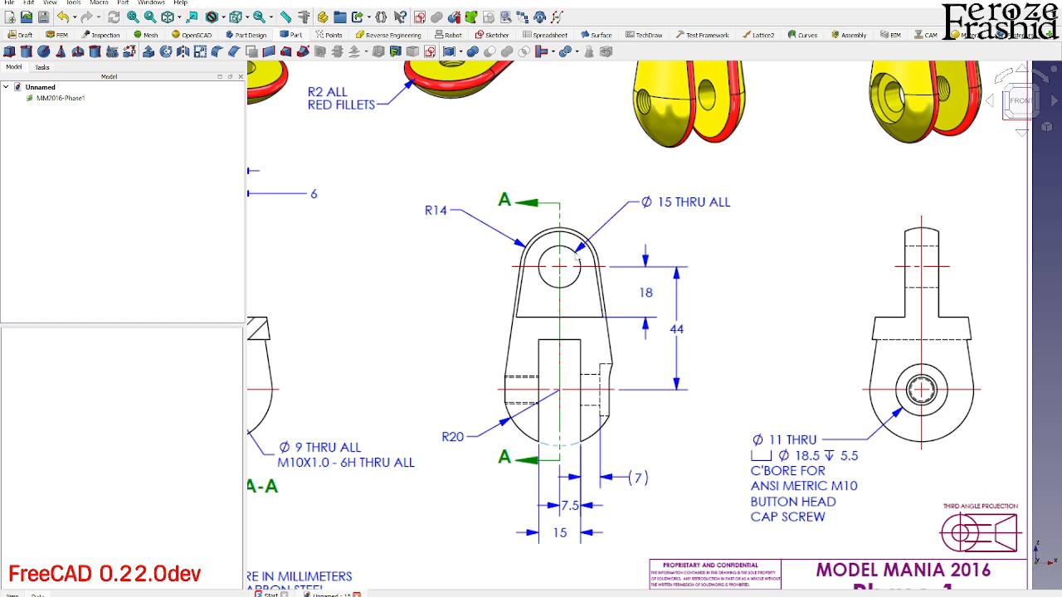
scroll(573, 425, down, 3)
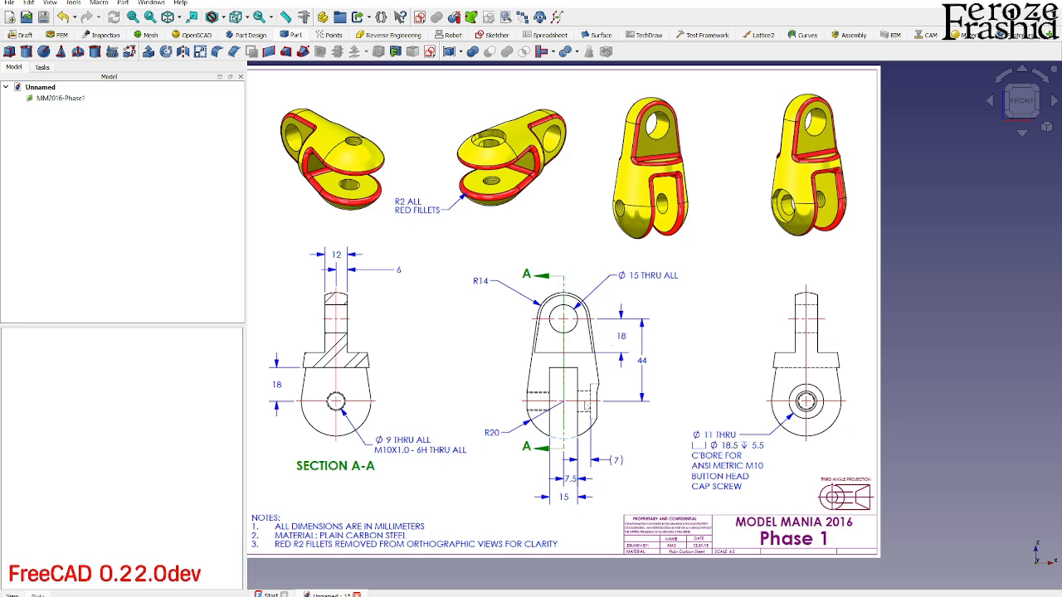
scroll(751, 273, down, 2)
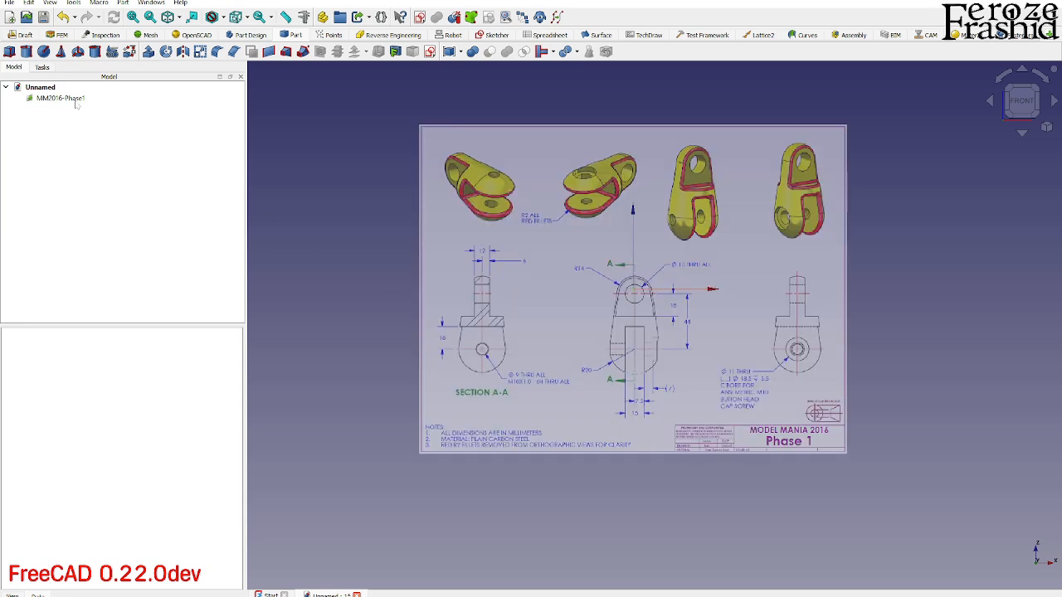
right_click(75, 102)
click(100, 122)
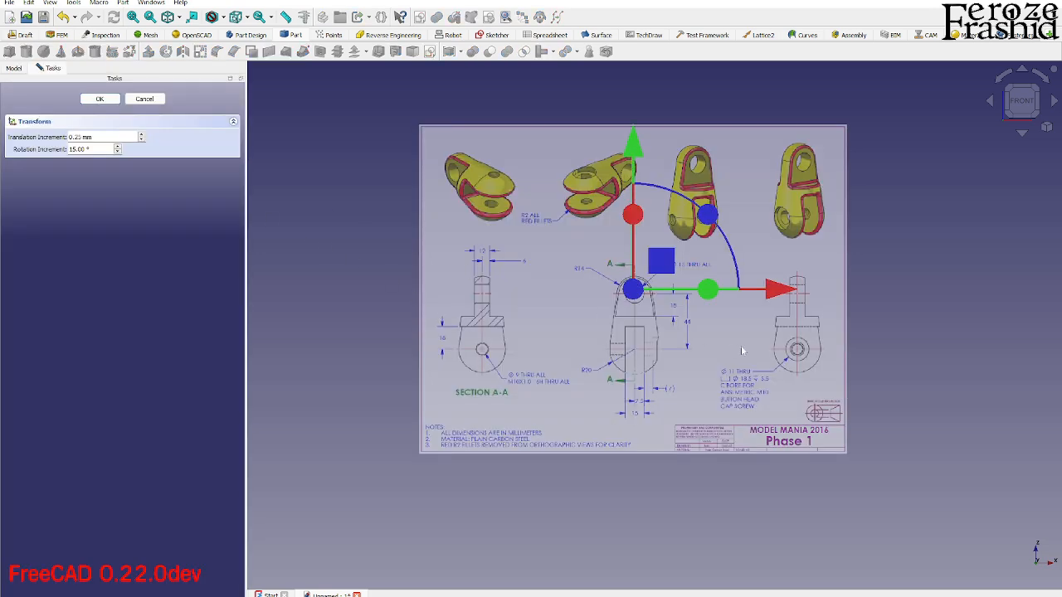
scroll(741, 345, up, 3)
mouse_move(636, 222)
mouse_down()
mouse_move(652, 220)
mouse_move(635, 224)
mouse_up()
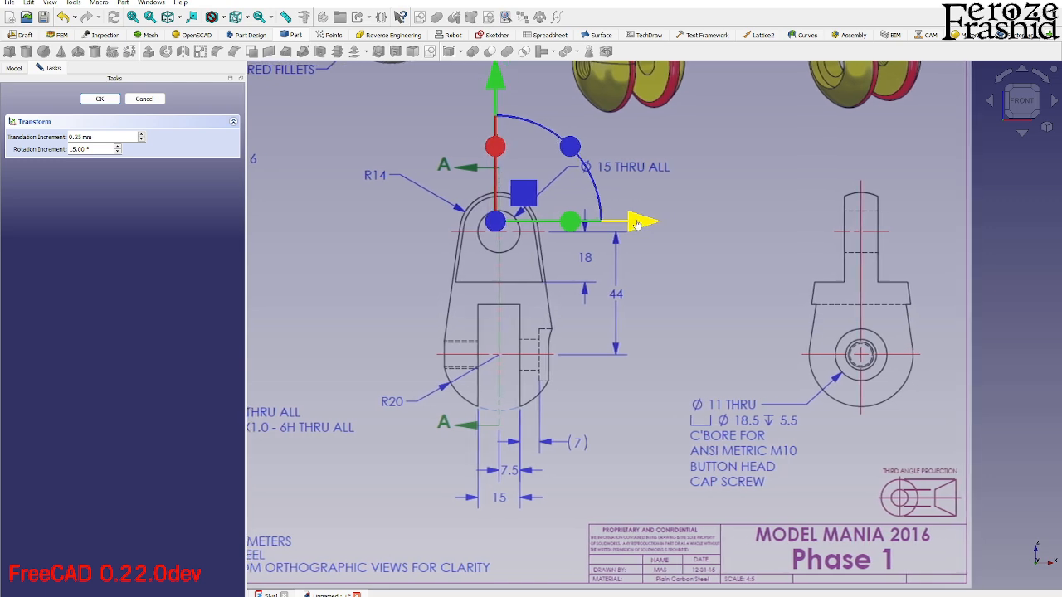
scroll(531, 186, up, 4)
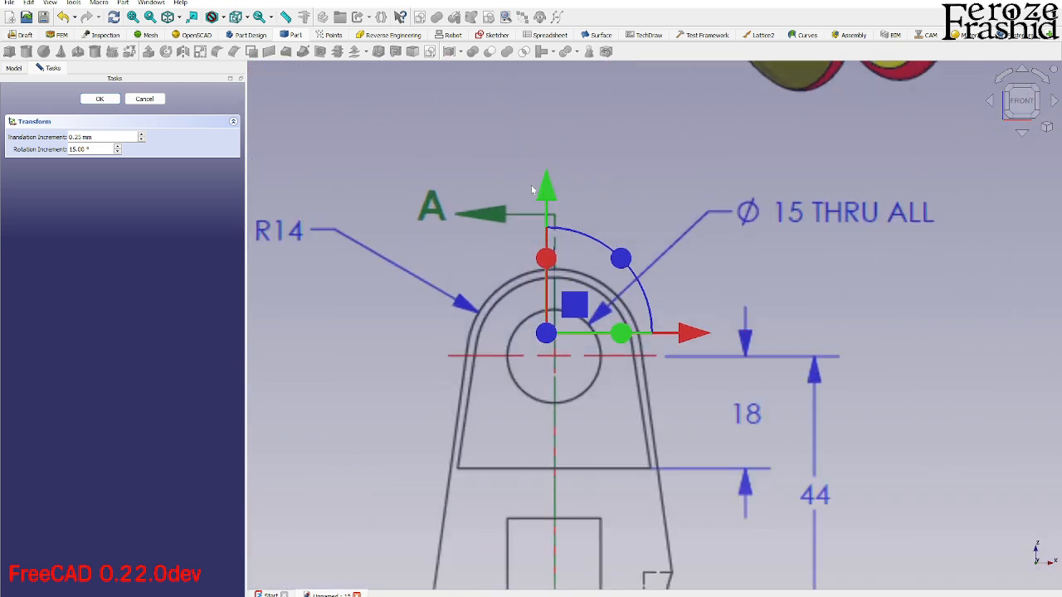
drag(538, 190, 540, 168)
click(100, 99)
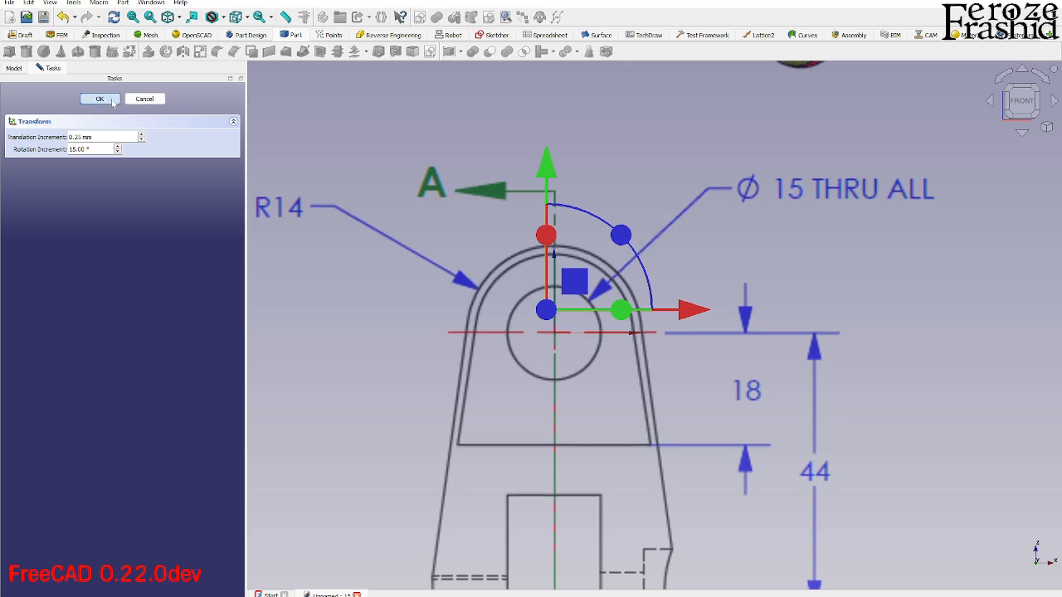
- Create a Part Design body and start a new sketch in it on the XZ plane
scroll(649, 248, down, 4)
scroll(649, 247, down, 3)
click(332, 272)
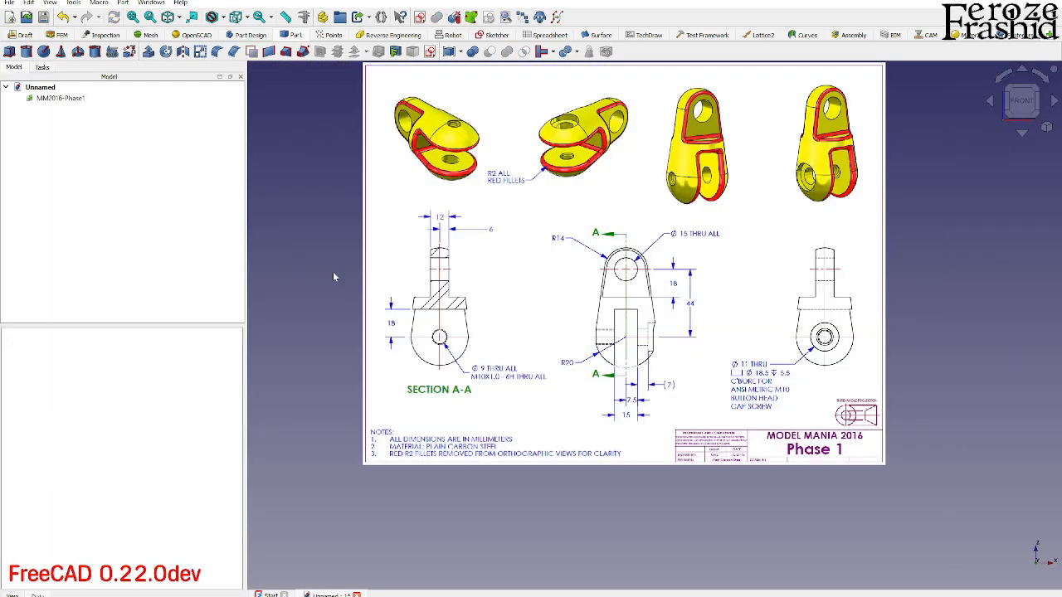
scroll(647, 402, down, 2)
scroll(689, 311, up, 3)
scroll(643, 443, up, 2)
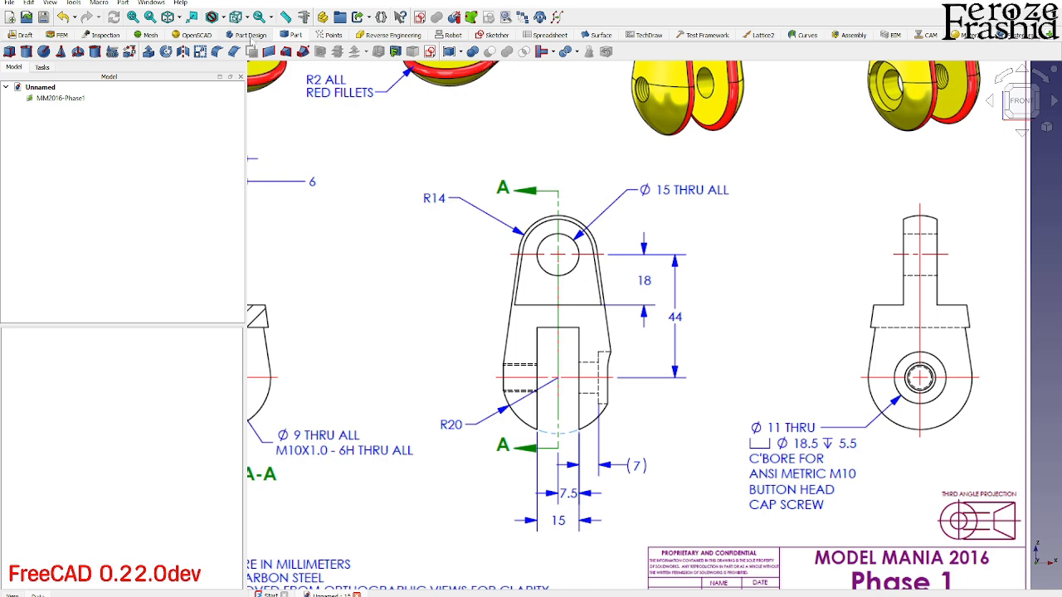
click(251, 37)
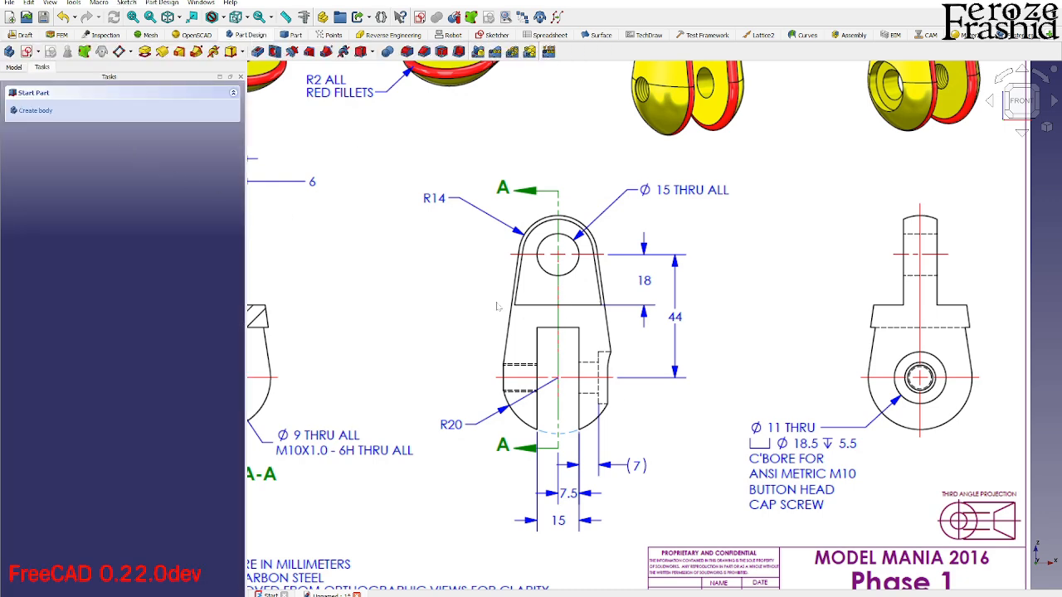
scroll(663, 369, down, 2)
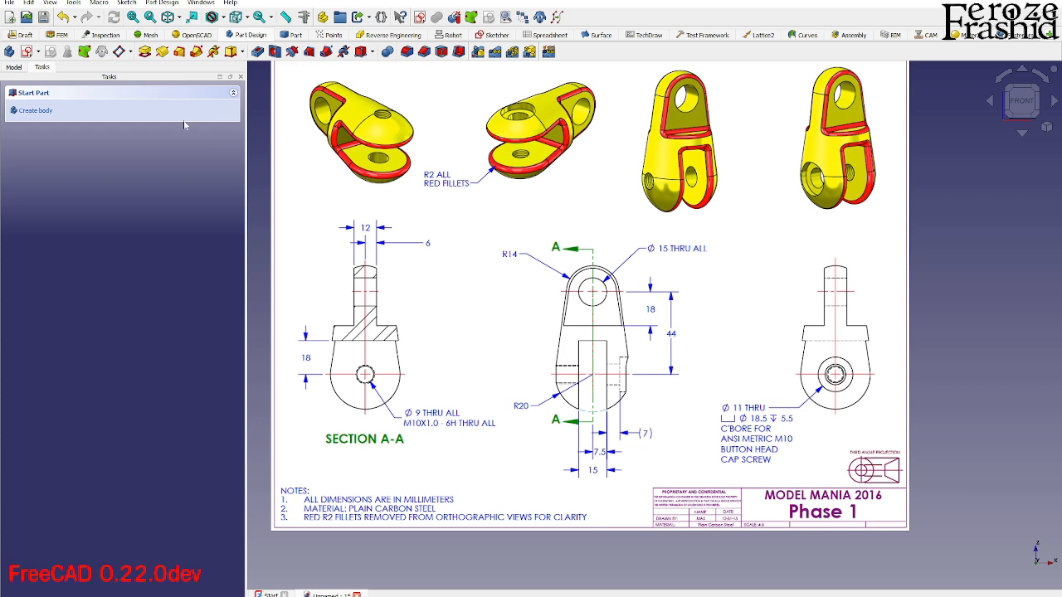
click(47, 115)
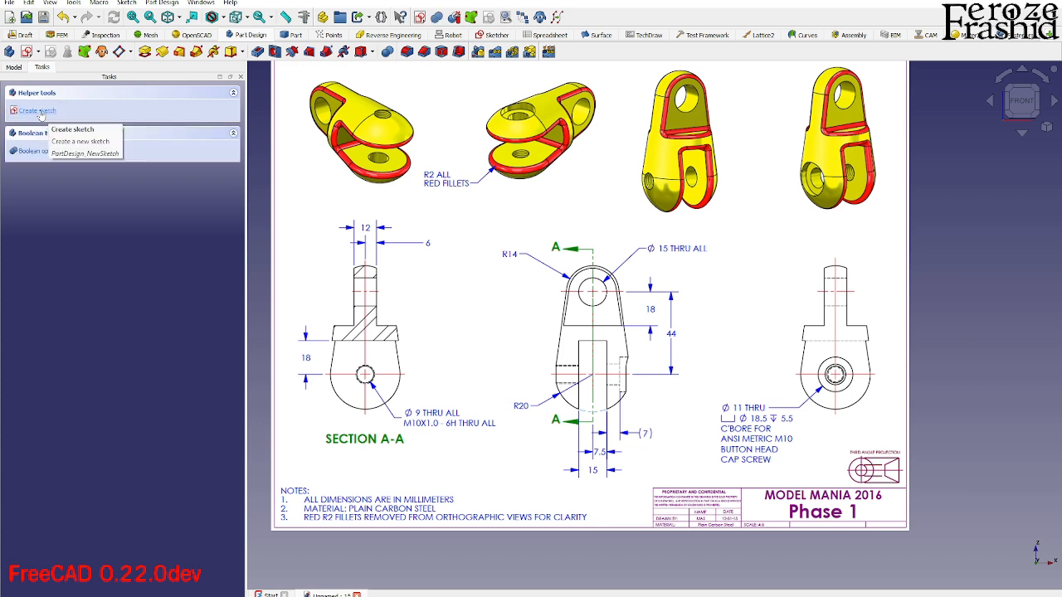
click(43, 117)
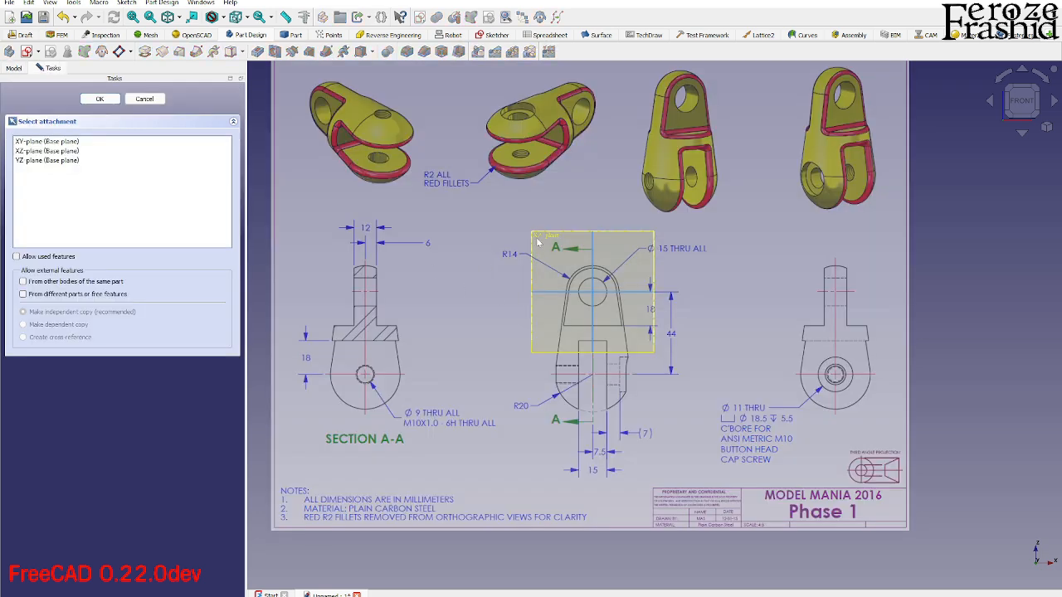
click(538, 240)
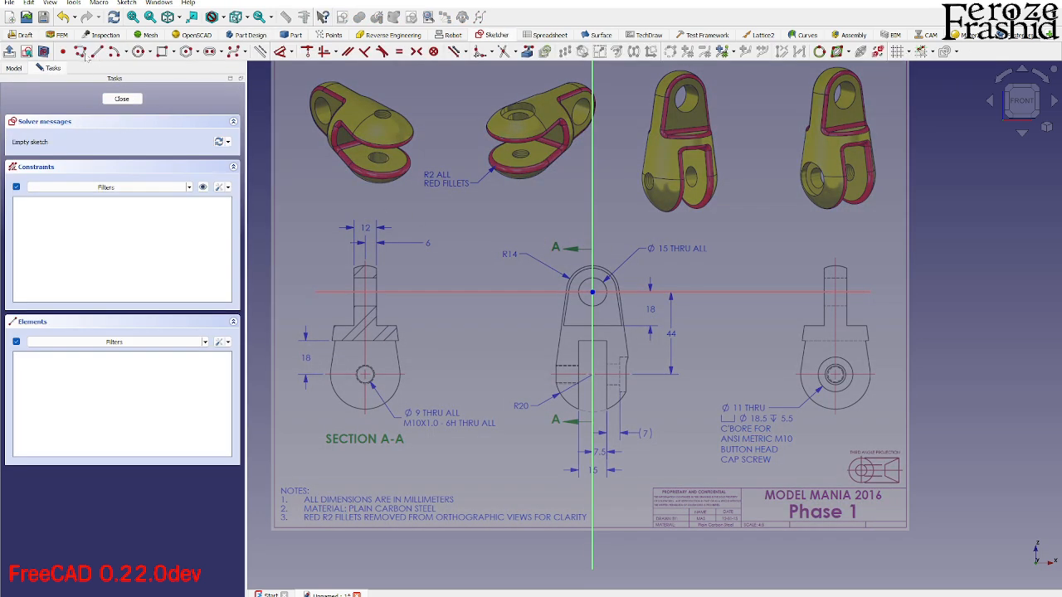
- Sketch the right half profile: line up from the origin, top arc of about R14.6 mm, tangent side line and tangent bottom arc ending on the centreline
scroll(571, 298, up, 4)
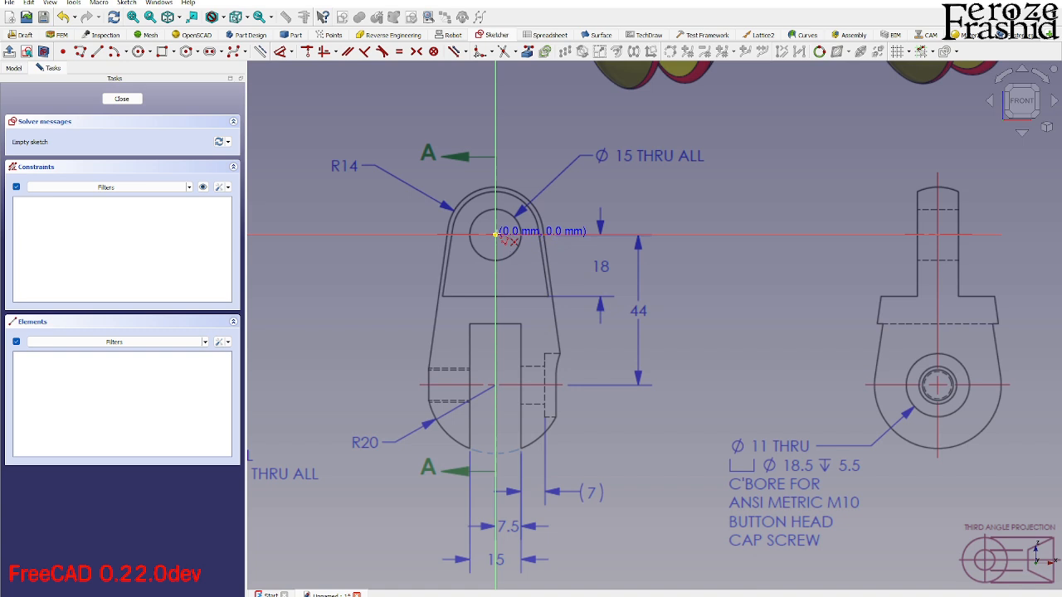
click(496, 188)
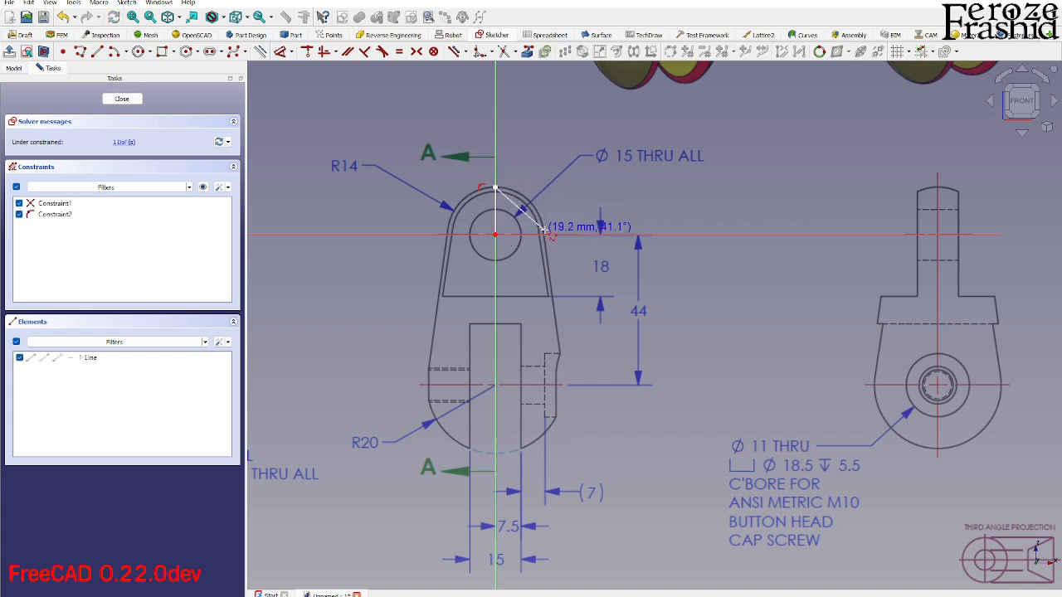
key(m)
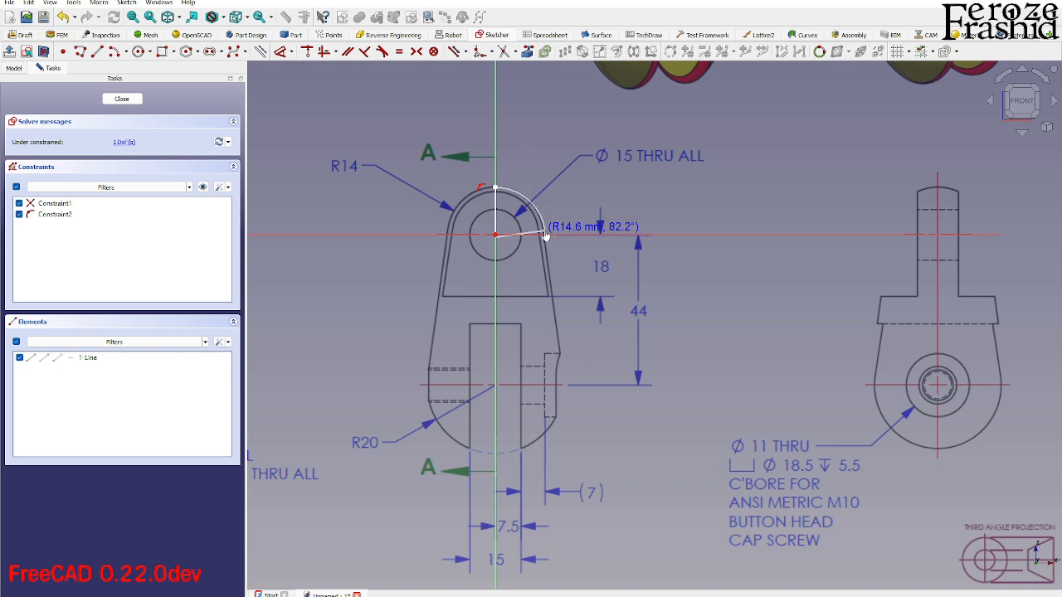
click(545, 230)
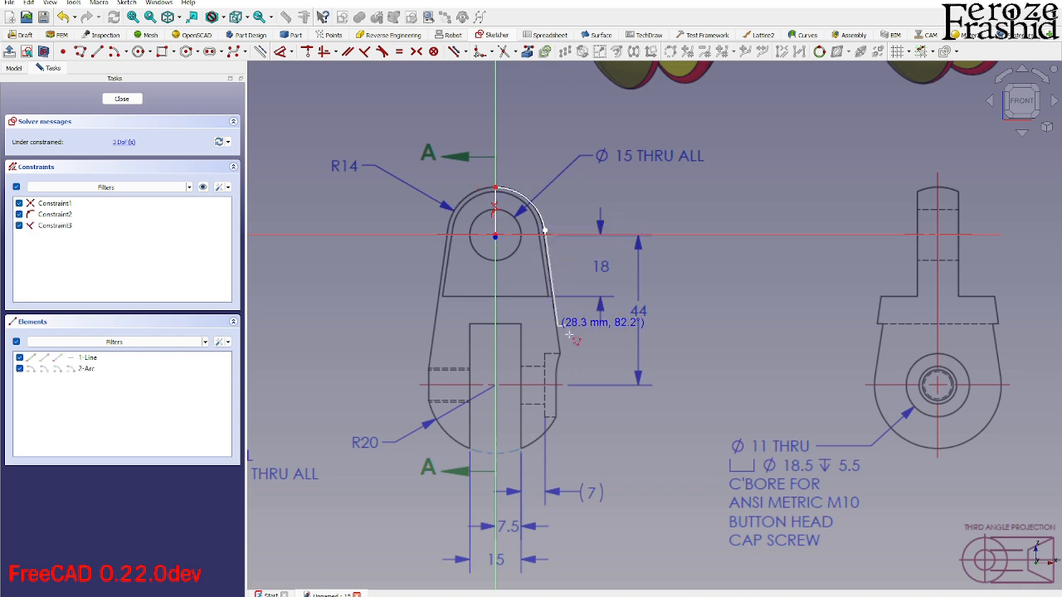
click(564, 378)
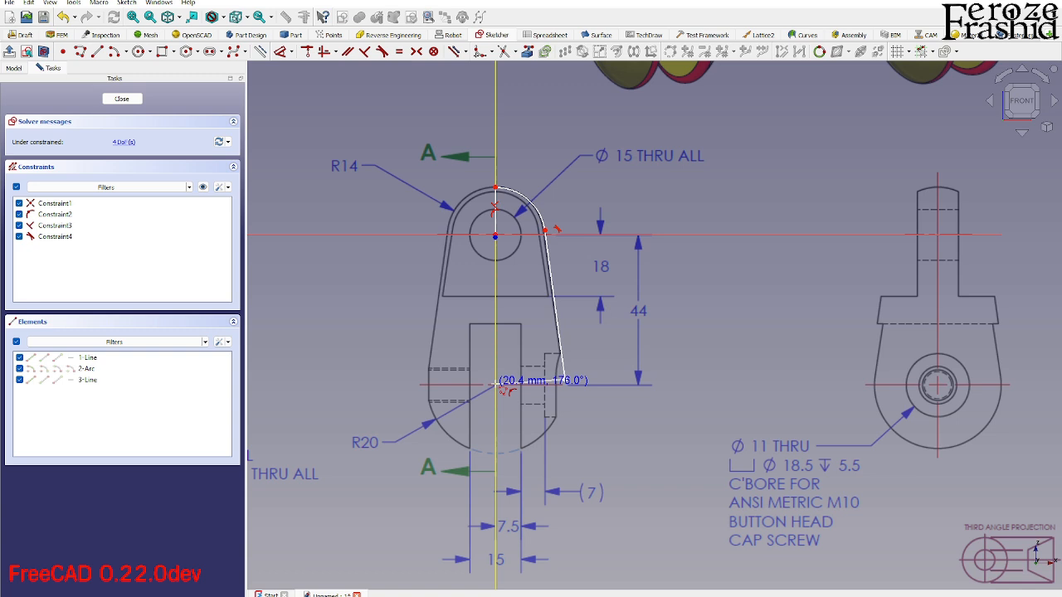
key(m)
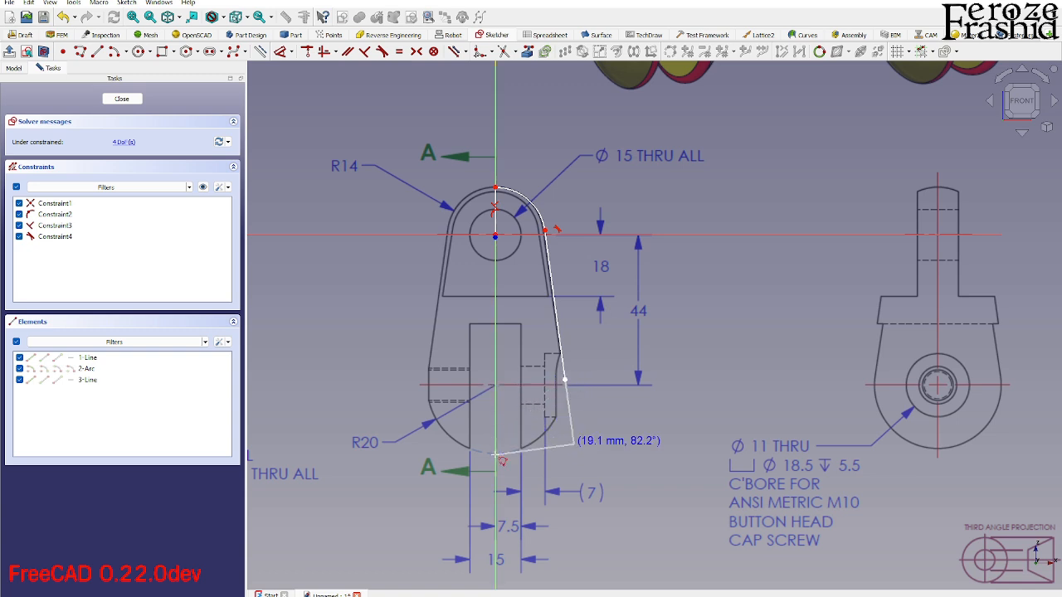
click(496, 454)
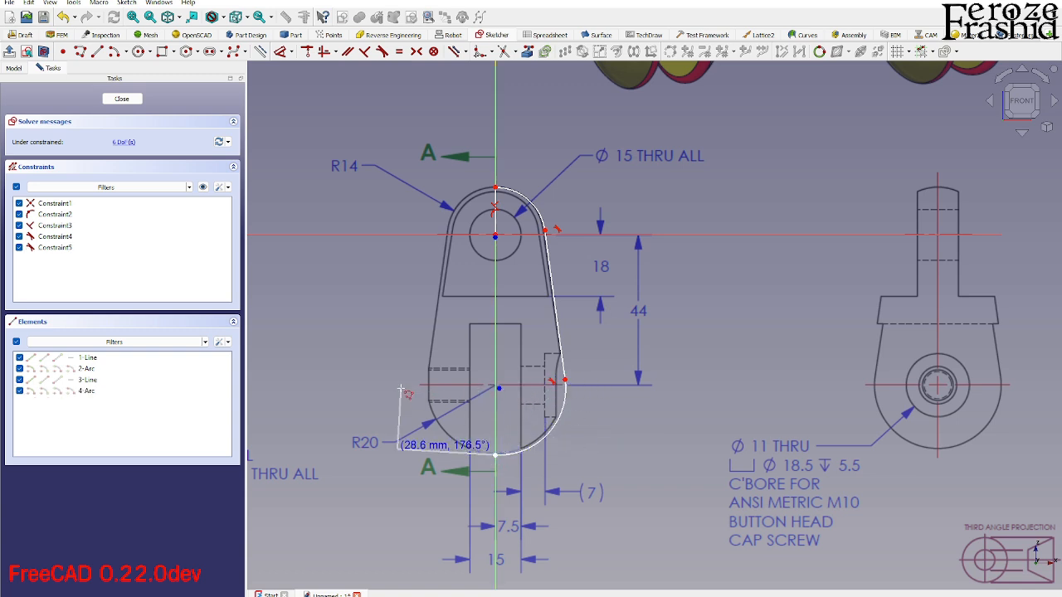
- Close the half profile with two vertical lines running from the bottom arc's end through its centre up to the origin
click(496, 387)
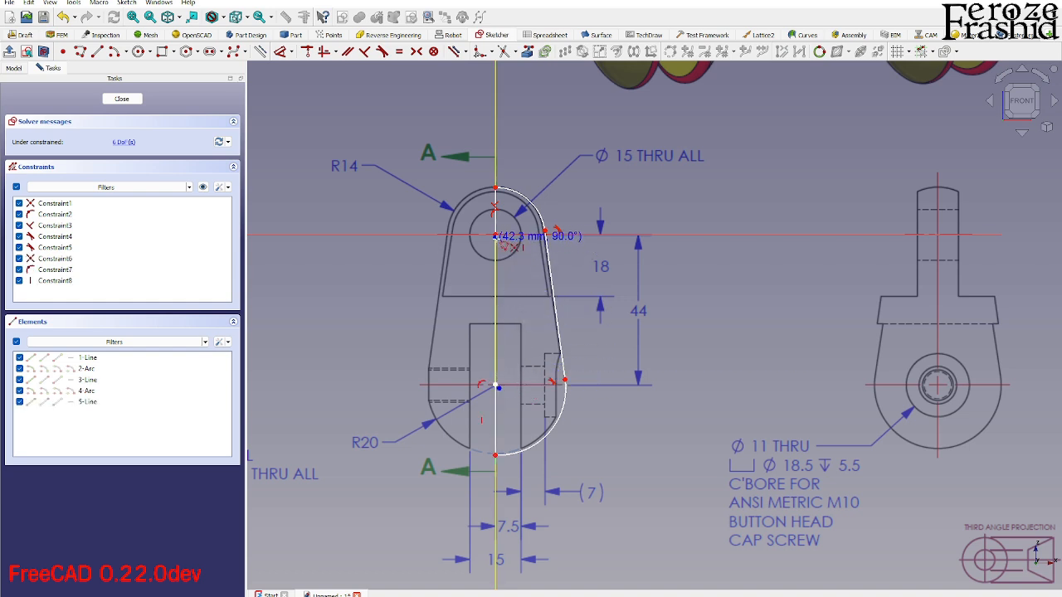
scroll(497, 243, up, 8)
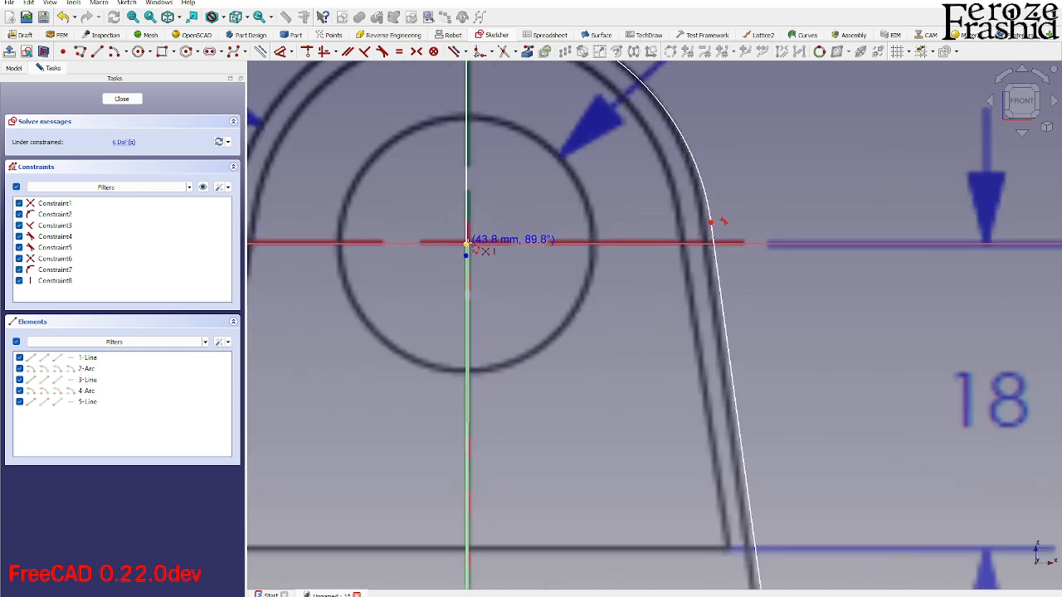
click(468, 243)
scroll(515, 293, down, 4)
scroll(508, 292, down, 4)
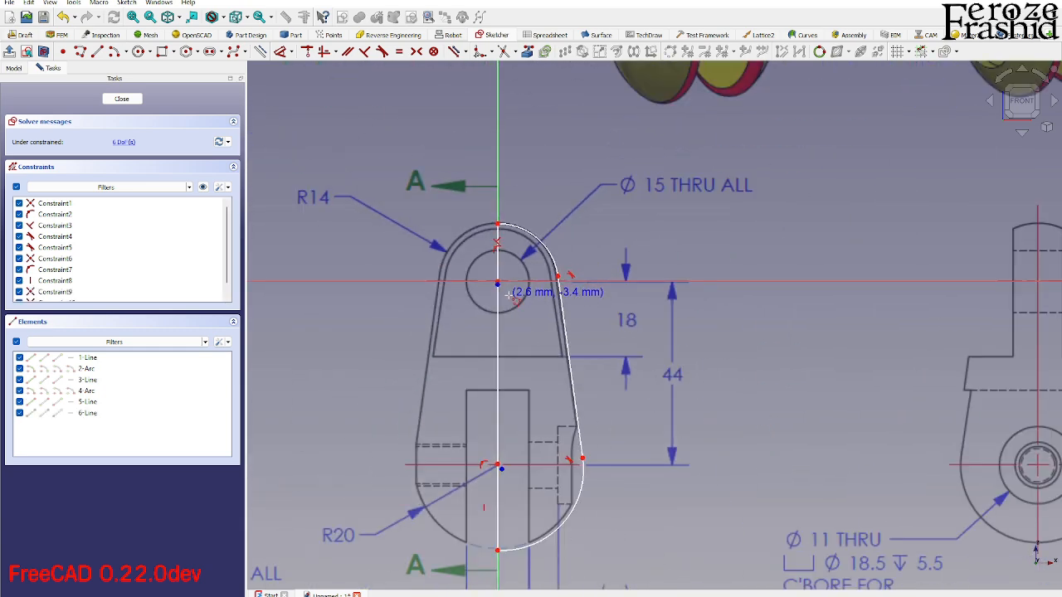
- Delete the perpendicular constraint between the top arc and its vertical line, and make their upper endpoints coincident
scroll(514, 286, up, 5)
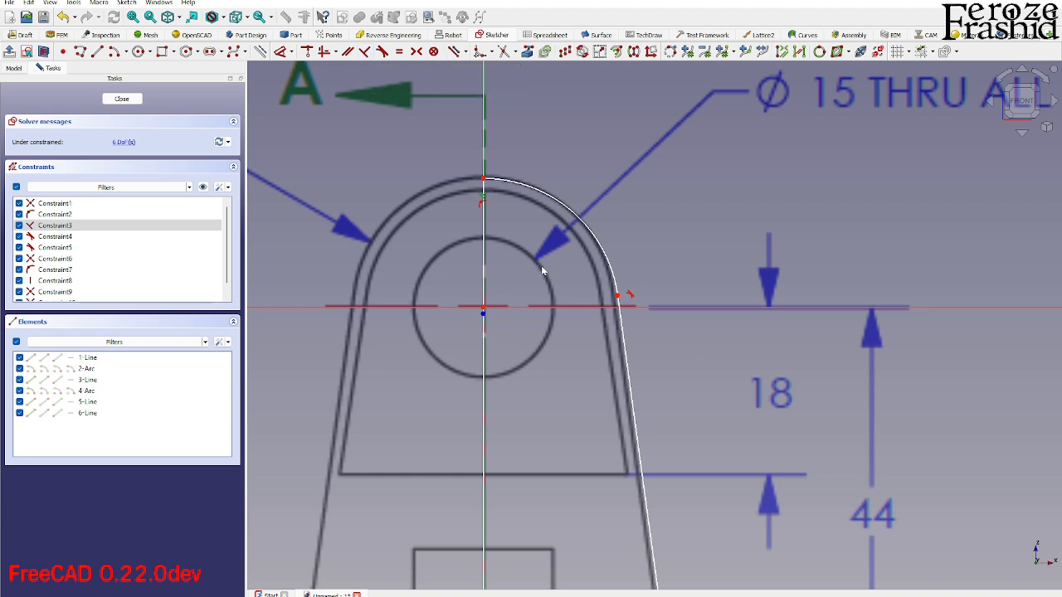
key(Delete)
scroll(551, 248, down, 1)
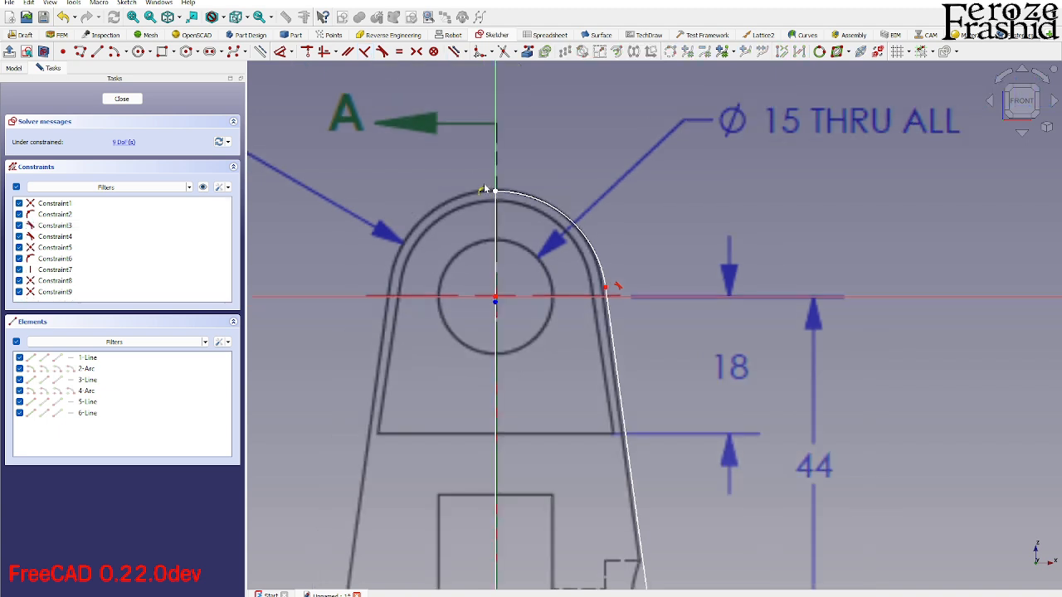
drag(479, 170, 512, 220)
key(c)
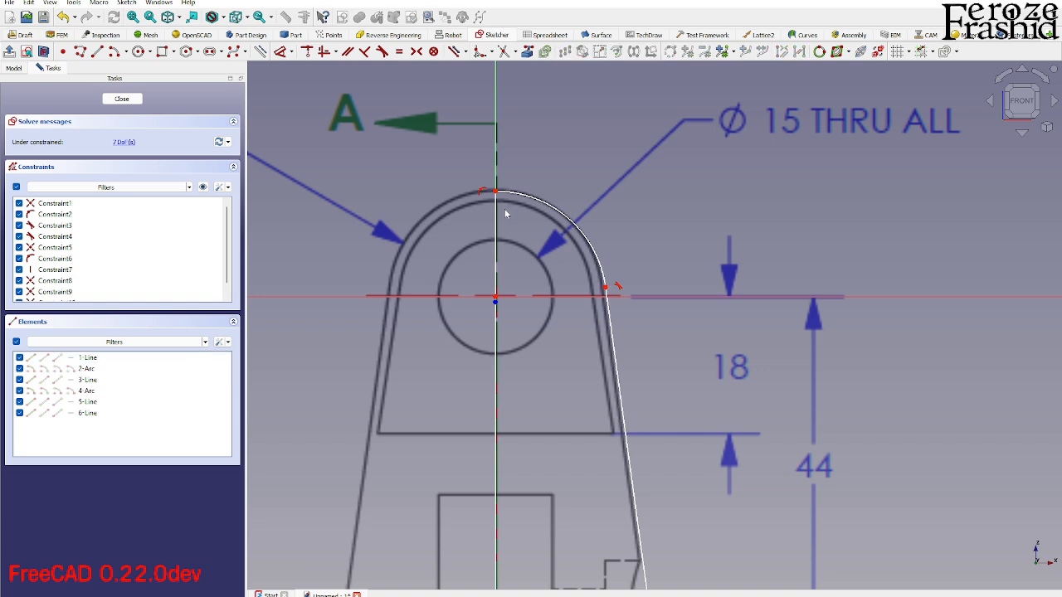
- Make the top arc's centre coincident with the origin and the bottom arc's centre coincident with the endpoints of the vertical lines
drag(473, 269, 530, 340)
key(c)
scroll(486, 220, down, 4)
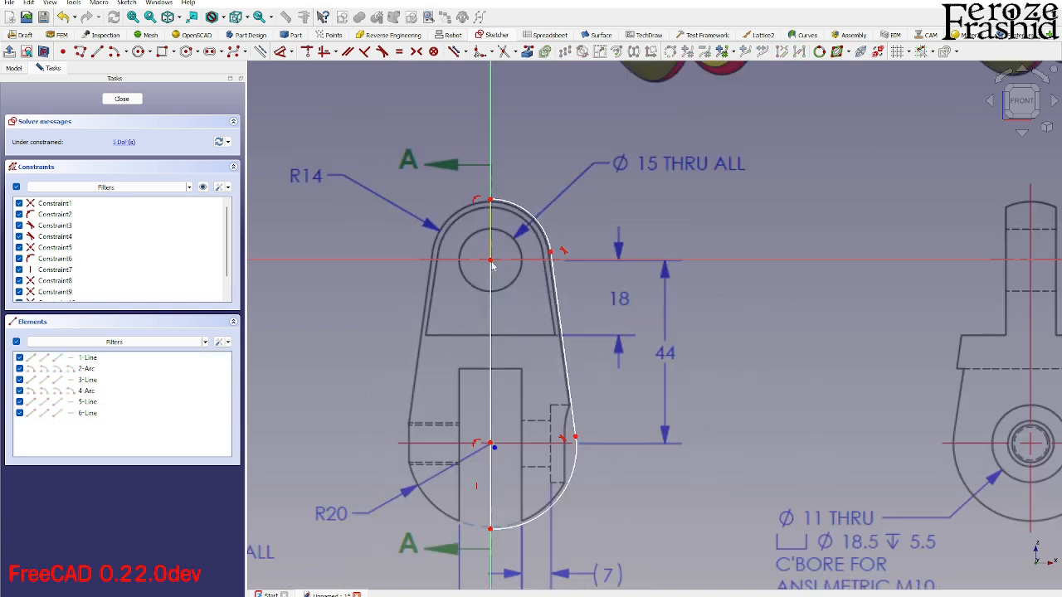
scroll(488, 446, up, 3)
drag(487, 444, 512, 481)
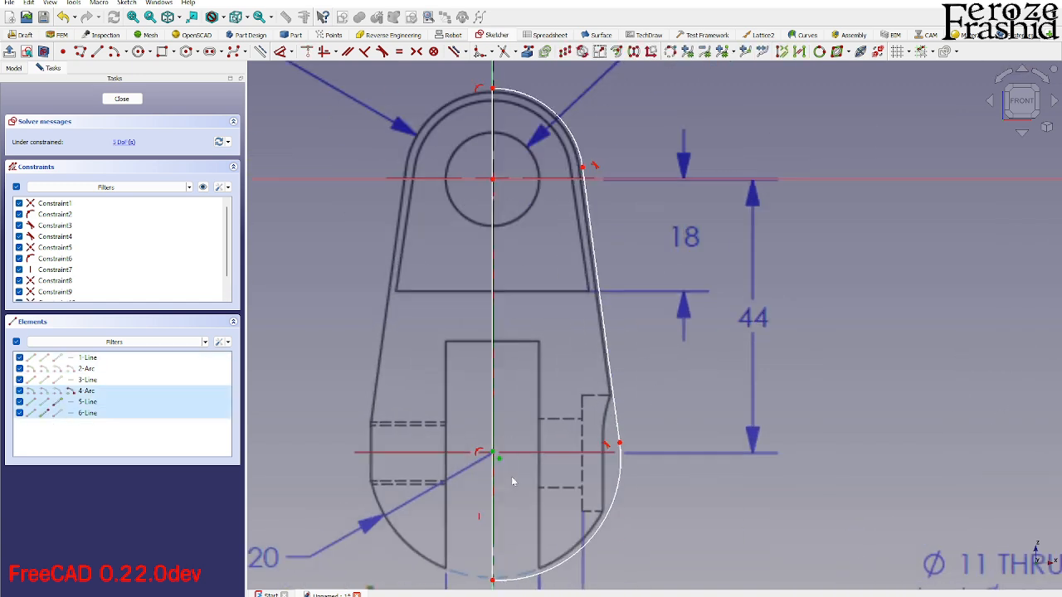
key(c)
- Constrain the vertical line between the two arc centres to a length of 44 mm
scroll(504, 456, down, 2)
scroll(493, 454, up, 3)
scroll(489, 415, down, 3)
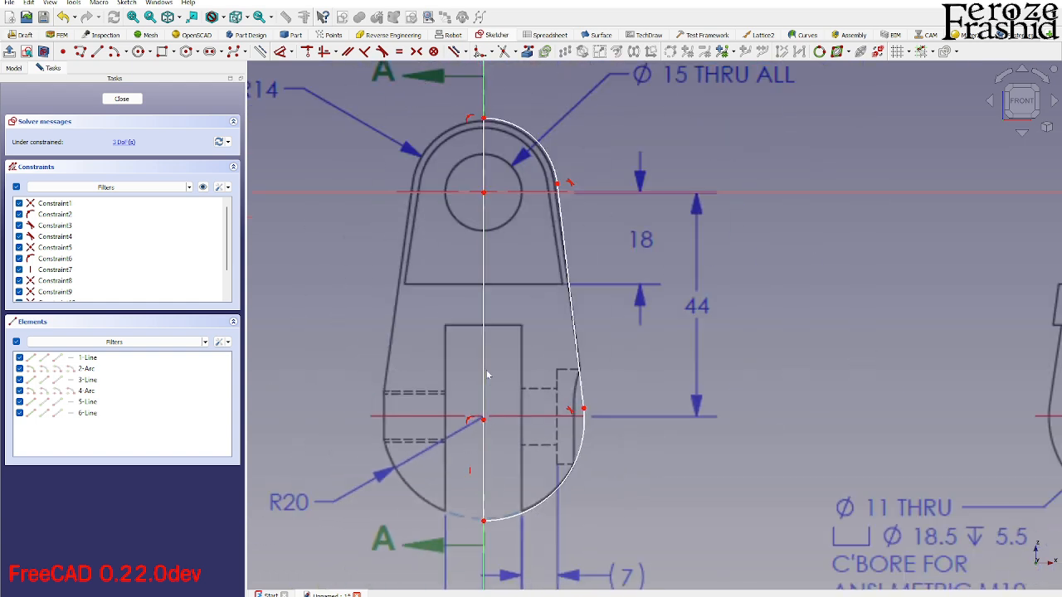
click(485, 364)
key(i)
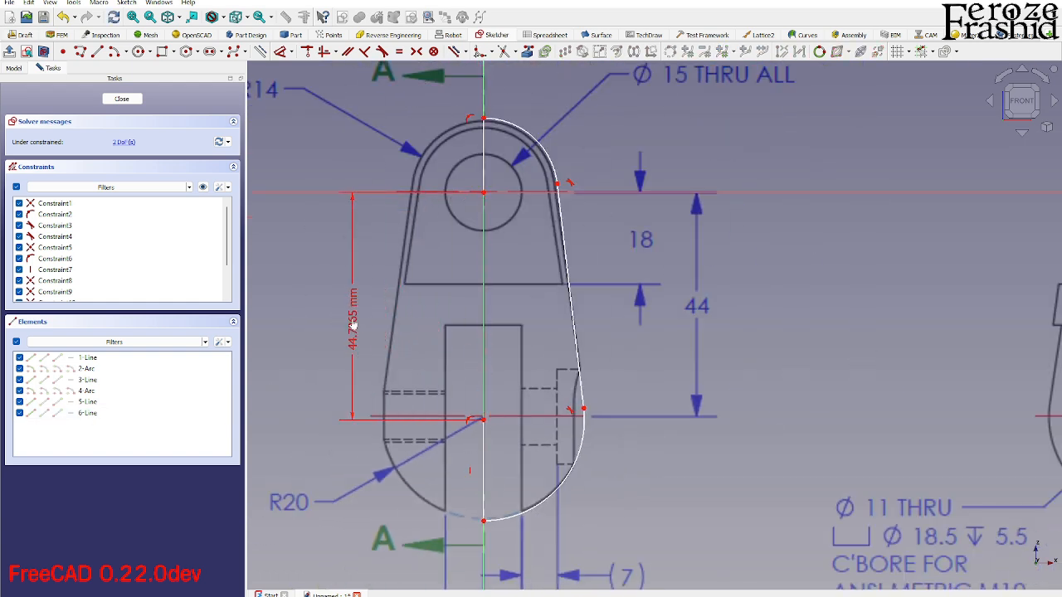
click(357, 328)
text(44)
key(Return)
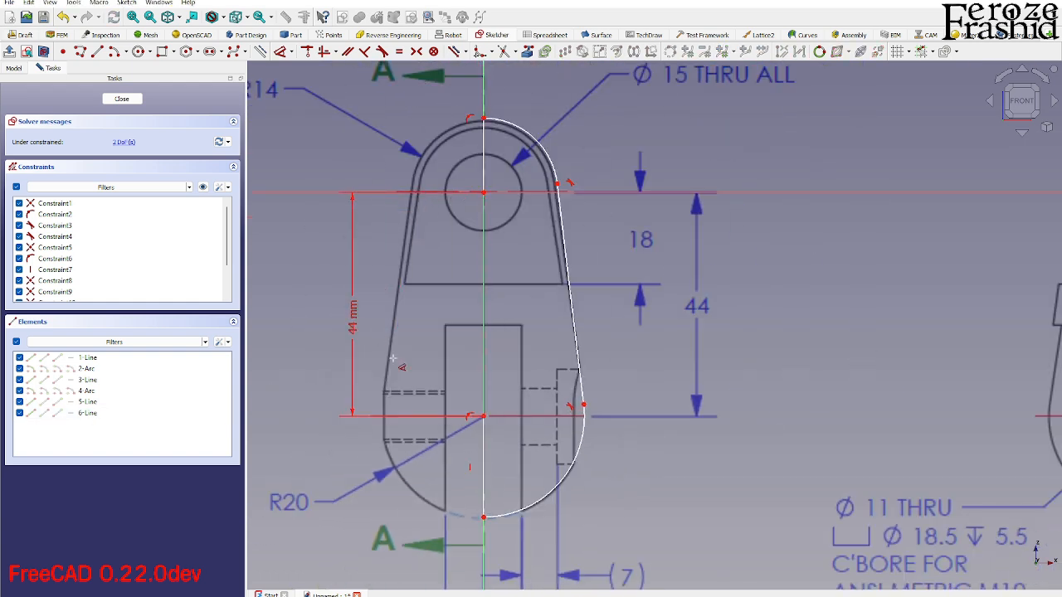
- Constrain the vertical line from the bottom arc's centre to its lower end to 20 mm
click(484, 465)
key(i)
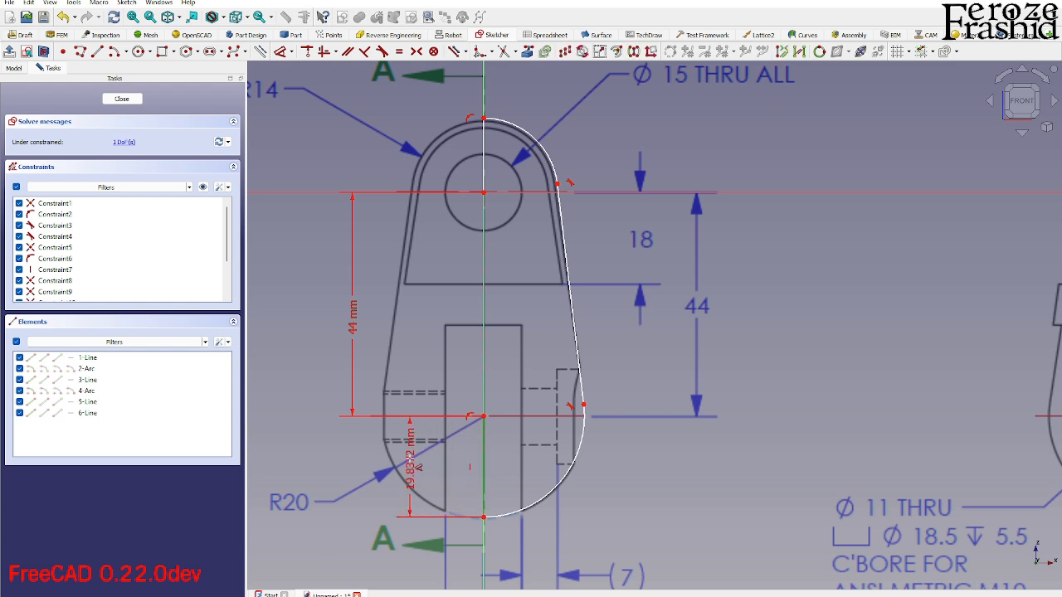
click(409, 458)
text(20)
key(Return)
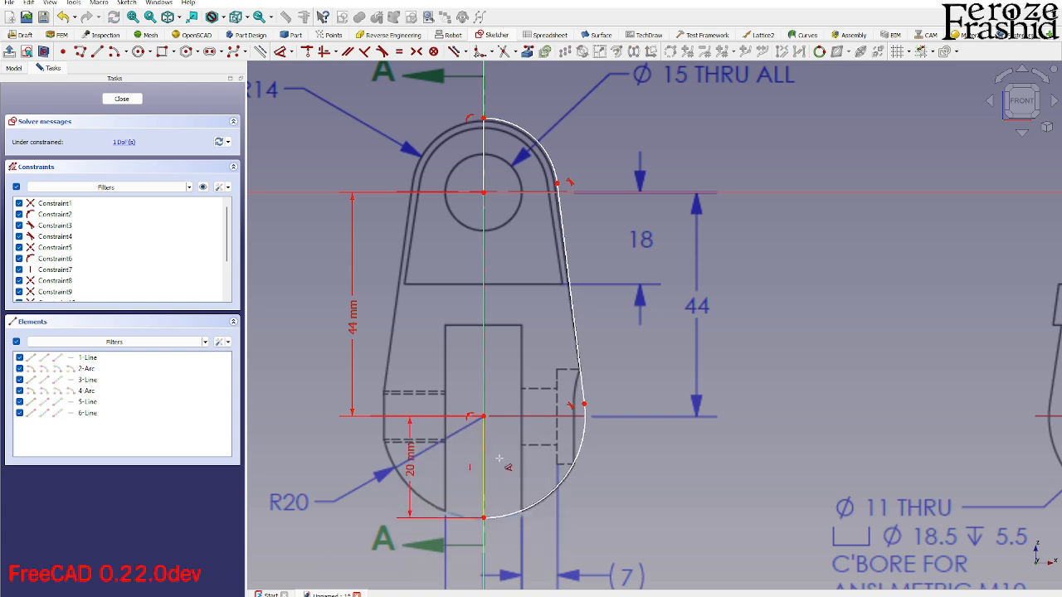
click(563, 481)
click(589, 506)
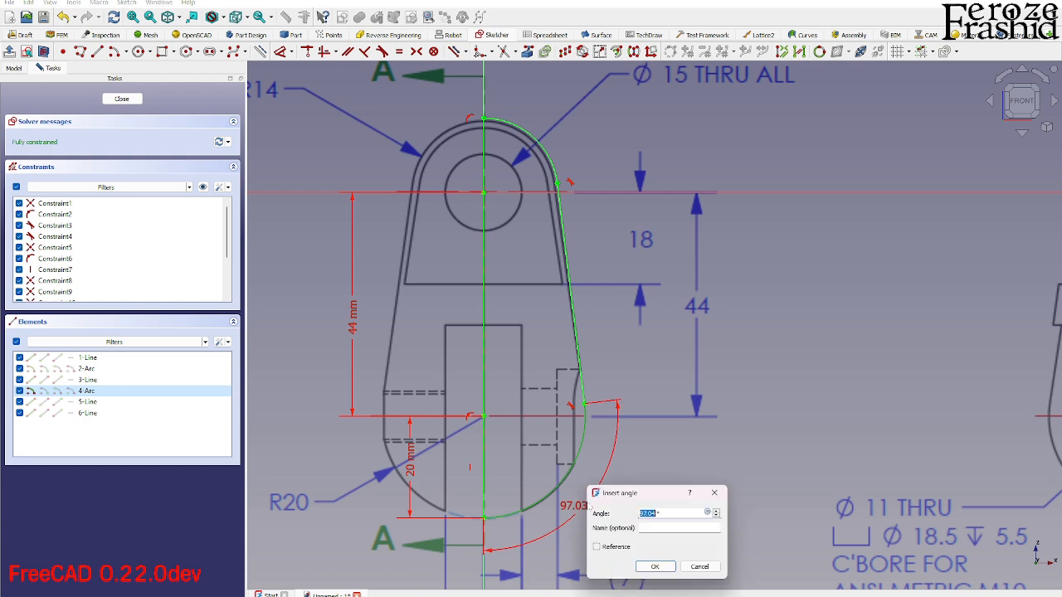
click(699, 566)
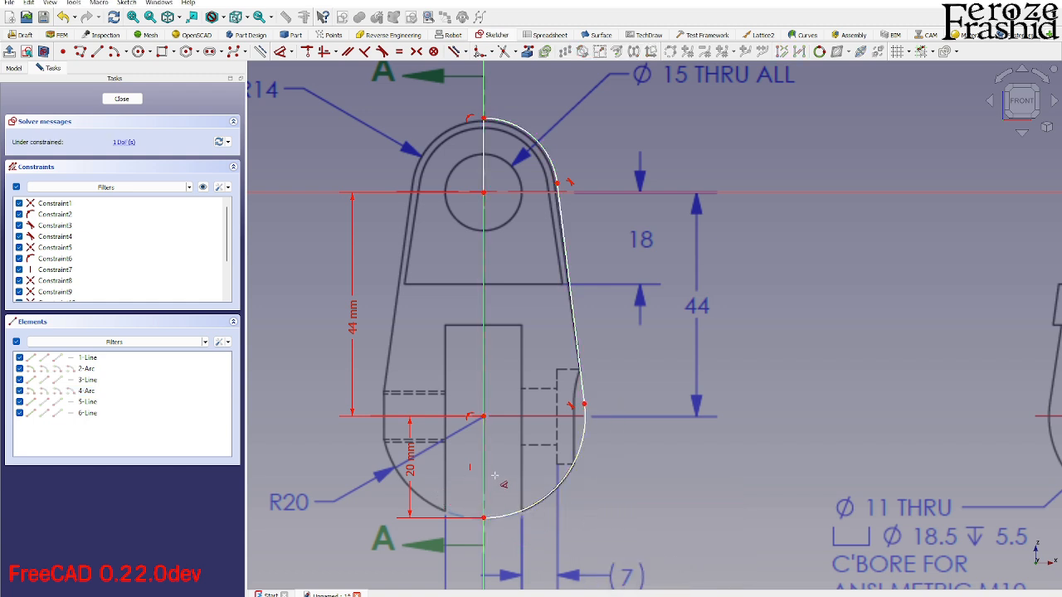
key(Escape)
- Constrain the vertical line from the origin to the top of the profile to 14 mm and close the sketch
click(485, 170)
key(d)
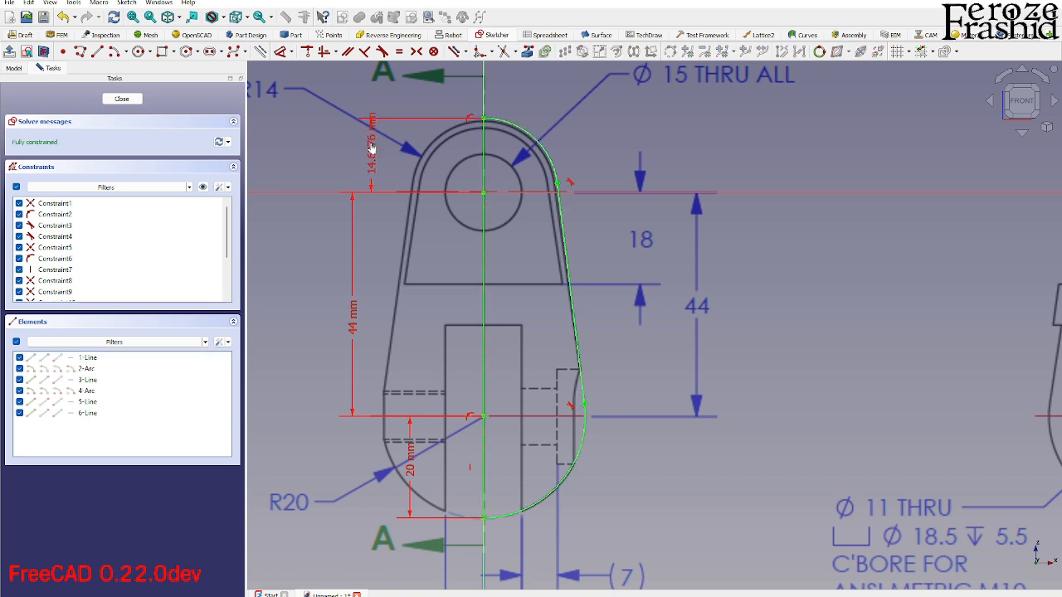
click(373, 150)
text(14)
key(Return)
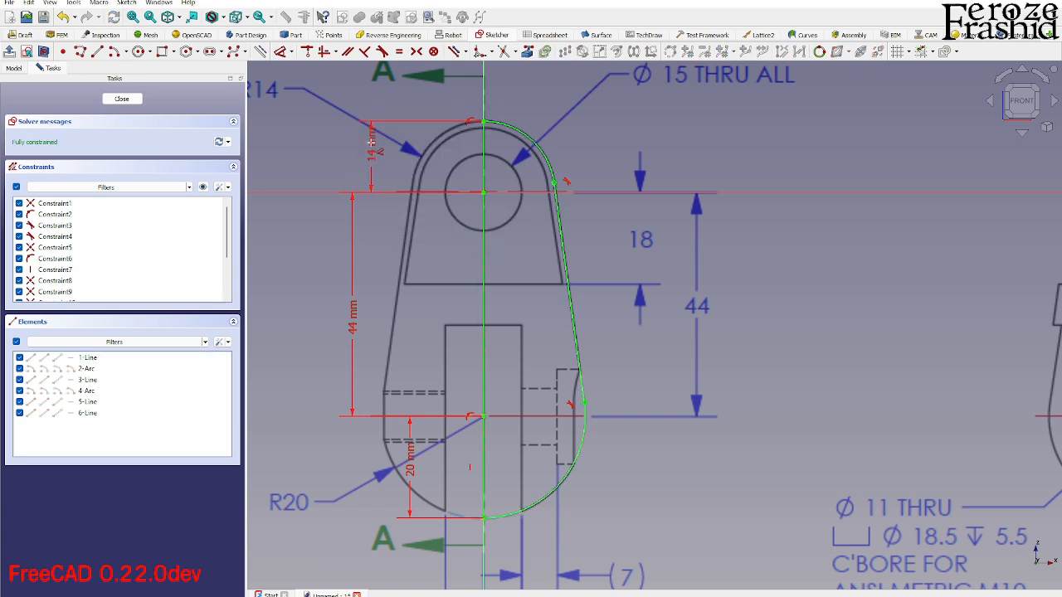
click(121, 99)
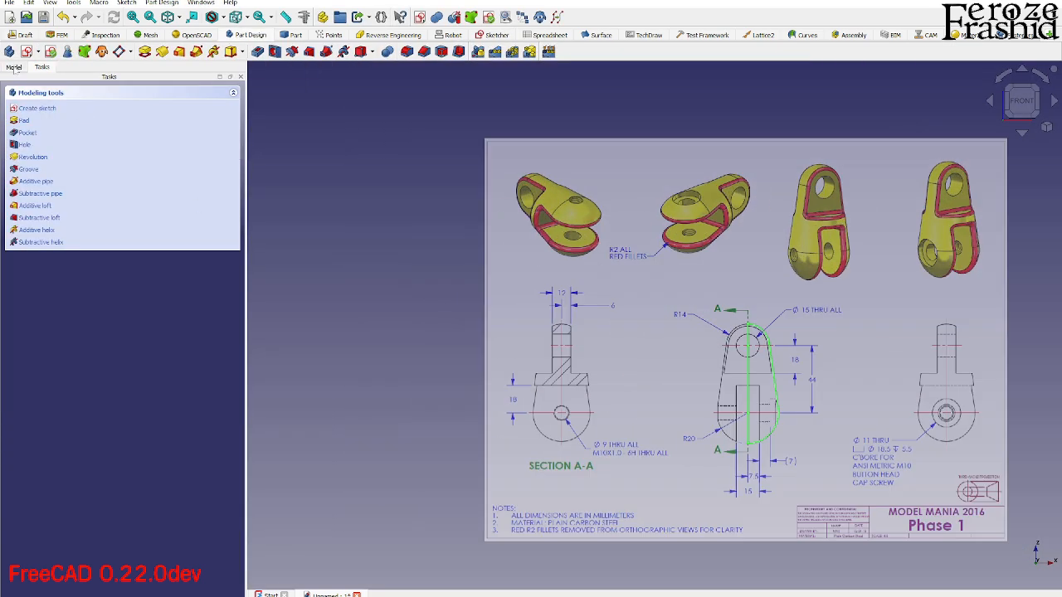
- Rename the body's sketch as sksBaseRevolve in the model tree
click(13, 66)
click(56, 131)
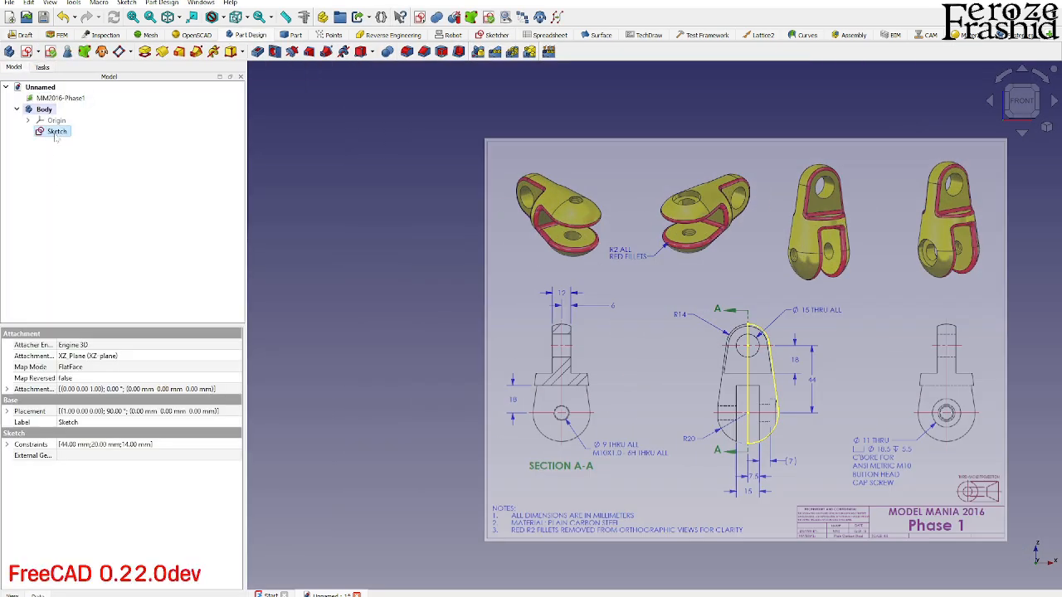
click(56, 135)
text(s)
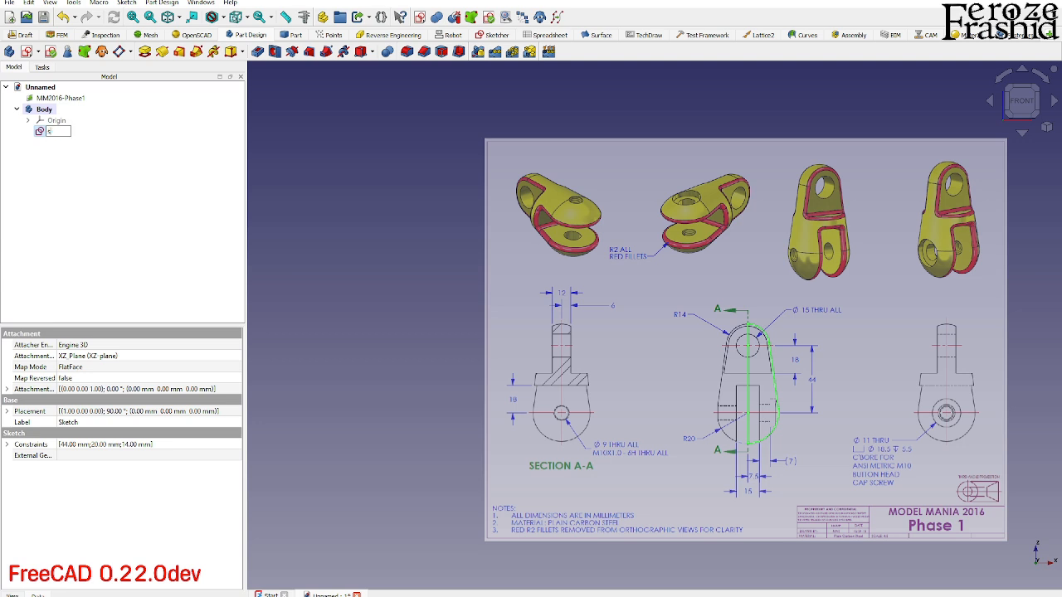
text(Revolve)
key(Return)
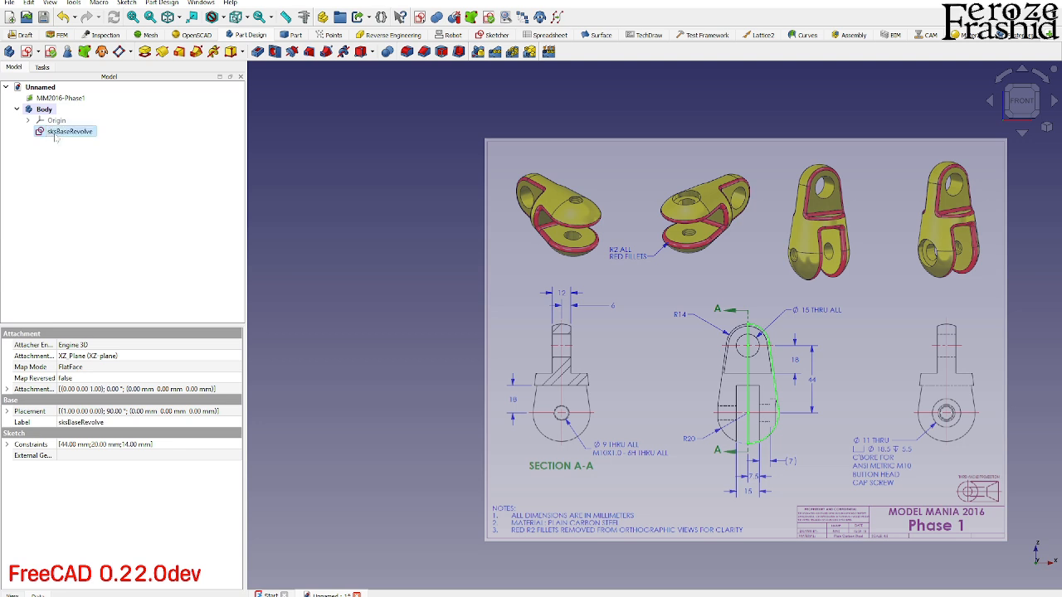
- Revolve the sksBaseRevolve profile 360° about the vertical sketch axis
click(162, 53)
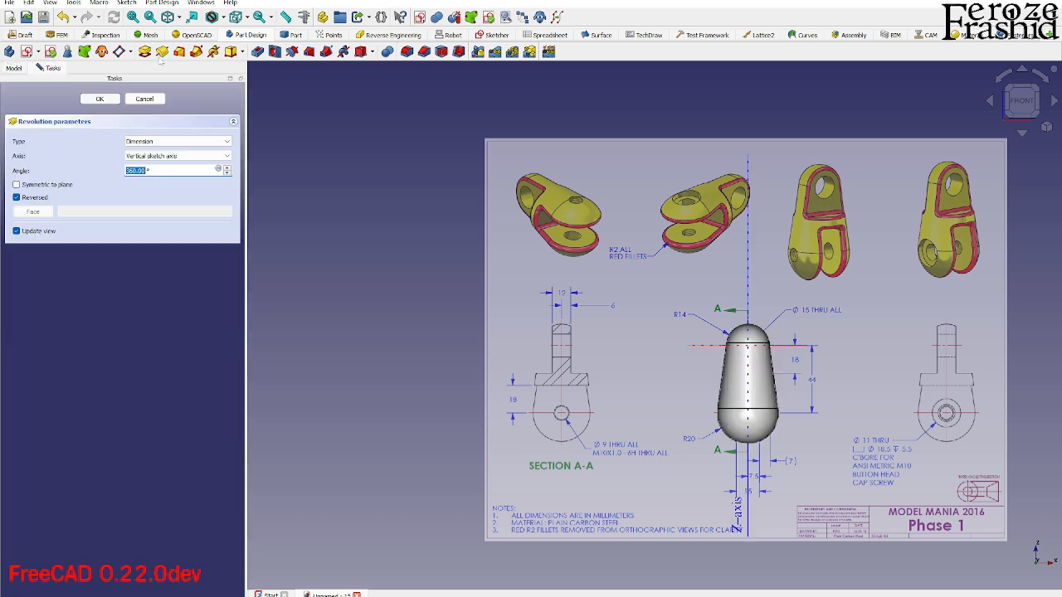
middle_drag(811, 350, 662, 405)
scroll(772, 349, up, 5)
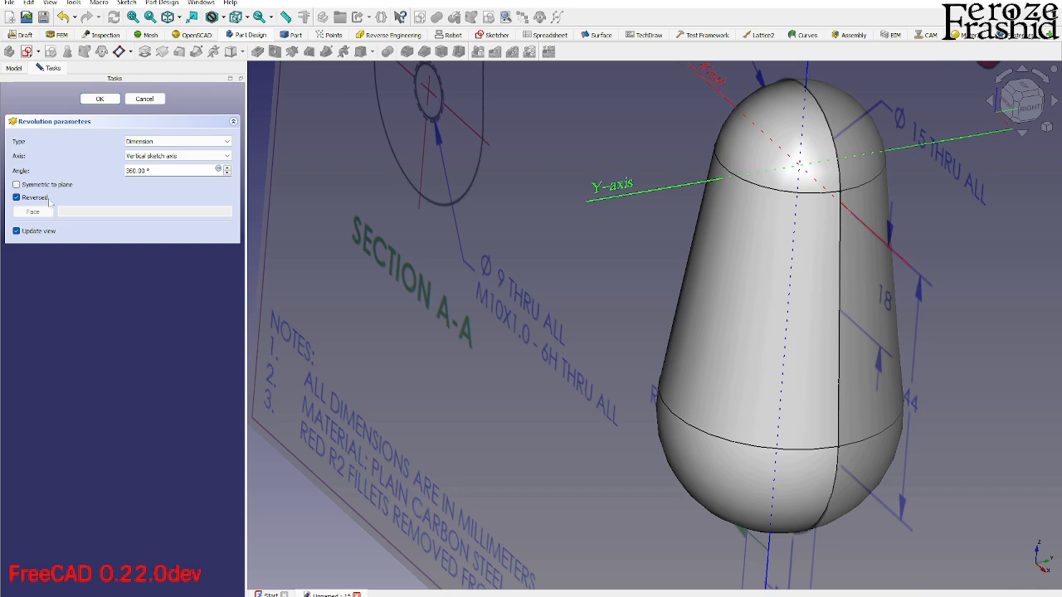
click(100, 99)
- Return to the front view and hide the revolved solid that covers the drawing image
key(1)
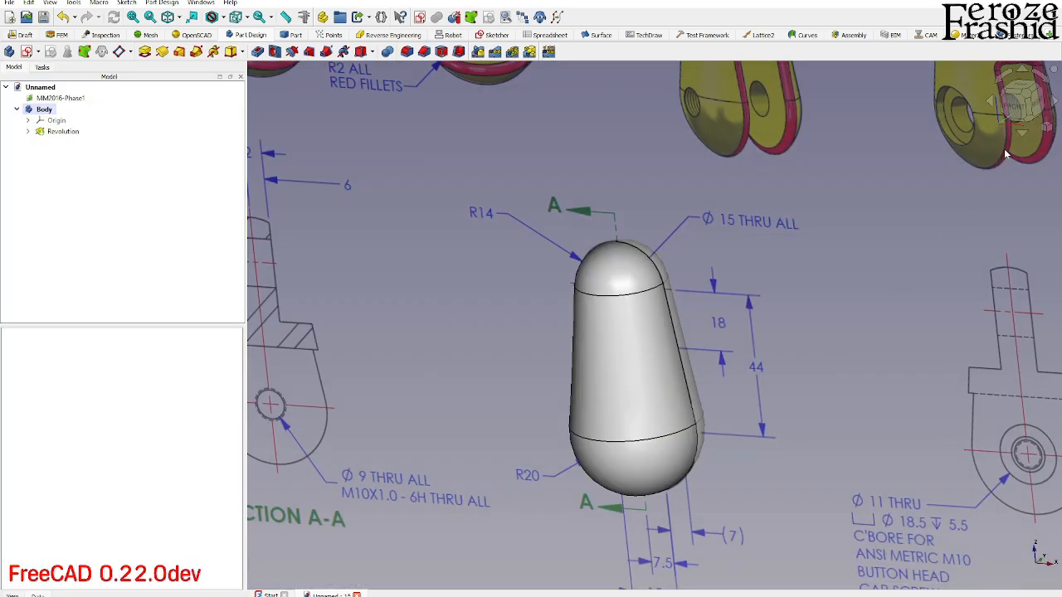
click(1018, 110)
scroll(684, 445, down, 3)
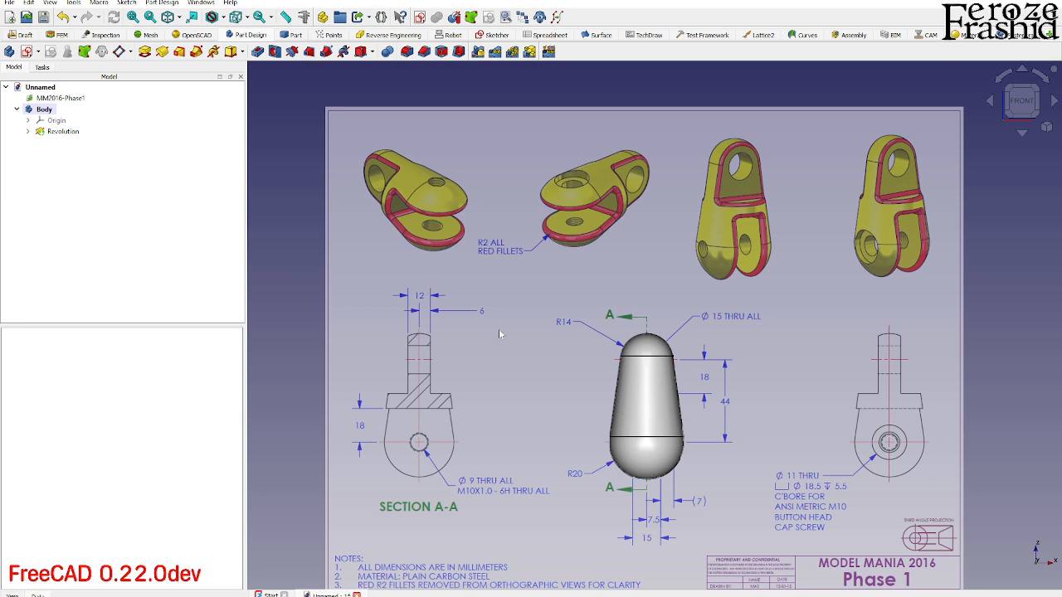
click(651, 379)
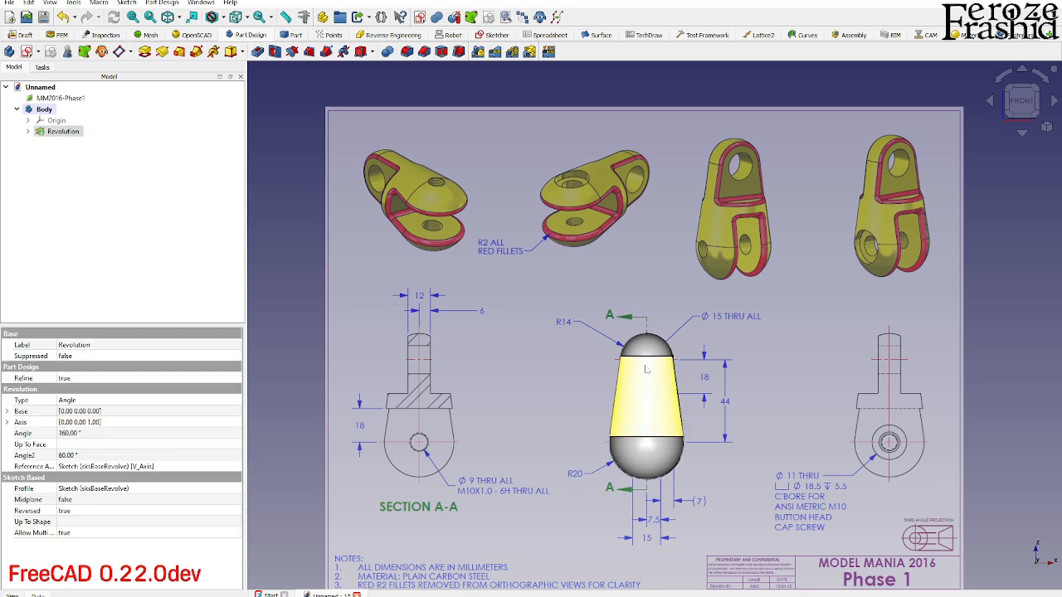
key(space)
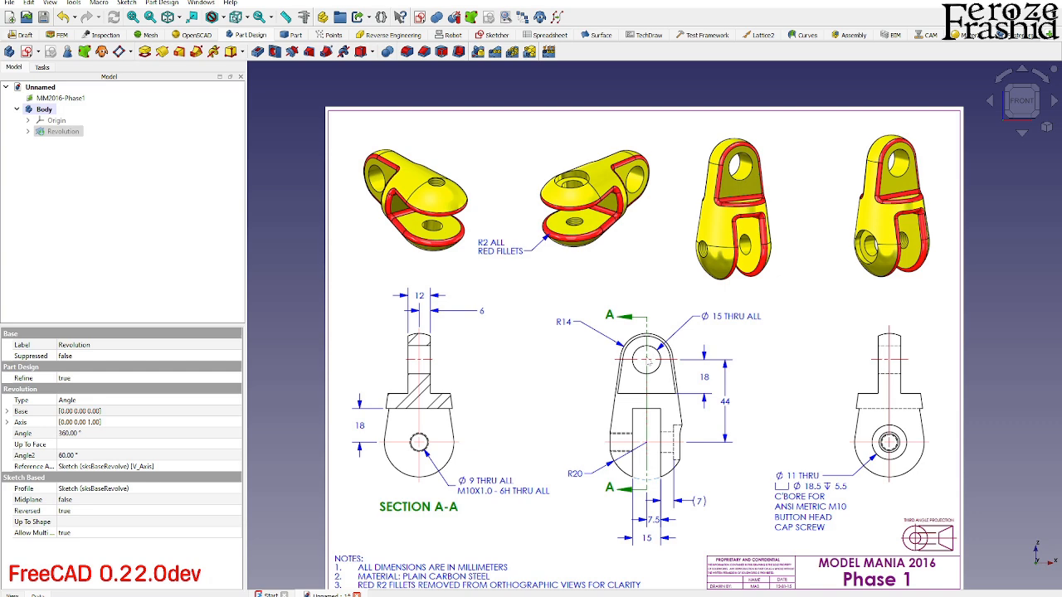
click(269, 335)
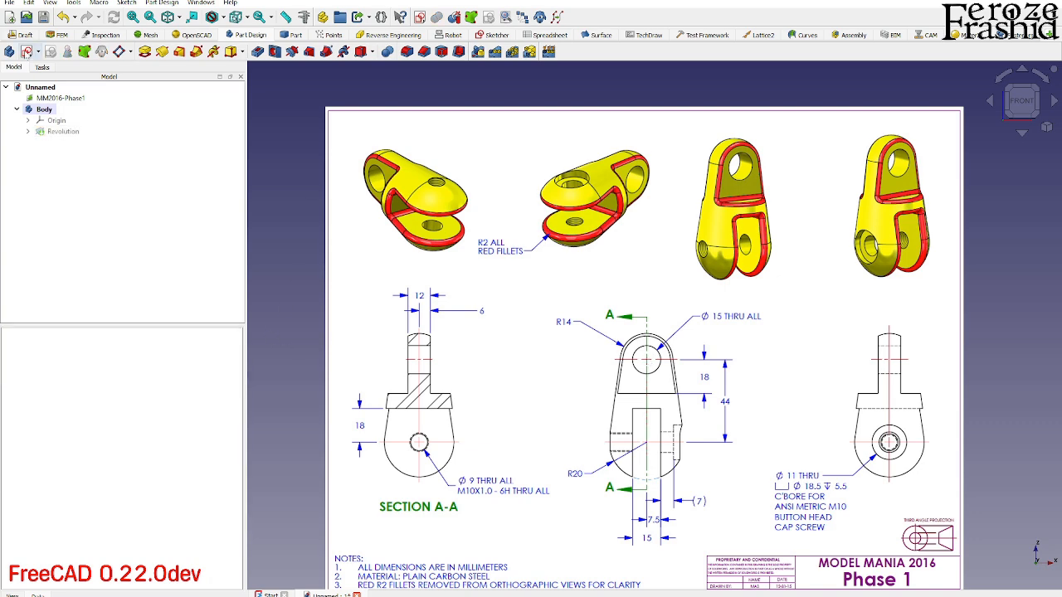
- Sketch a 15 mm diameter circle centred on the origin on the XZ plane and close the sketch
click(27, 51)
double_click(39, 143)
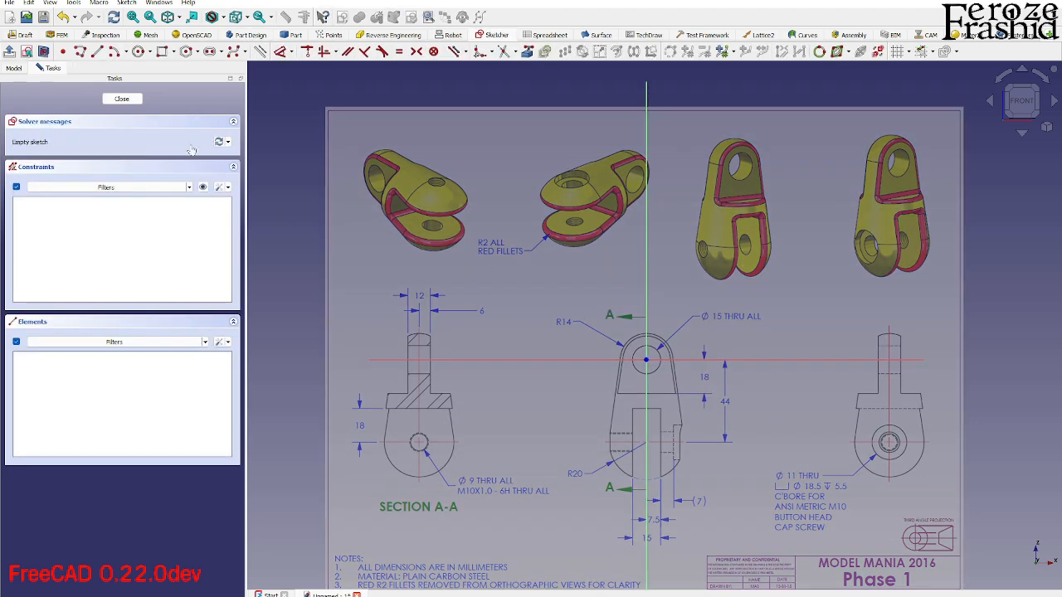
scroll(638, 368, up, 3)
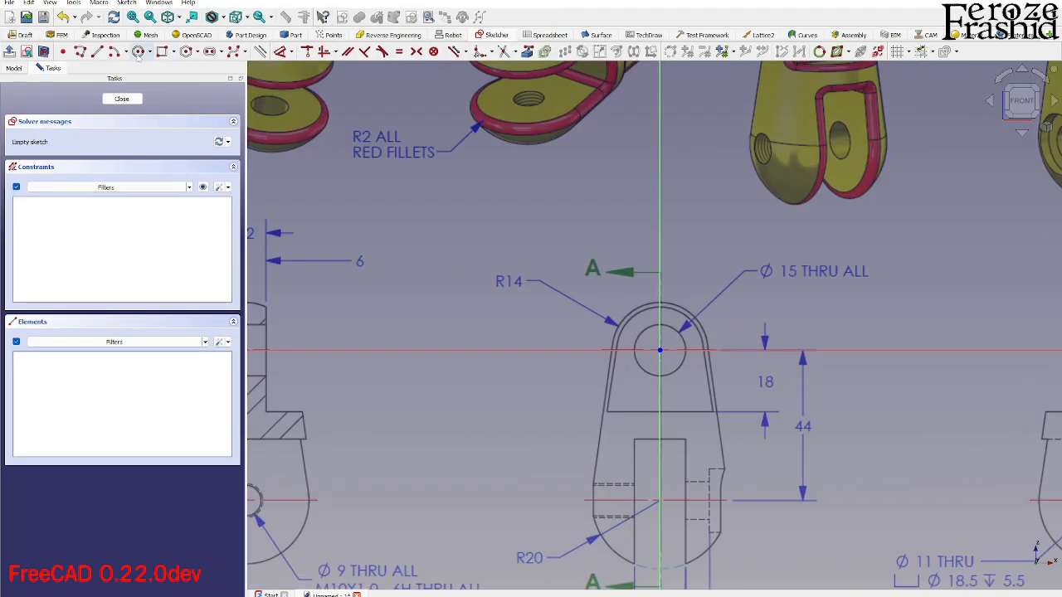
click(138, 51)
click(660, 351)
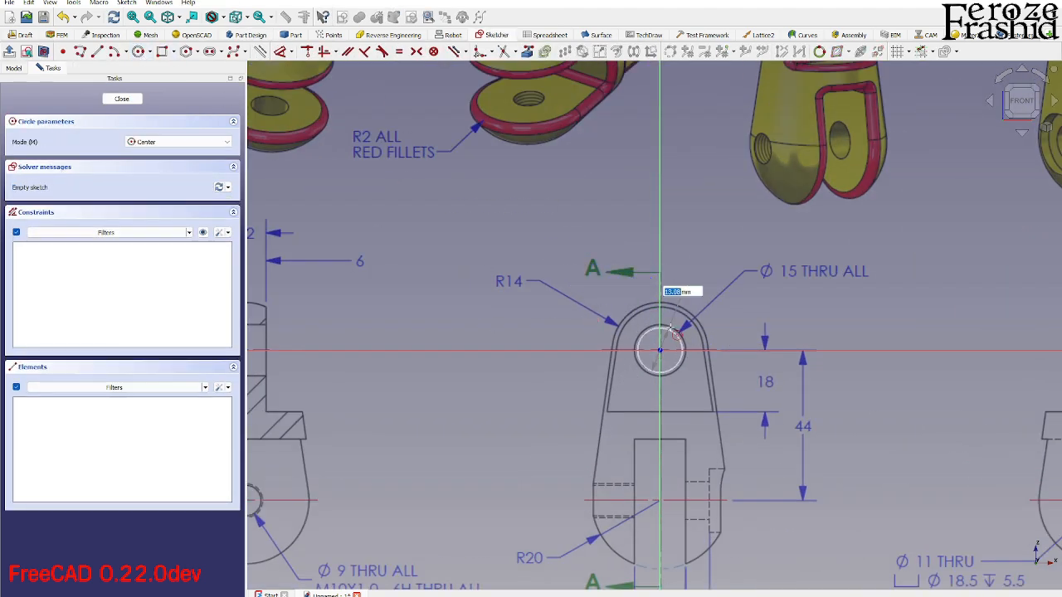
text(15)
key(Return)
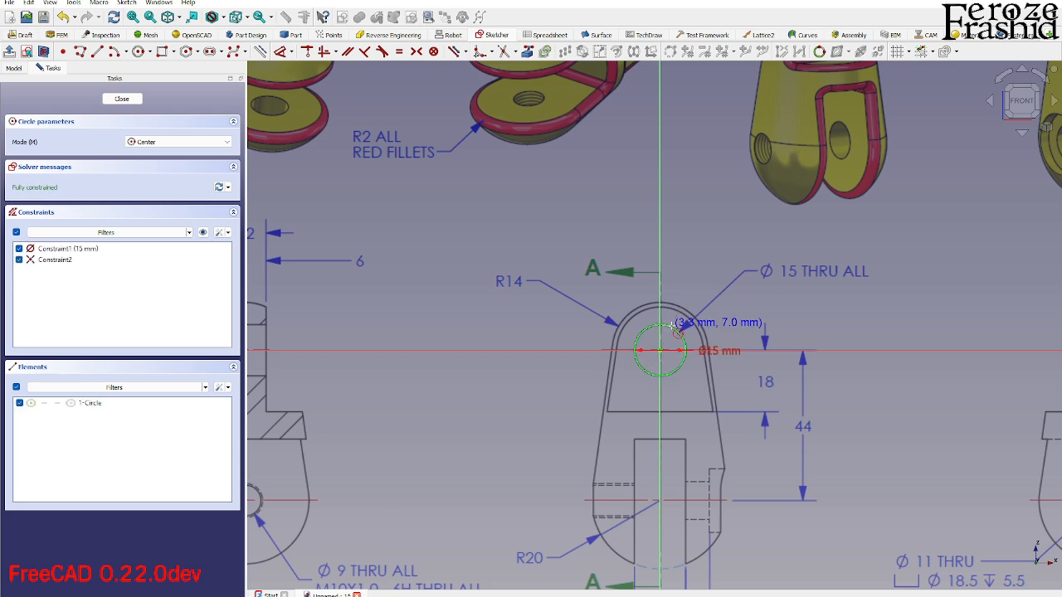
scroll(495, 318, down, 2)
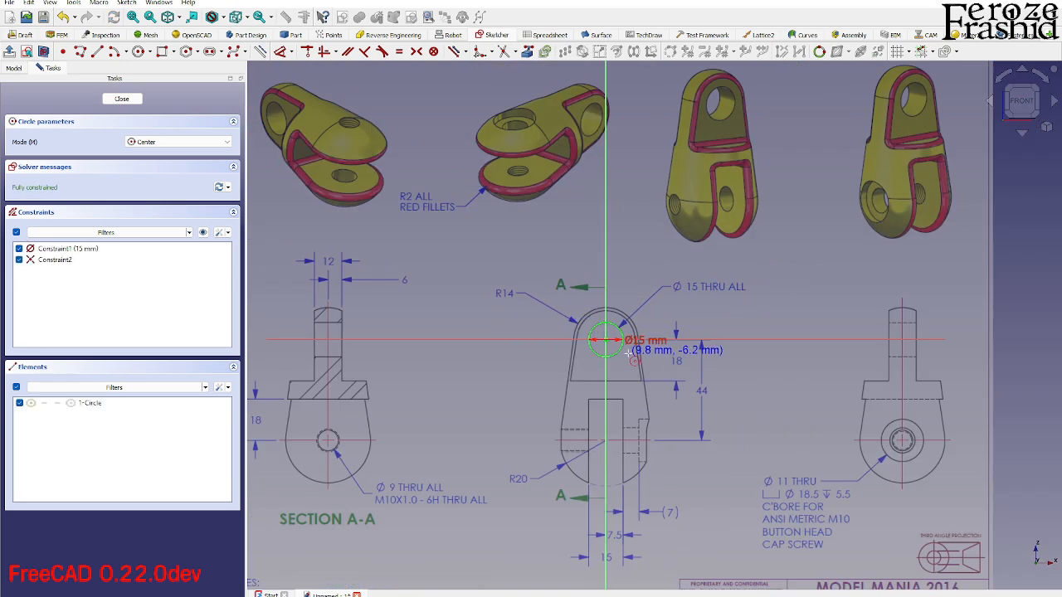
key(Escape)
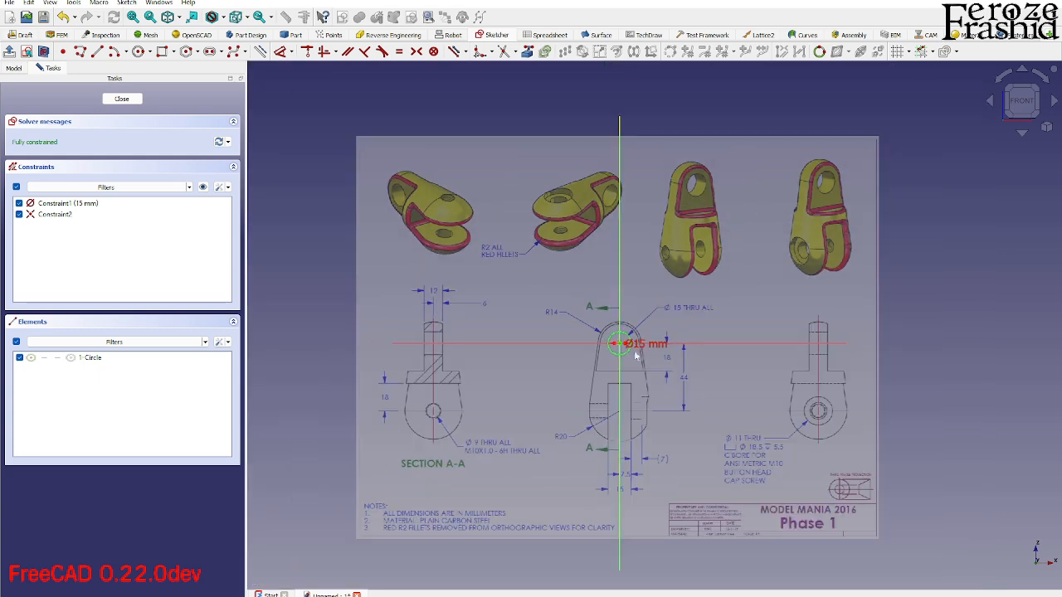
scroll(651, 352, down, 2)
click(122, 99)
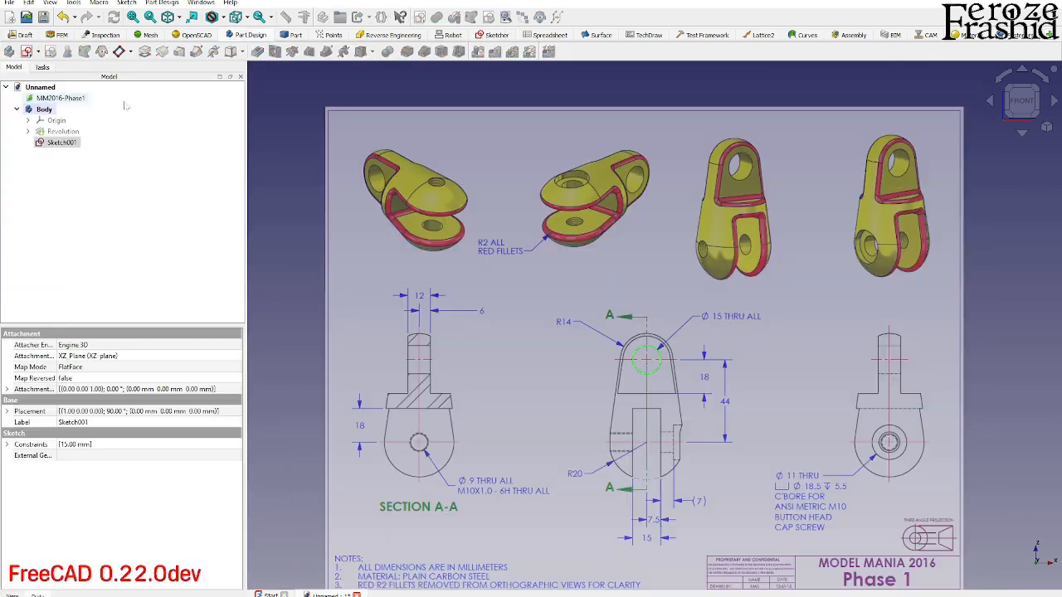
- Rename the new circle sketch as sksPocketTop in the model tree
click(62, 143)
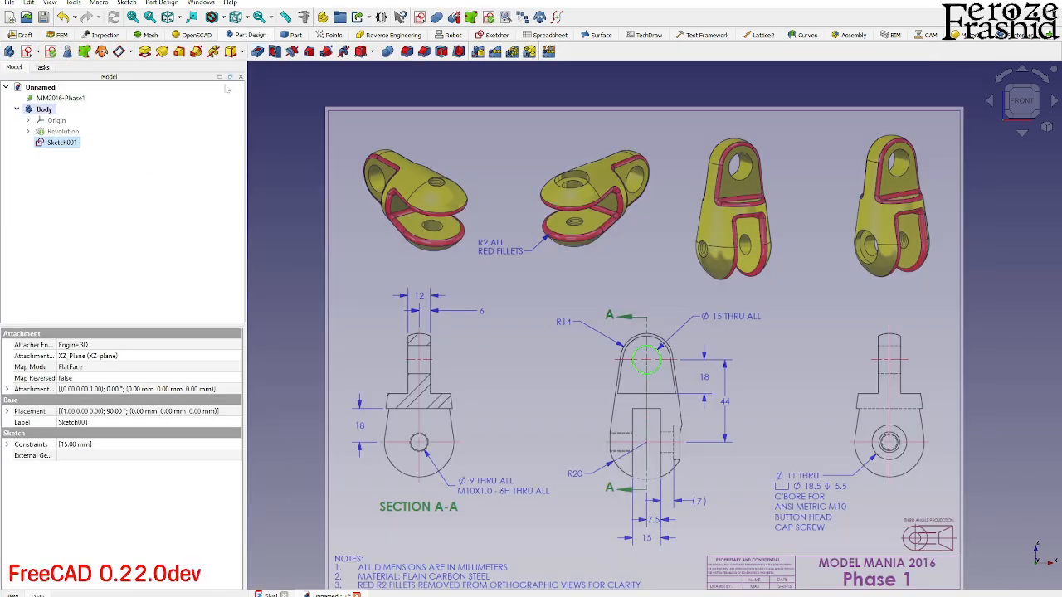
key(F2)
text(s)
text(ksPocketTop)
key(Return)
- Show the revolved solid and start a pocket from sksPocketTop with its type set to Through all
click(63, 132)
click(68, 143)
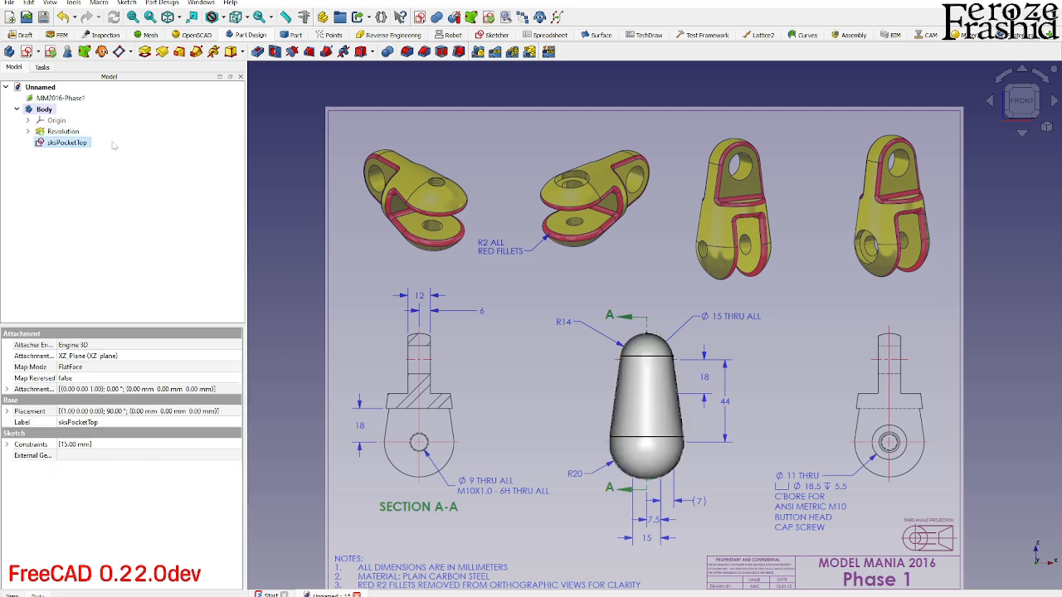
click(256, 56)
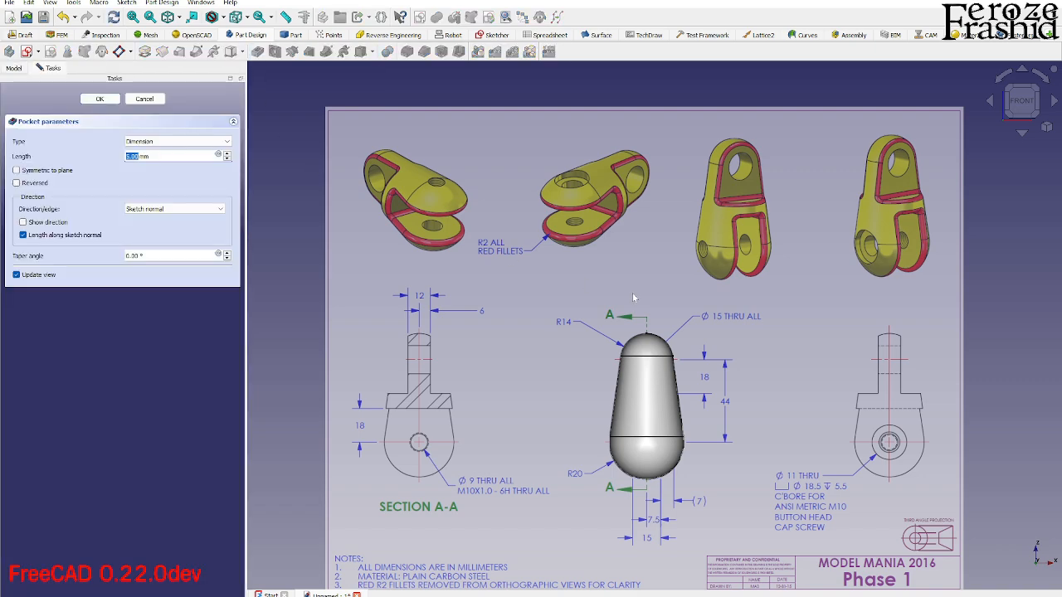
mouse_move(633, 294)
middle_down()
mouse_move(472, 409)
mouse_move(356, 330)
middle_up()
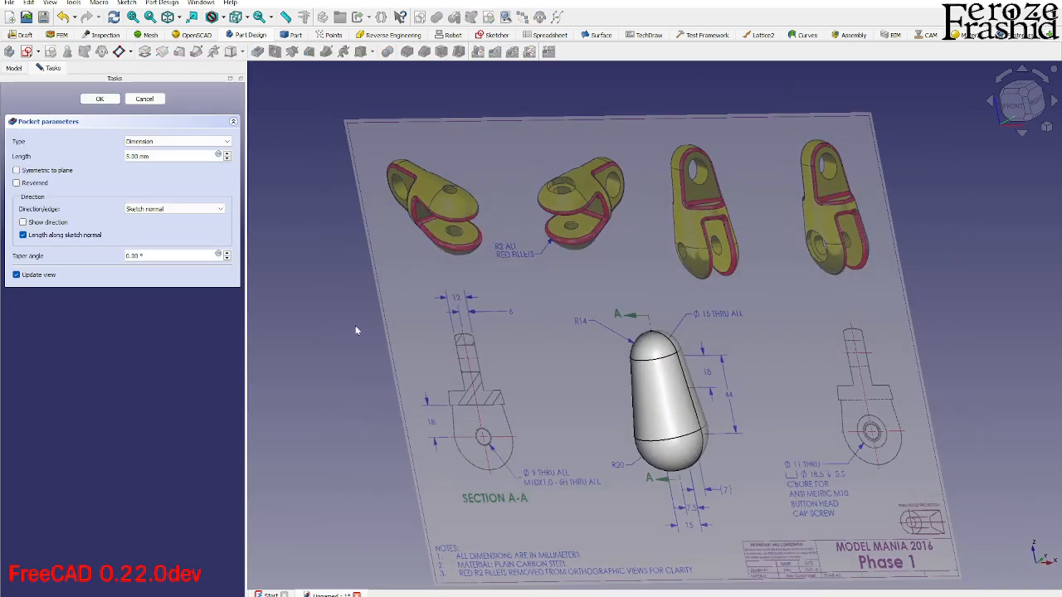
click(155, 141)
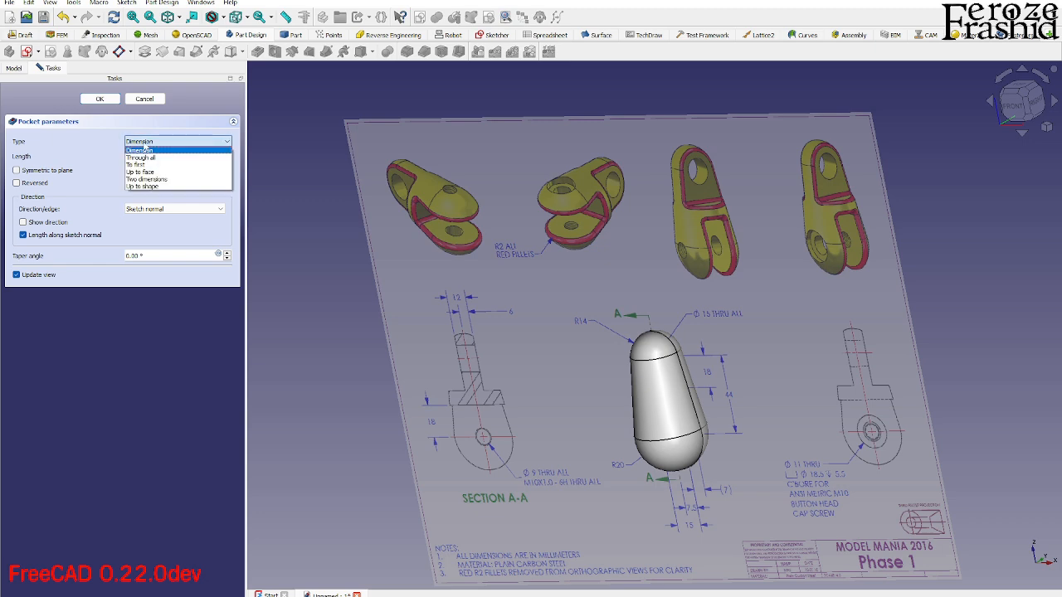
click(155, 157)
- Make the pocket symmetric to the sketch plane and accept it
mouse_move(623, 349)
middle_down()
mouse_move(469, 465)
mouse_move(404, 478)
middle_up()
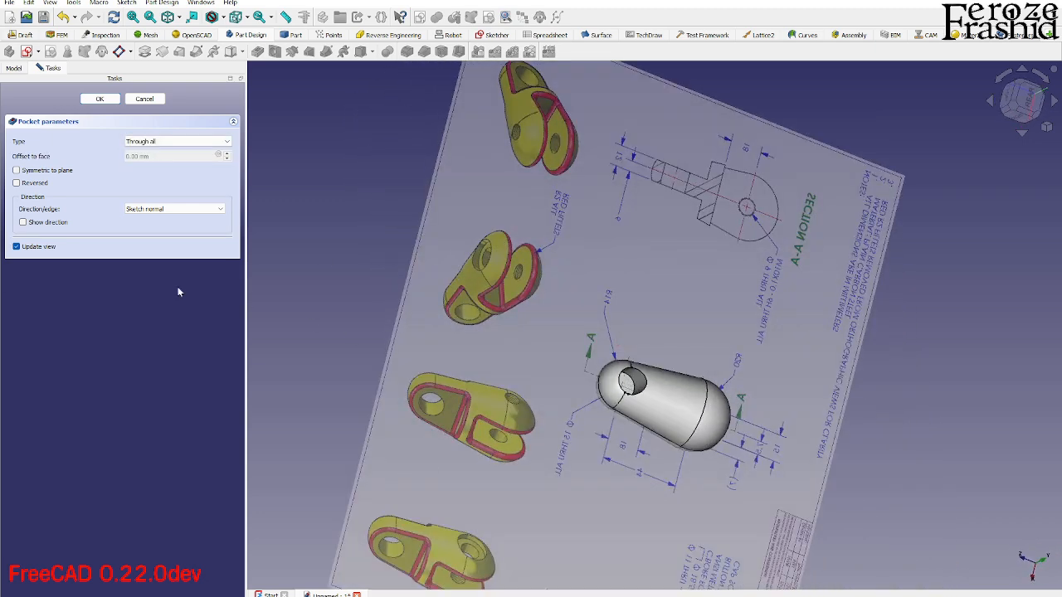
click(53, 171)
middle_drag(483, 378, 744, 306)
scroll(706, 317, down, 2)
scroll(530, 423, up, 3)
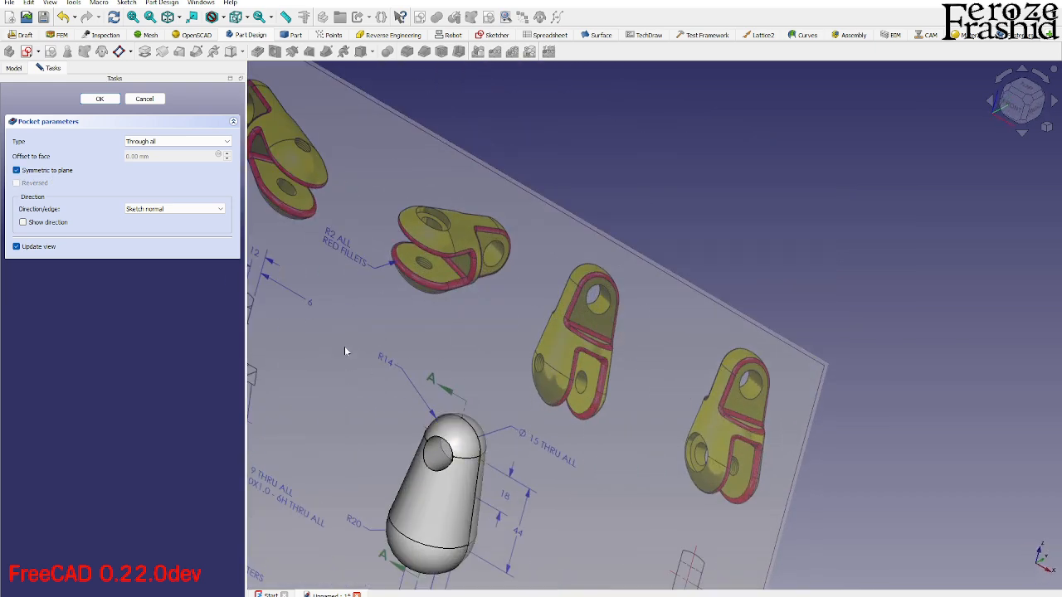
click(92, 104)
- Return to the front view and hide the pocketed solid that covers the drawing image
scroll(586, 270, down, 2)
scroll(529, 433, up, 3)
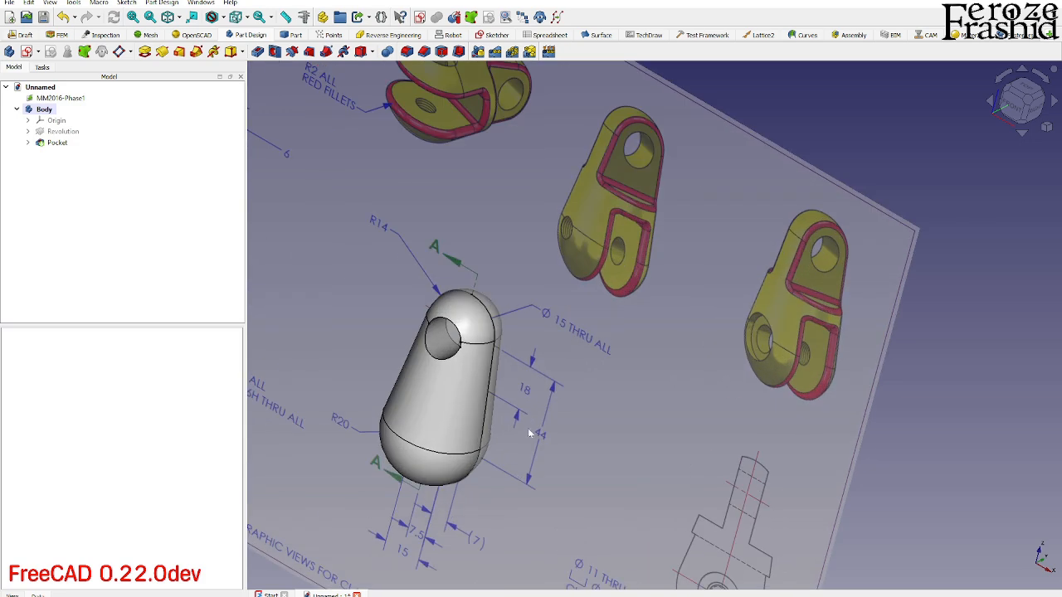
middle_drag(544, 421, 629, 361)
click(1020, 98)
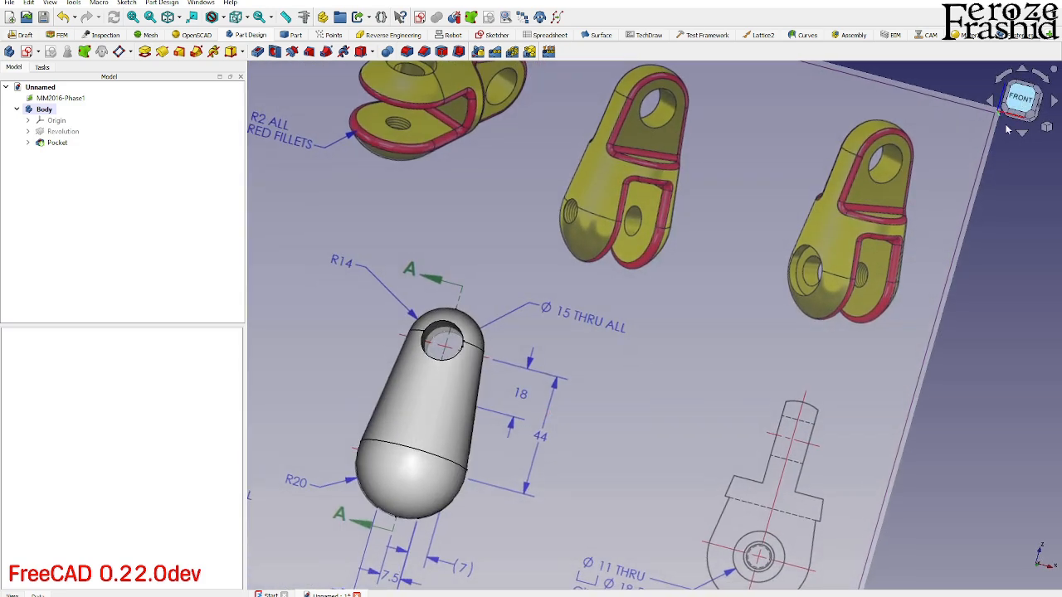
click(565, 466)
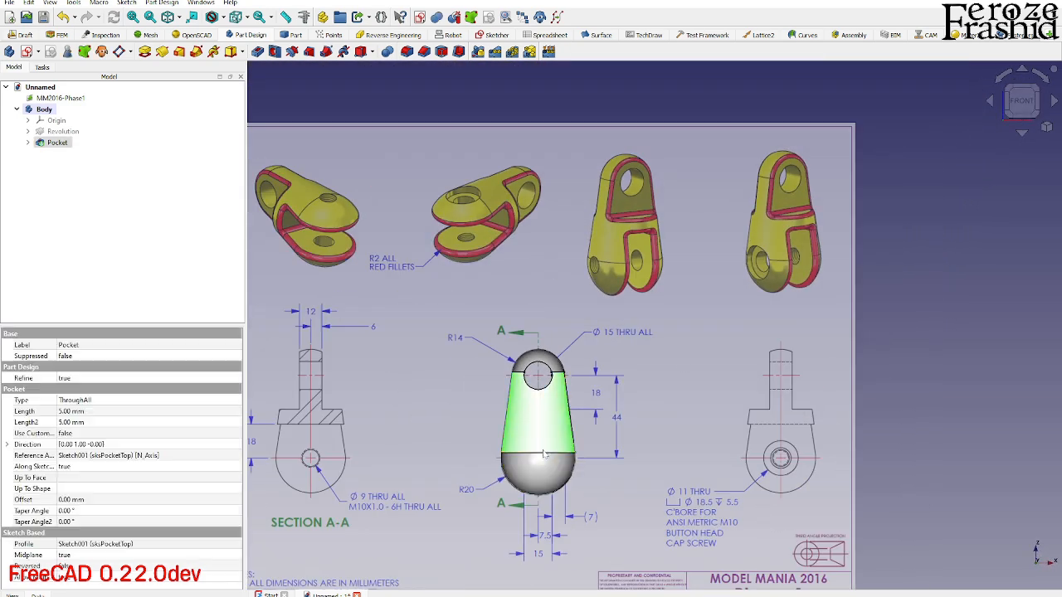
key(space)
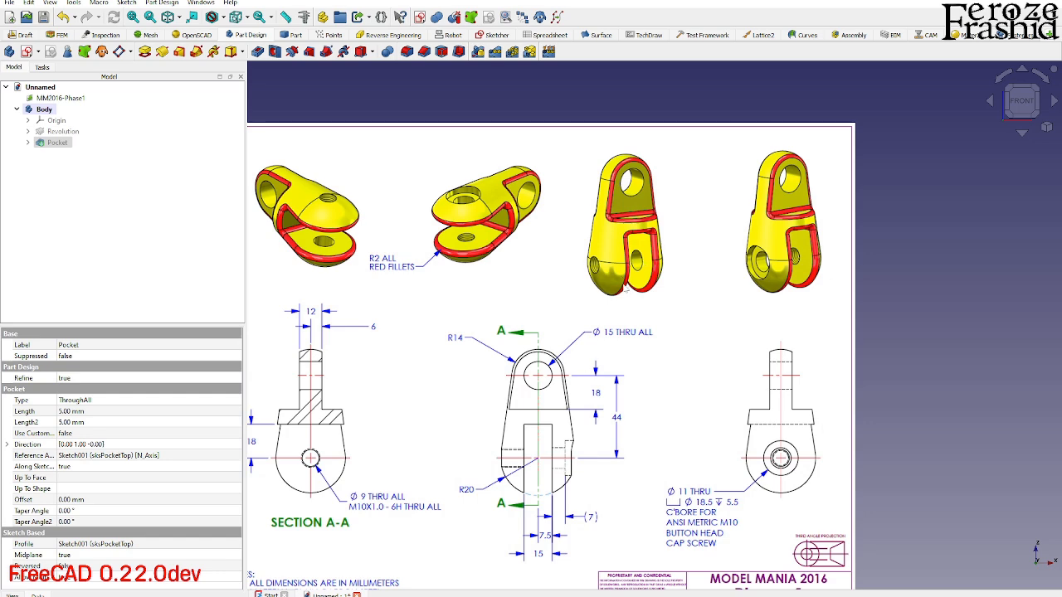
scroll(624, 287, up, 2)
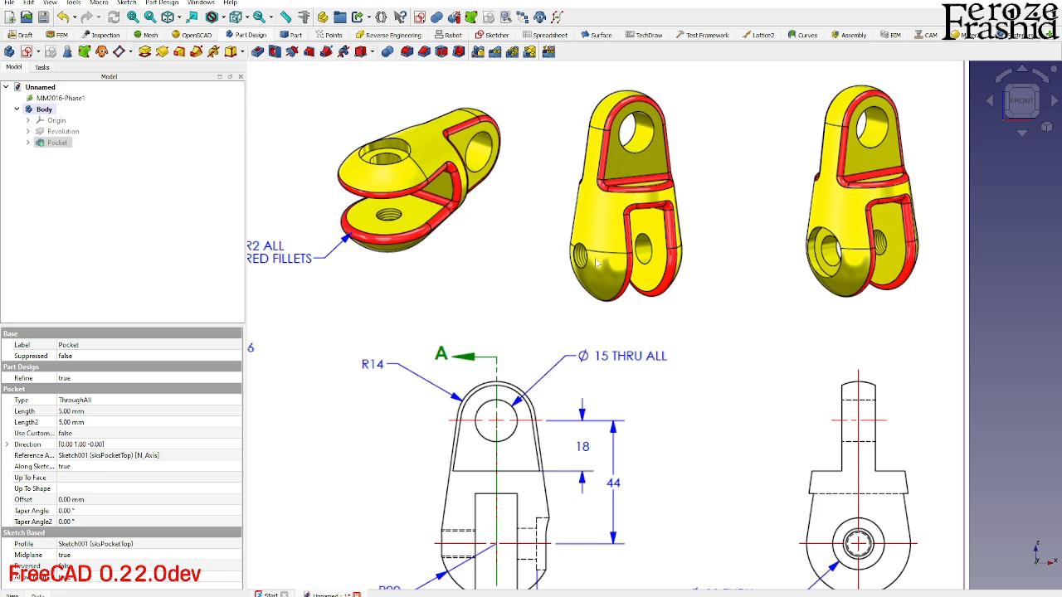
scroll(646, 265, down, 4)
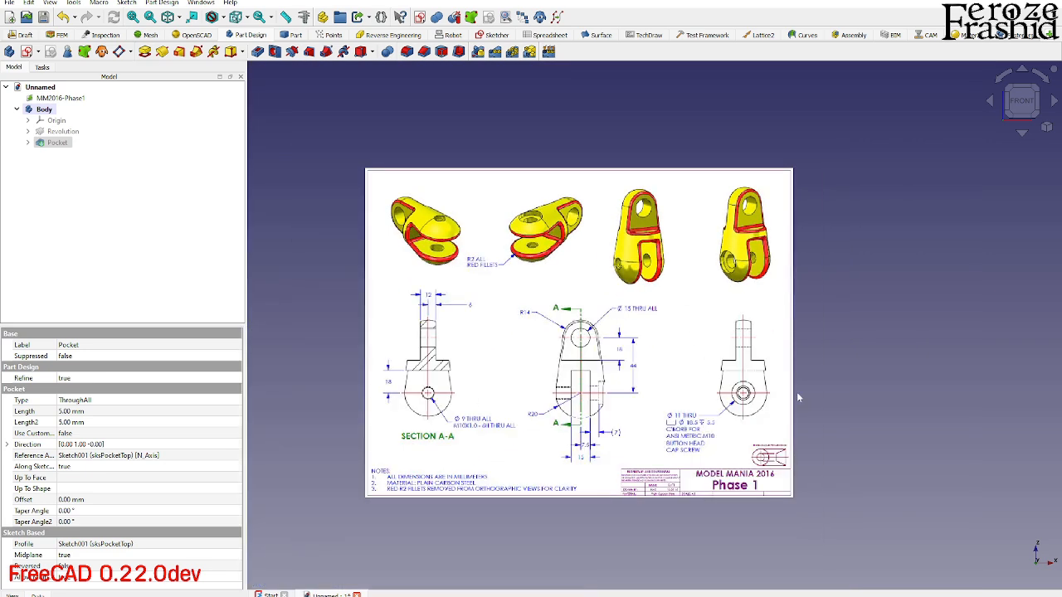
click(826, 382)
scroll(672, 297, up, 2)
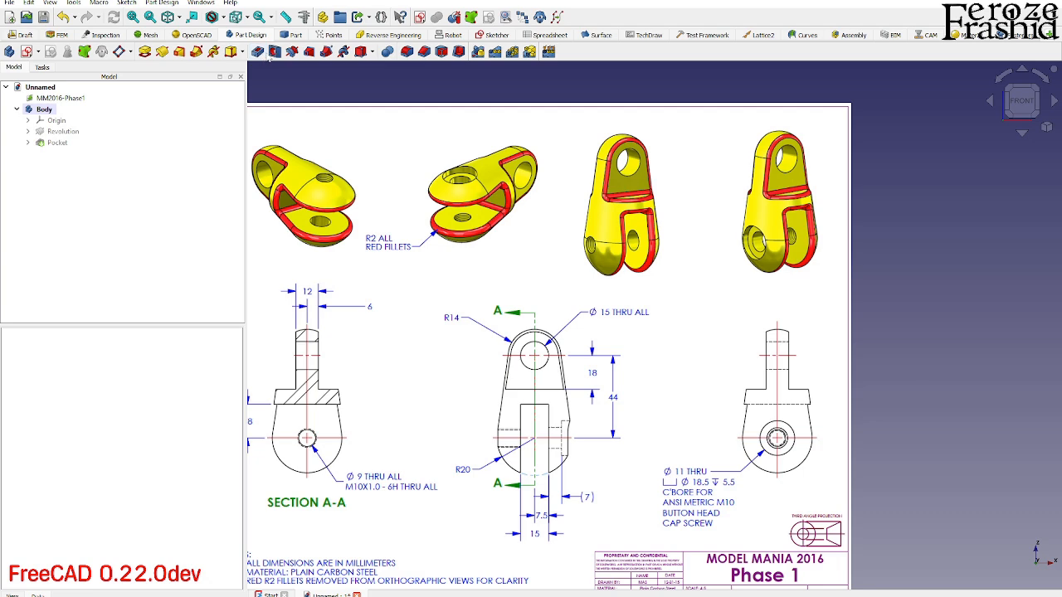
scroll(762, 206, down, 2)
scroll(631, 322, up, 2)
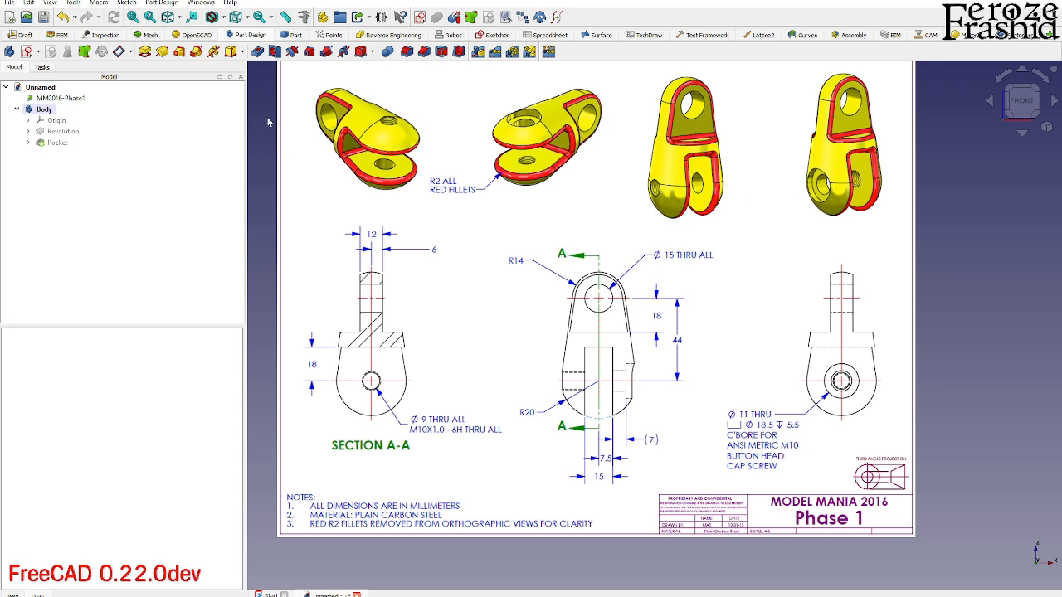
- Reorient the MM2016-Phase1 drawing image to the YZ plane and look at it from the right view
double_click(65, 98)
click(43, 178)
click(101, 99)
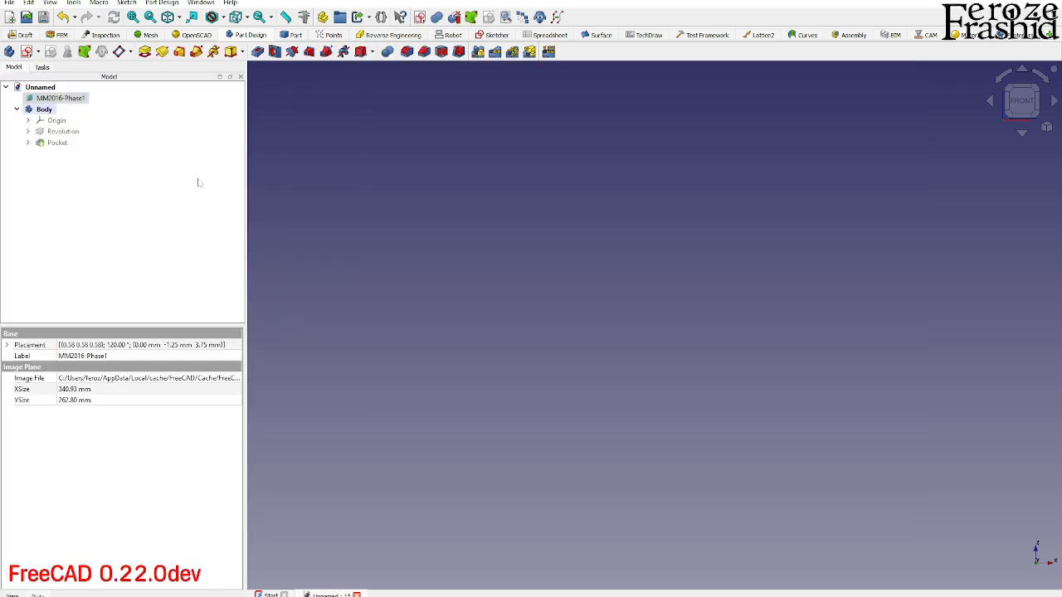
mouse_move(575, 245)
middle_down()
mouse_move(498, 239)
mouse_move(587, 234)
middle_up()
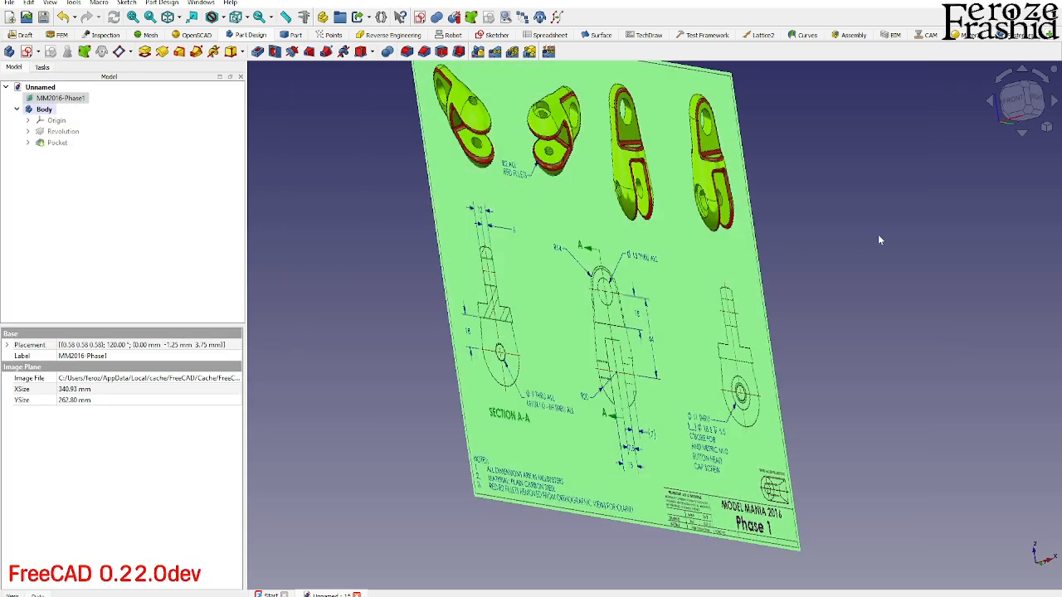
click(1037, 98)
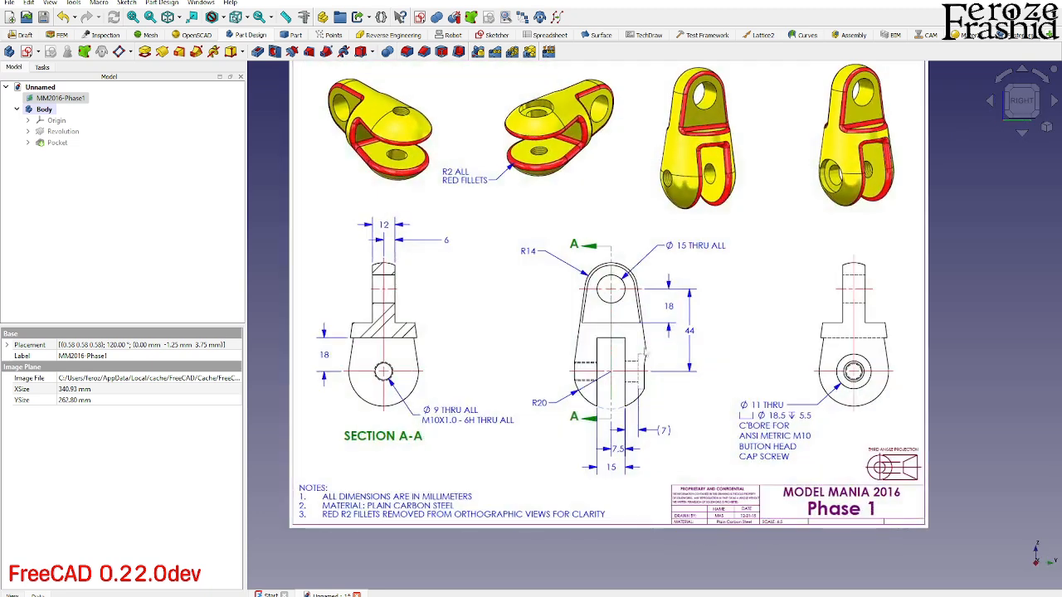
- Start a sketch on the YZ plane and draw a 10 mm diameter circle on the vertical axis at the R20 centre
click(278, 293)
click(27, 51)
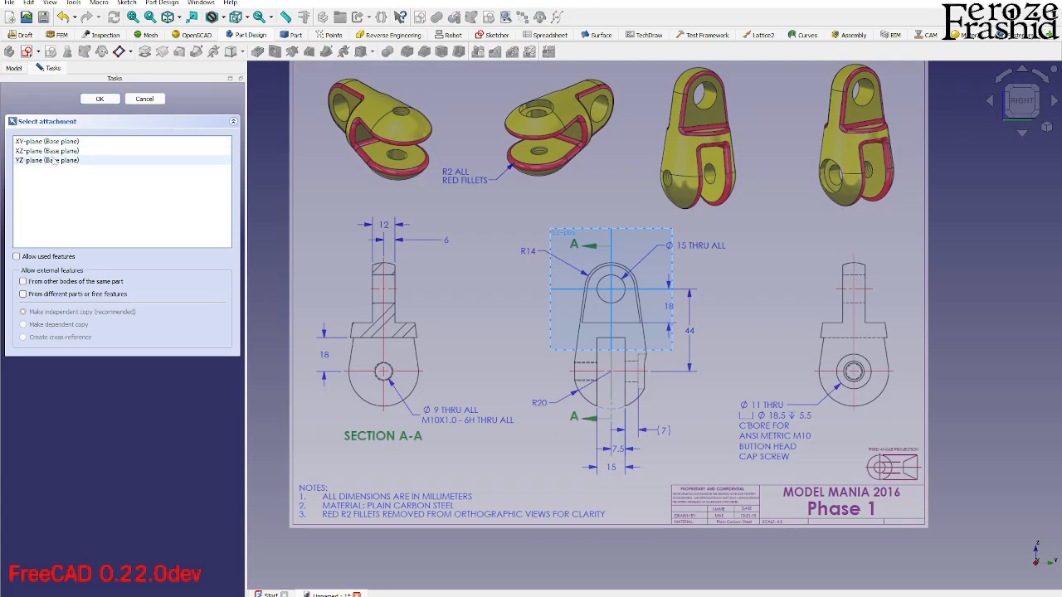
click(48, 160)
click(99, 99)
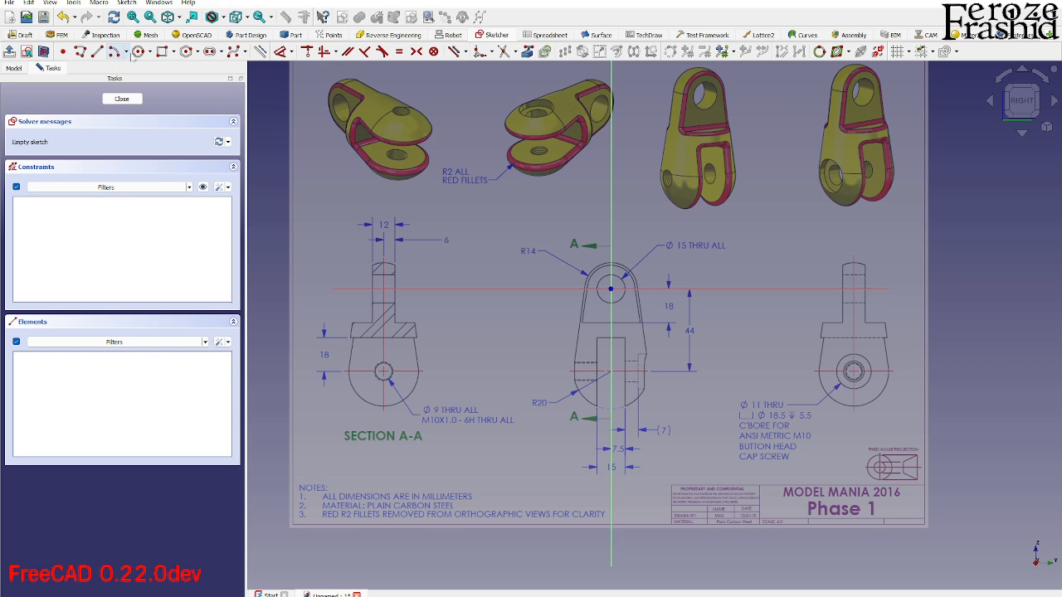
click(139, 52)
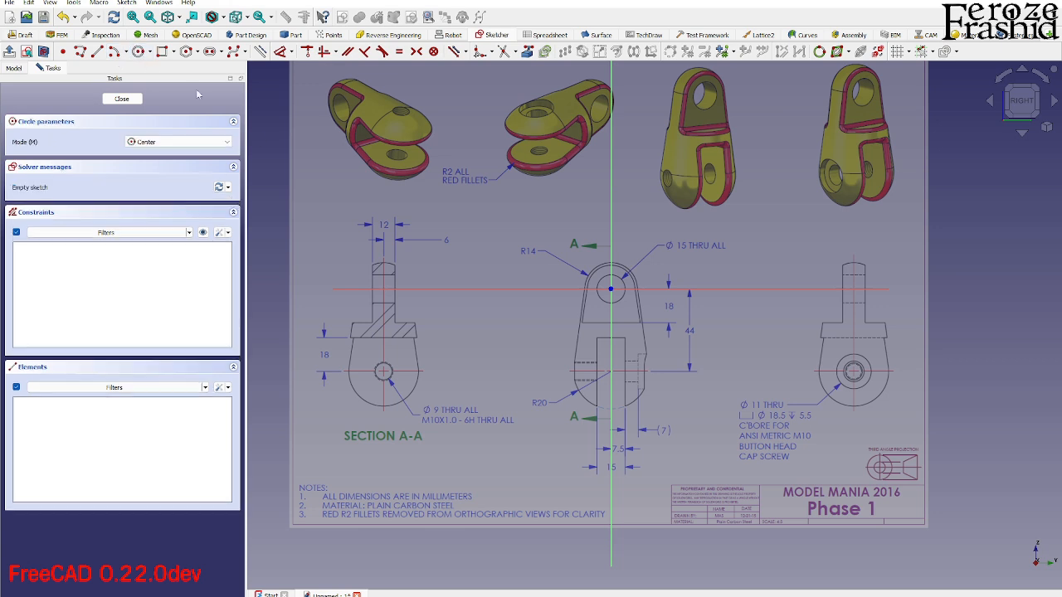
click(613, 372)
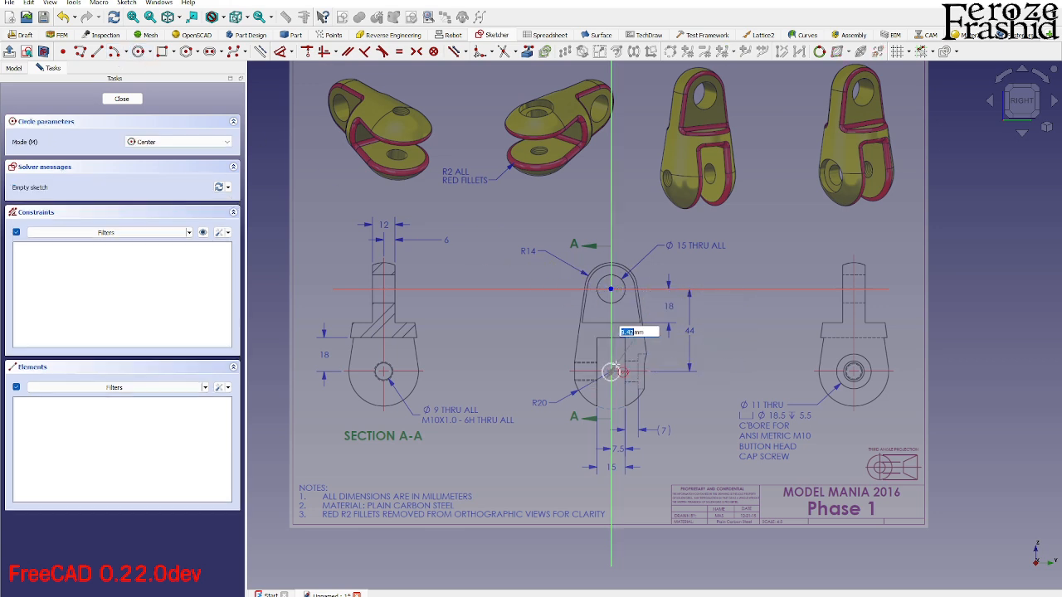
text(10)
key(Return)
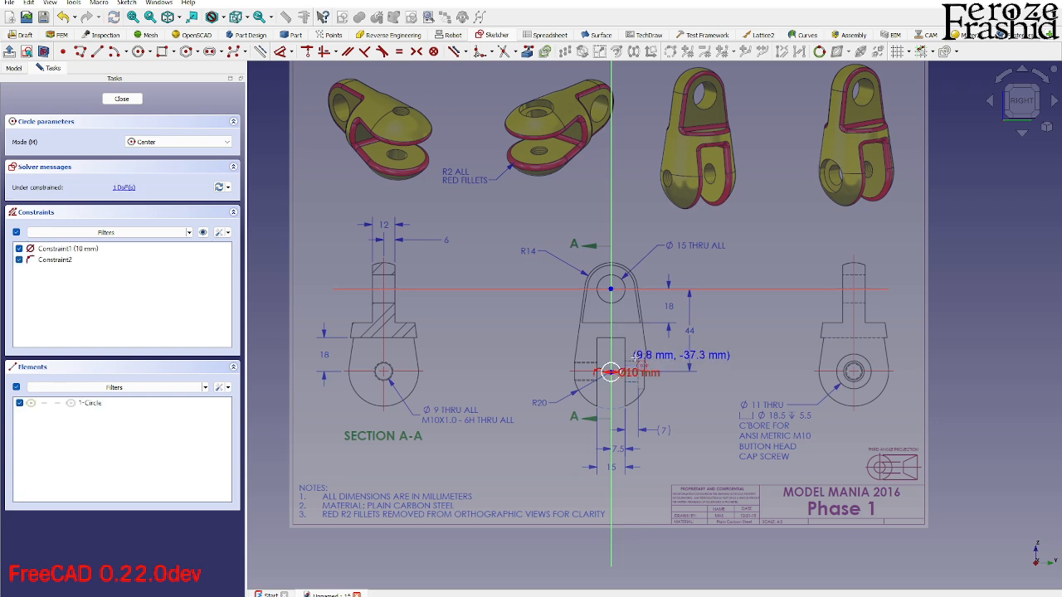
scroll(635, 357, up, 4)
key(Escape)
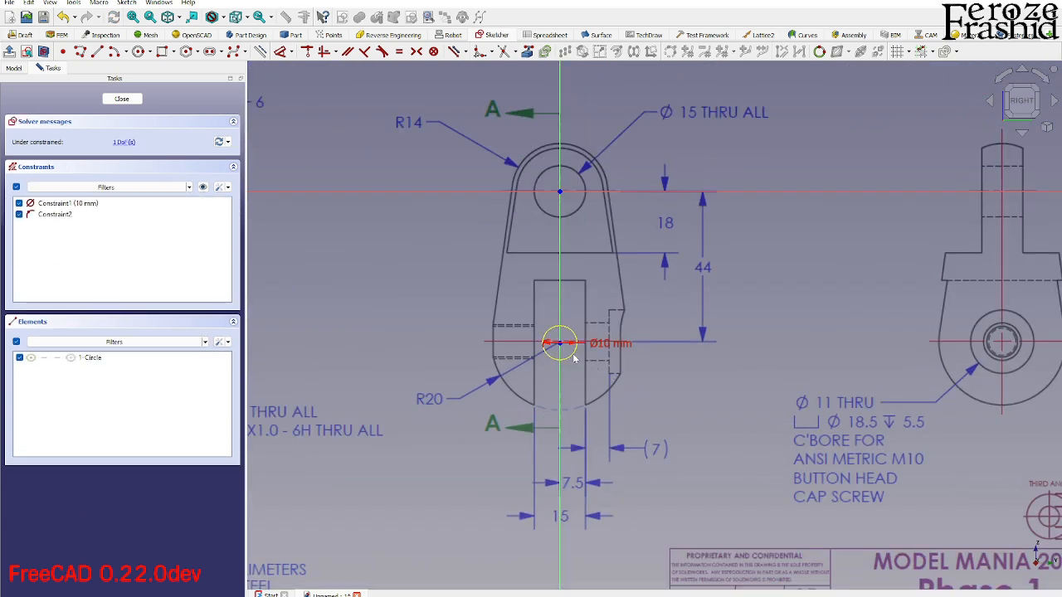
click(572, 357)
key(d)
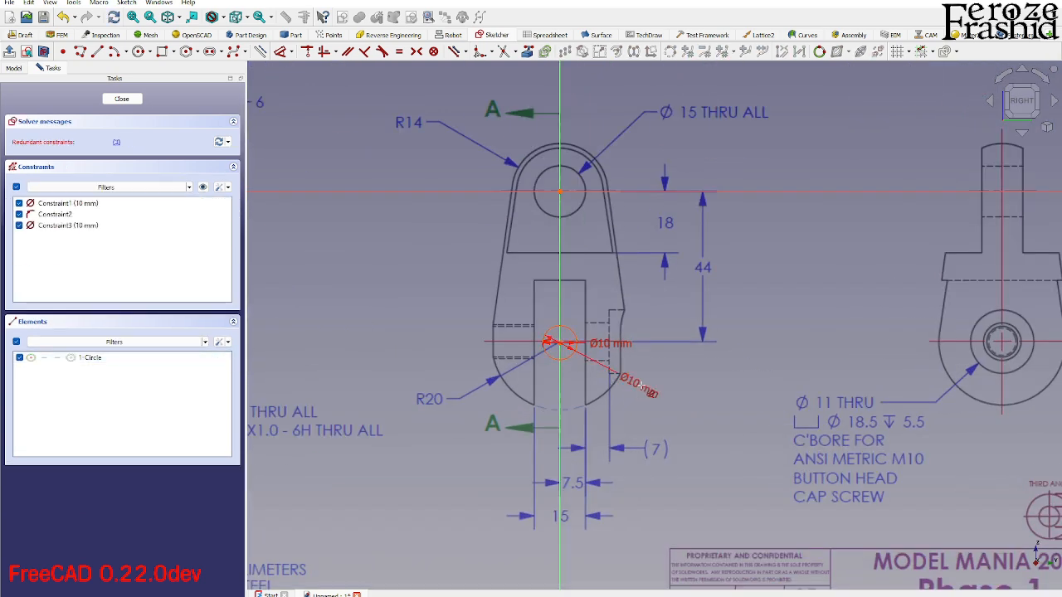
key(Escape)
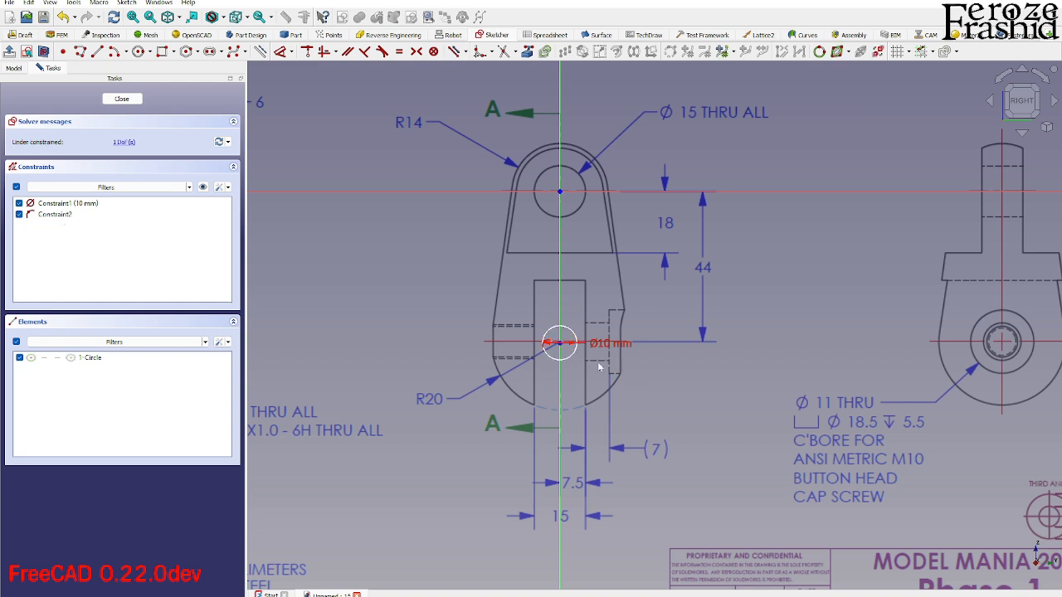
- Constrain the circle's centre to 44 mm vertically from the origin and close the sketch
click(559, 343)
click(559, 191)
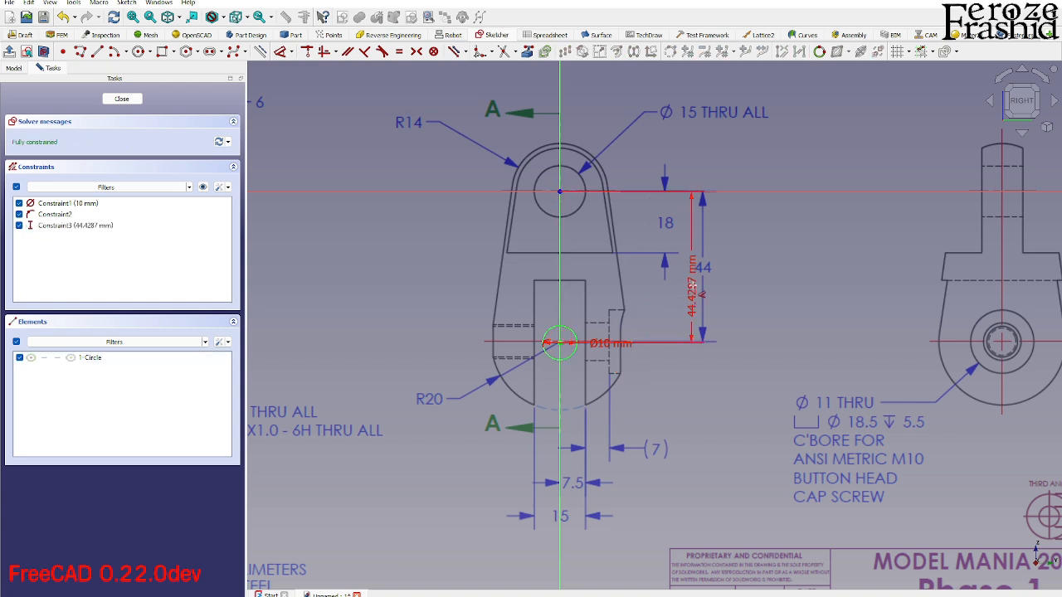
click(703, 276)
text(44)
key(Return)
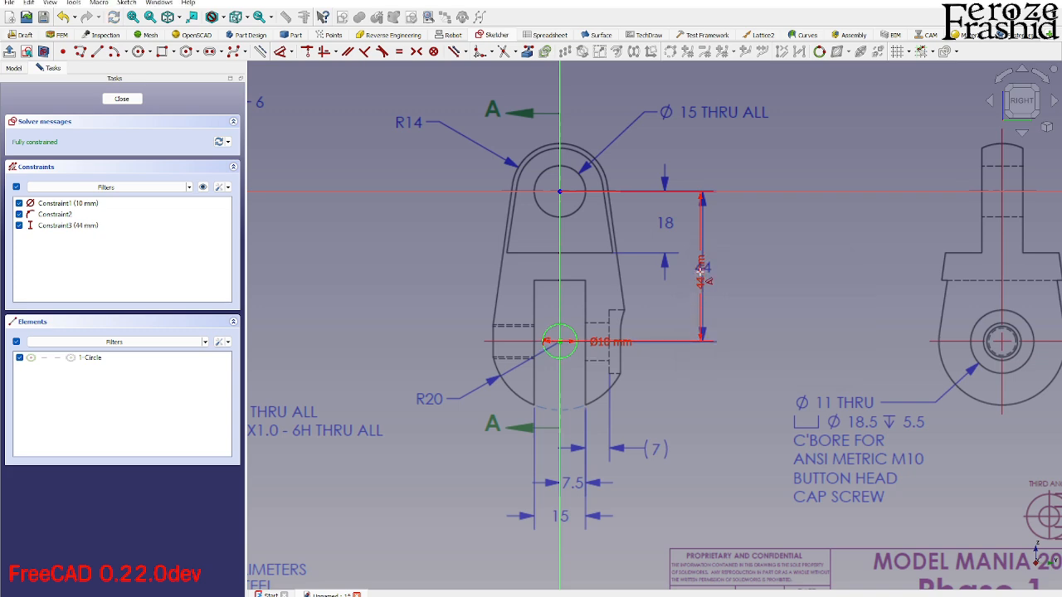
click(122, 99)
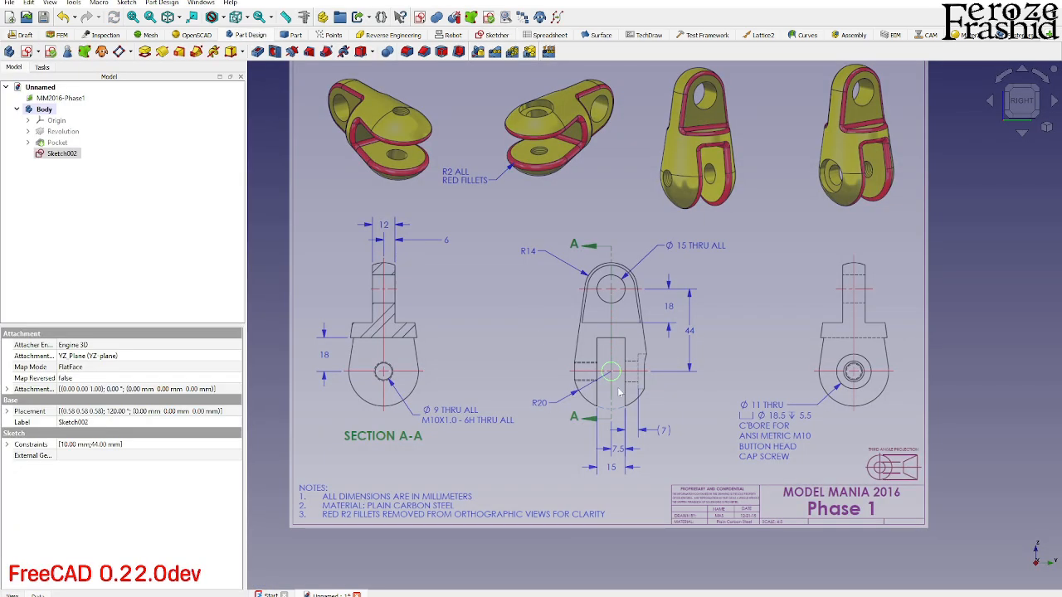
- Rename the new circle sketch as sksBottomHole
key(F2)
text(sks)
text(BottomHole)
key(Return)
- Examine the bottom hole's thread and counterbore details in the drawing's orthographic and isometric views, ending in the right view
scroll(599, 415, up, 3)
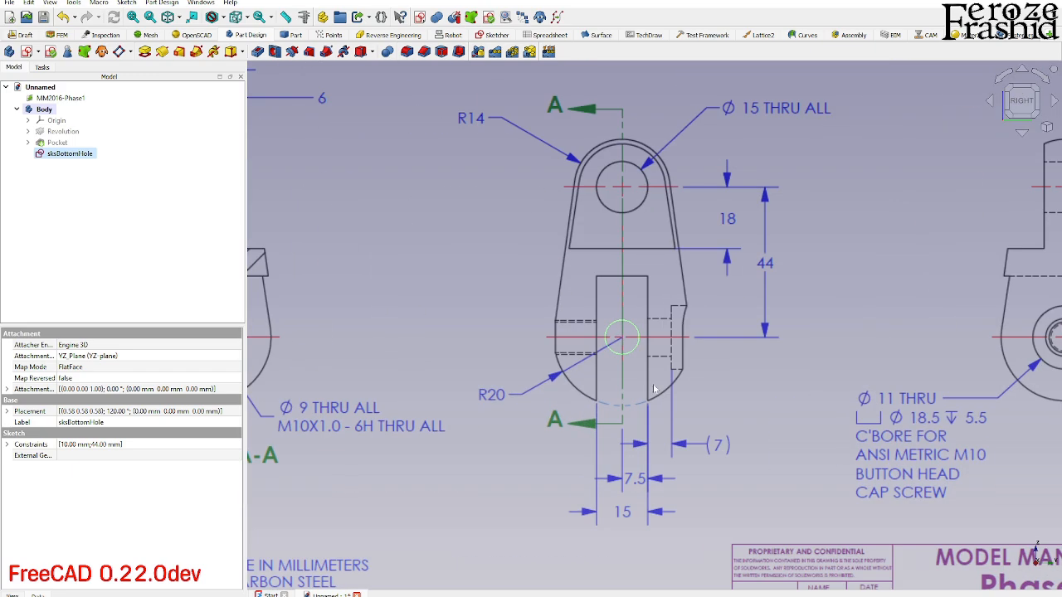
scroll(658, 390, down, 5)
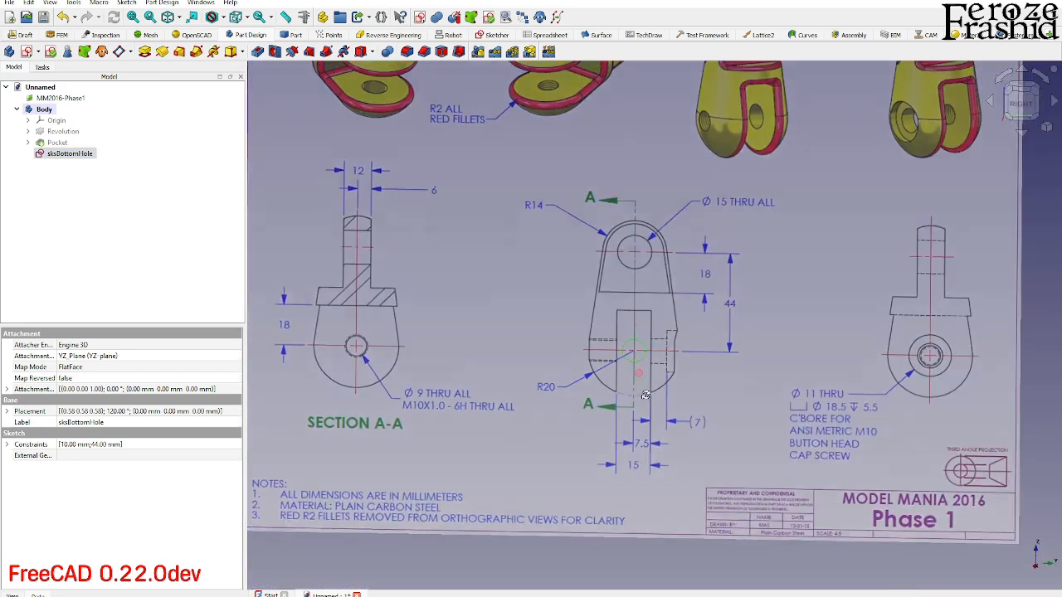
scroll(720, 237, up, 2)
scroll(669, 272, up, 2)
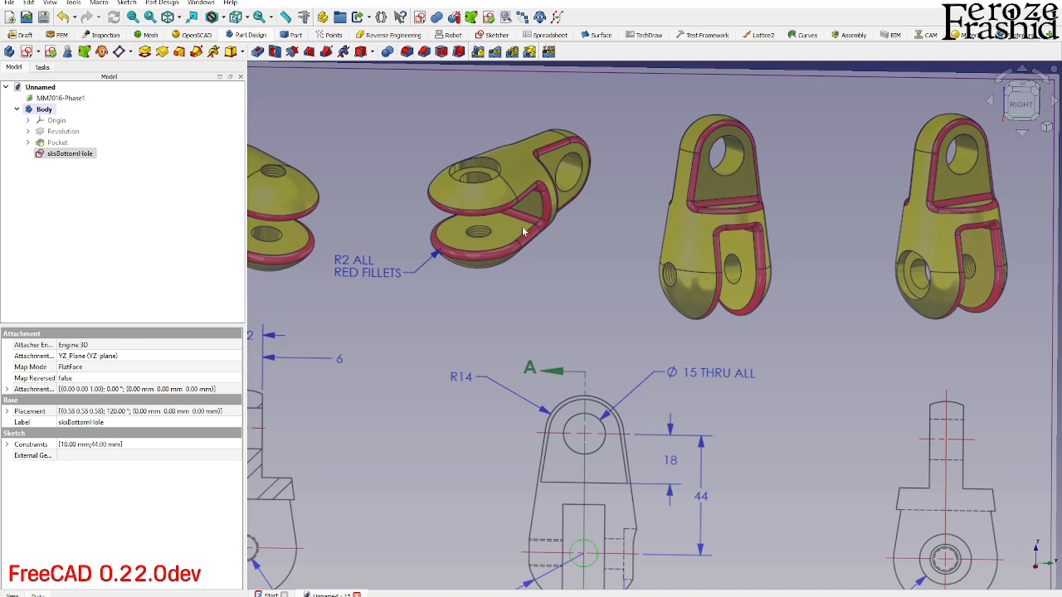
scroll(522, 229, down, 2)
click(942, 338)
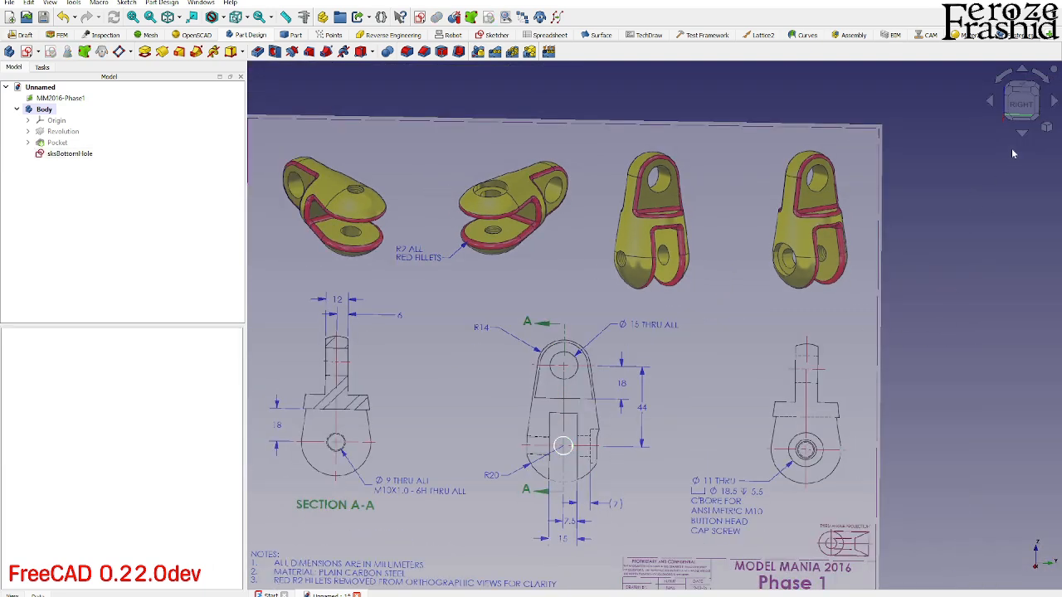
click(1022, 101)
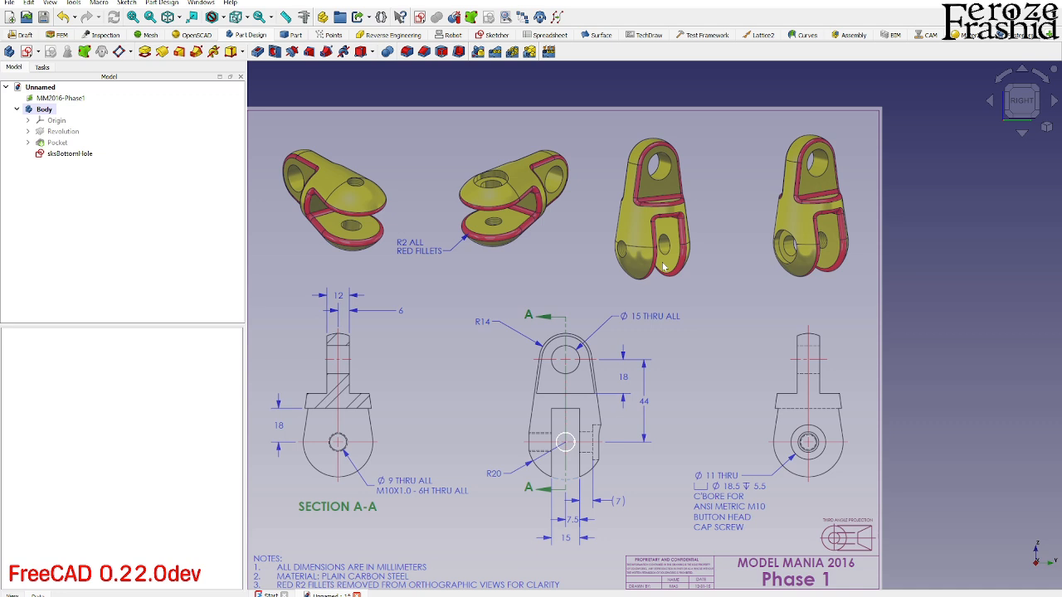
- Duplicate only the sksBottomHole sketch, without its YZ plane, and move the copy into the Body
click(82, 157)
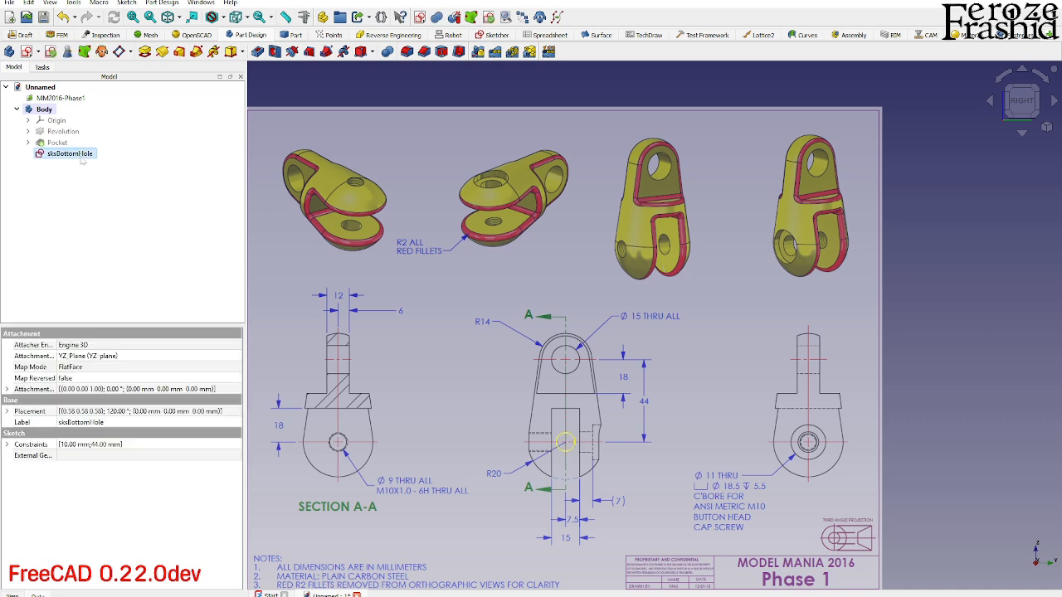
key(ctrl+e)
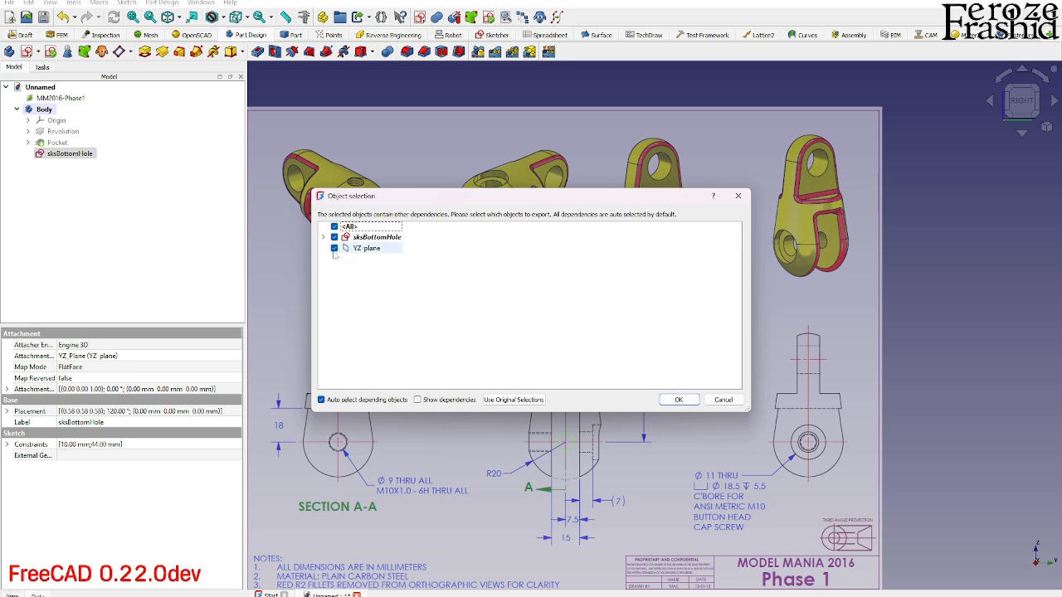
click(679, 400)
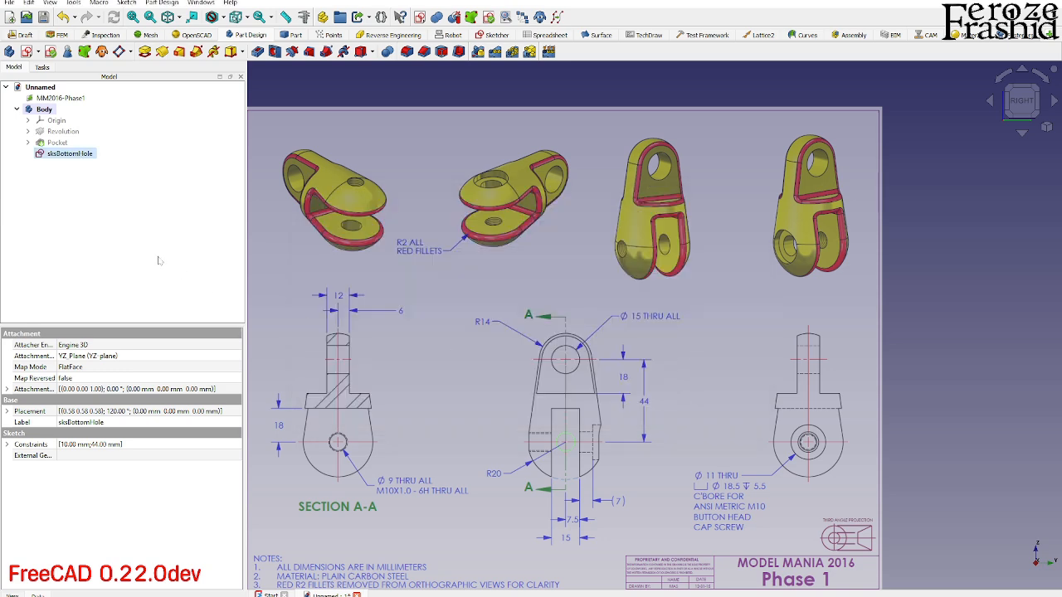
key(ctrl+v)
double_click(50, 165)
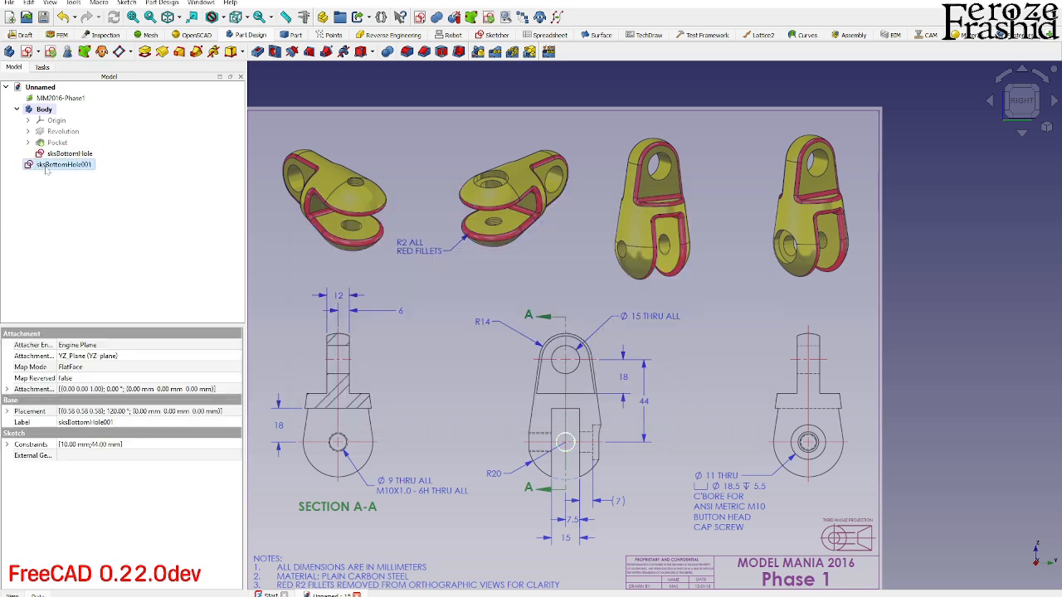
key(Escape)
drag(50, 165, 50, 111)
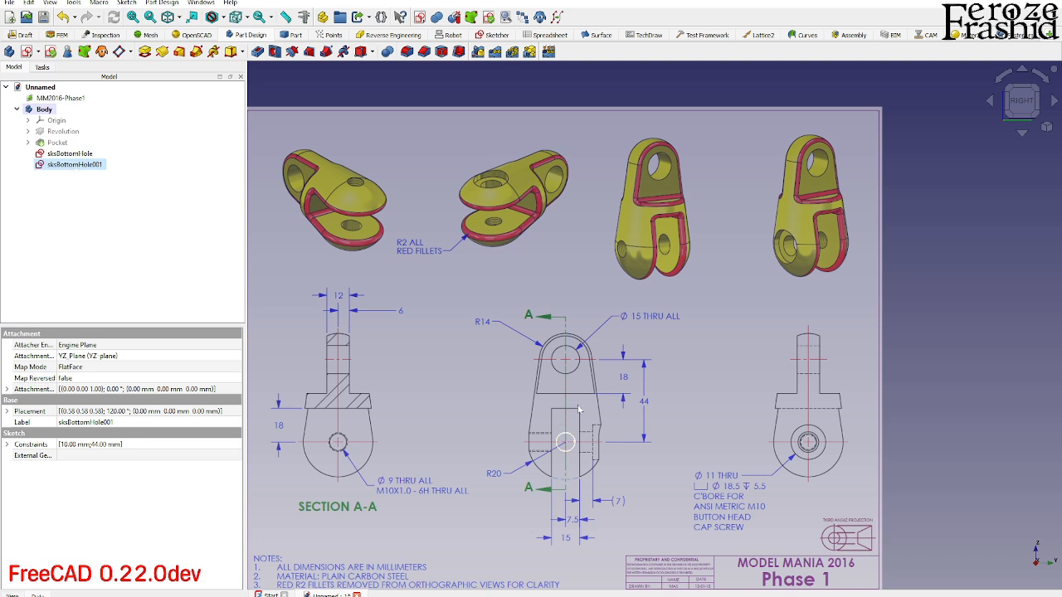
- Rename the copied sketch as sksBottomHoleThread
click(95, 165)
drag(79, 165, 103, 165)
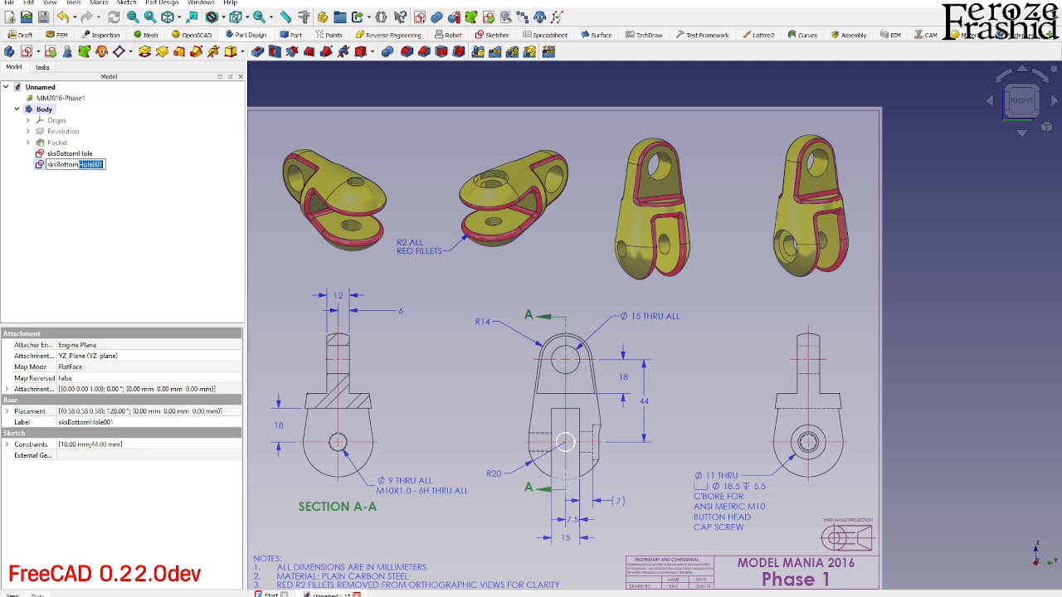
text(Thr)
text(ead)
key(Return)
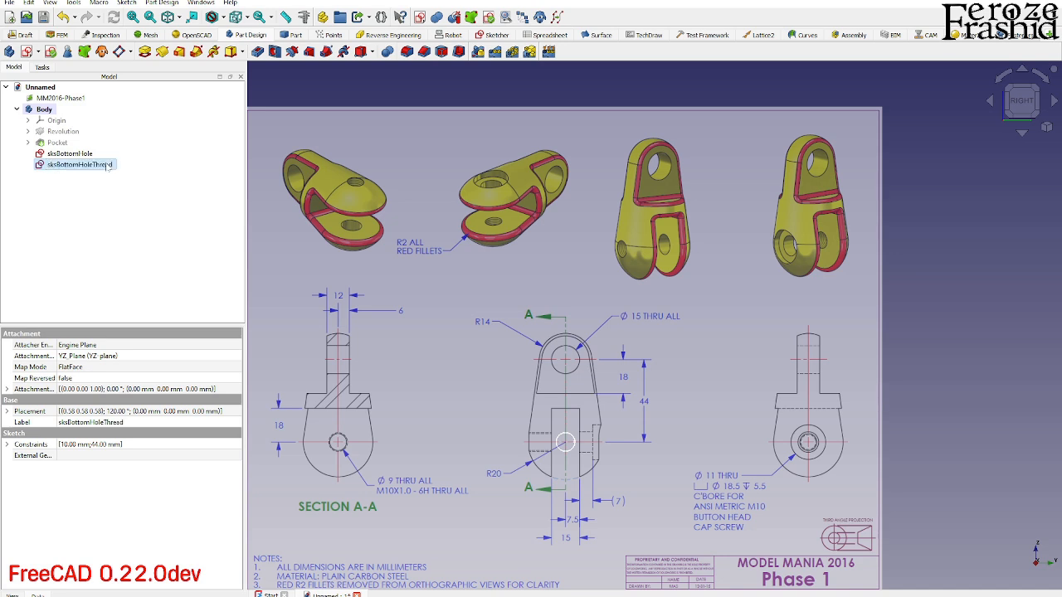
- Rename the original sksBottomHole sketch as sksBottomHoleCBore
click(90, 154)
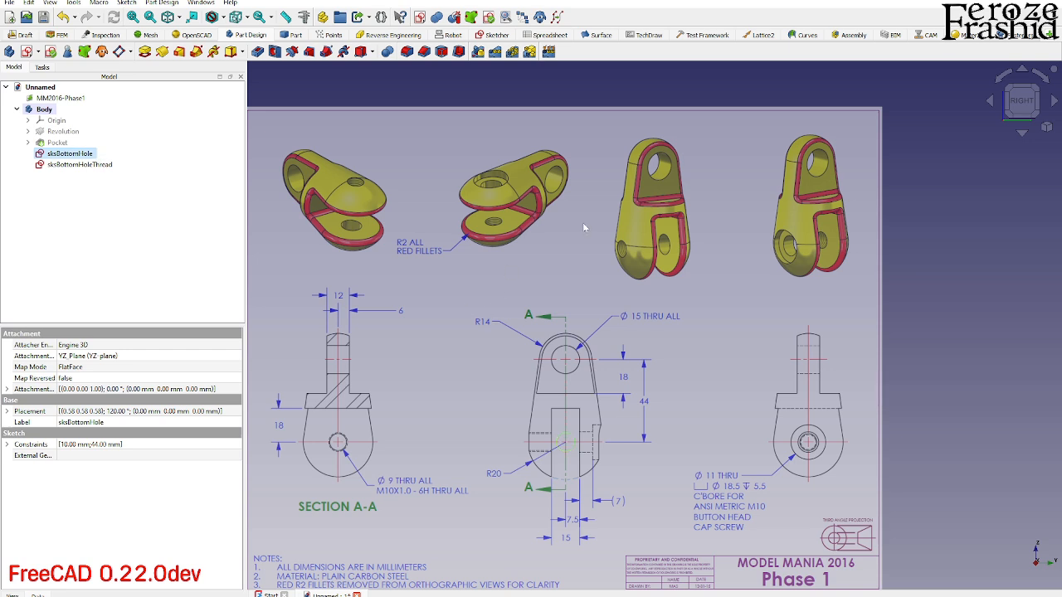
click(91, 154)
key(End)
text(CBore)
key(Return)
click(108, 165)
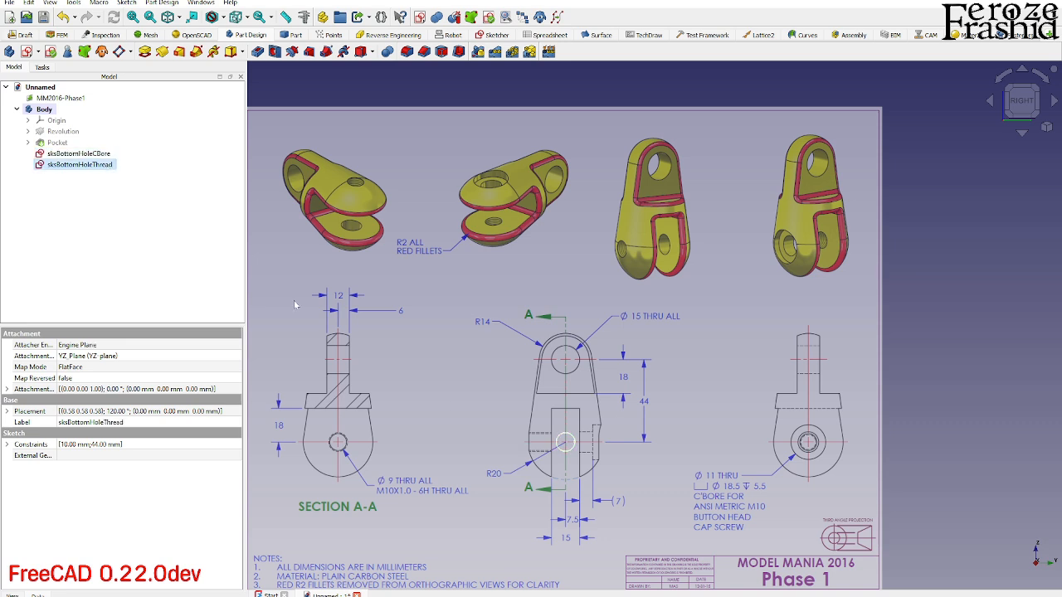
click(57, 142)
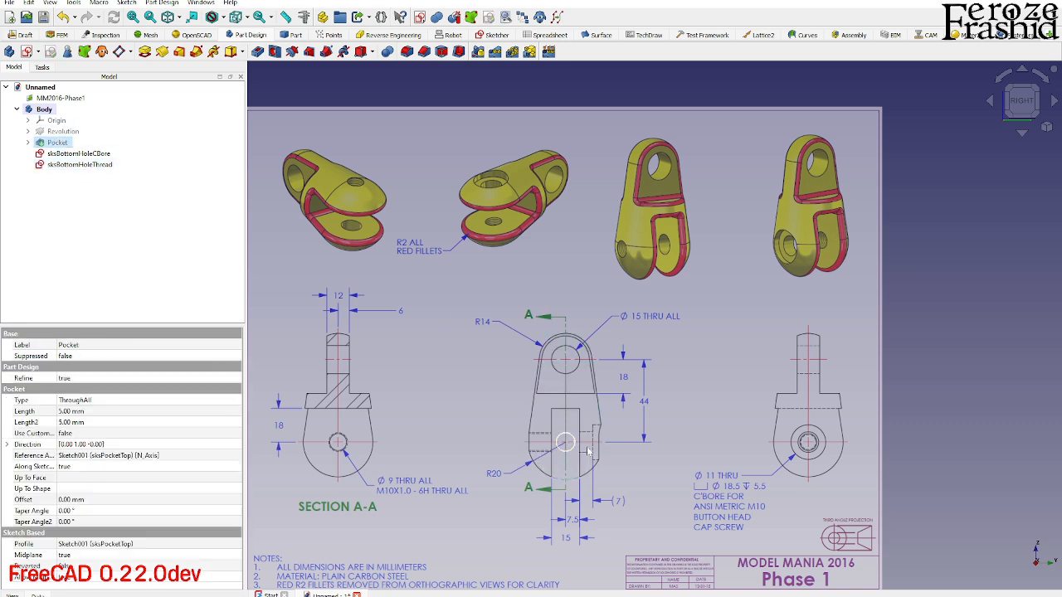
- Reorient the MM2016-Phase1 drawing image to the XZ plane and look at it from the front view
mouse_move(625, 444)
middle_down()
mouse_move(703, 448)
mouse_move(644, 456)
middle_up()
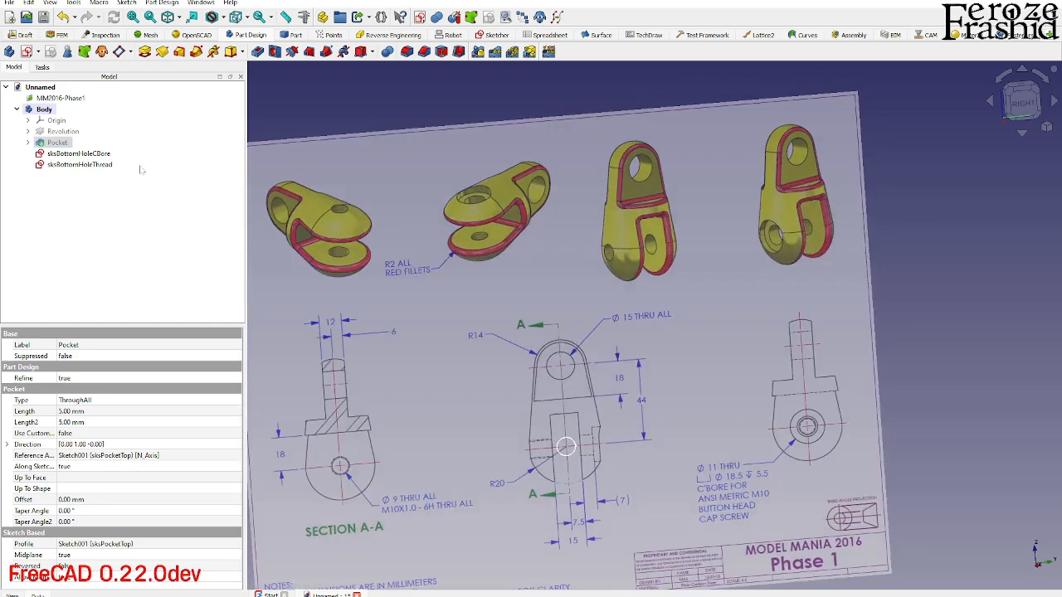
double_click(69, 99)
click(48, 166)
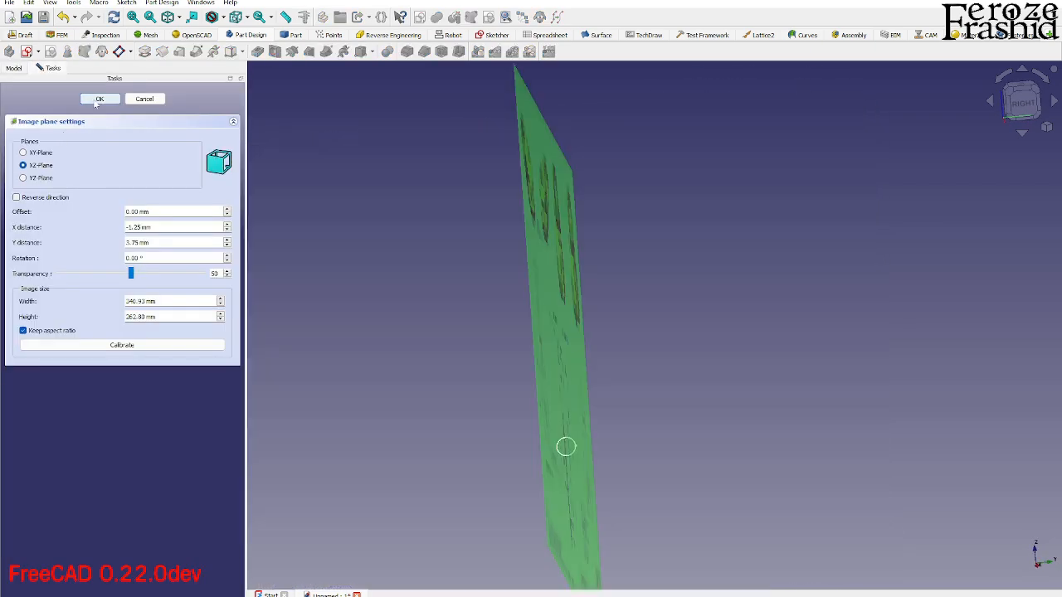
click(100, 98)
middle_drag(536, 365, 694, 342)
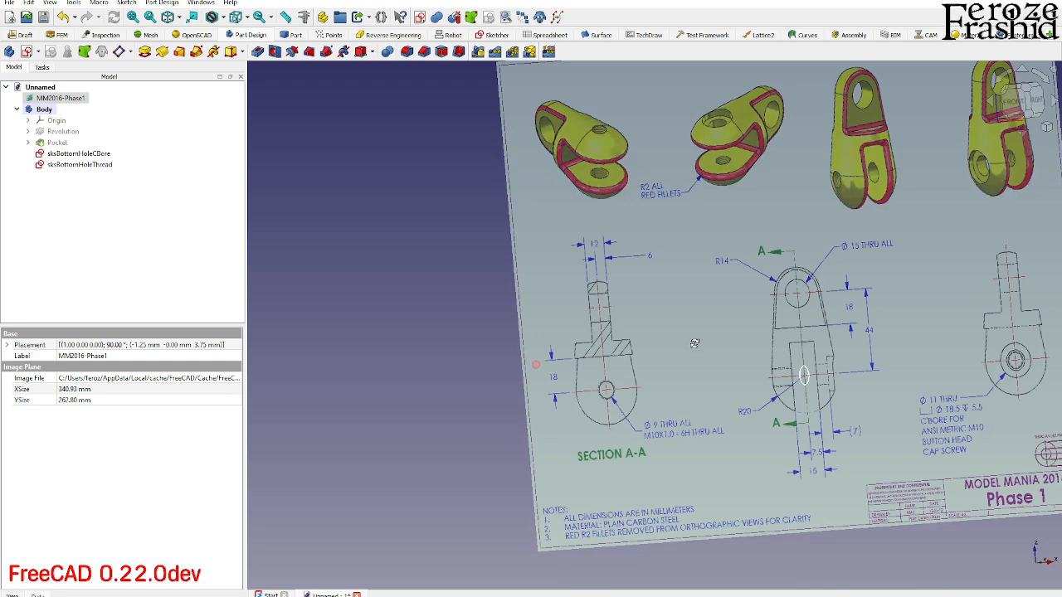
click(1014, 101)
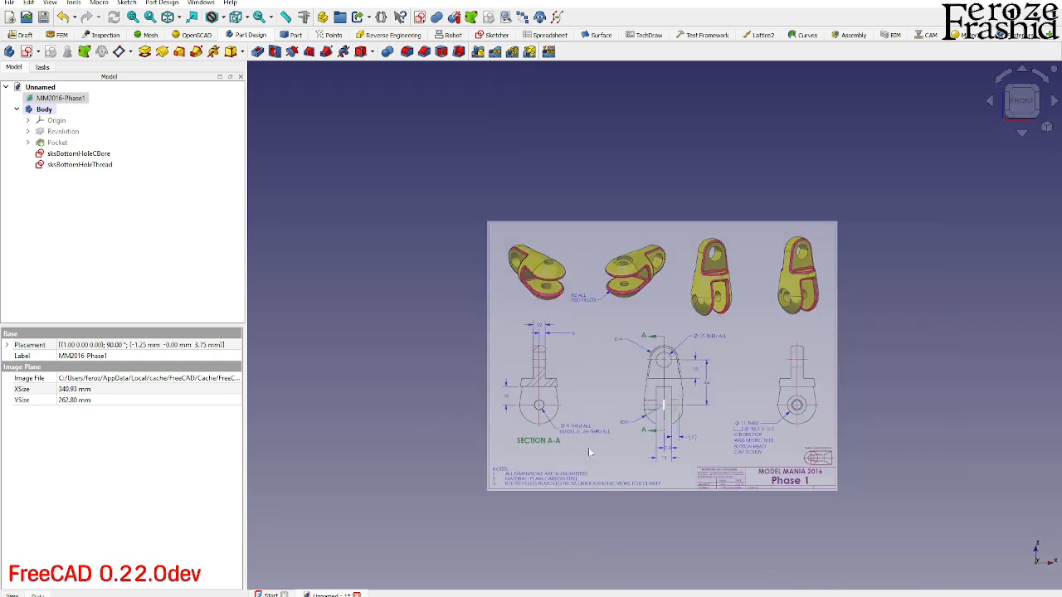
scroll(567, 414, up, 4)
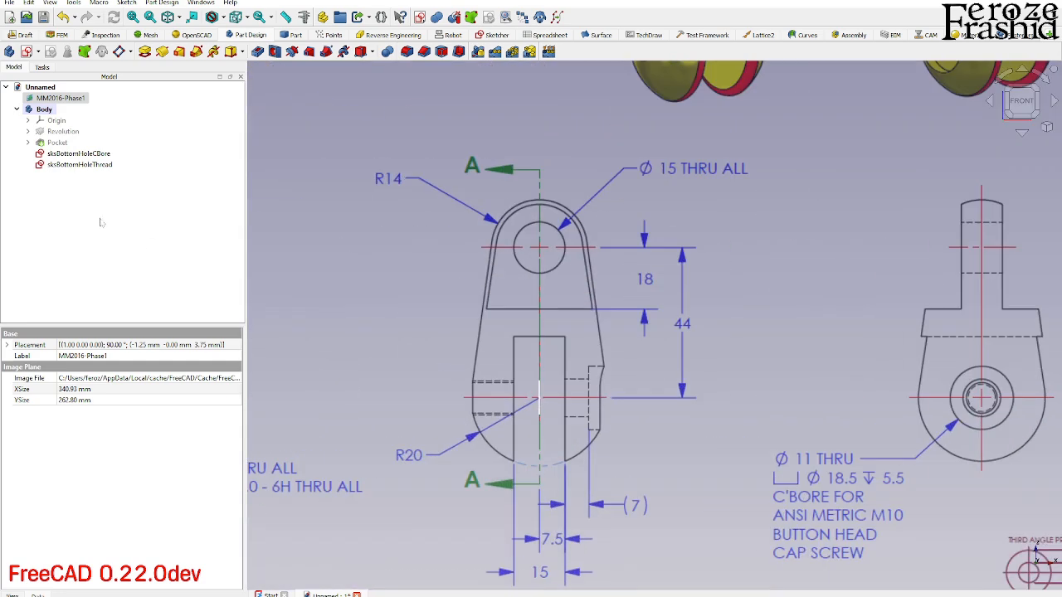
- Hide the sksBottomHoleCBore sketch, start a Hole feature from sksBottomHoleThread and inspect its preview on the body's lower side
click(73, 155)
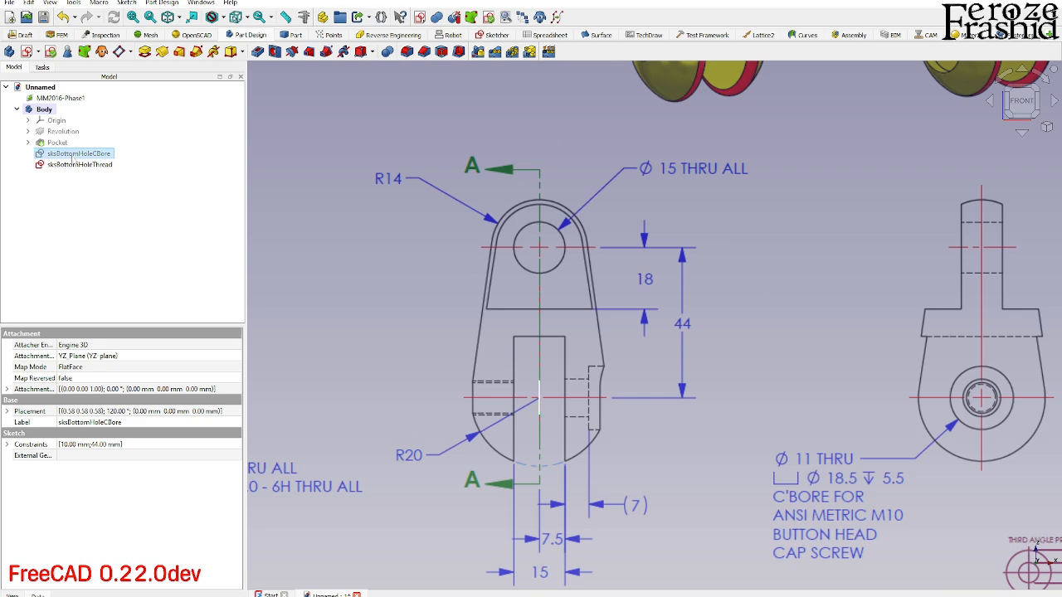
click(107, 166)
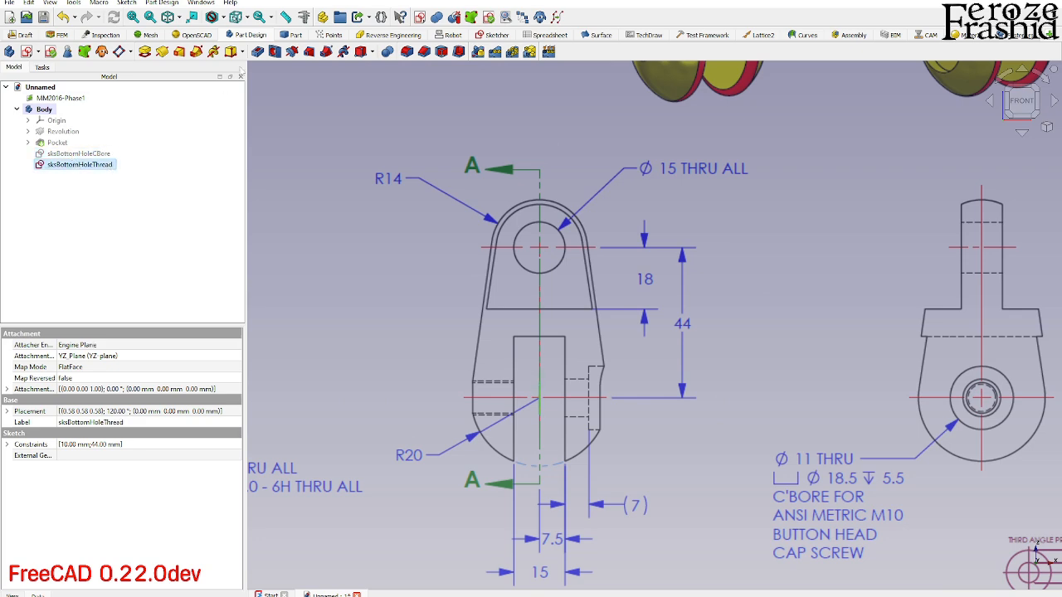
click(274, 51)
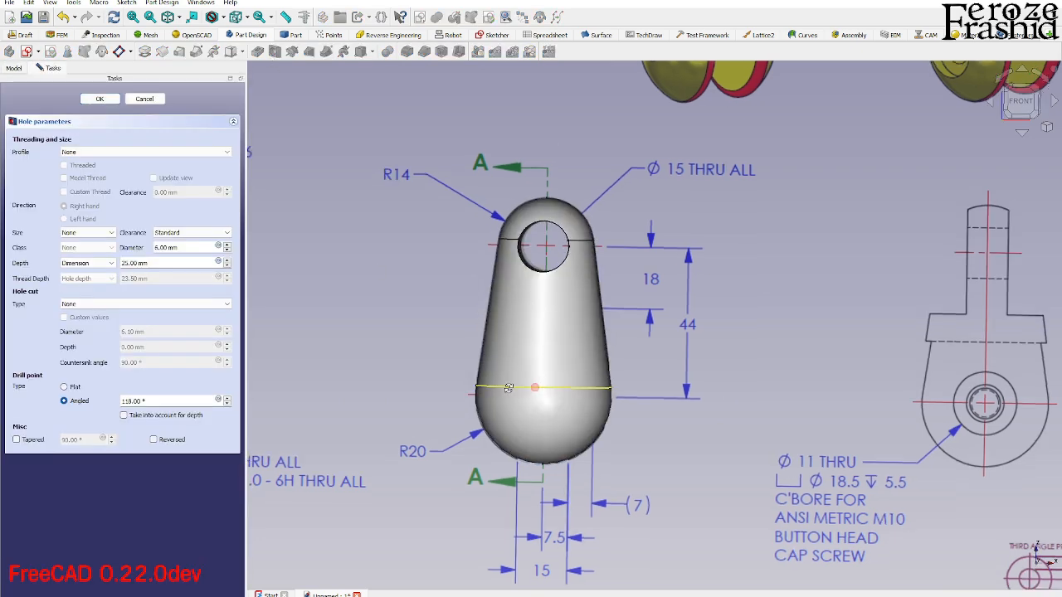
mouse_move(540, 388)
middle_down()
mouse_move(434, 387)
mouse_move(671, 285)
mouse_move(599, 378)
middle_up()
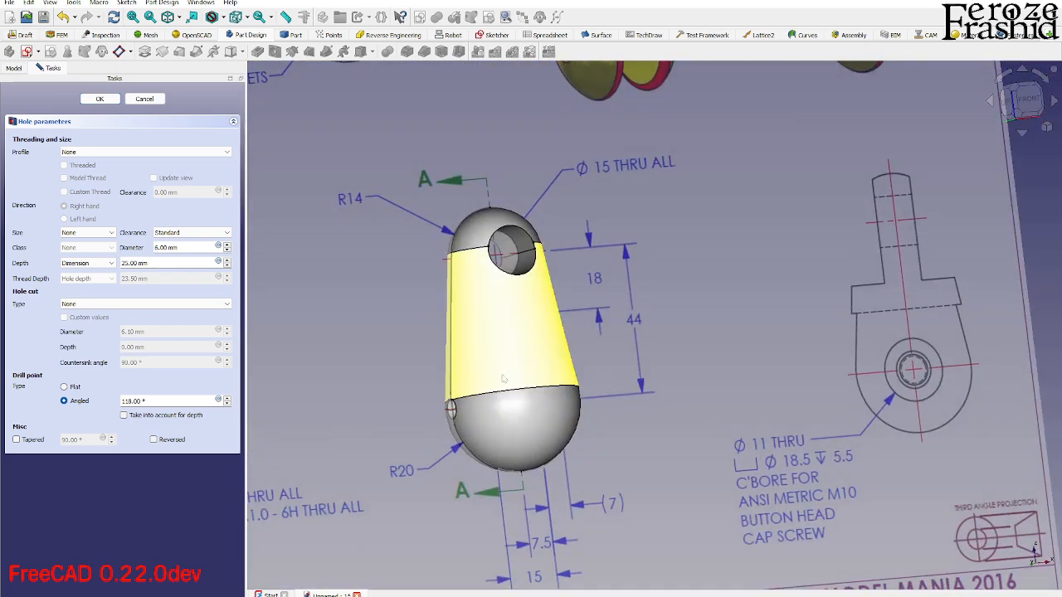
click(507, 351)
key(space)
key(space)
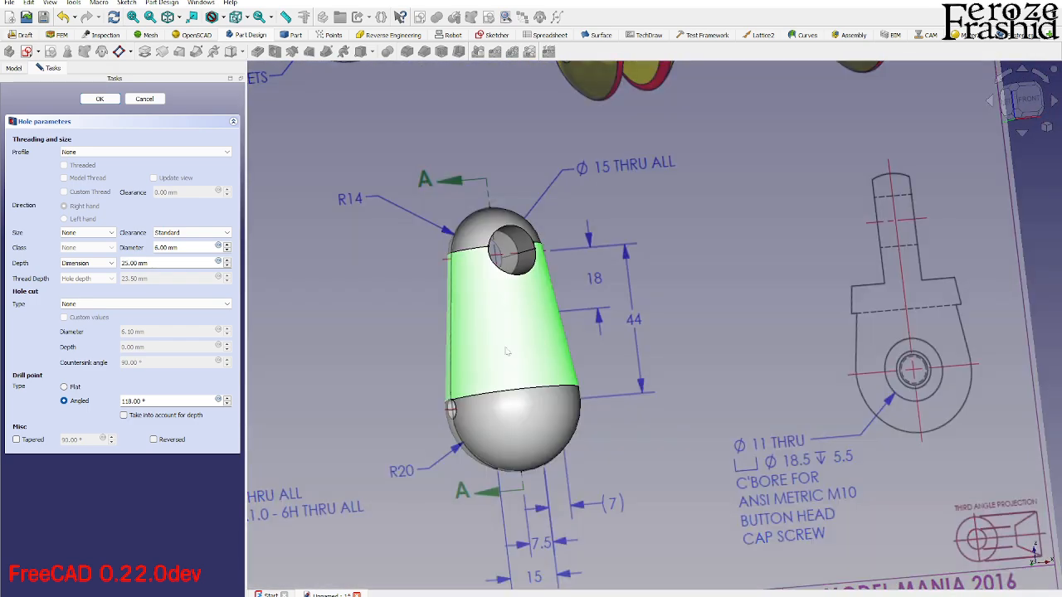
scroll(462, 405, up, 3)
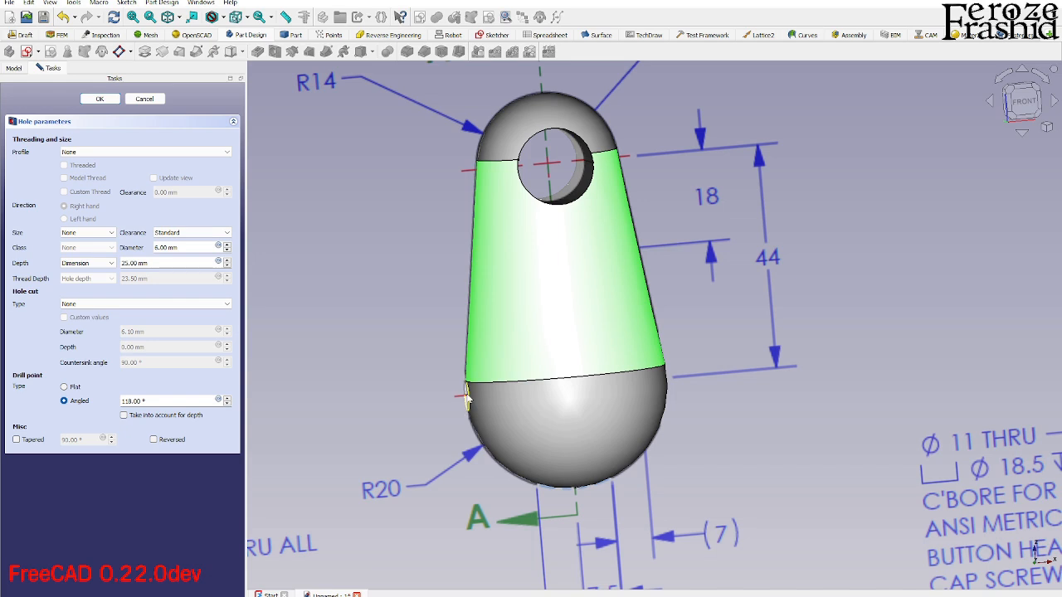
scroll(618, 465, down, 3)
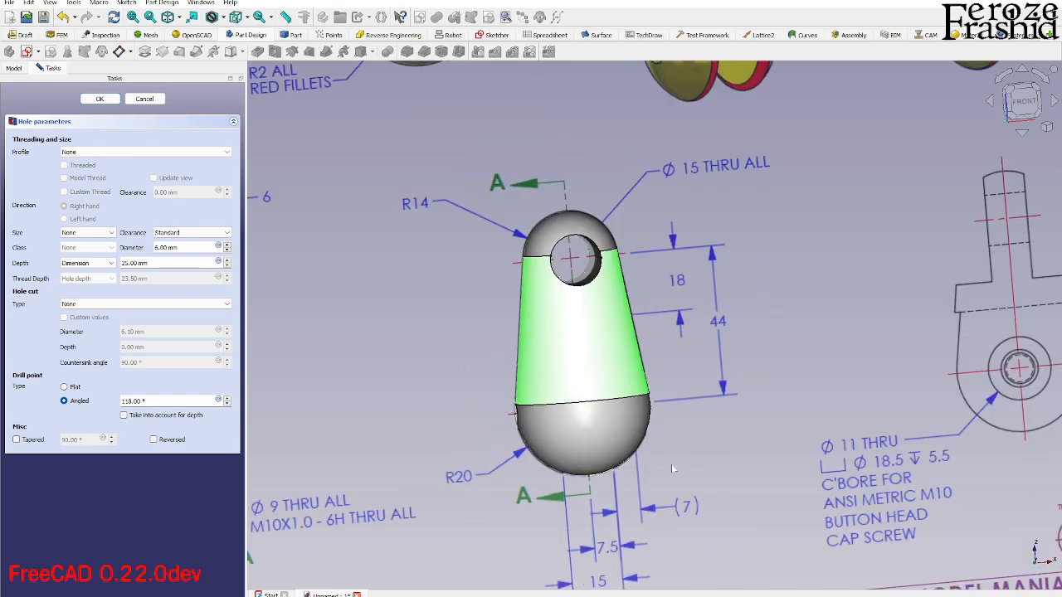
- Set the hole's profile to ISO metric regular profile and its size to M10
click(93, 153)
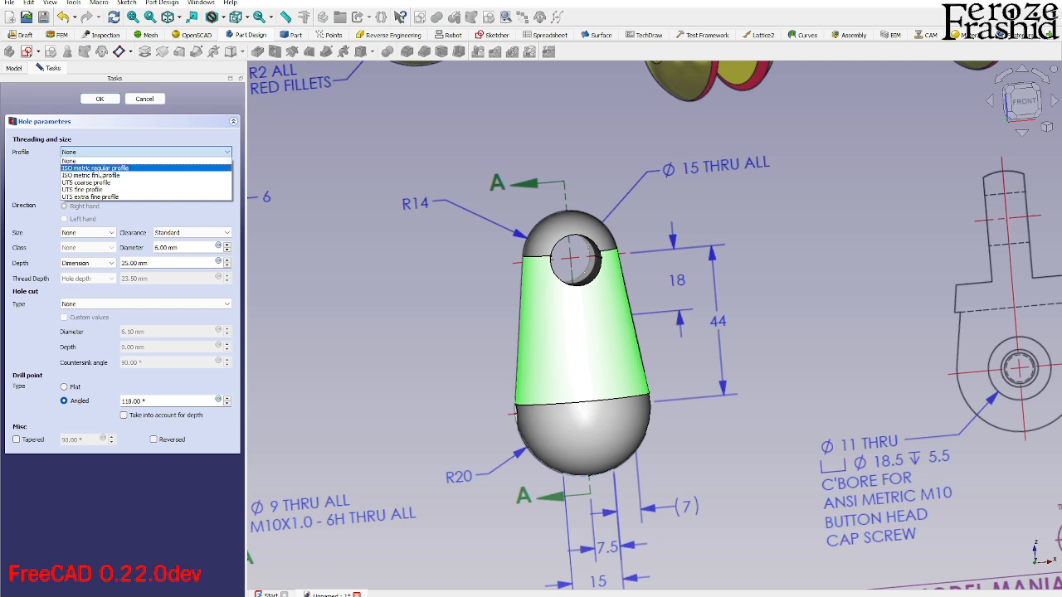
click(95, 168)
click(88, 233)
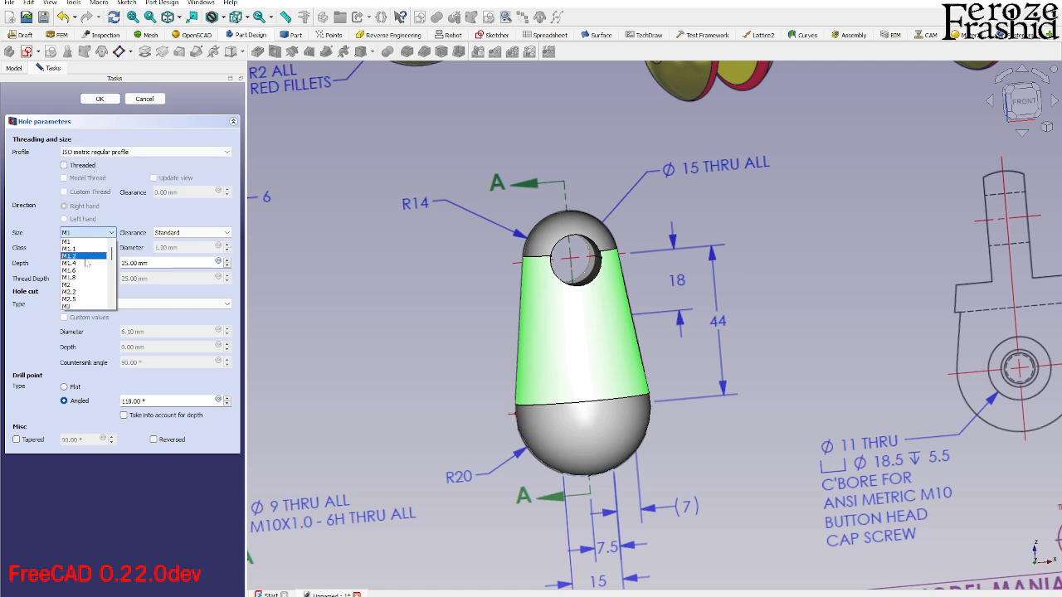
scroll(86, 290, down, 3)
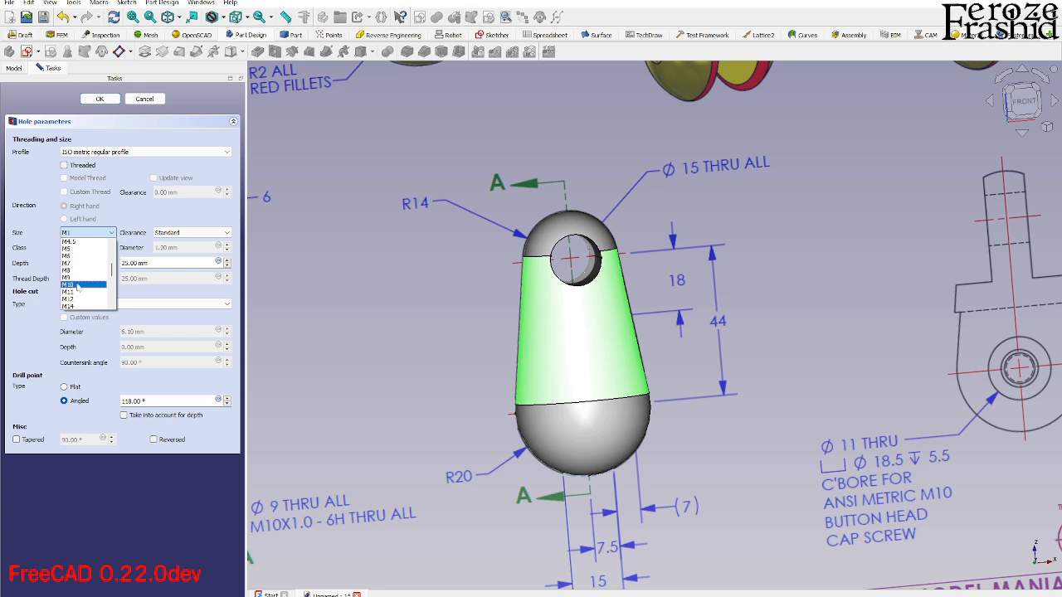
click(78, 284)
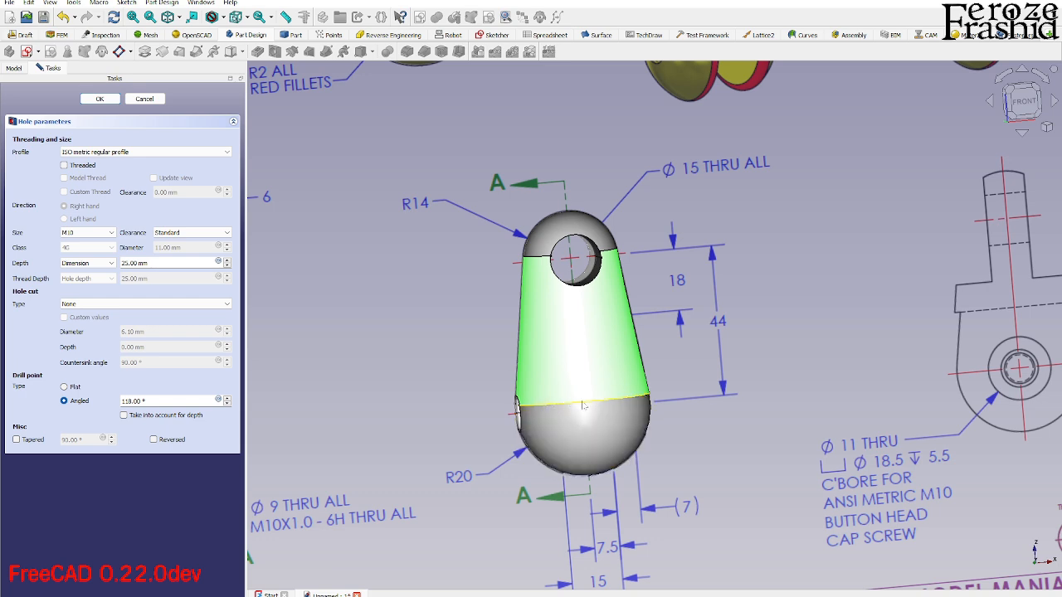
- Set the hole's depth to Through all and make the hole threaded
click(93, 263)
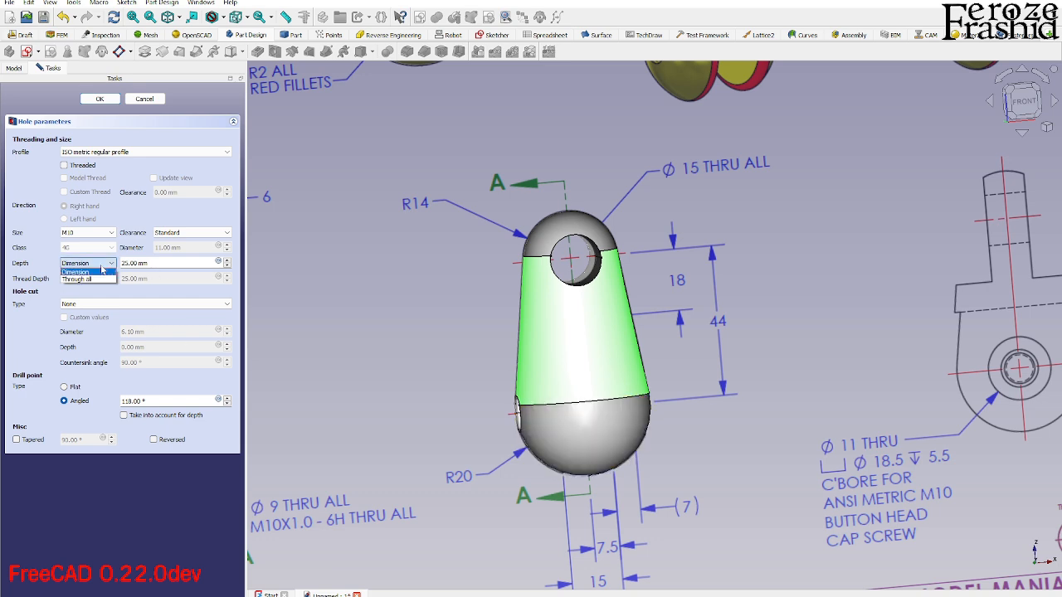
click(98, 279)
middle_drag(426, 350, 626, 332)
key(1)
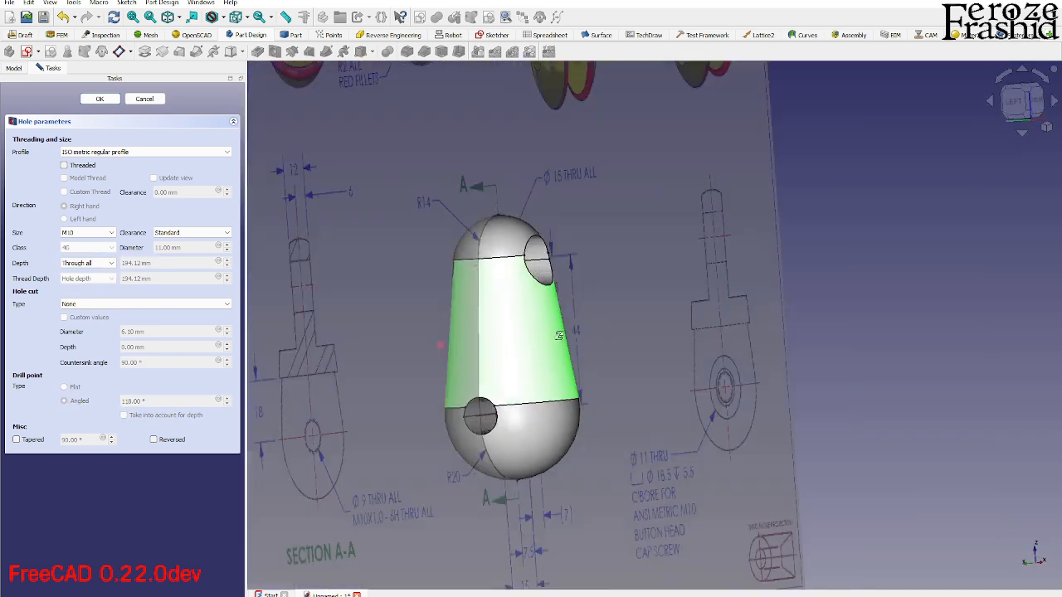
click(78, 305)
click(78, 305)
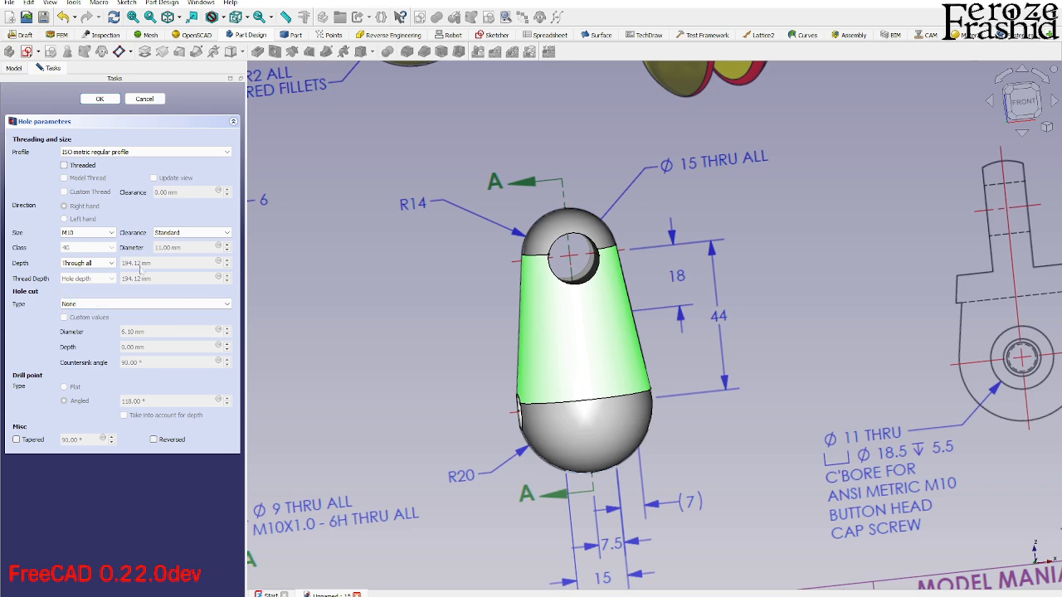
click(83, 166)
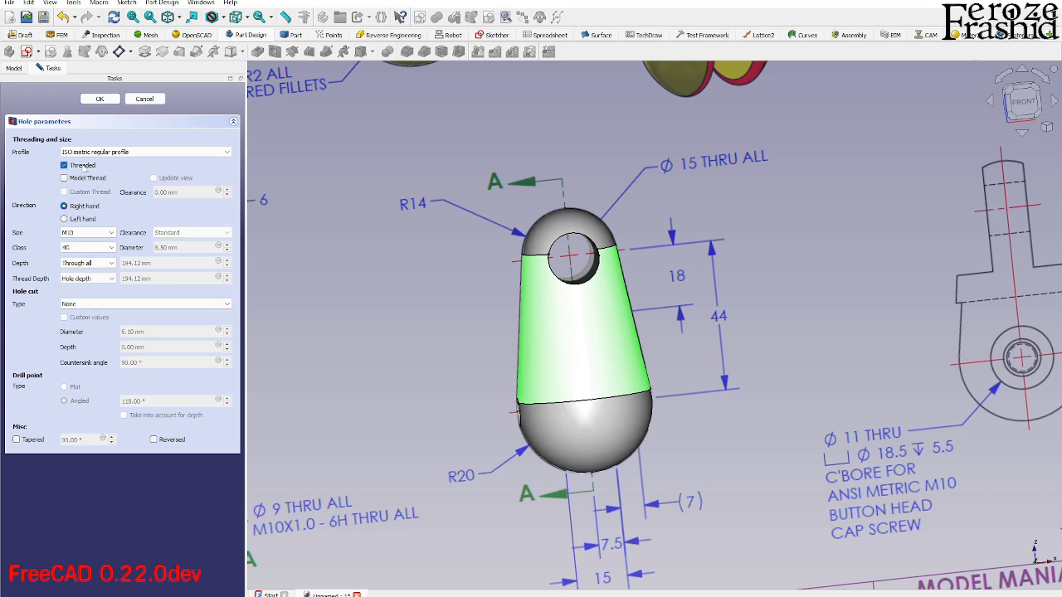
- Preview the modelled thread inside the M10 hole, then turn modelled threads off again
middle_drag(523, 412, 564, 412)
scroll(522, 411, up, 4)
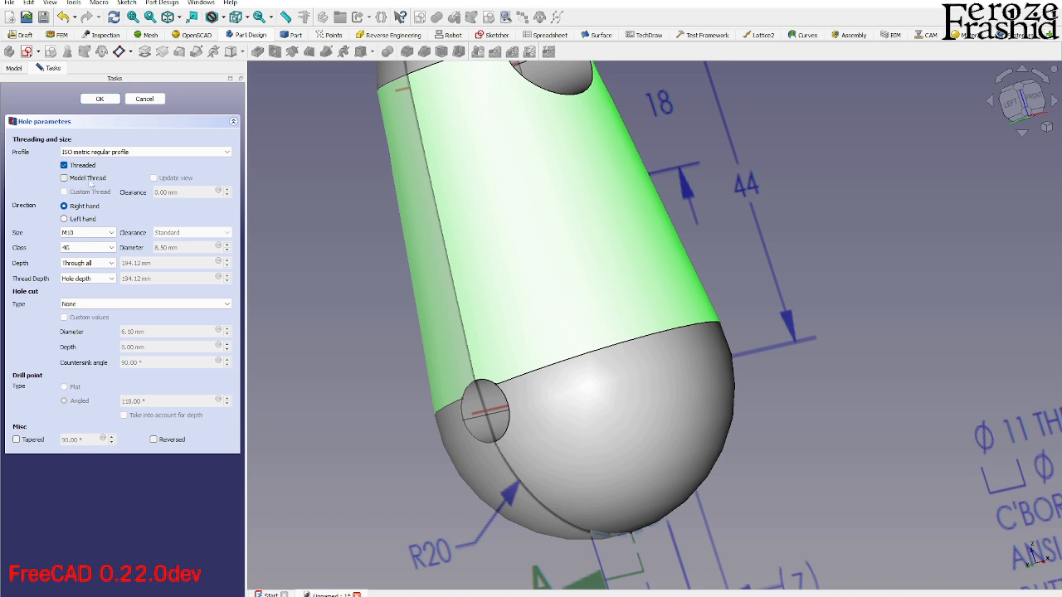
click(90, 179)
scroll(541, 407, down, 1)
scroll(508, 409, up, 2)
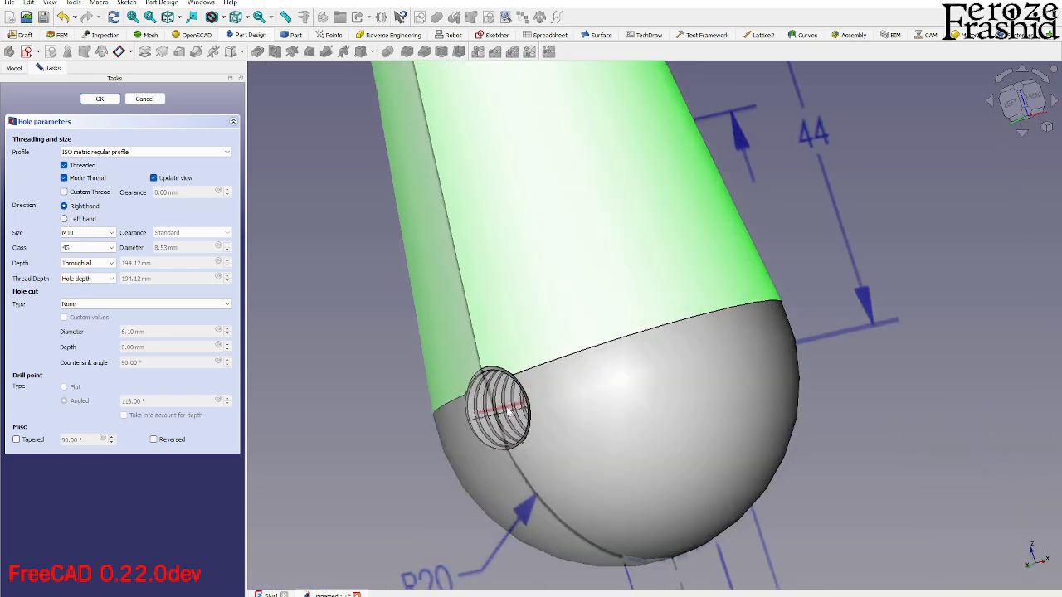
middle_drag(508, 408, 580, 386)
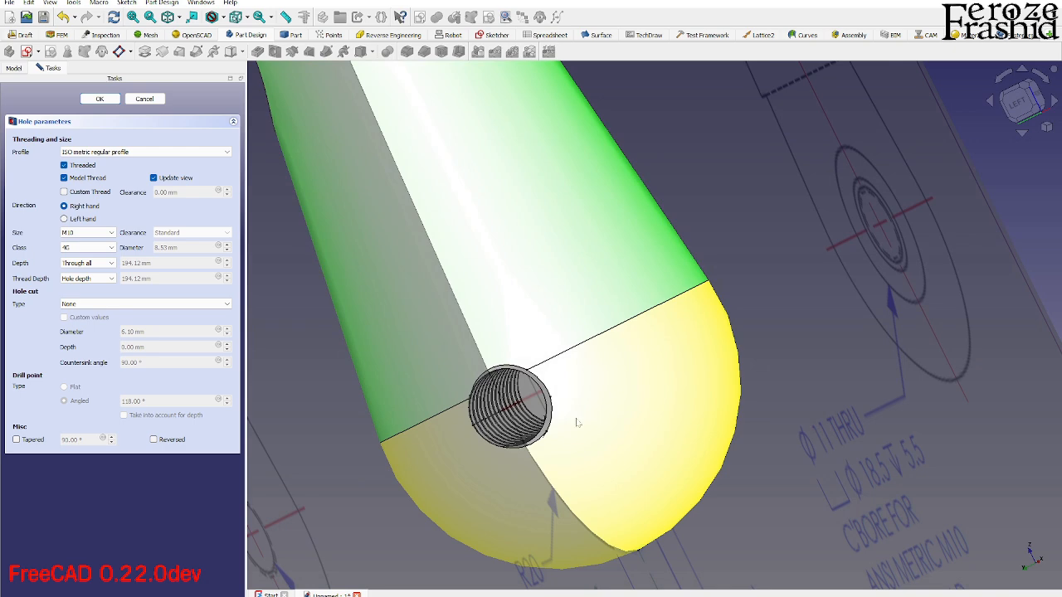
middle_drag(589, 424, 524, 385)
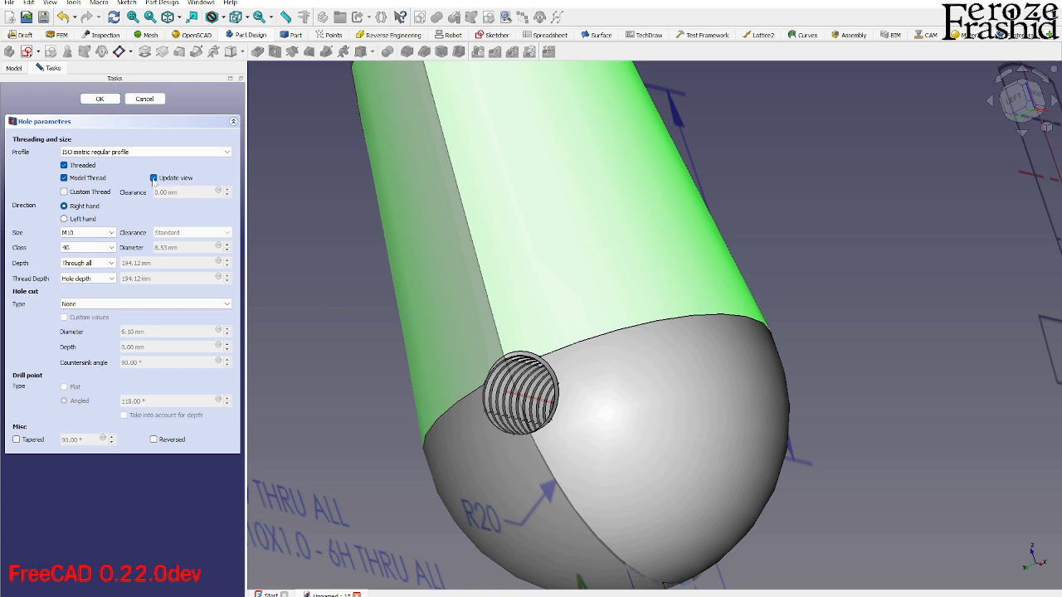
click(89, 180)
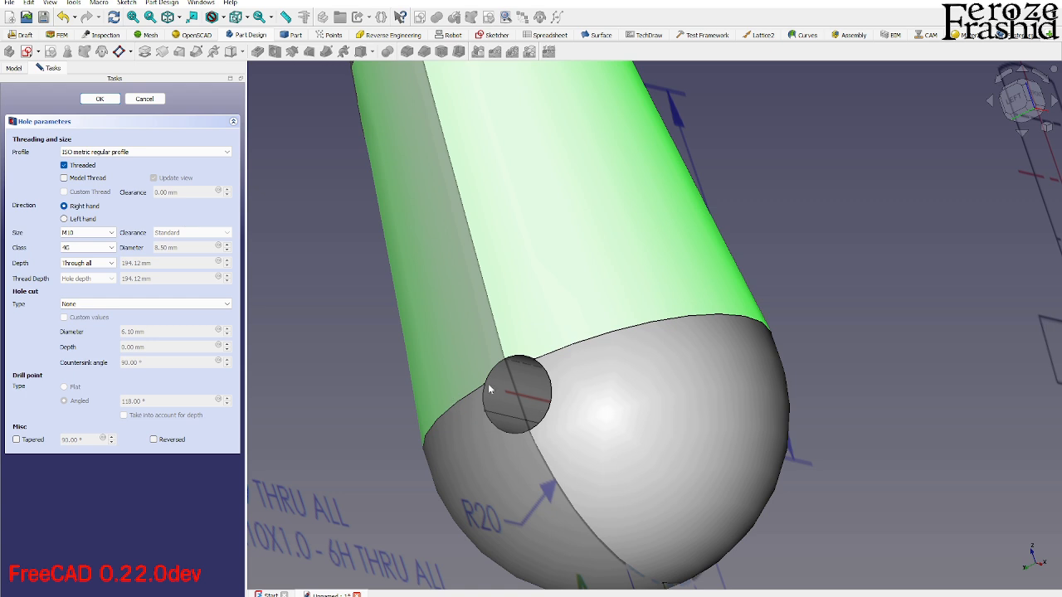
- Accept the threaded hole and rename the feature as ThreadedBolt
click(99, 99)
scroll(618, 426, down, 5)
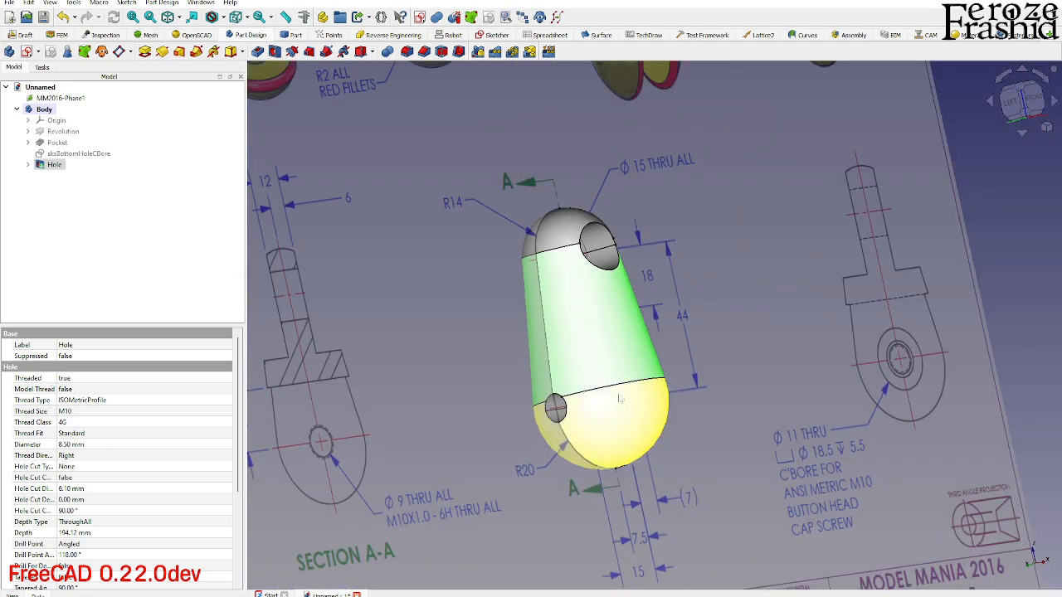
click(703, 345)
click(70, 165)
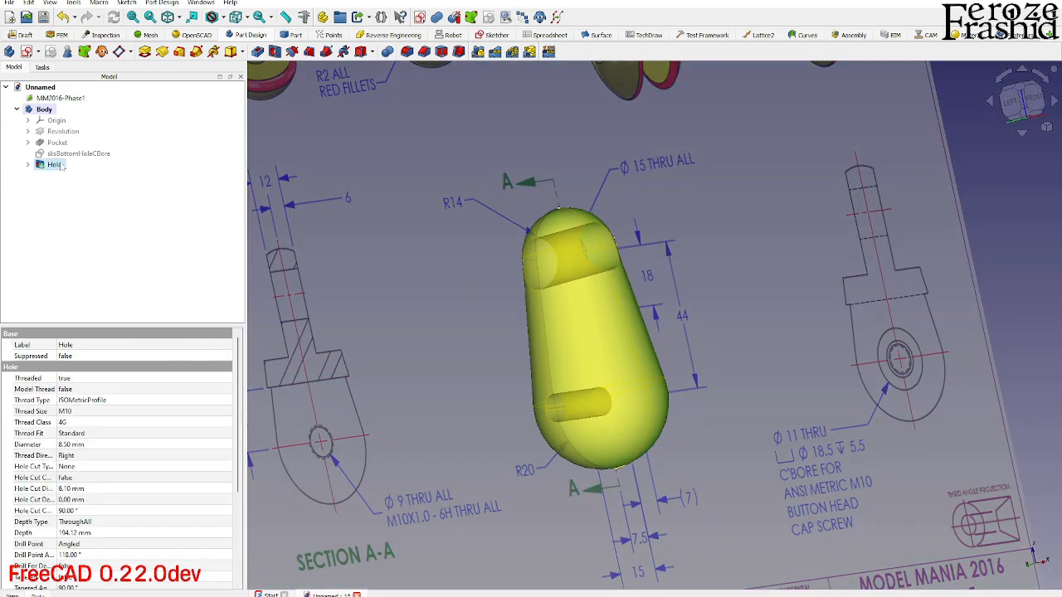
text(Thr)
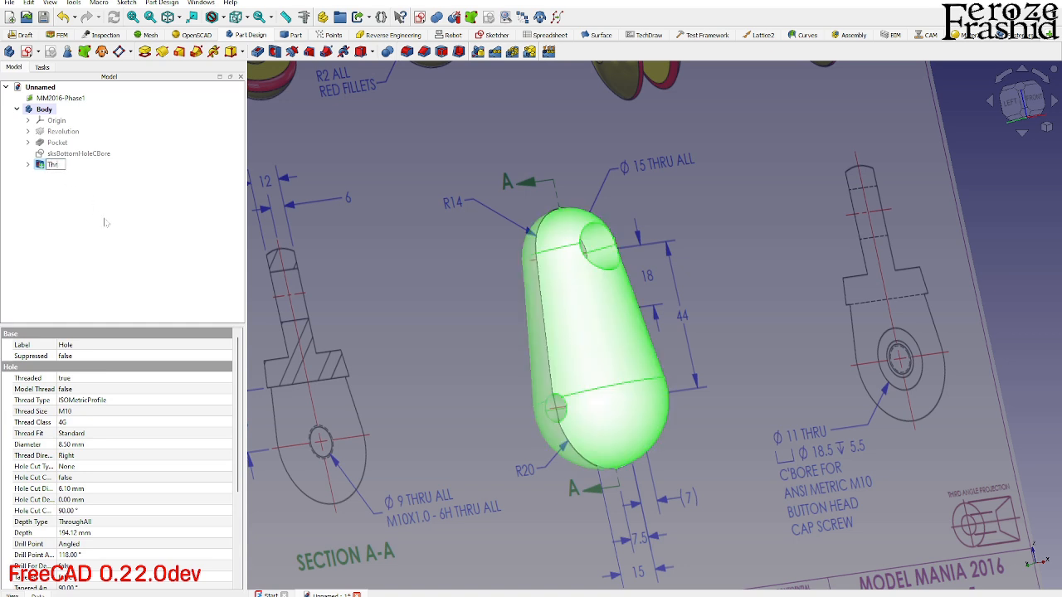
text(eadedBolt)
key(Return)
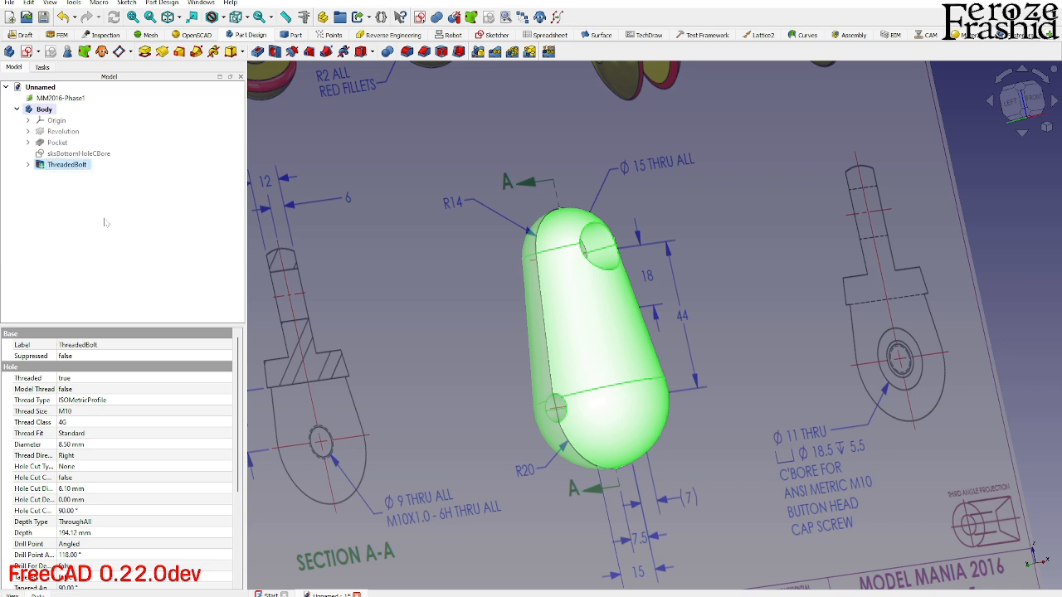
- Hide the ThreadedBolt feature and select the sksBottomHoleCBore sketch over the drawing's middle view
click(92, 154)
scroll(528, 390, down, 3)
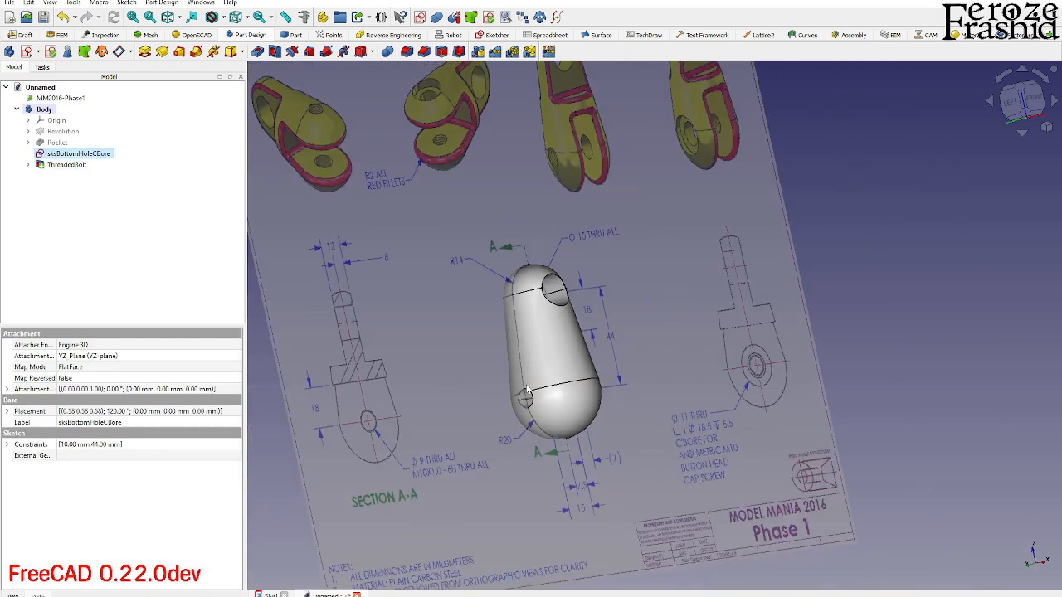
middle_drag(527, 389, 470, 394)
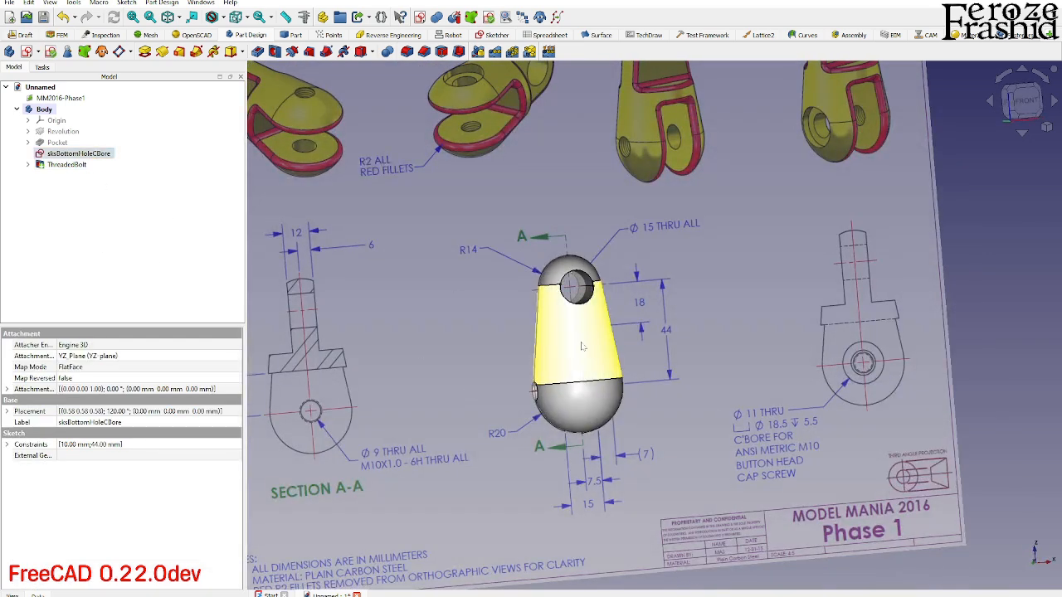
click(583, 347)
key(space)
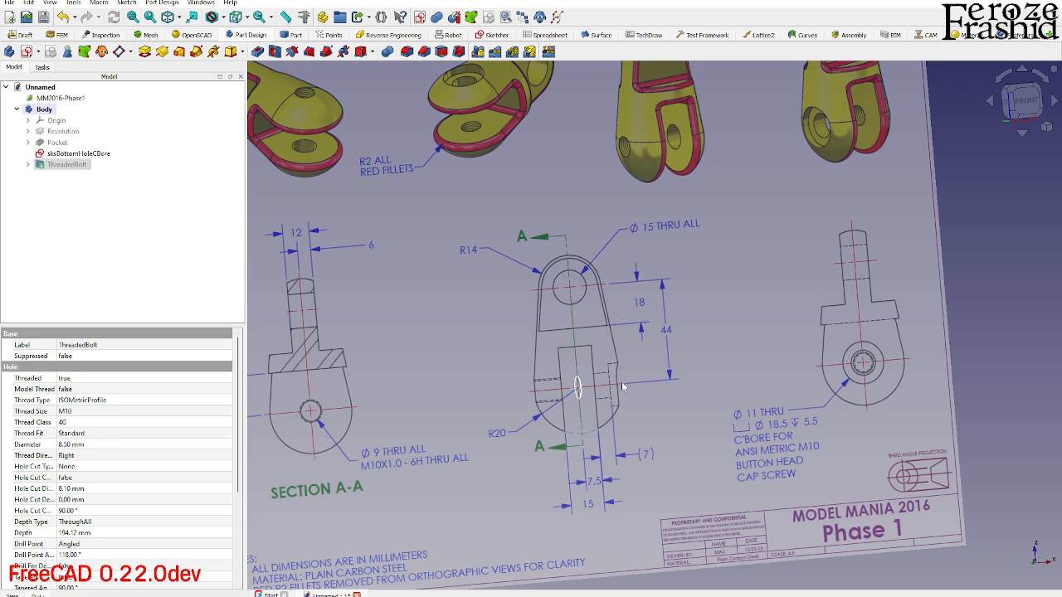
key(space)
middle_drag(620, 385, 590, 385)
key(space)
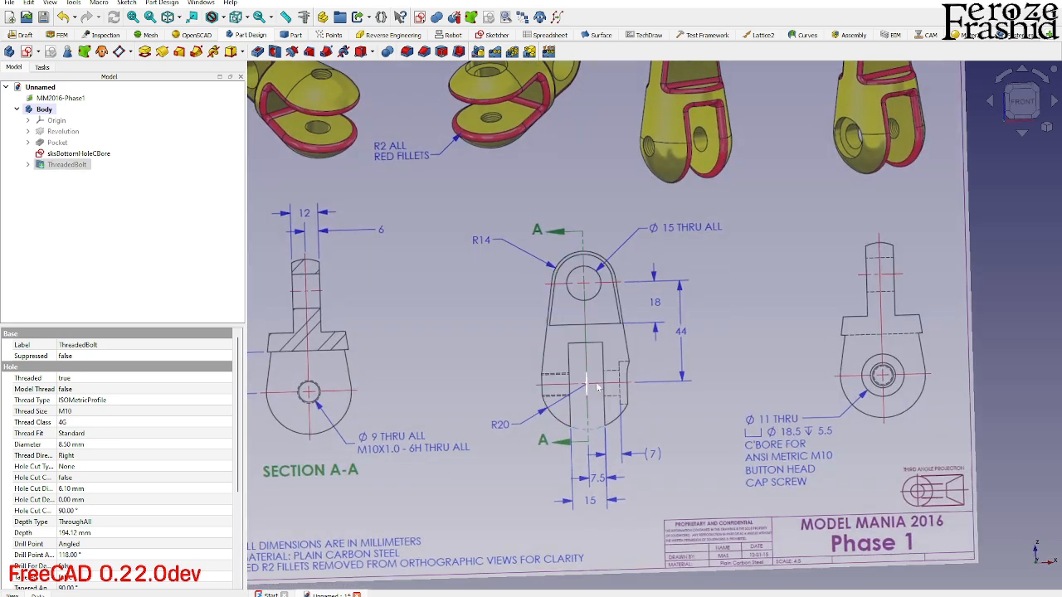
click(587, 386)
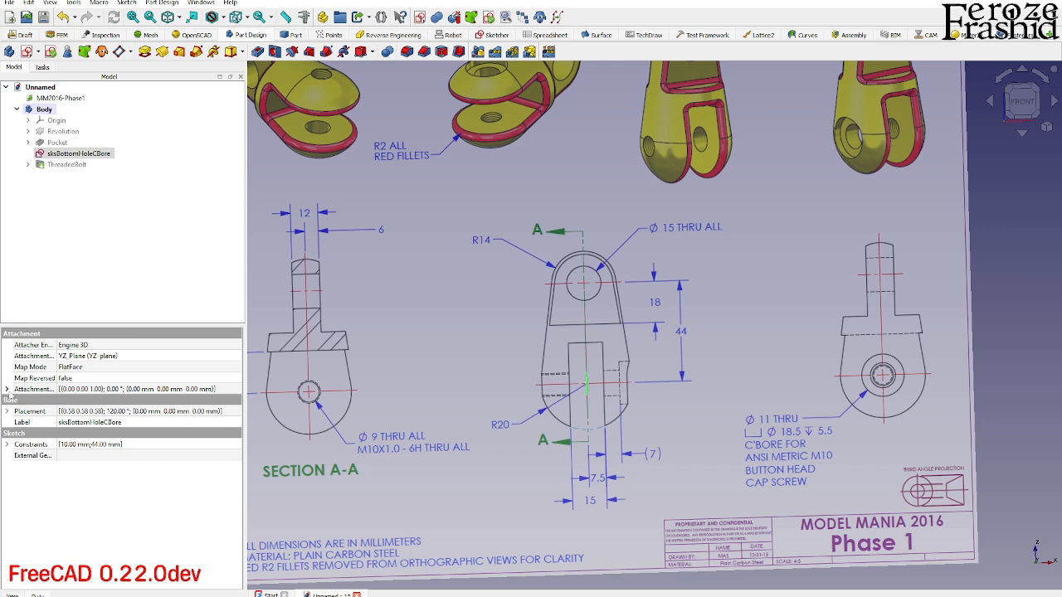
- Set the z position of the sksBottomHoleCBore sketch's attachment offset to 20 mm
click(7, 390)
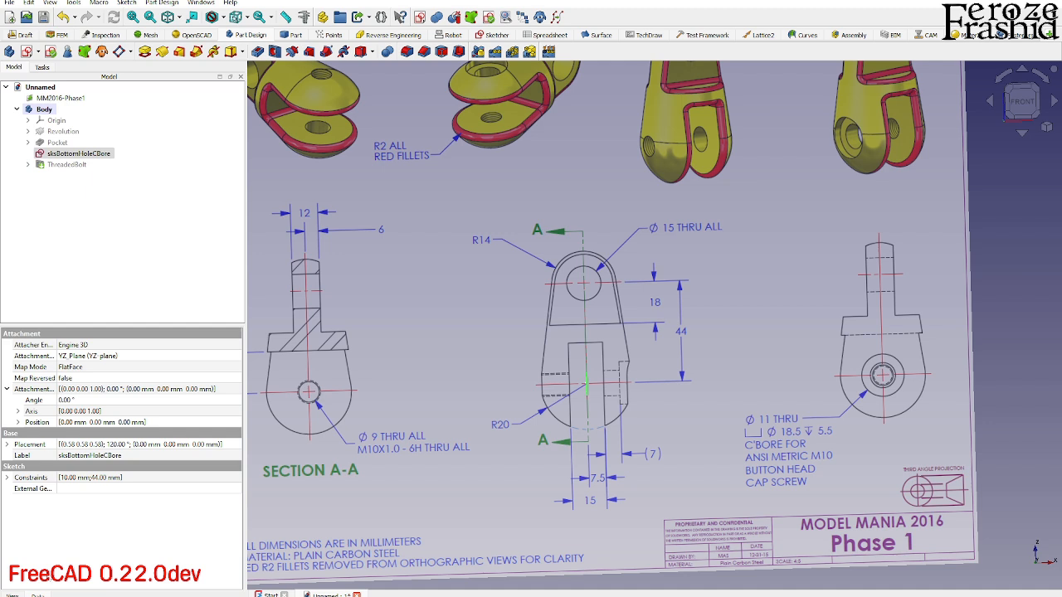
click(17, 423)
click(17, 423)
click(7, 445)
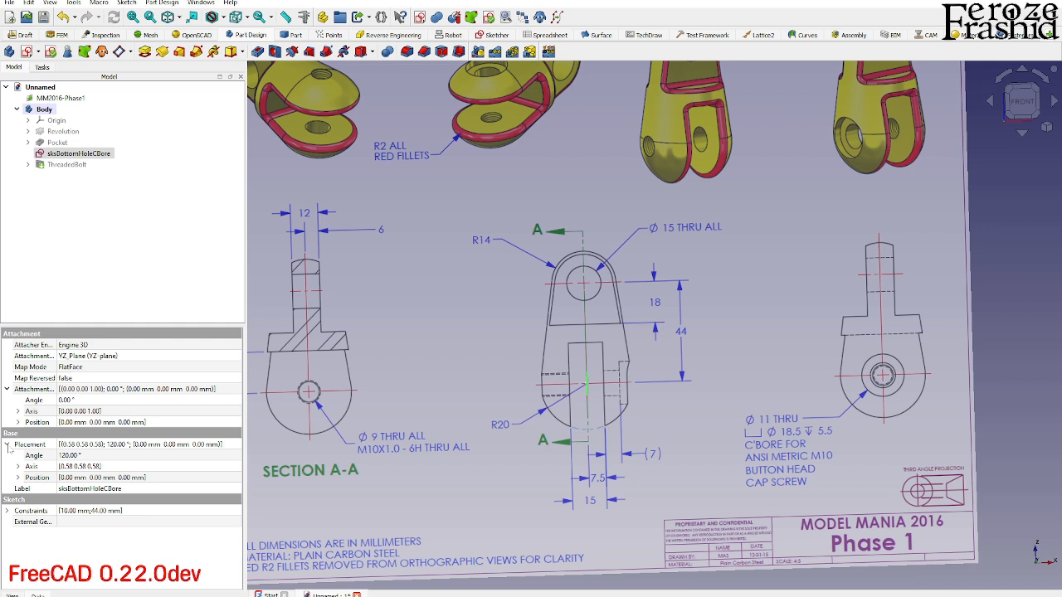
click(7, 445)
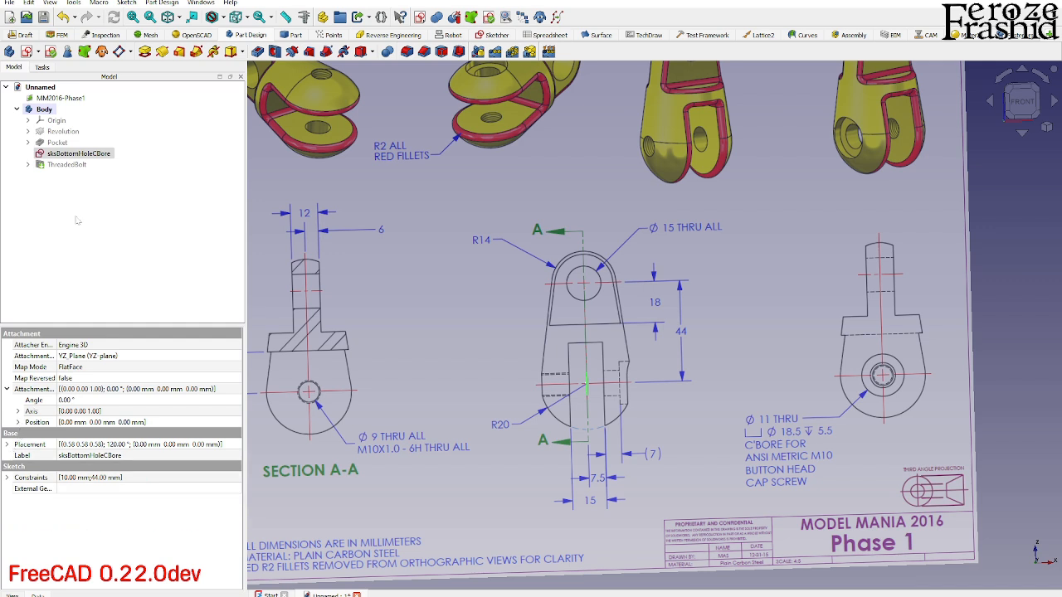
click(18, 423)
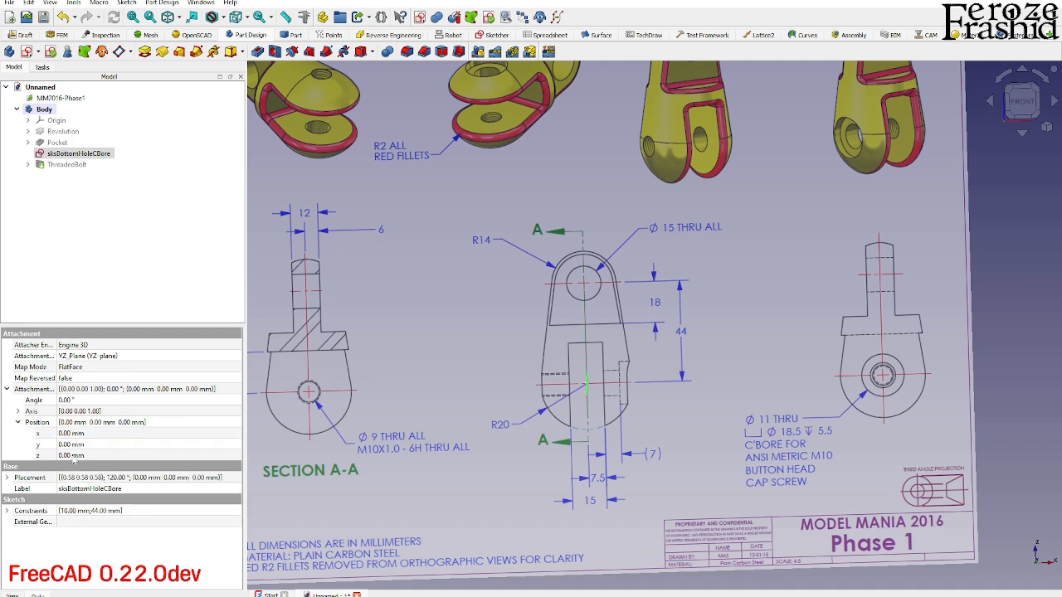
click(70, 456)
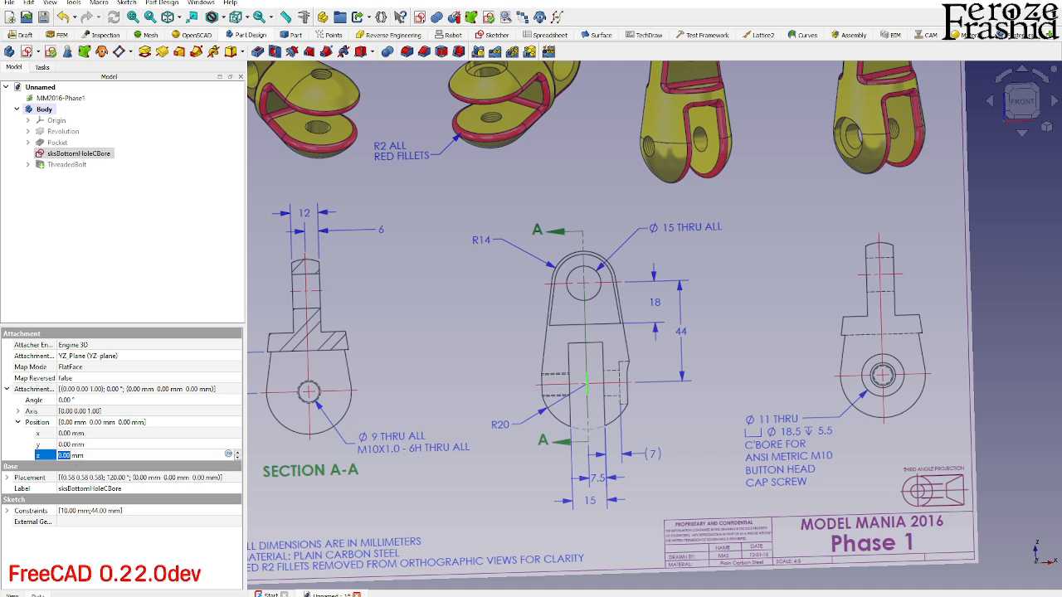
text(20)
key(Return)
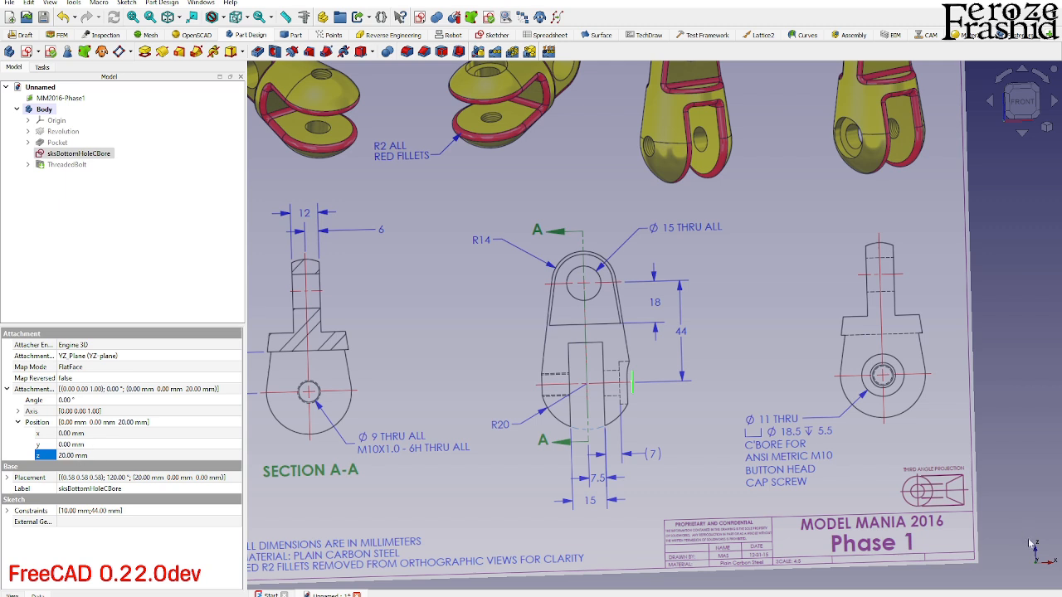
- Compare the offset sketch with the drawing's counterbore from the front view and show the ThreadedBolt feature again
click(1022, 100)
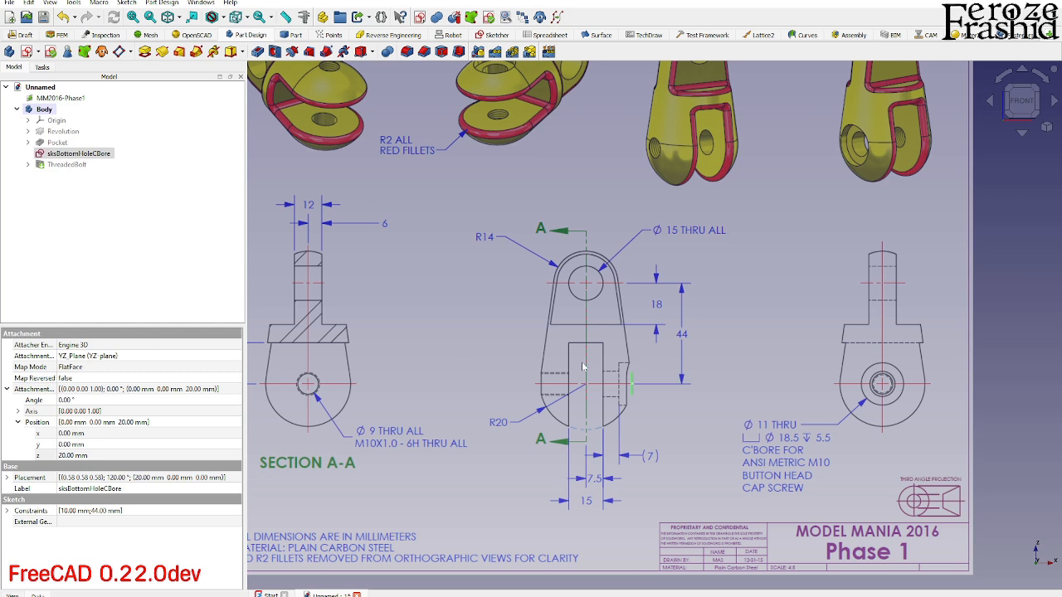
click(633, 381)
scroll(585, 398, up, 4)
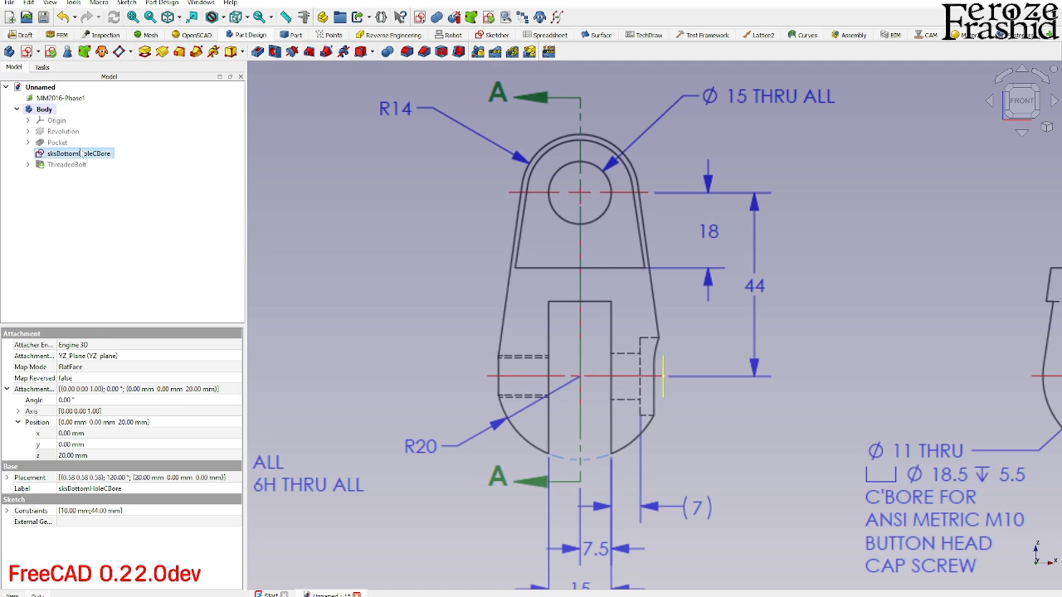
click(79, 165)
key(space)
scroll(718, 398, up, 3)
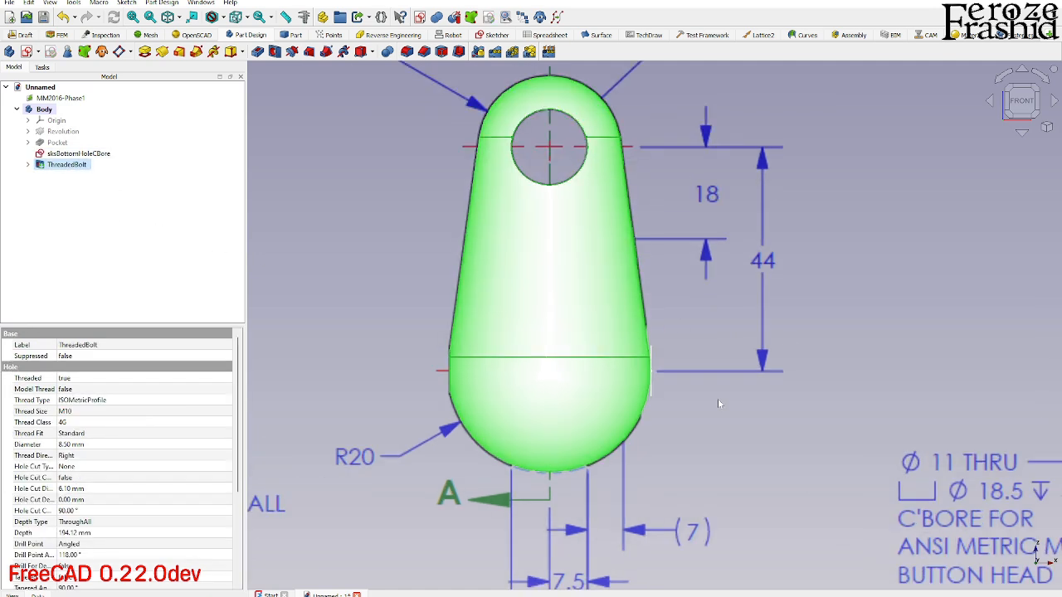
- Start a Hole feature from sksBottomHoleCBore with the ISO metric regular profile and size M10
click(62, 154)
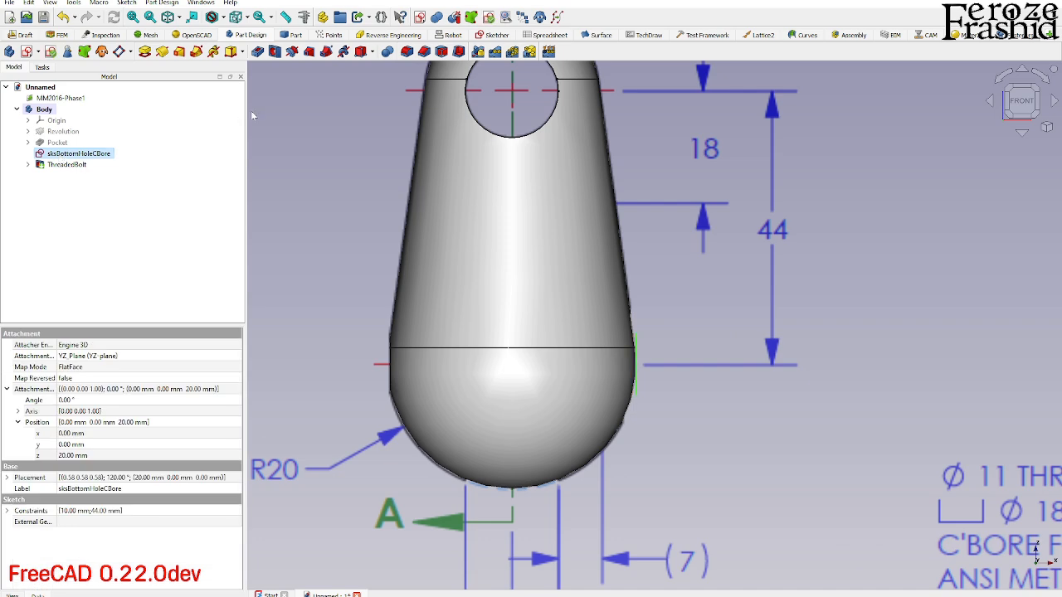
click(271, 53)
mouse_move(667, 354)
middle_down()
mouse_move(489, 351)
mouse_move(419, 311)
mouse_move(429, 333)
mouse_move(464, 318)
mouse_move(479, 361)
middle_up()
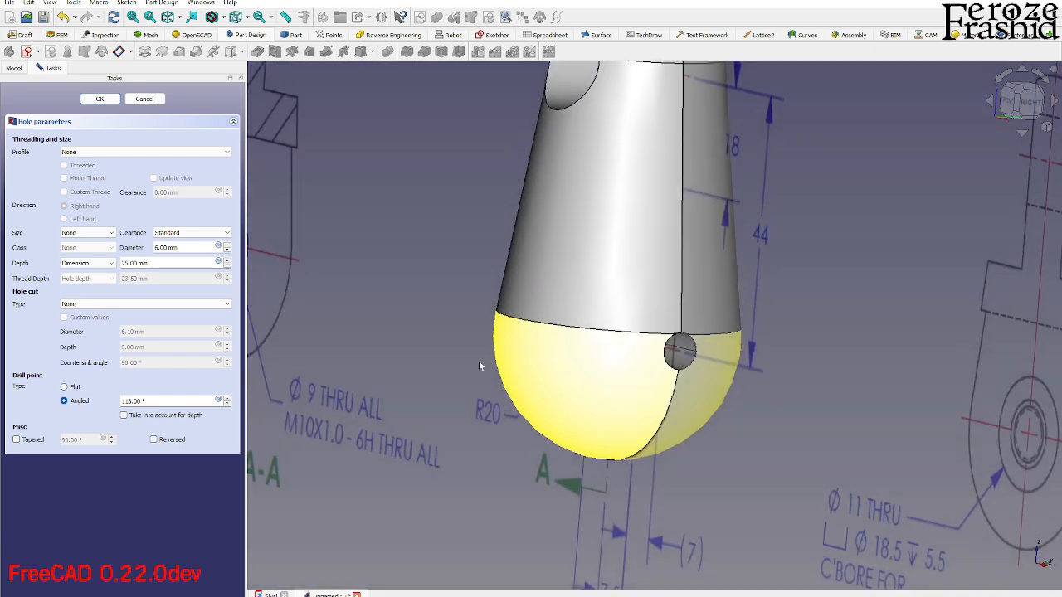
click(94, 153)
click(91, 160)
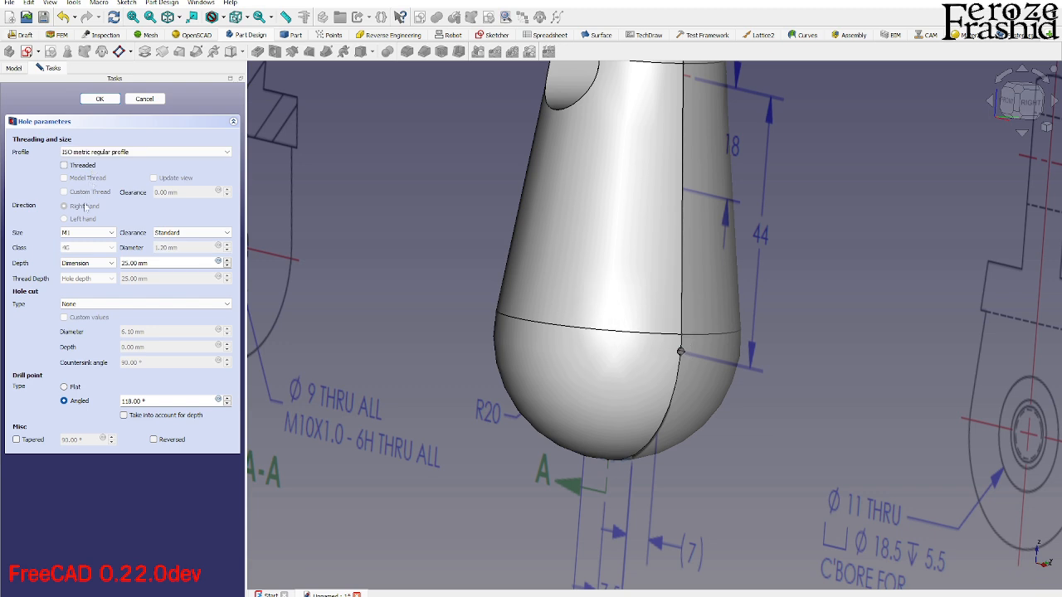
click(83, 234)
scroll(88, 267, down, 4)
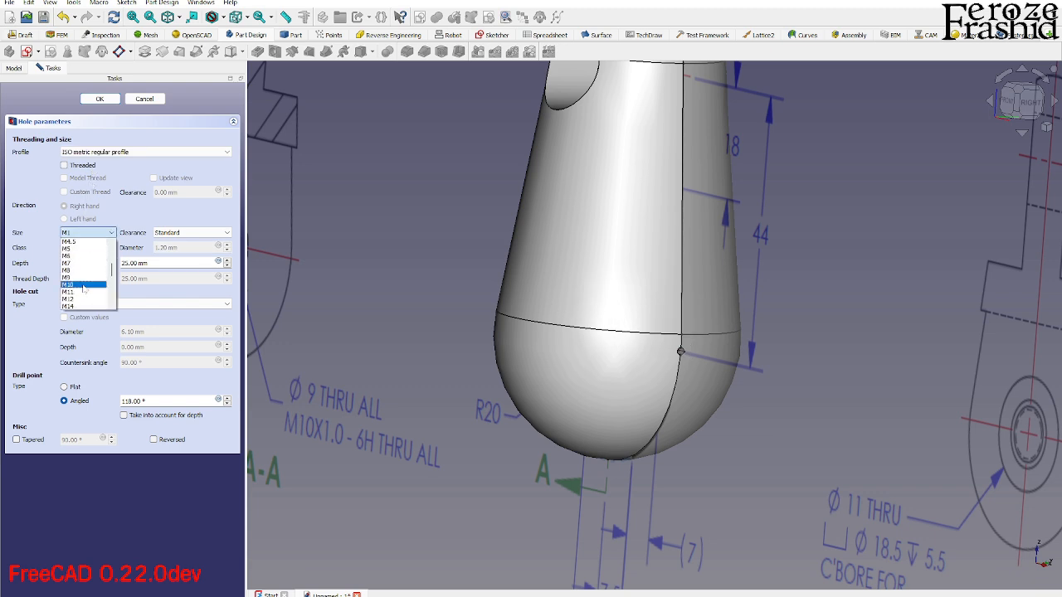
click(82, 286)
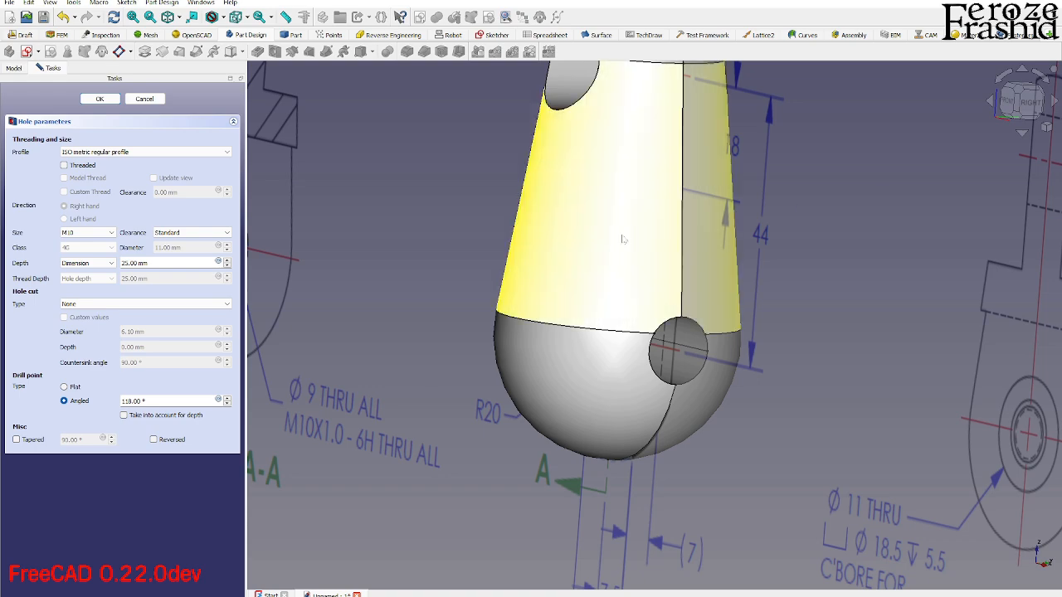
- Switch to the MM2016-Phase1.png drawing in the image viewer, examine the counterbored hole's dimensions, and return to FreeCAD
key(alt+Tab)
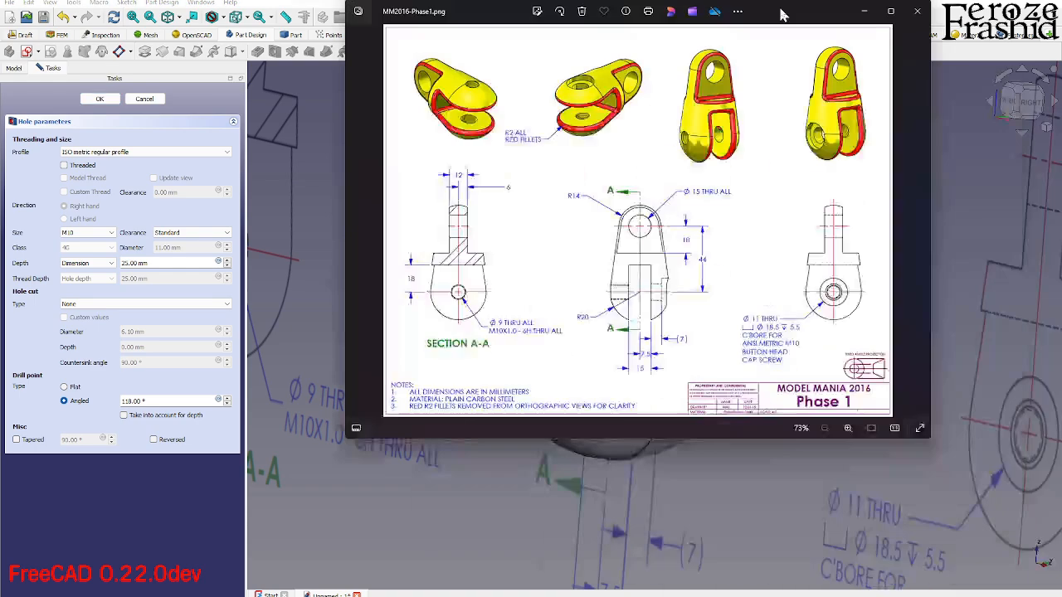
double_click(783, 14)
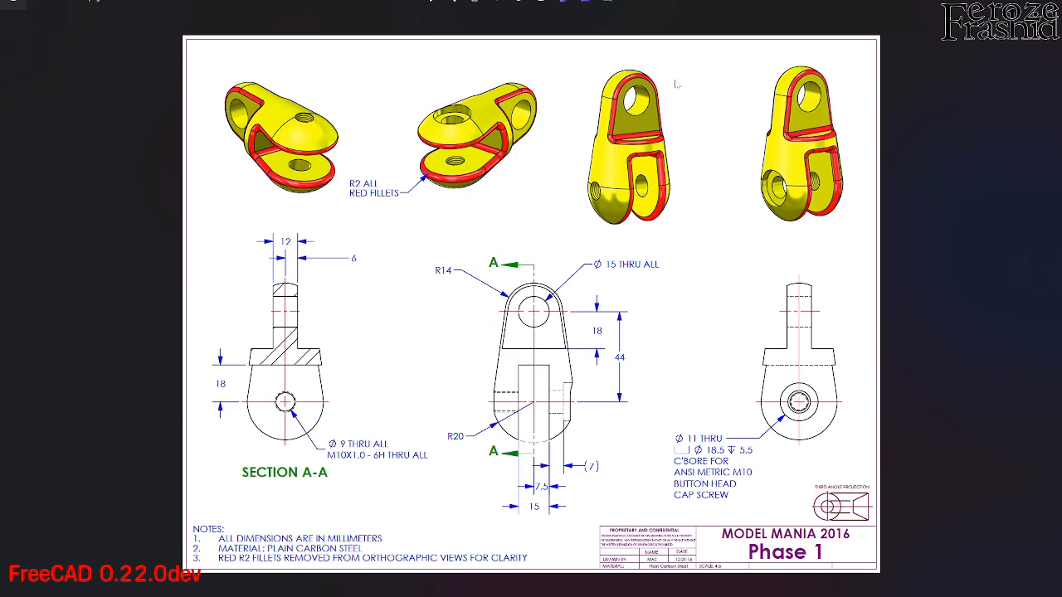
double_click(707, 5)
key(alt+Tab)
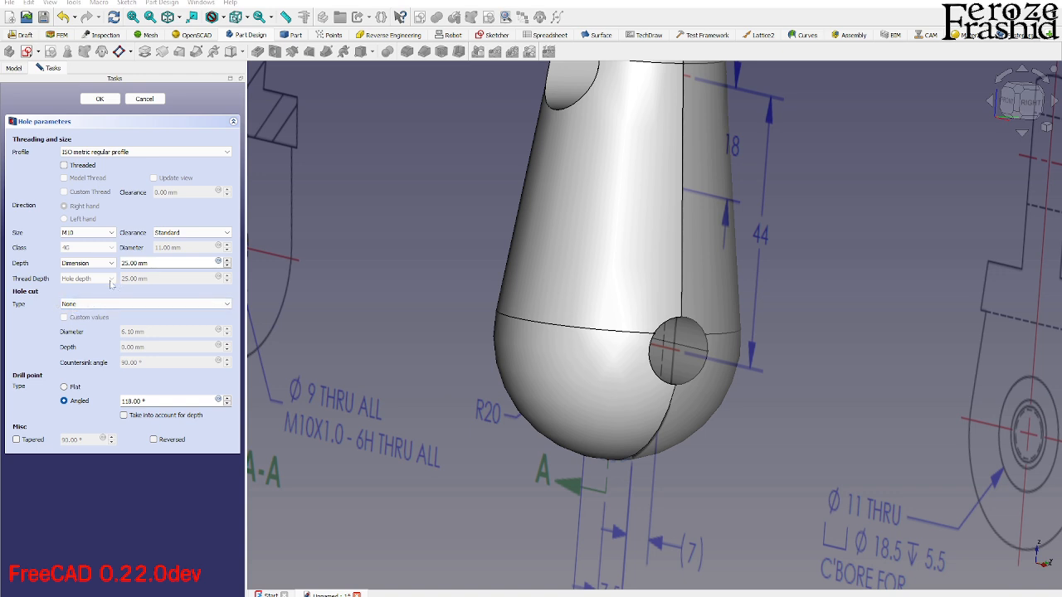
- Set the hole's depth to 20 mm and its hole cut type to Counterbore, inspecting the preview on the body
middle_drag(629, 349, 551, 333)
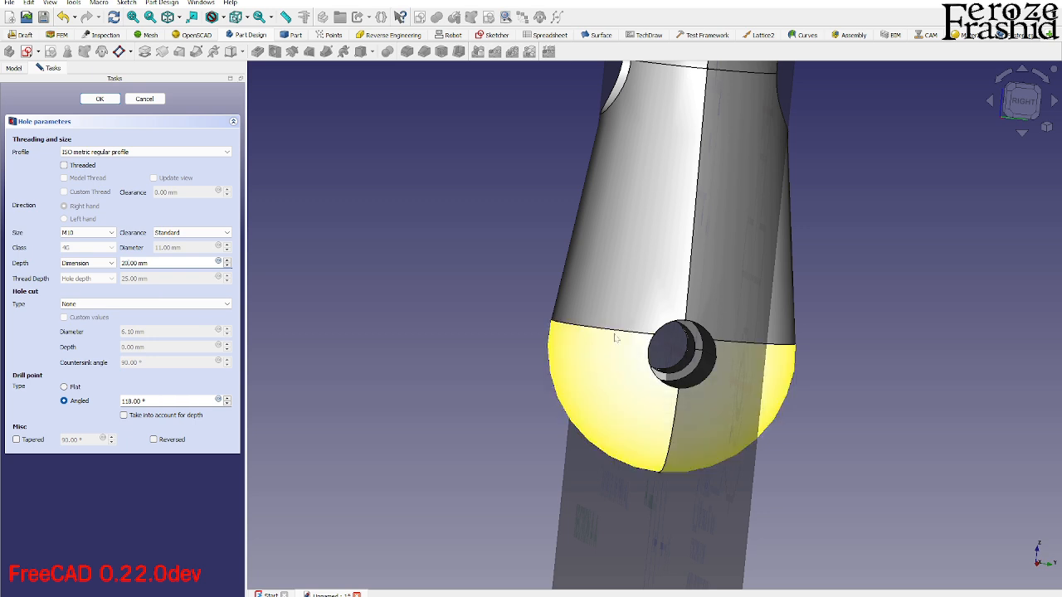
click(96, 306)
click(100, 325)
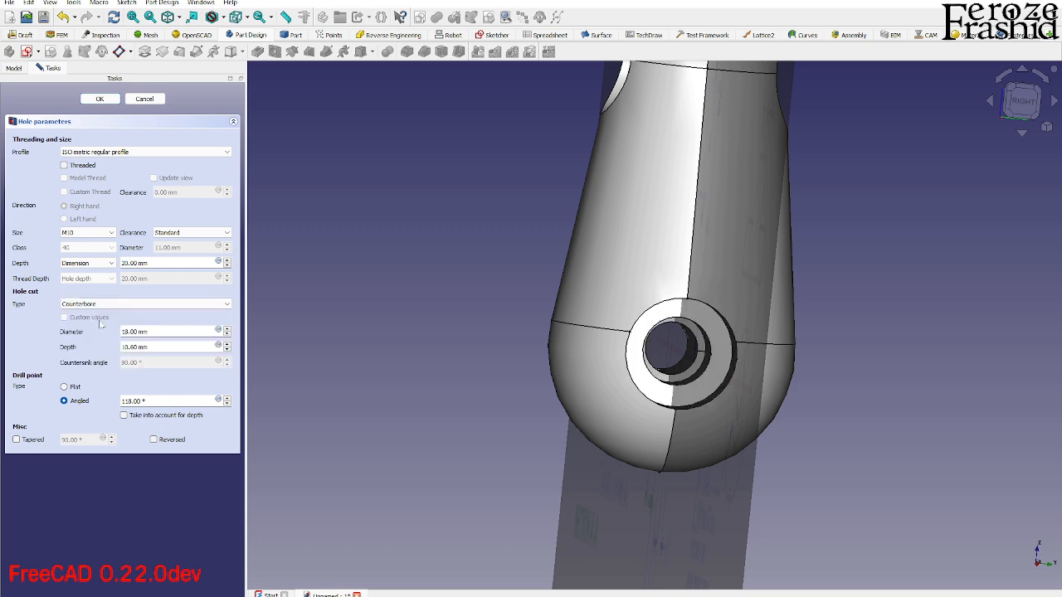
scroll(709, 421, down, 4)
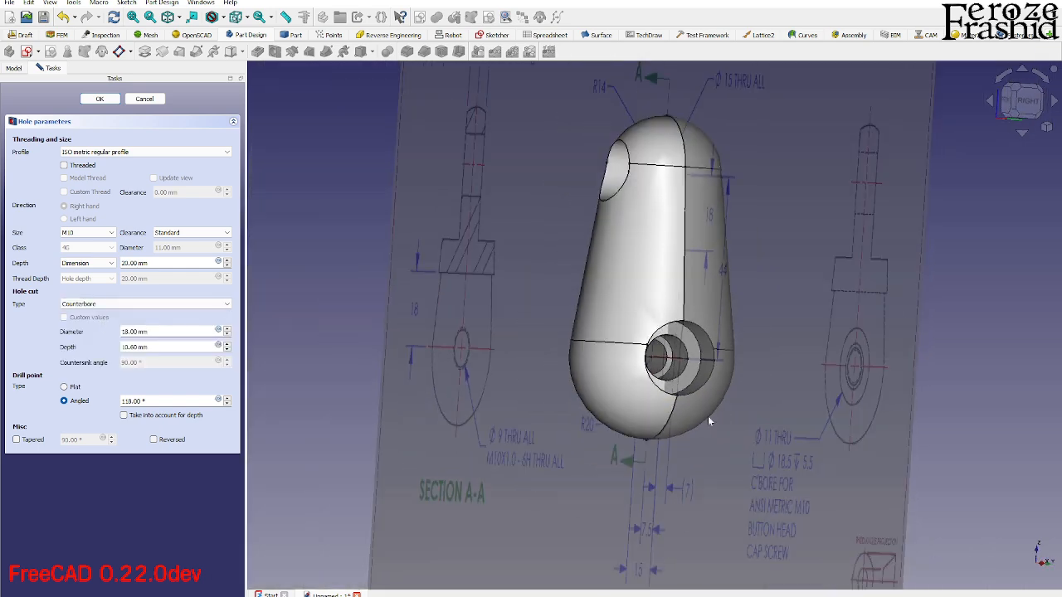
scroll(707, 416, up, 5)
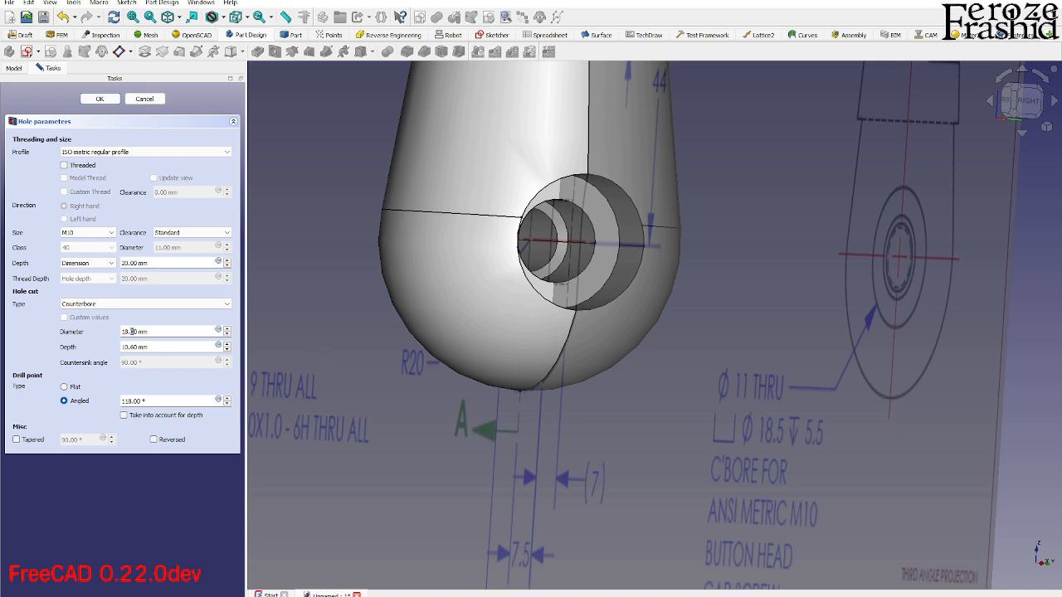
- Set the counterbore's diameter to 18.5 mm and its depth to 5.5 mm, inspecting the preview on the body
click(131, 332)
key(Tab)
text(5)
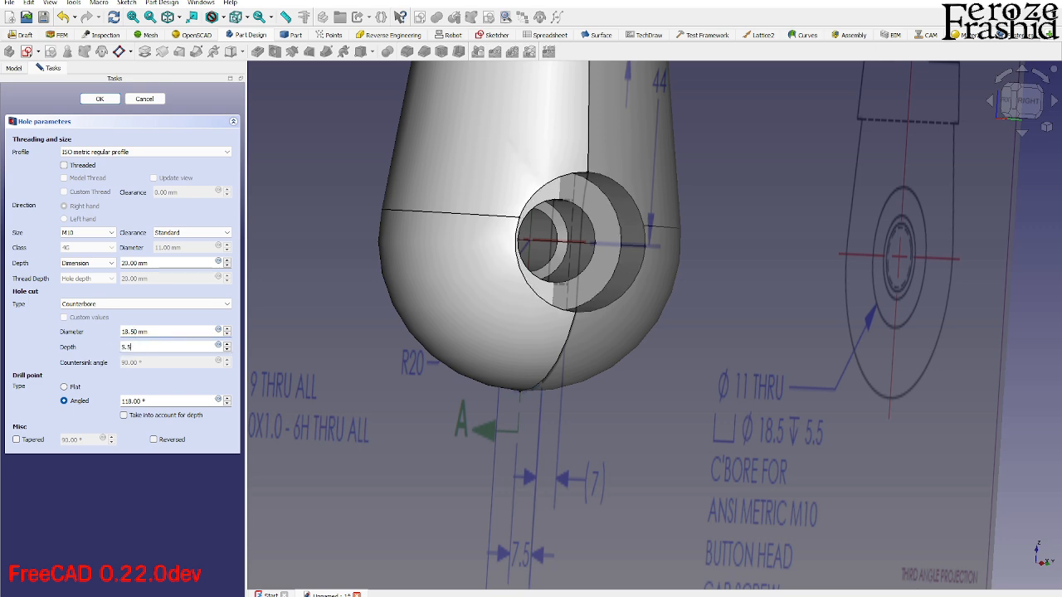
click(149, 332)
middle_drag(594, 331, 679, 342)
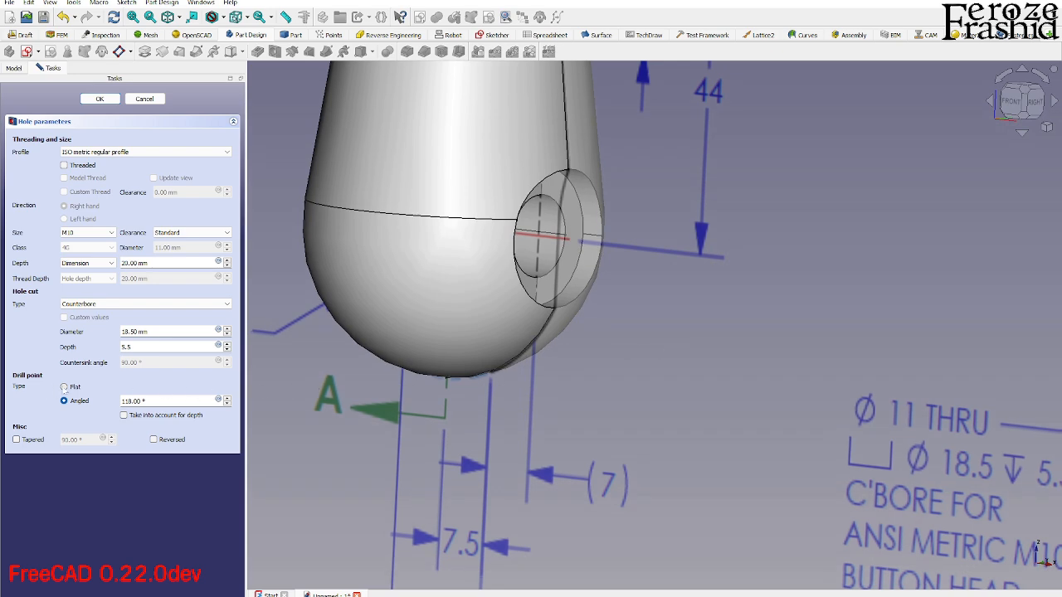
middle_drag(509, 340, 441, 336)
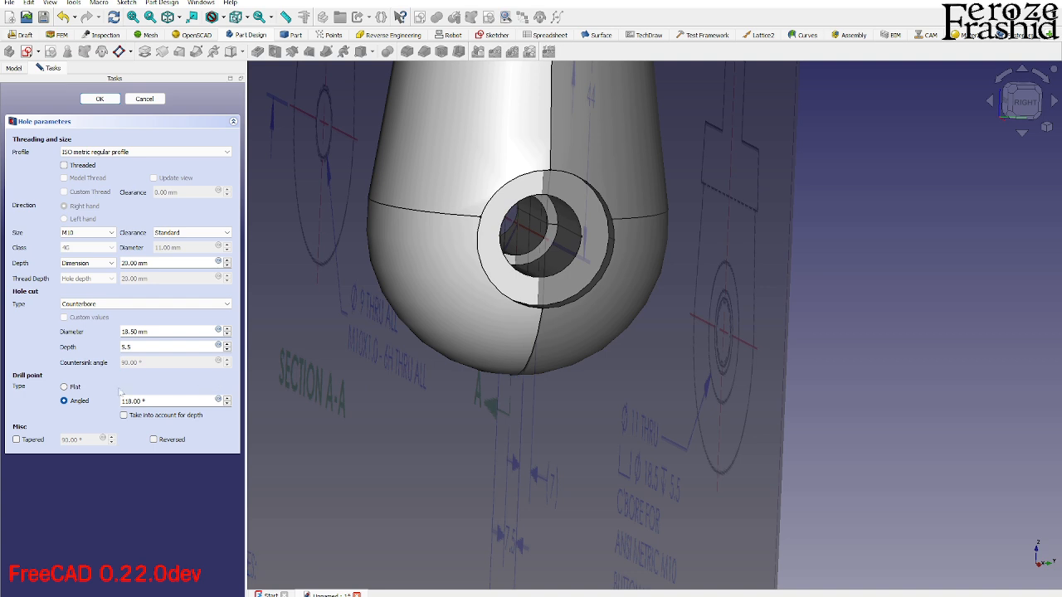
- Change the hole's drill point to Flat, accept the Hole feature, and hide the MM2016-Phase1 drawing image
click(75, 387)
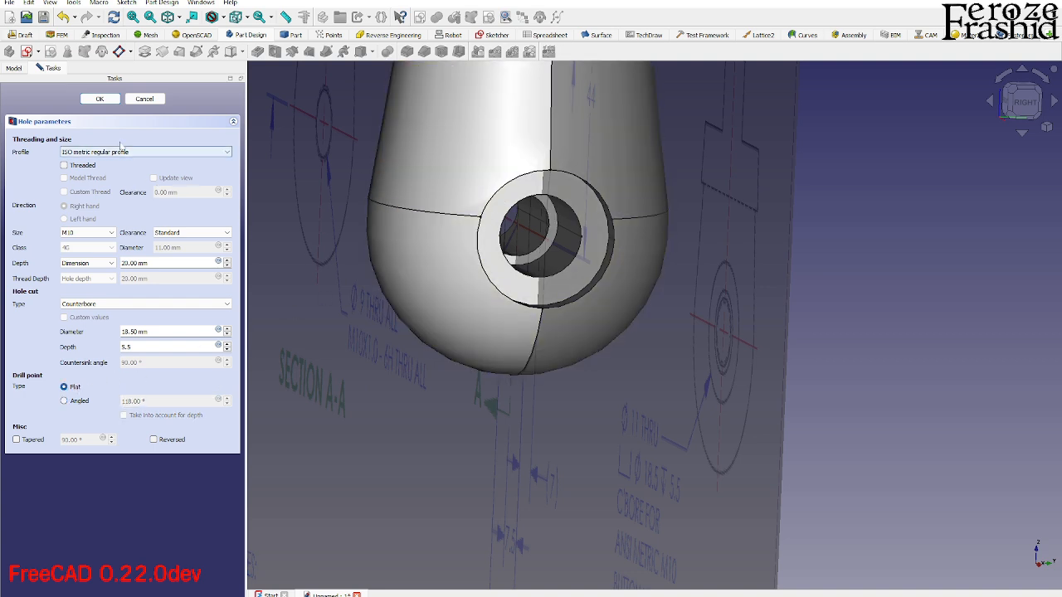
click(100, 99)
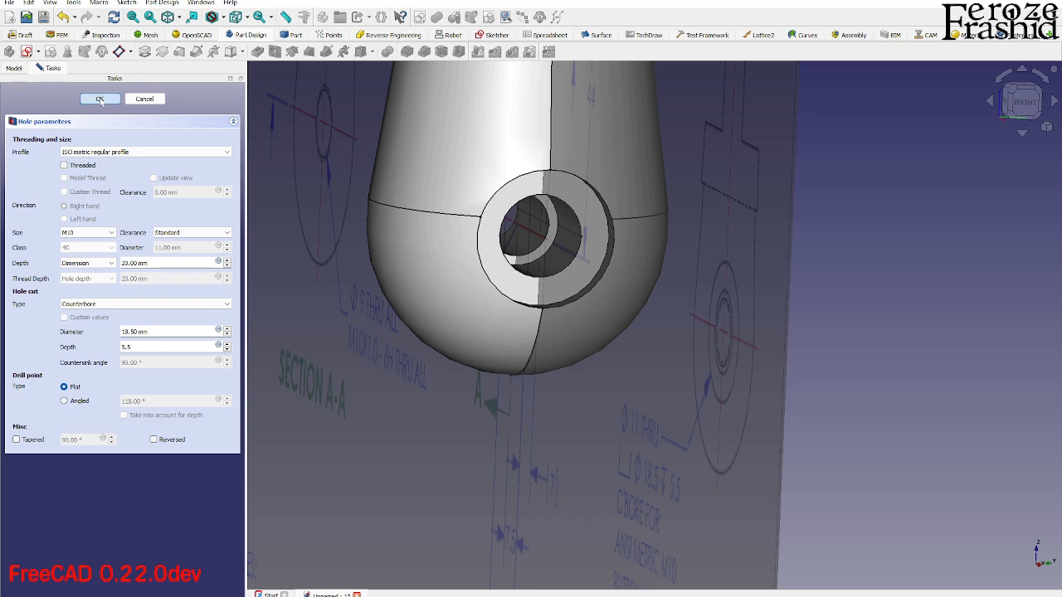
click(609, 377)
key(space)
middle_drag(609, 378, 556, 310)
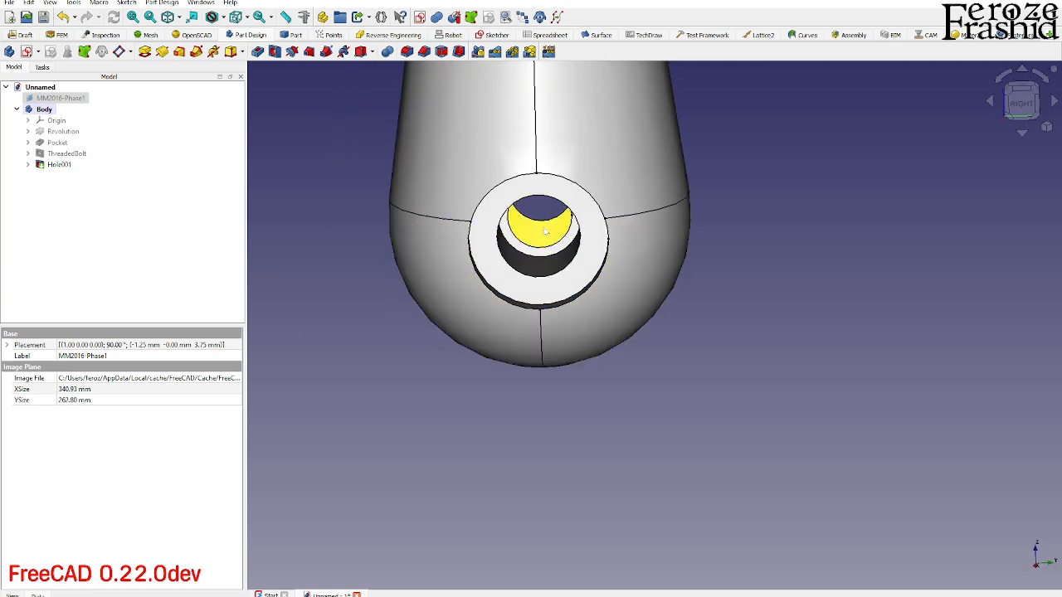
- Rename the new counterbored hole feature as CBoreBolt
click(59, 164)
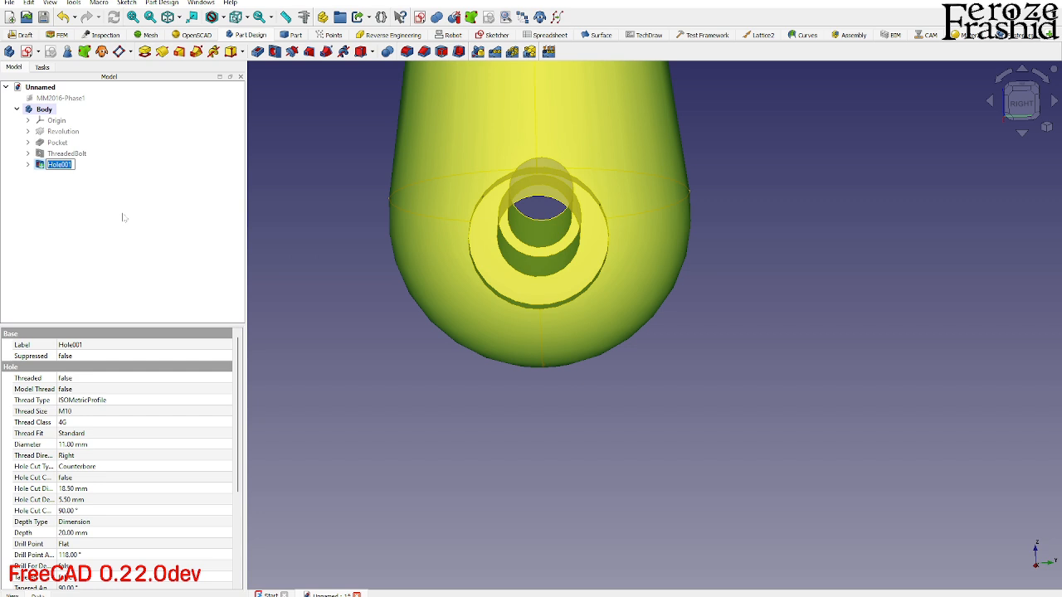
text(CBoreBolt)
key(Return)
- Inspect the body's holes from several angles, return to the front view, and save the document
middle_drag(526, 387, 591, 336)
click(732, 425)
scroll(551, 406, down, 2)
middle_drag(551, 405, 587, 358)
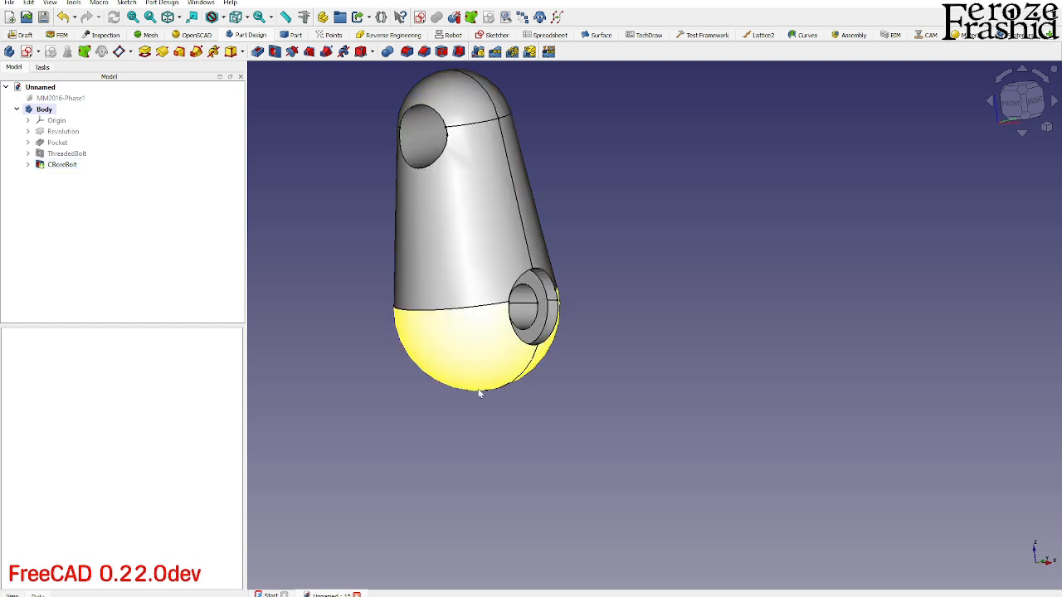
scroll(648, 471, down, 1)
click(1011, 104)
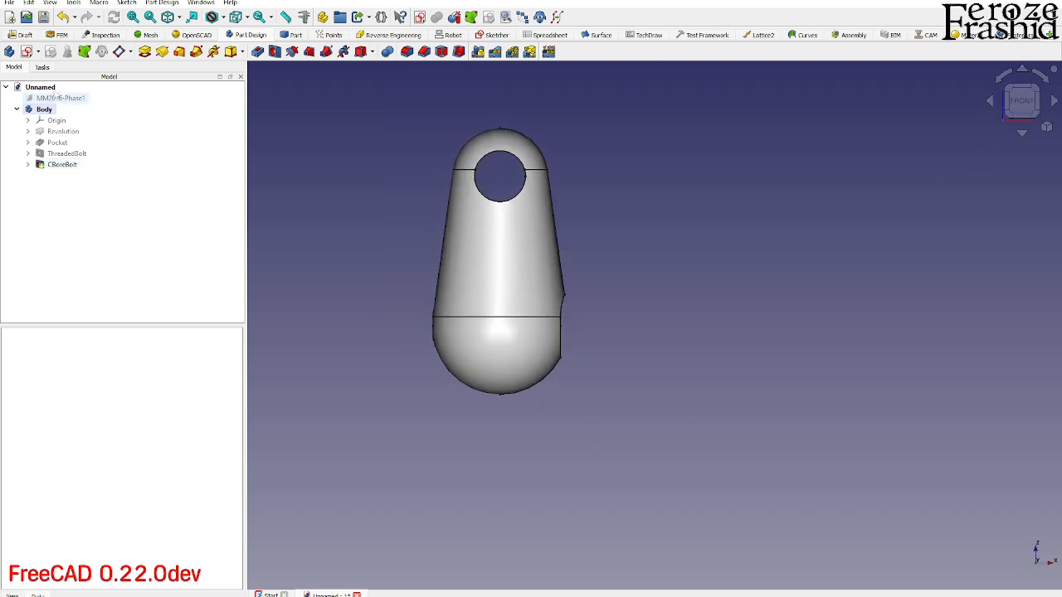
click(43, 16)
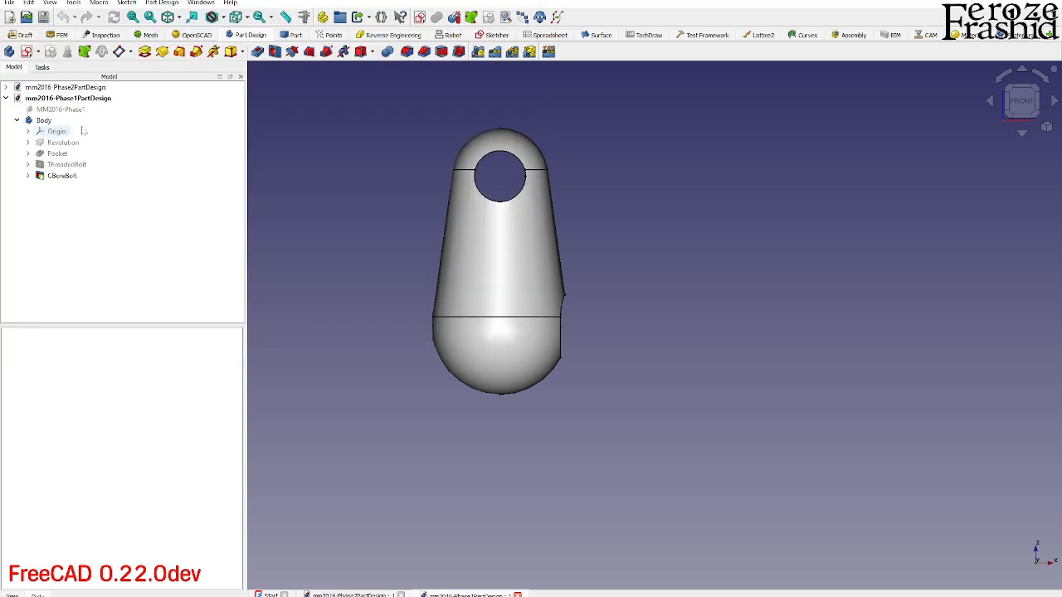
- Compare the mm2016-Phase1PartDesign and mm2016-Phase2PartDesign documents, ending with mm2016-Phase1PartDesign active
click(77, 100)
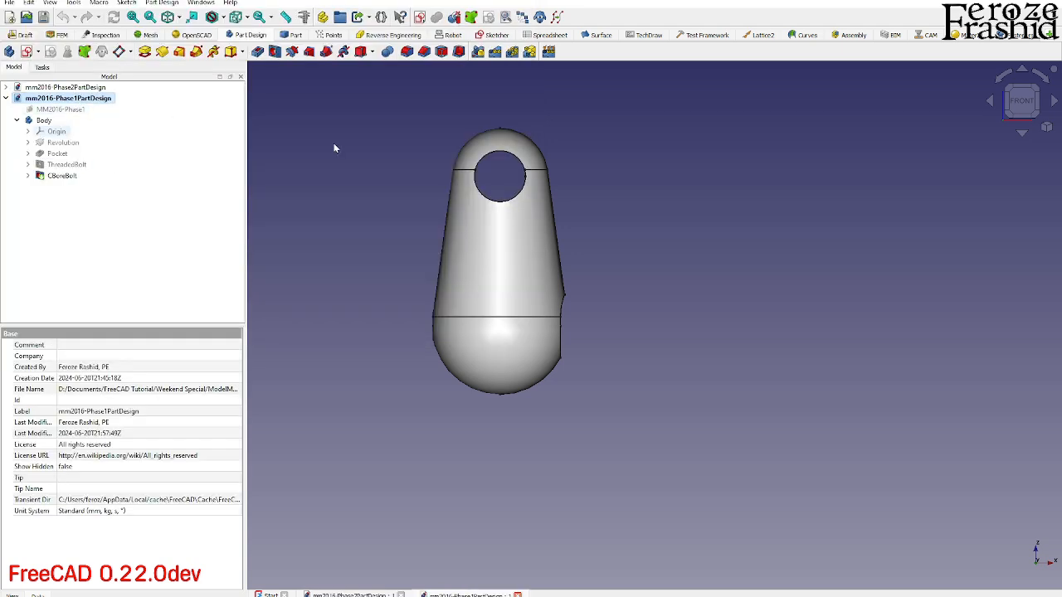
click(67, 88)
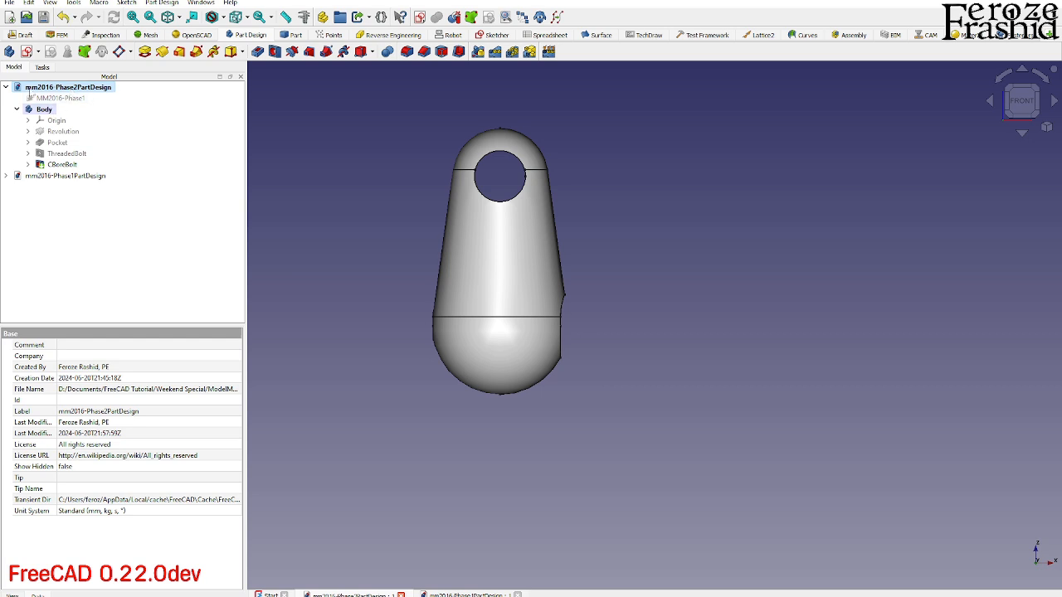
click(65, 176)
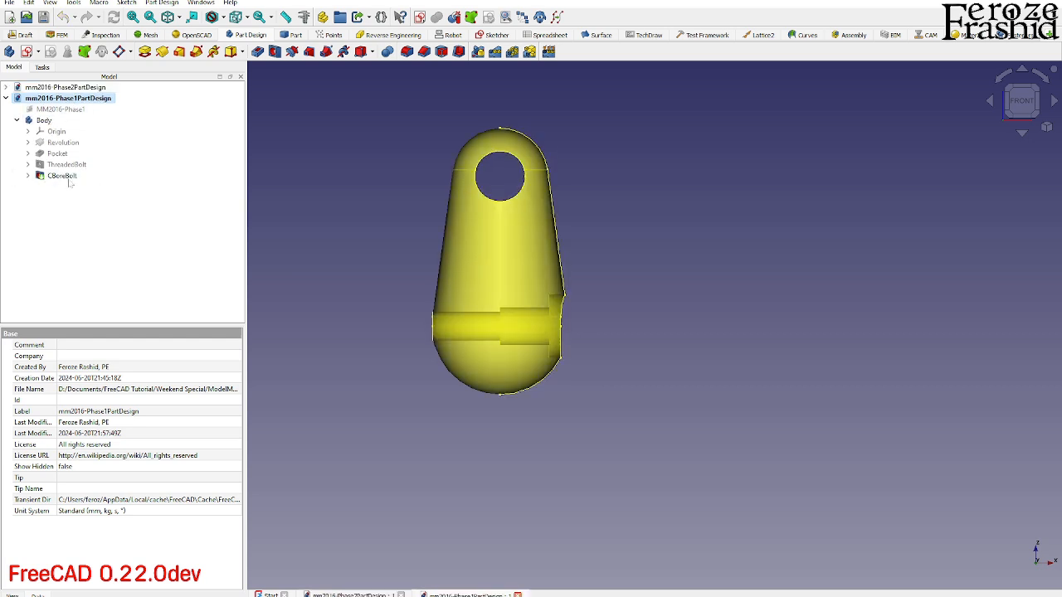
click(66, 88)
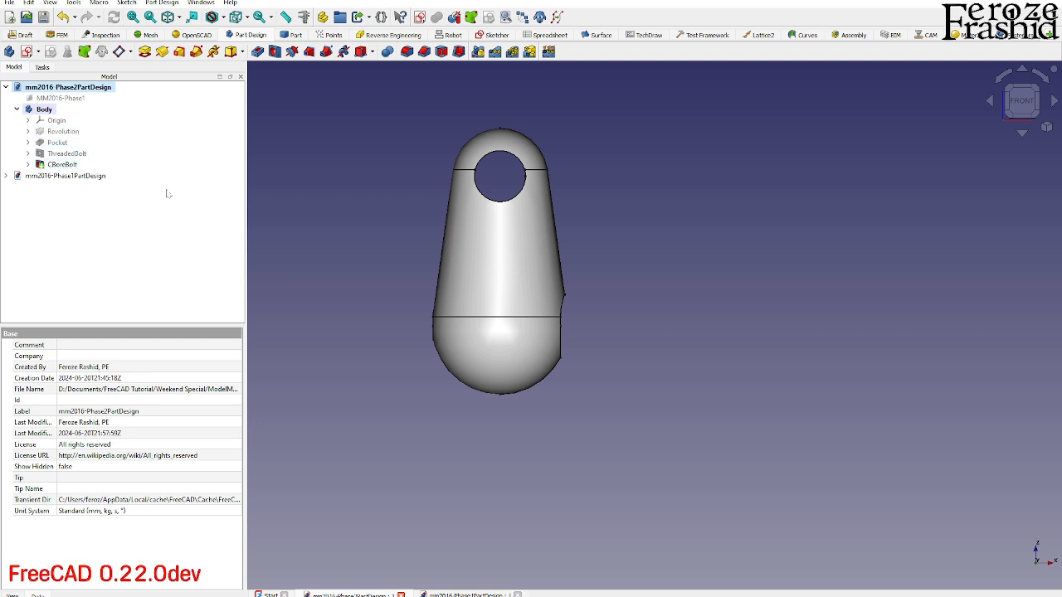
click(6, 88)
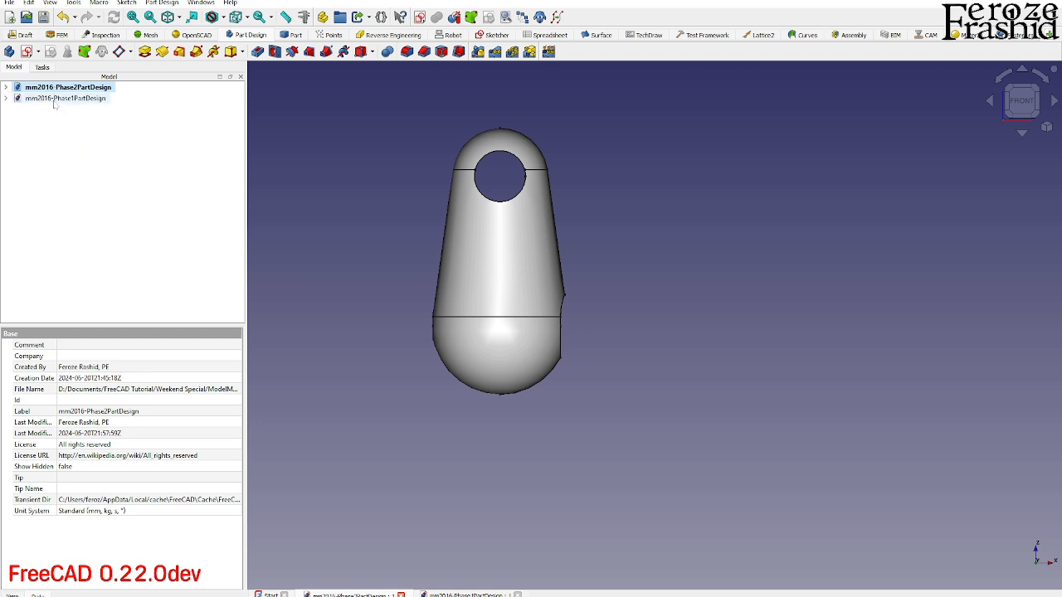
click(58, 98)
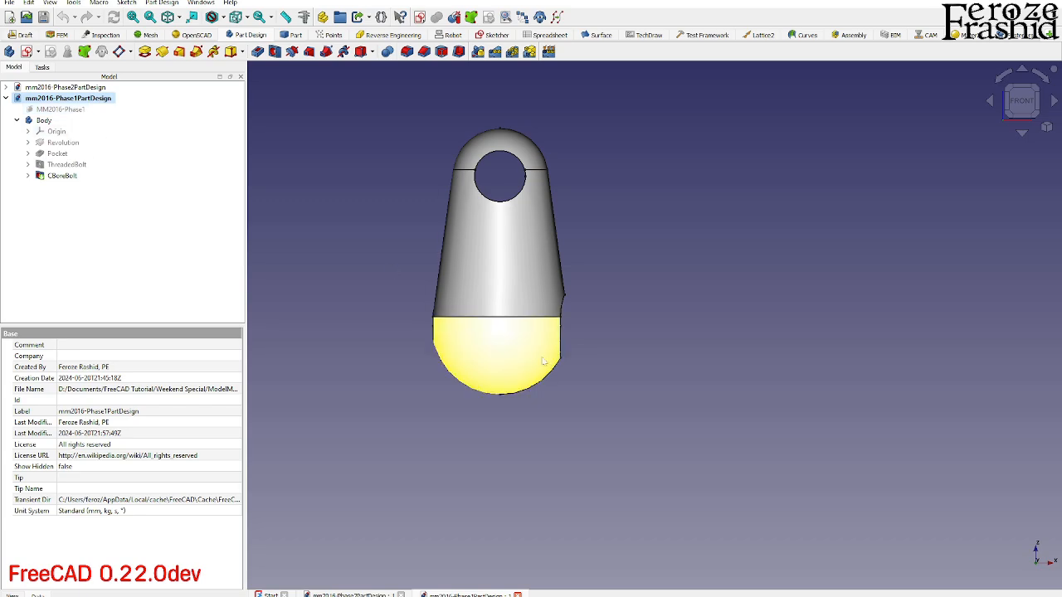
- Check the Phase 1 drawing in the image viewer, return to FreeCAD, and show the MM2016-Phase1 image with the body from the front
drag(1061, 9, 676, 7)
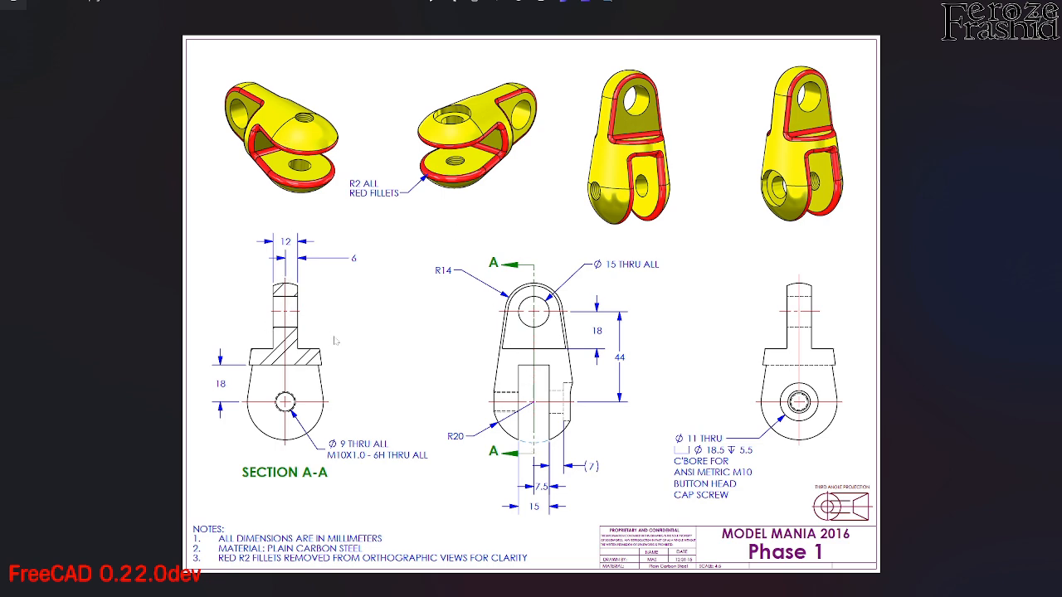
drag(463, 2, 1061, 108)
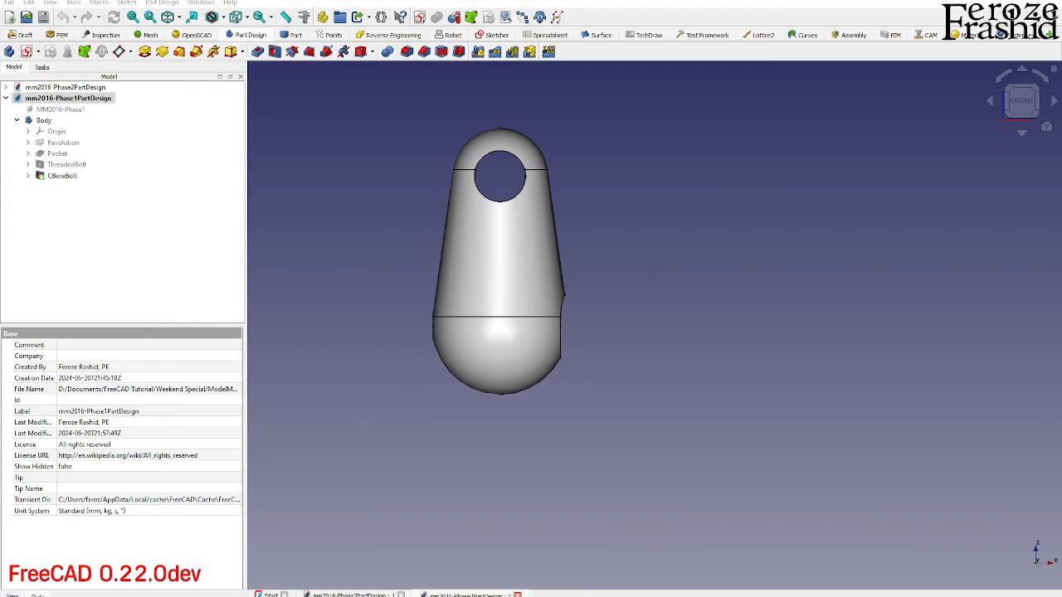
click(62, 109)
key(space)
middle_drag(784, 440, 634, 432)
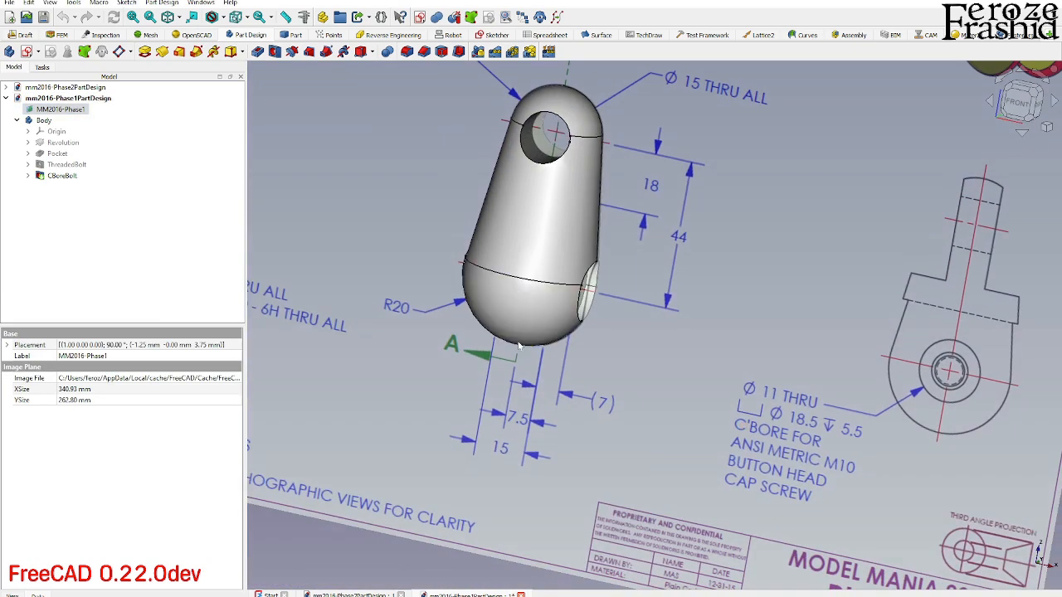
click(1010, 116)
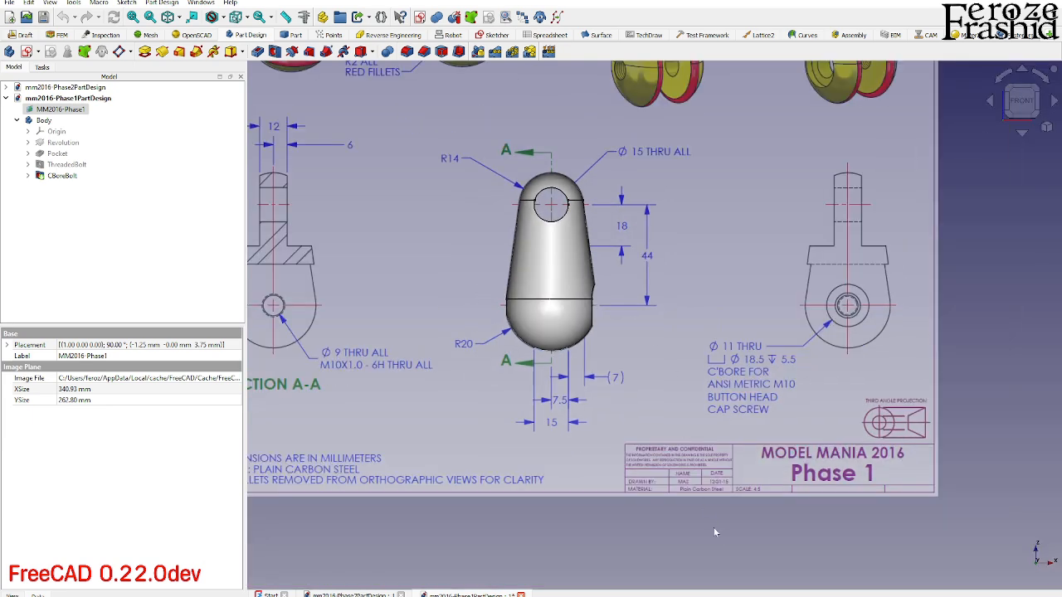
click(714, 533)
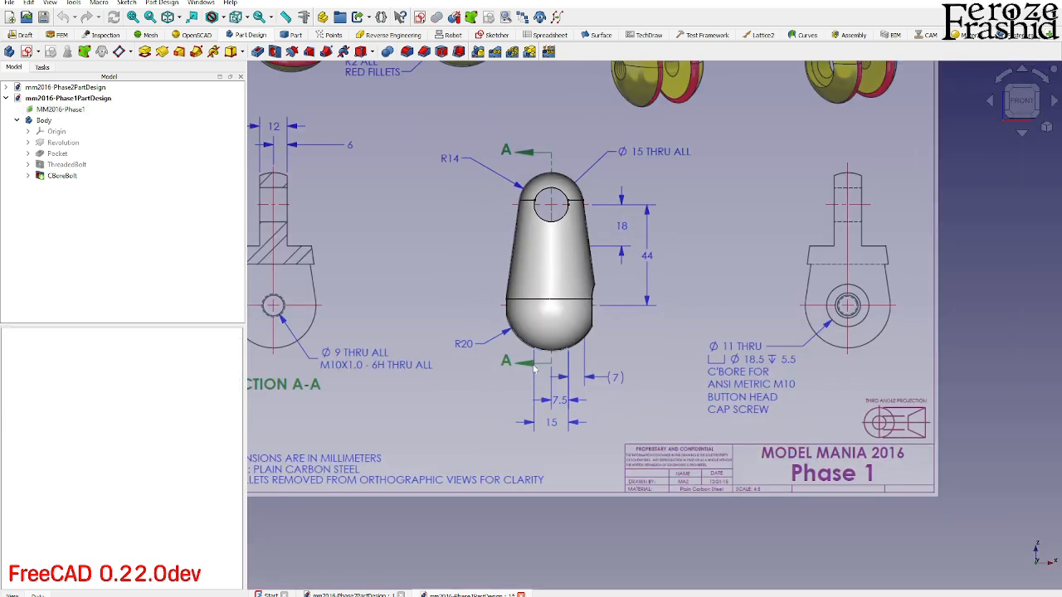
- Start a new sketch on the XZ-plane and section the body's display at the sketch plane
click(28, 52)
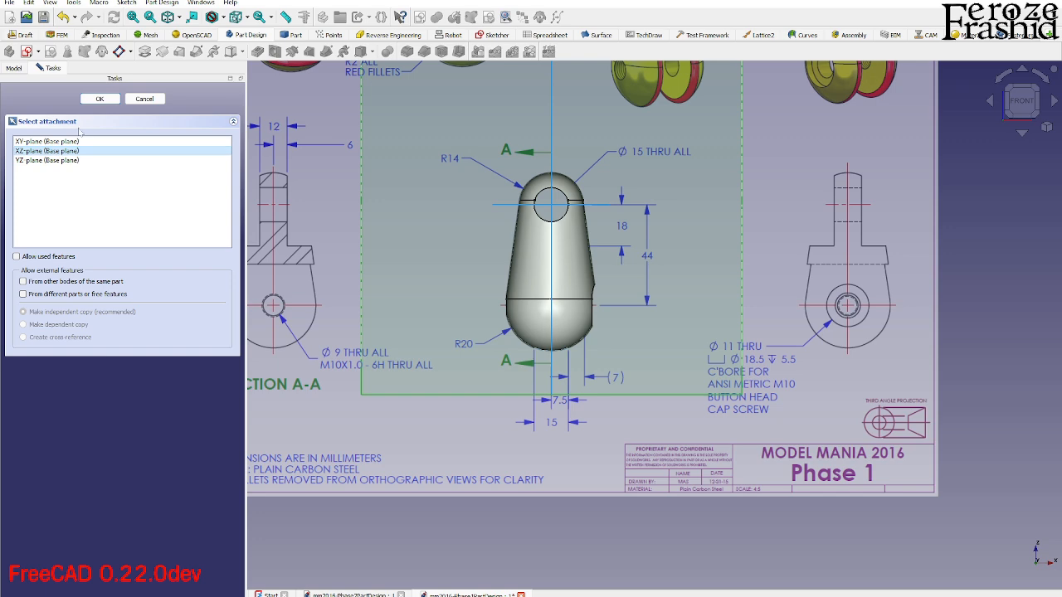
click(100, 98)
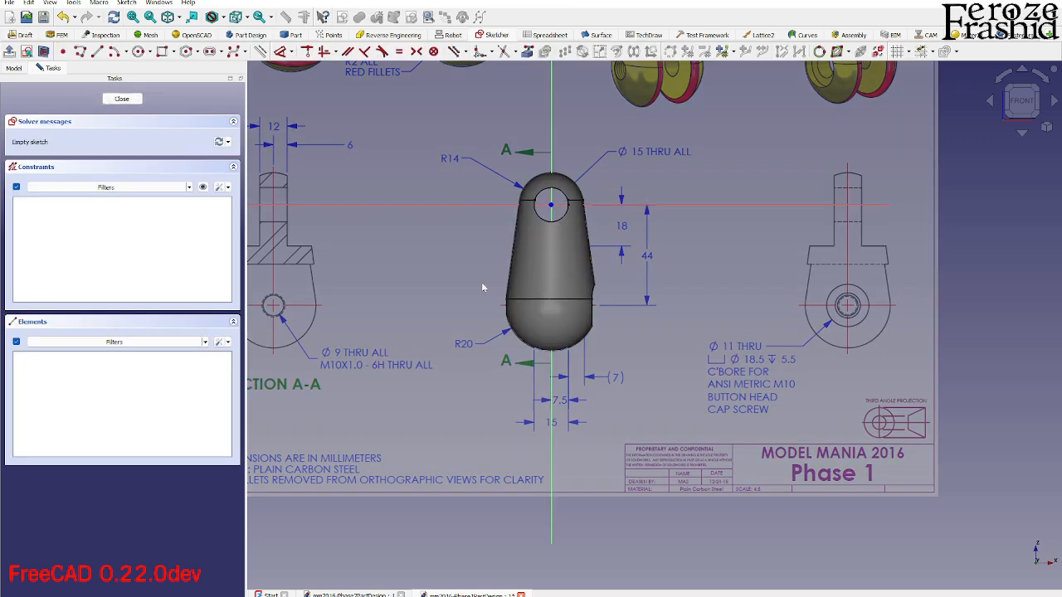
click(44, 52)
scroll(469, 272, up, 3)
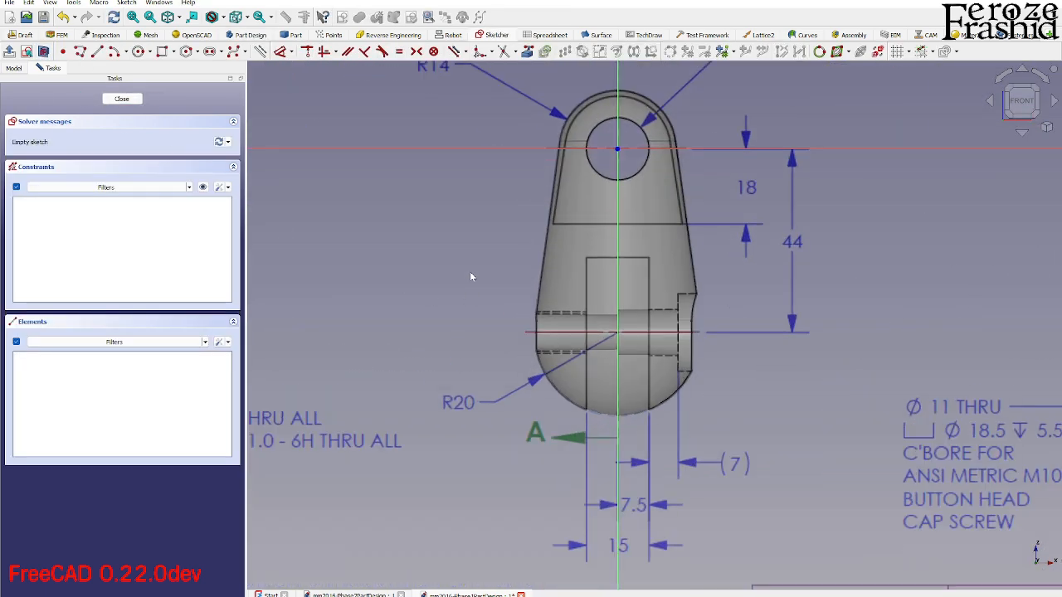
- Draw a rectangle about 15 mm wide and 46 mm high over the drawing's bottom slot, extending below the body
click(161, 52)
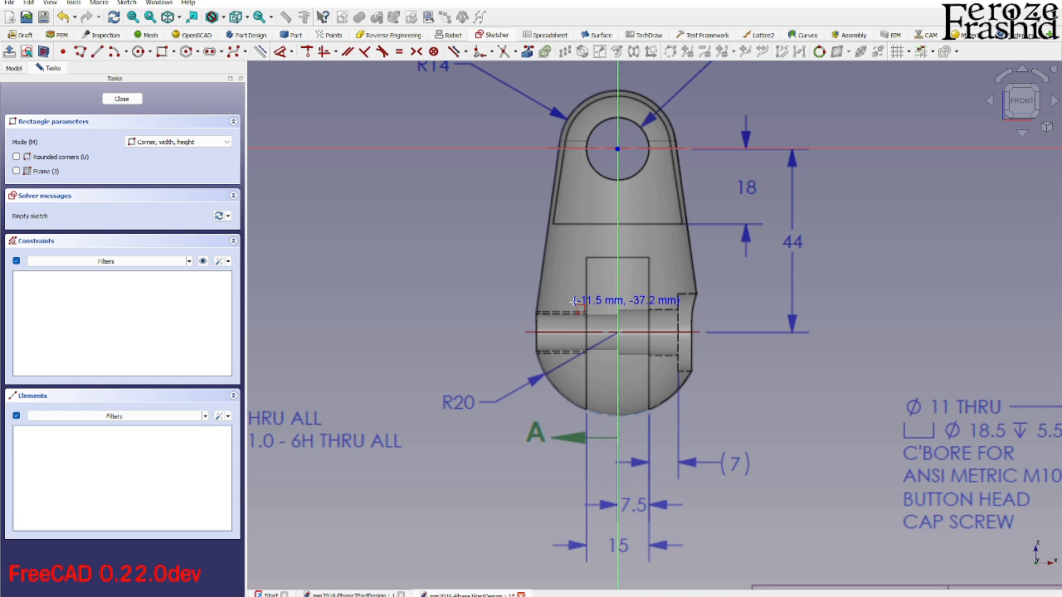
click(587, 259)
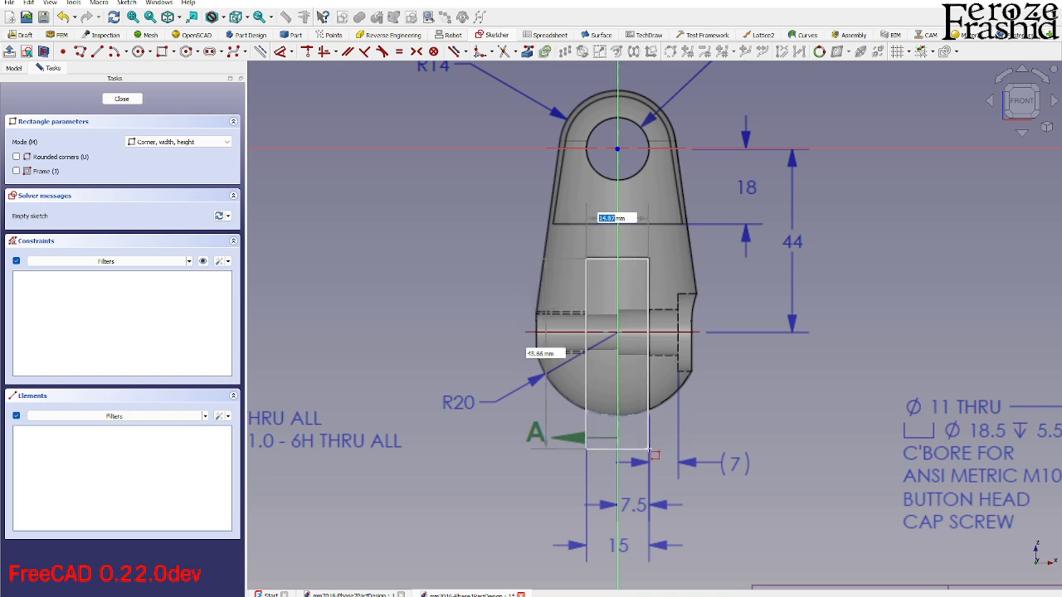
click(650, 450)
key(Escape)
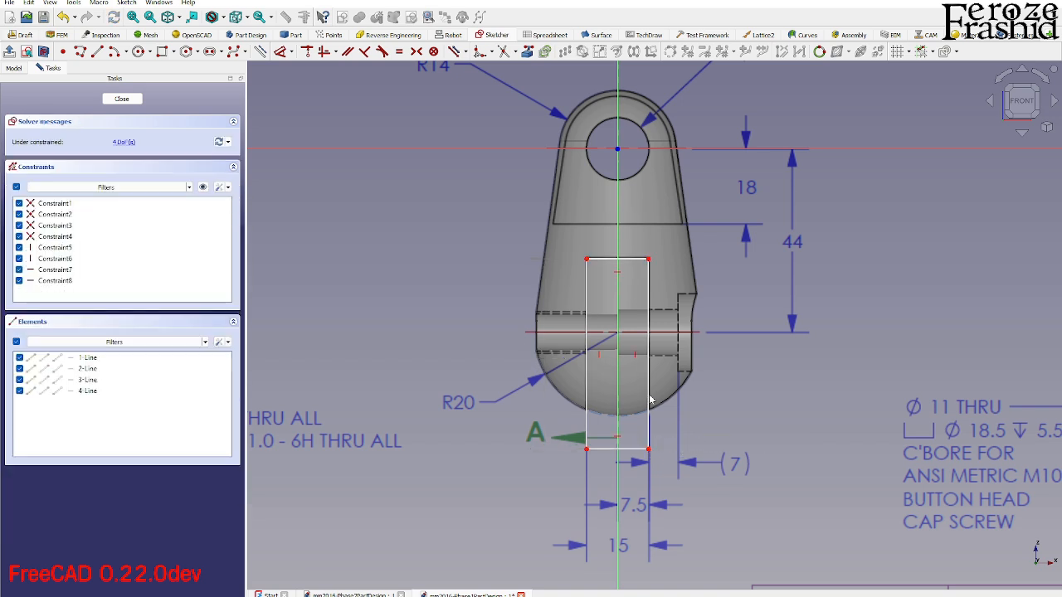
scroll(649, 399, up, 2)
scroll(650, 399, down, 1)
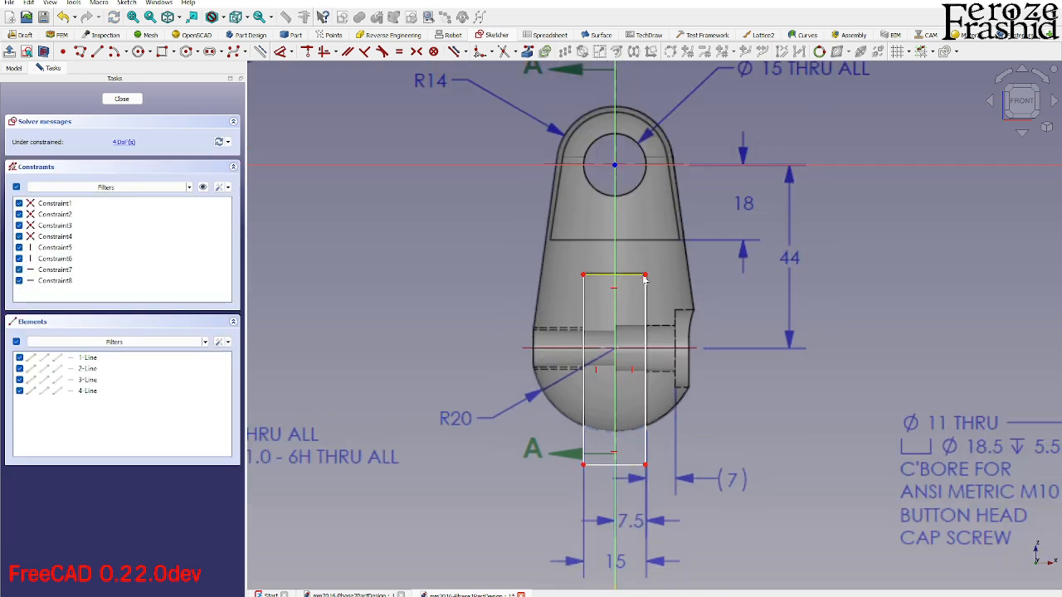
- Constrain the vertical distance between the rectangle's upper-right corner and the sketch origin to 44-18 mm
click(646, 278)
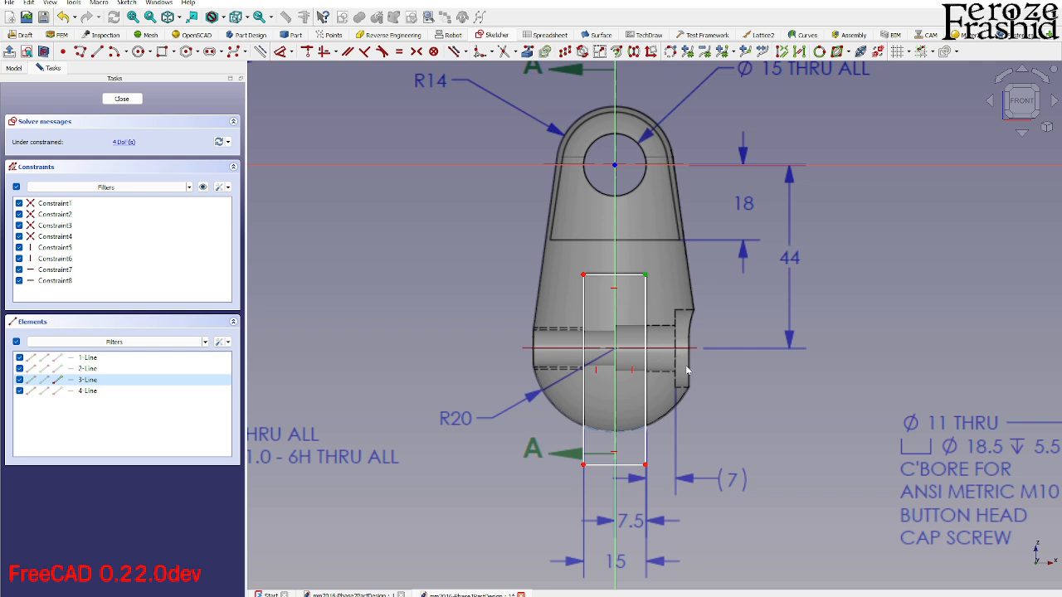
click(724, 382)
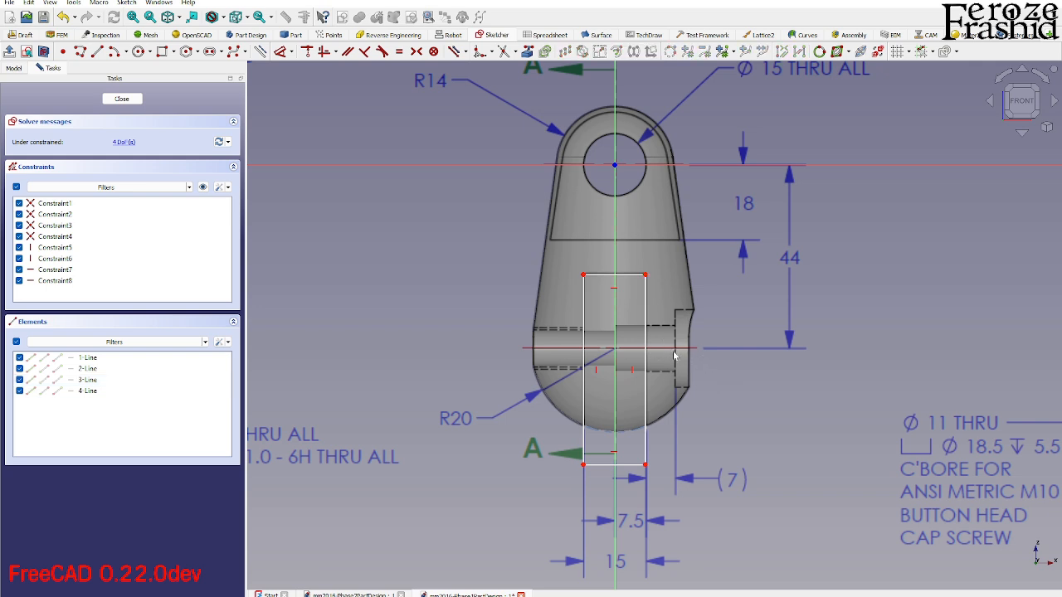
click(646, 277)
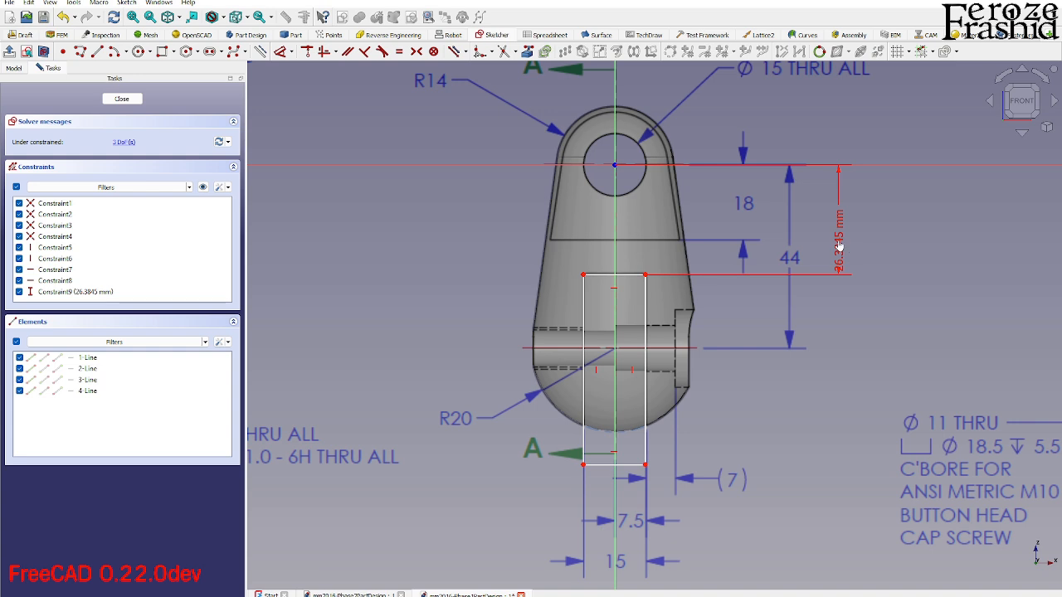
click(840, 247)
text(26)
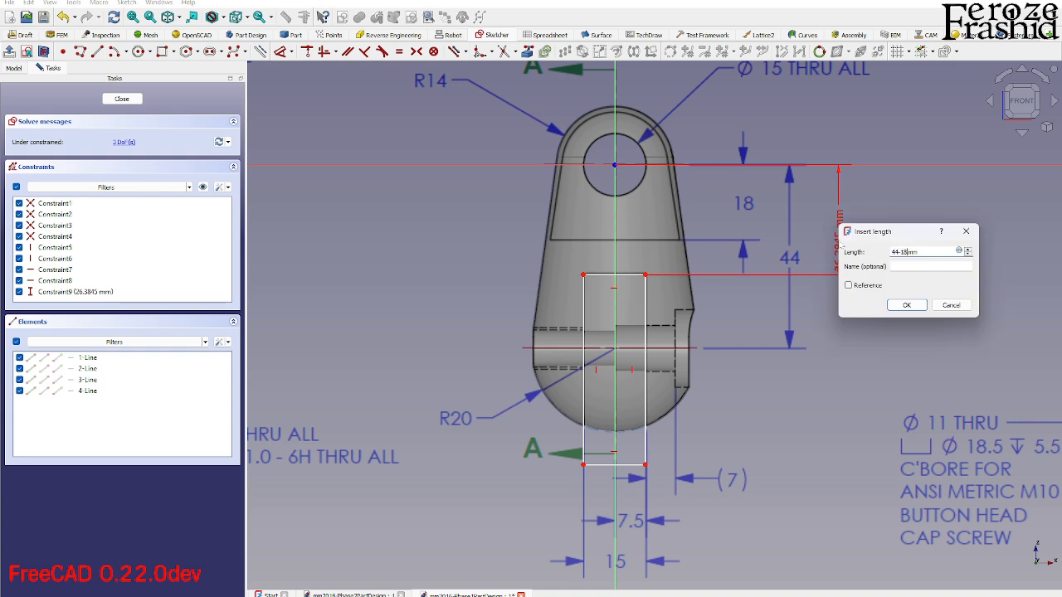
key(Return)
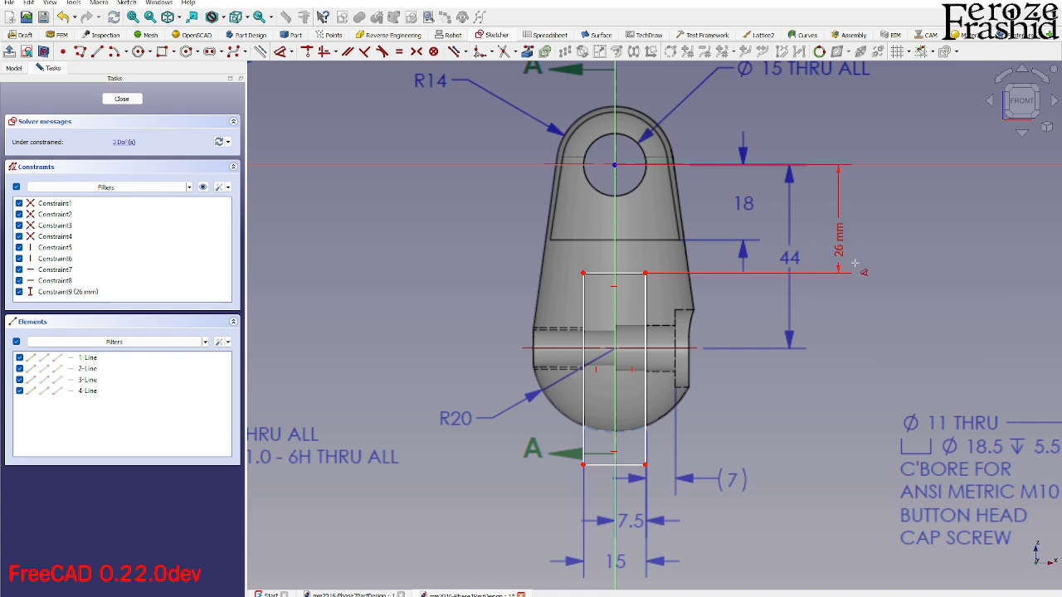
- Constrain the slot rectangle's width to 15 mm and make its upper corners symmetric about the vertical axis
click(638, 274)
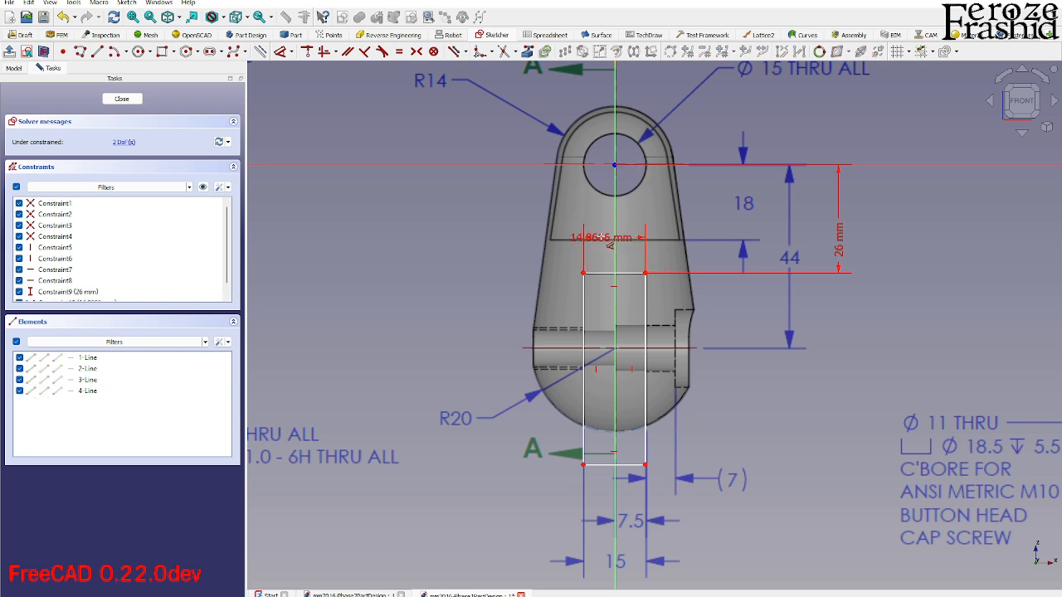
click(606, 241)
text(15)
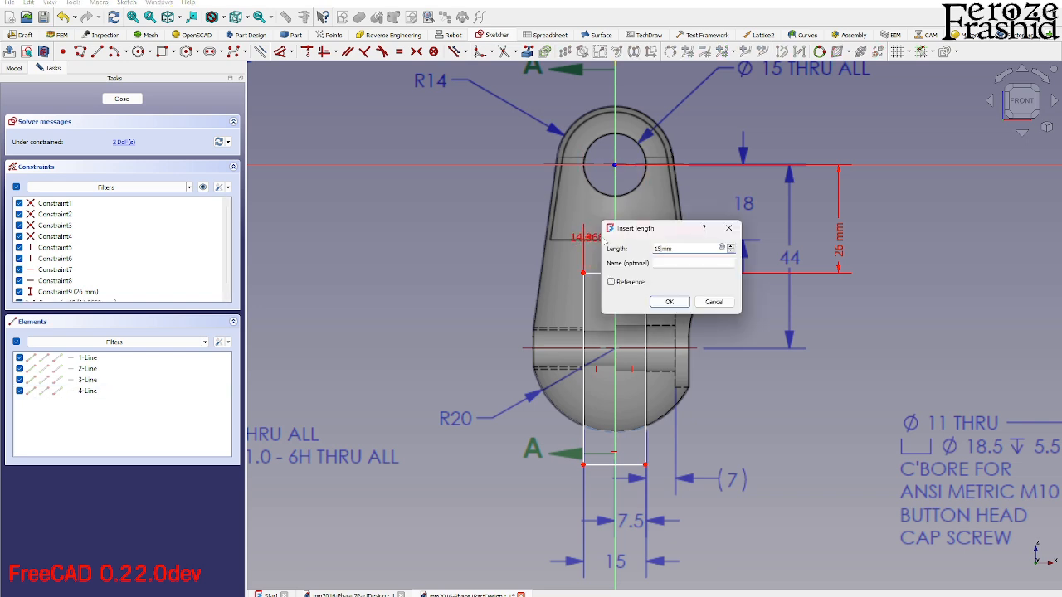
key(Return)
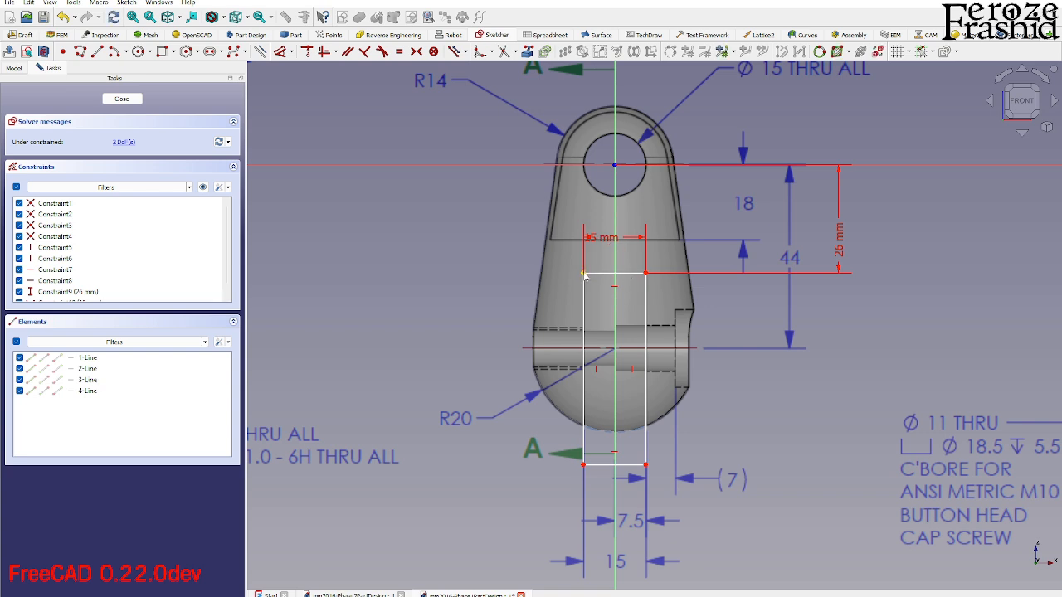
click(584, 273)
click(646, 273)
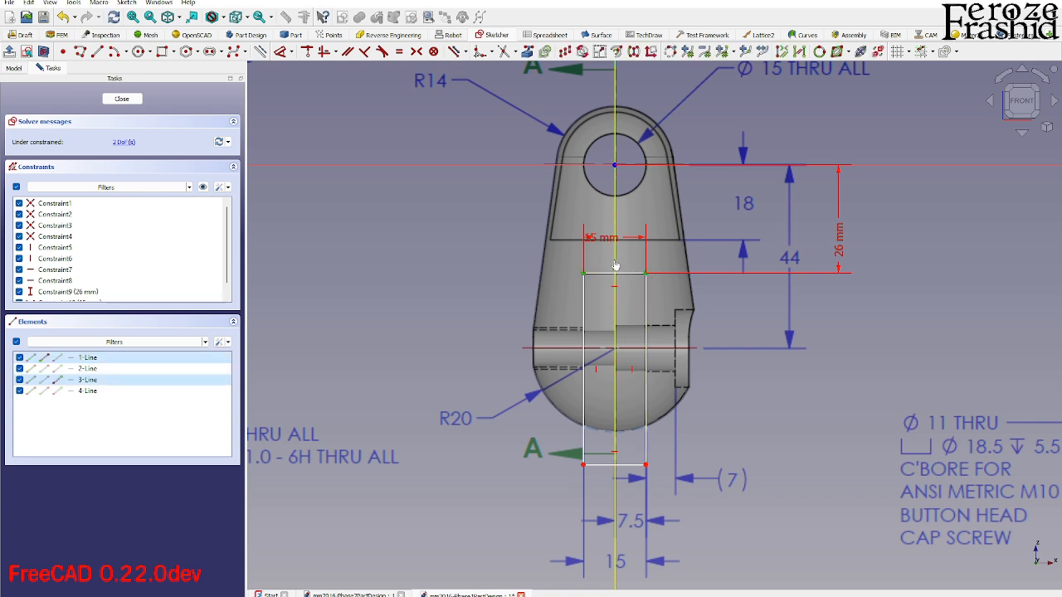
click(615, 265)
key(s)
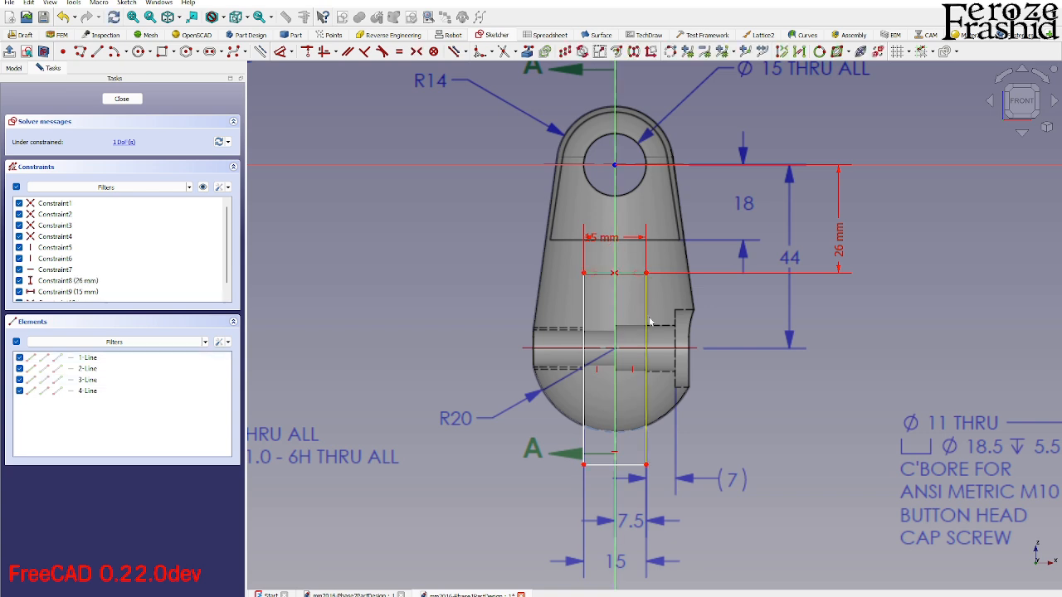
- Constrain the slot rectangle's height to 45 mm and close the sketch
click(646, 454)
key(i)
click(736, 436)
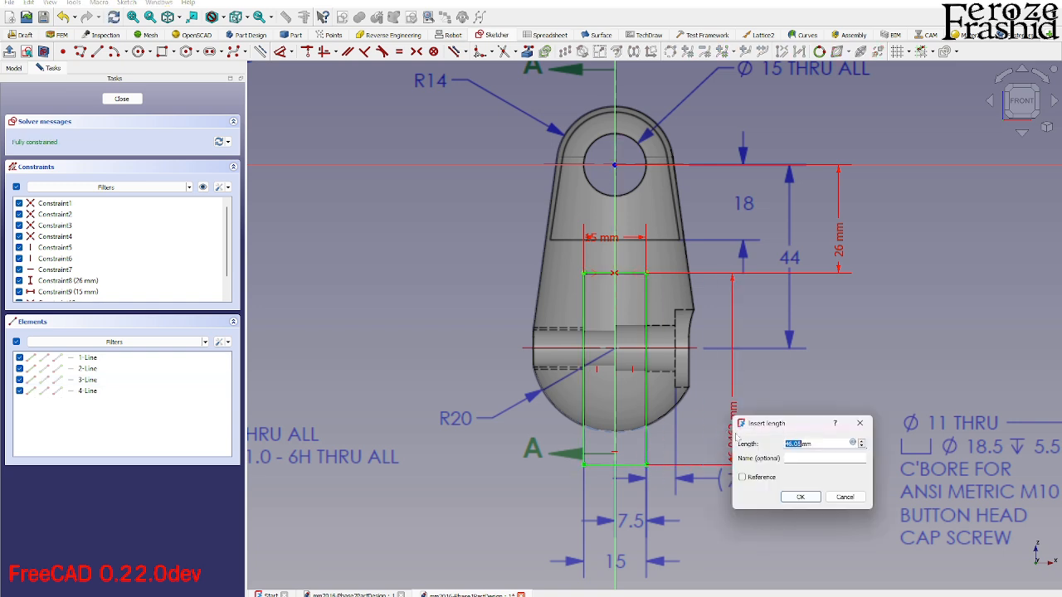
text(4)
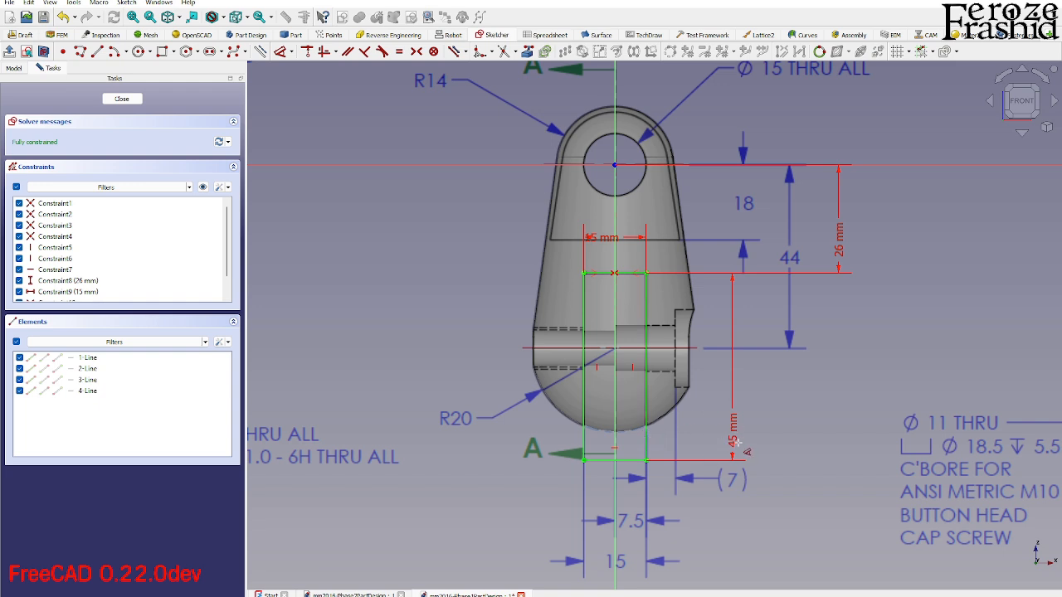
right_click(777, 441)
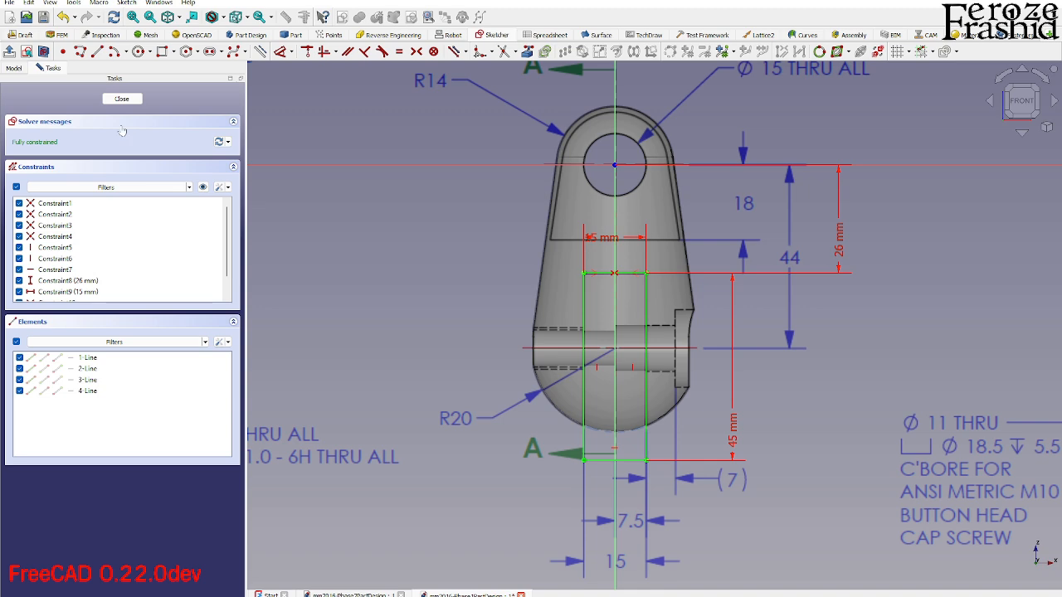
click(122, 99)
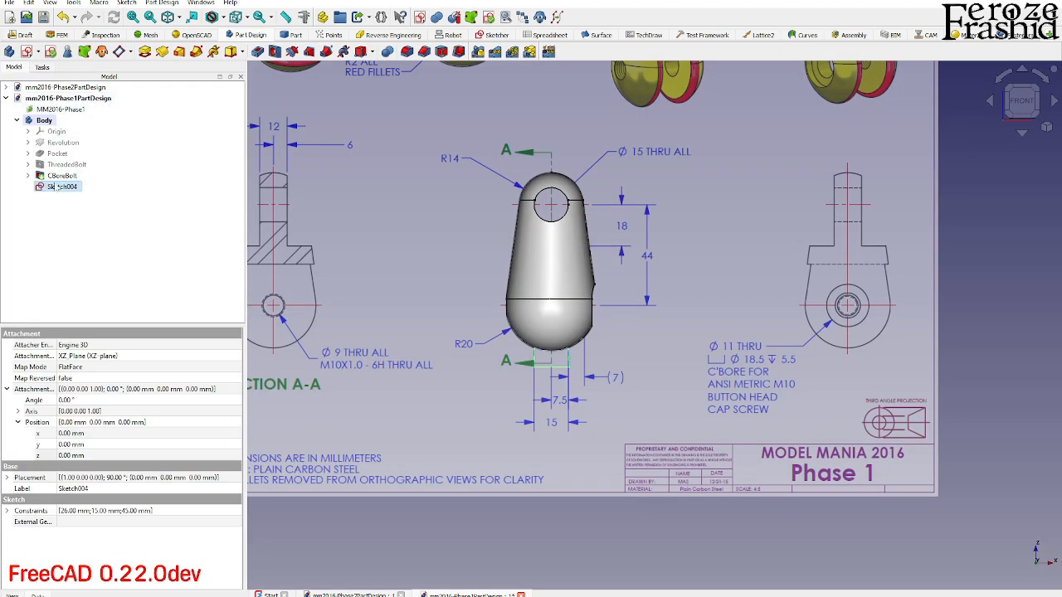
- Rename the new slot sketch as sksBottomCut
key(F2)
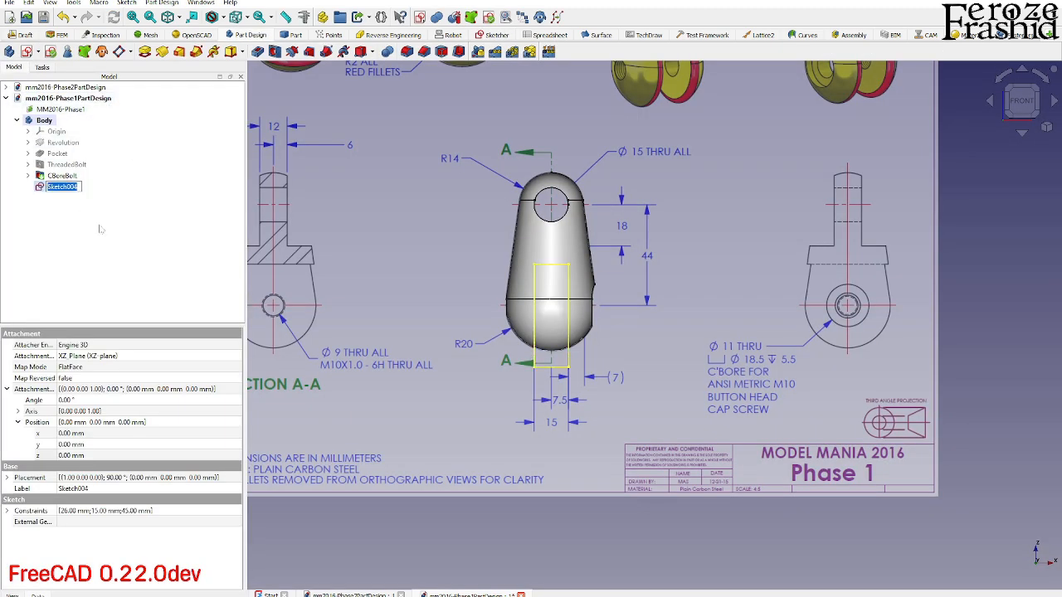
text(sk)
text(sBottomCut)
key(Return)
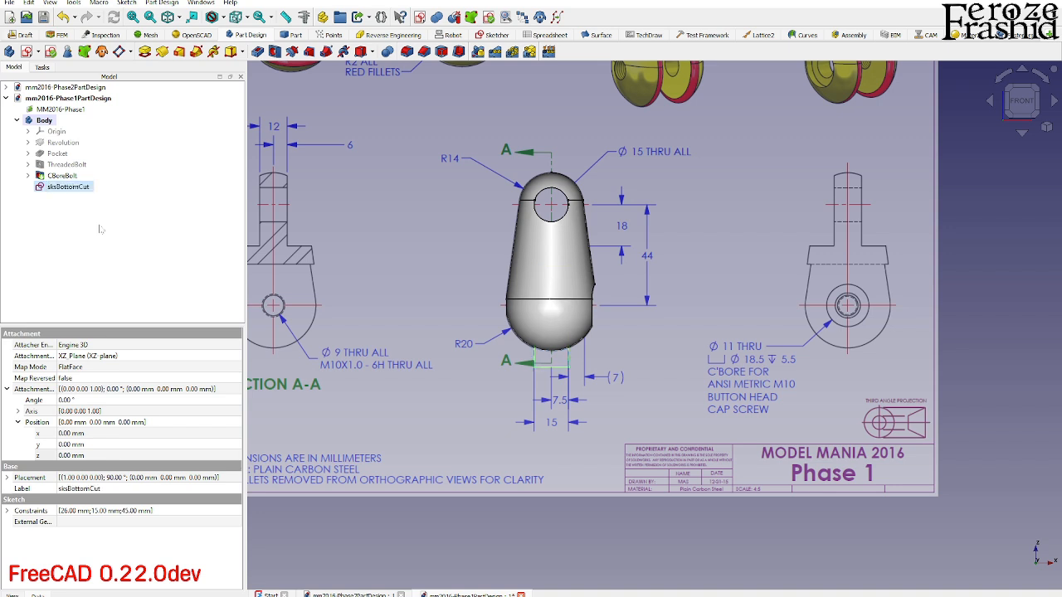
- Pocket the sksBottomCut sketch through all, symmetric to its plane
click(257, 52)
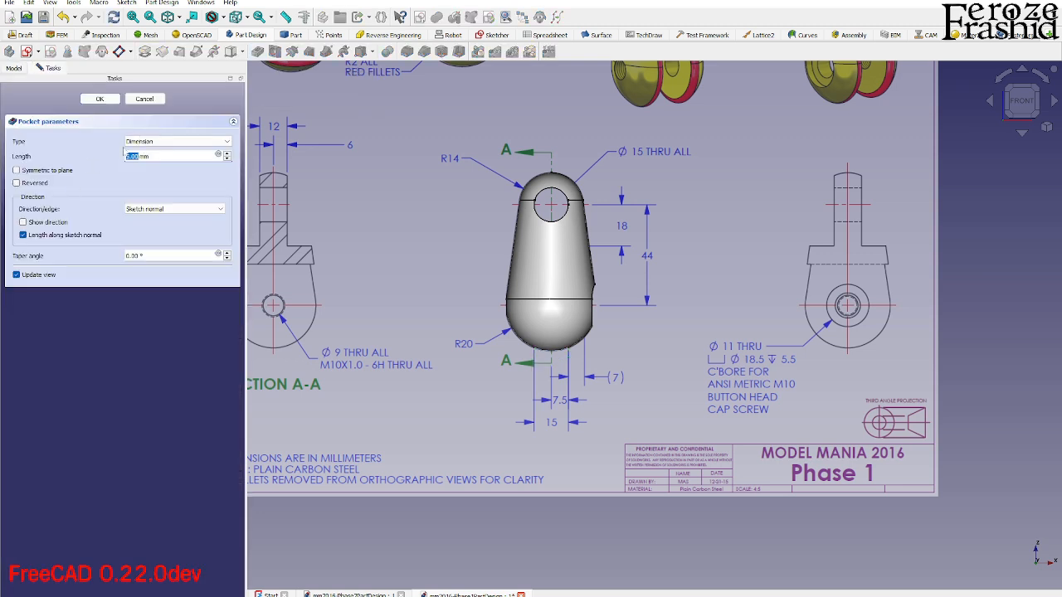
click(153, 142)
click(154, 158)
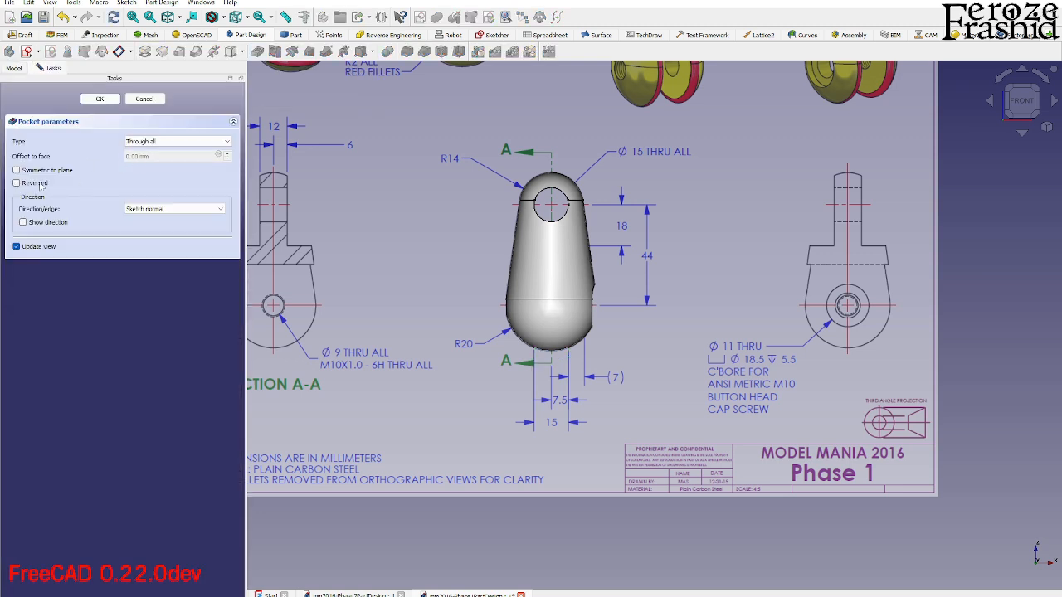
click(16, 170)
middle_drag(357, 274, 556, 281)
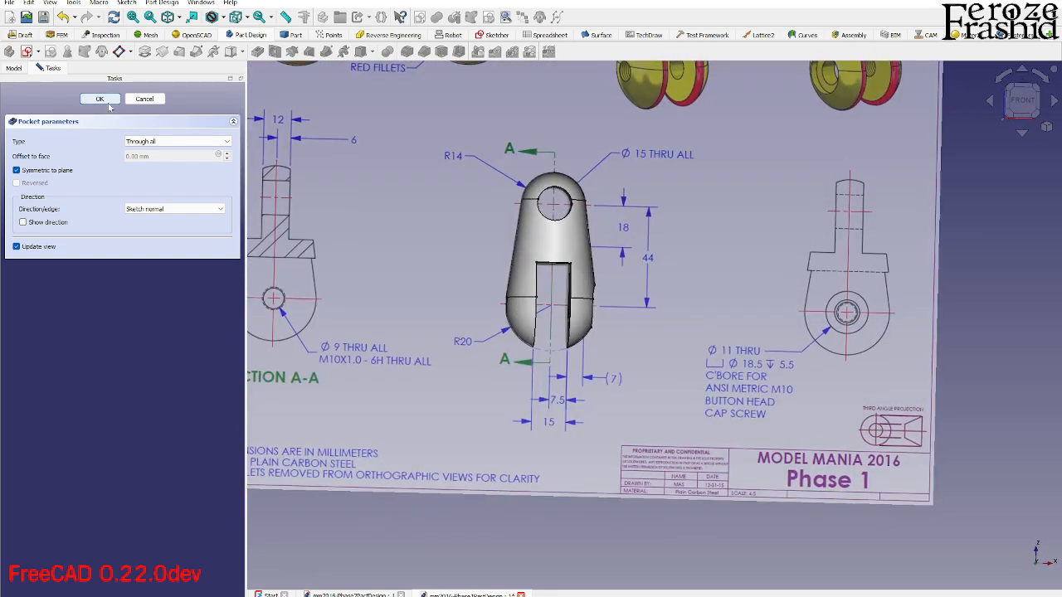
click(100, 98)
- Reorient the MM2016-Phase1 drawing image onto the YZ-plane
mouse_move(517, 320)
middle_down()
mouse_move(519, 357)
mouse_move(518, 332)
middle_up()
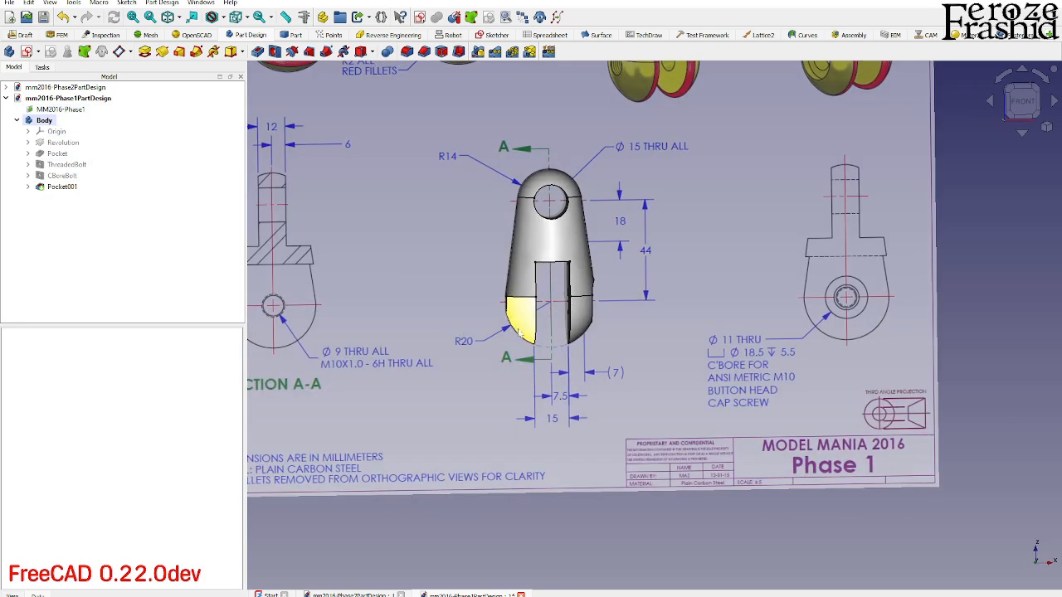
scroll(607, 423, down, 3)
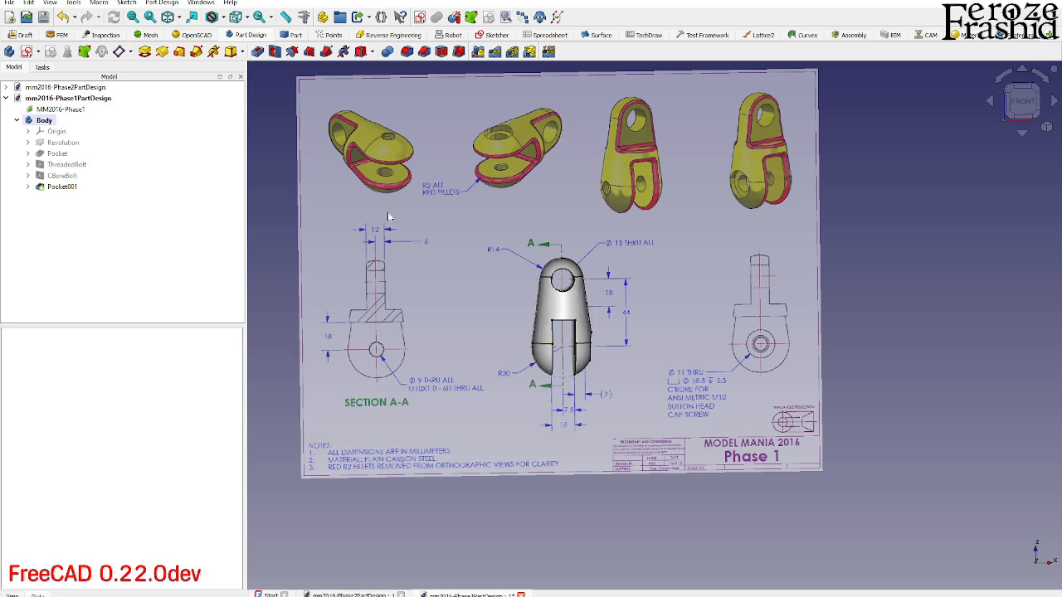
double_click(74, 110)
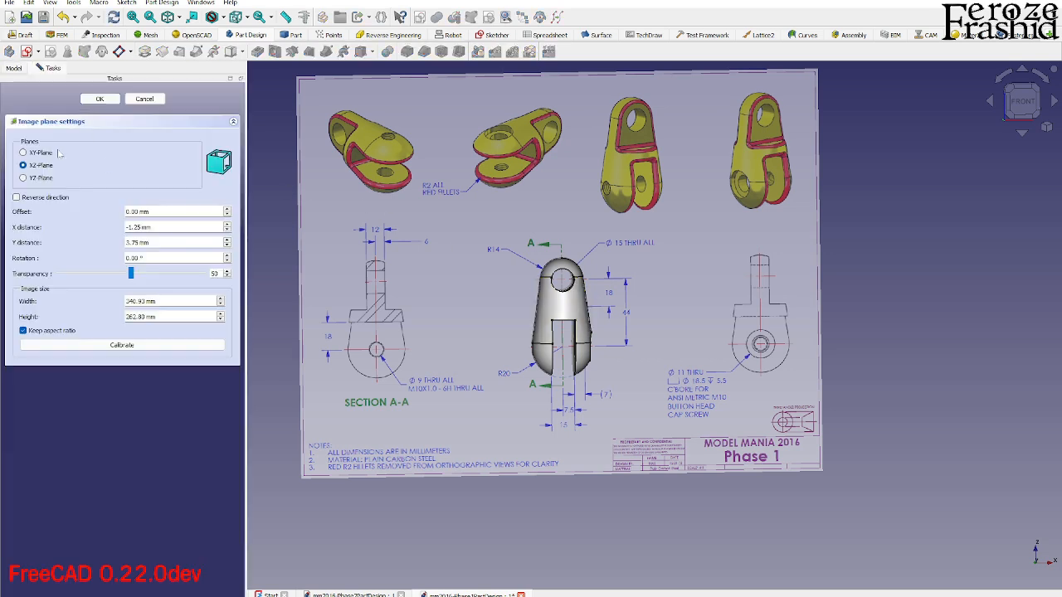
click(42, 152)
click(38, 179)
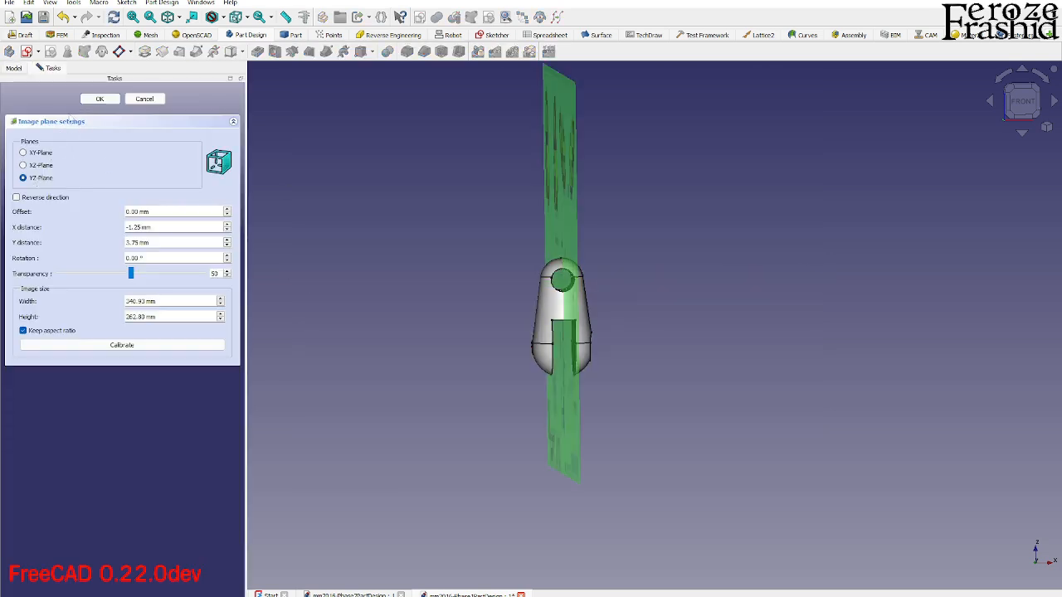
click(100, 99)
- From the right view, transform the MM2016-Phase1 image horizontally until its Section A-A view lies over the body
mouse_move(505, 329)
middle_down()
mouse_move(820, 330)
mouse_move(598, 332)
middle_up()
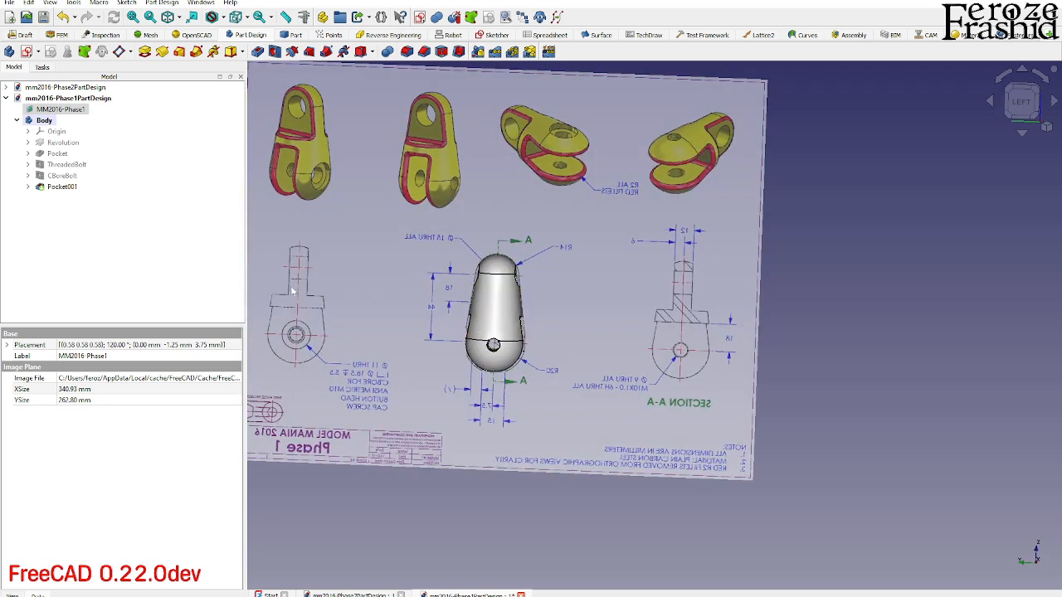
mouse_move(655, 308)
middle_down()
mouse_move(398, 320)
mouse_move(652, 379)
mouse_move(473, 401)
middle_up()
scroll(473, 401, down, 2)
scroll(809, 338, up, 2)
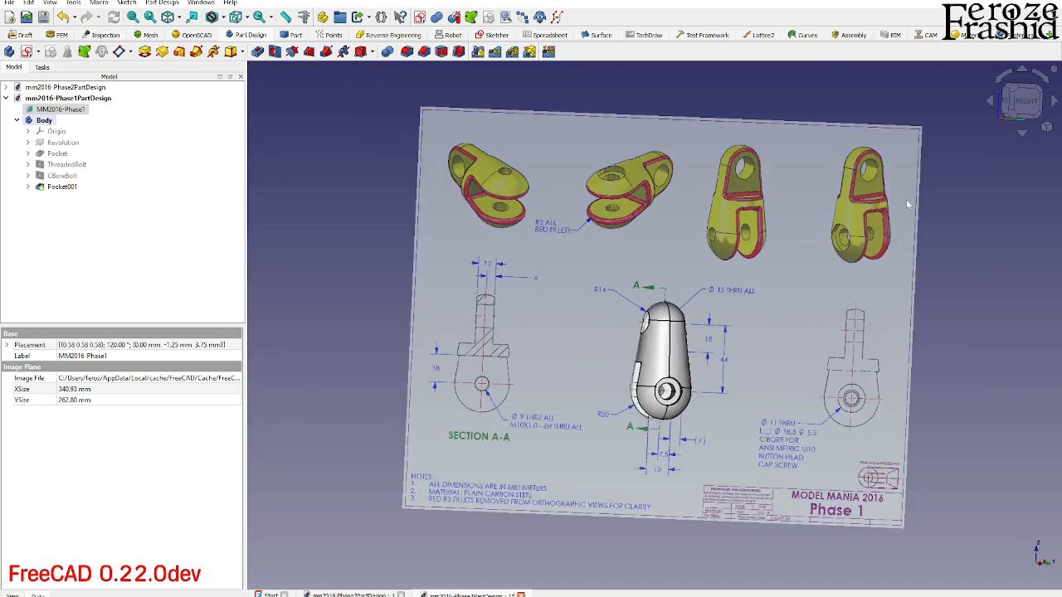
click(1018, 108)
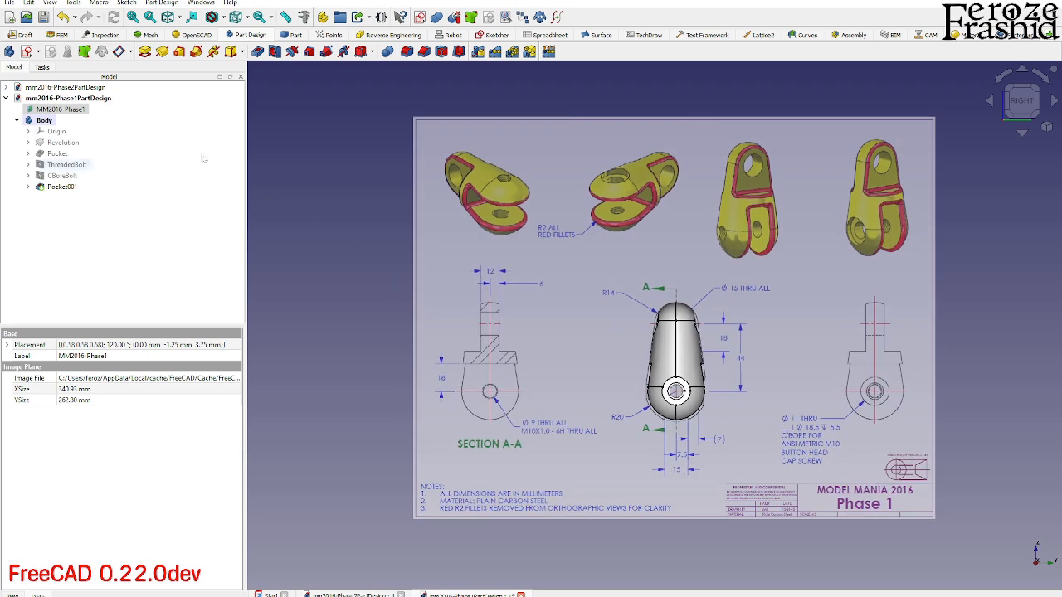
right_click(39, 108)
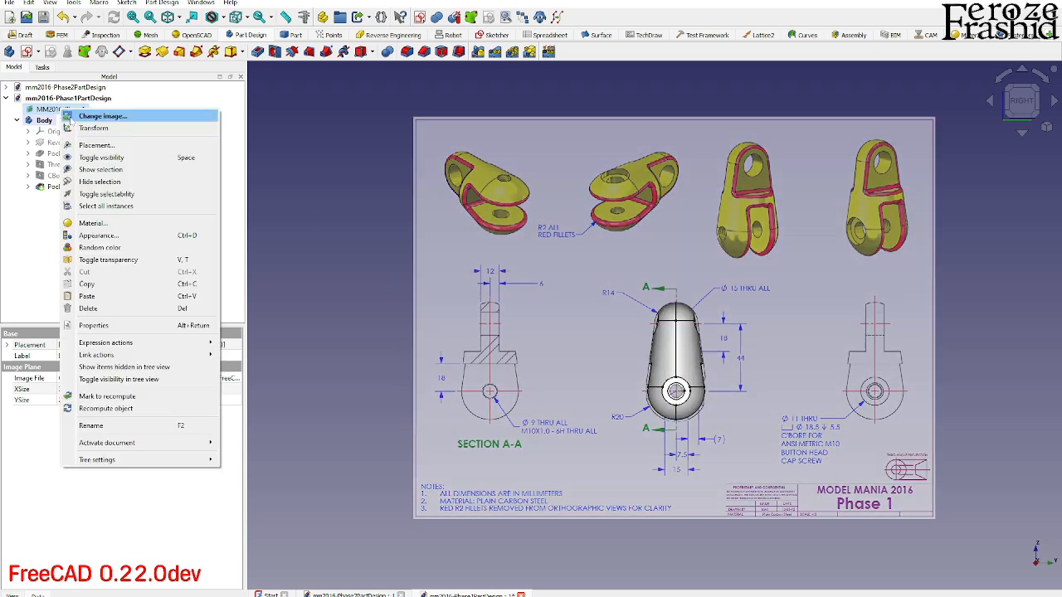
click(66, 127)
drag(828, 316, 1014, 308)
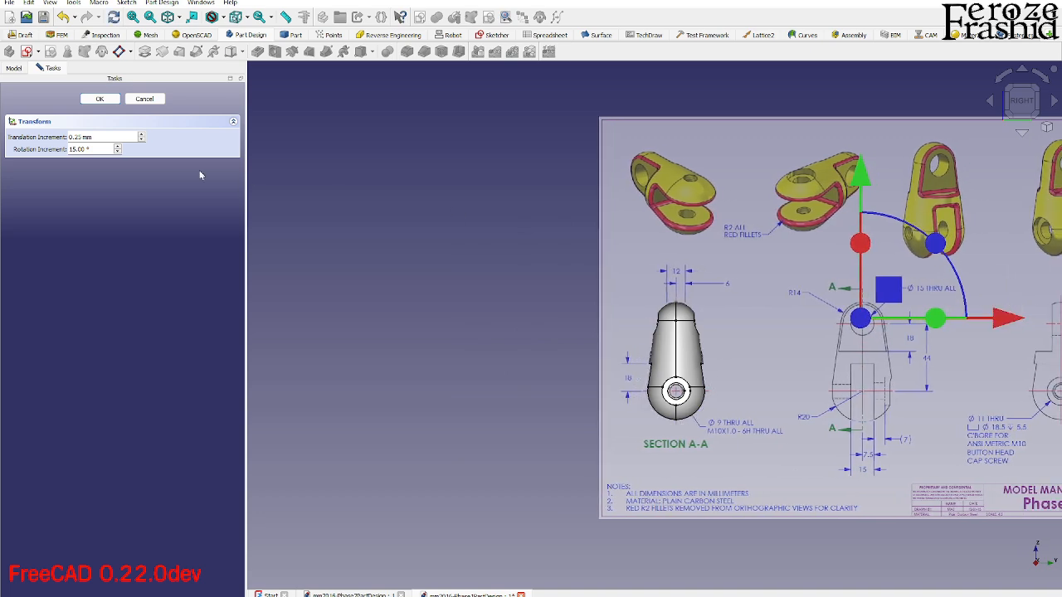
click(100, 99)
- Start a new sketch on the YZ-plane and section the body's display at the sketch plane
scroll(712, 389, up, 3)
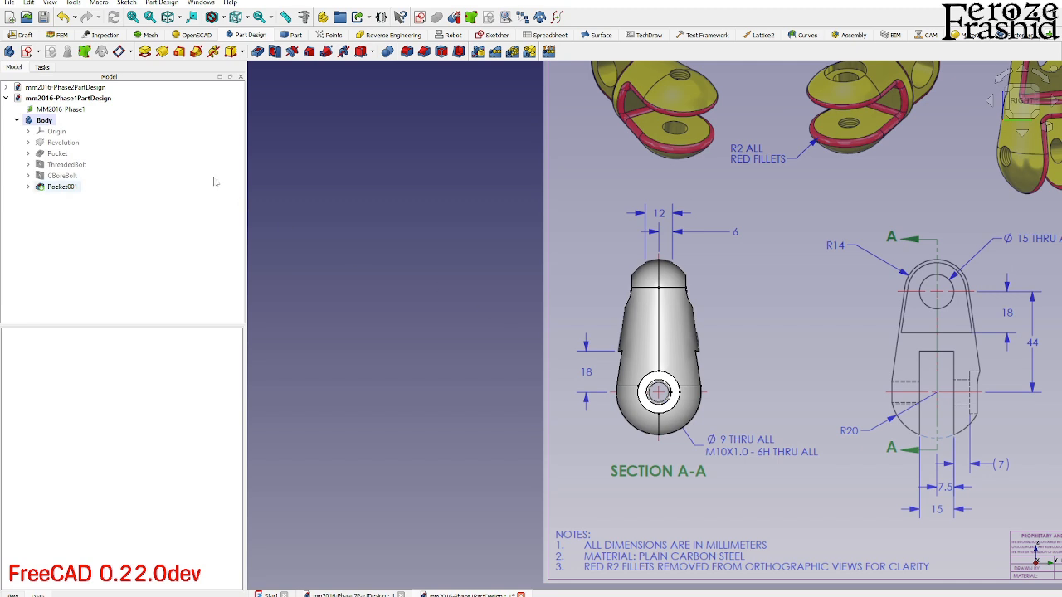
click(419, 17)
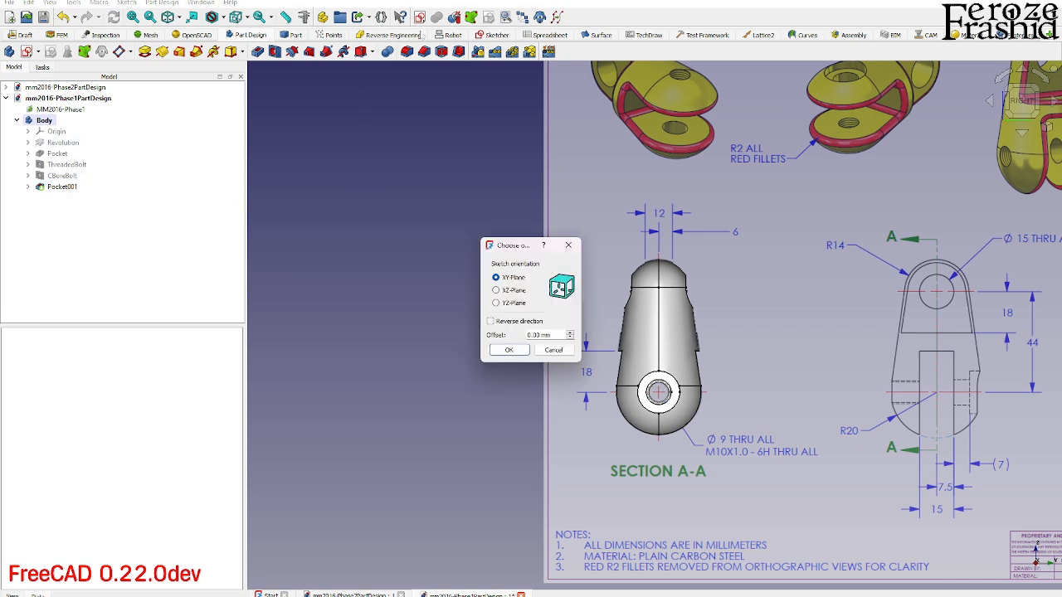
click(519, 304)
click(509, 349)
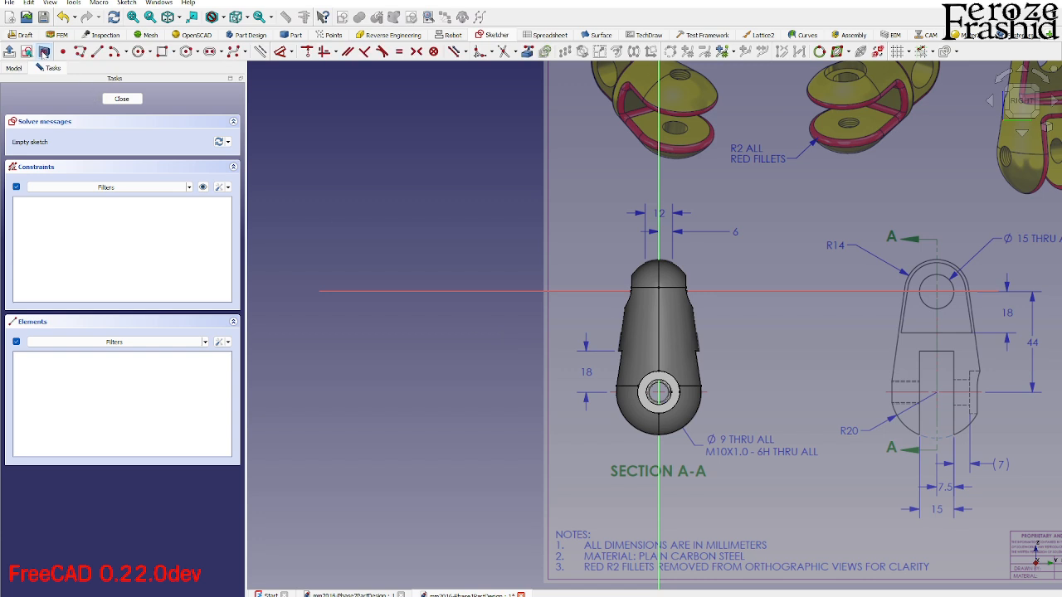
scroll(744, 294, up, 3)
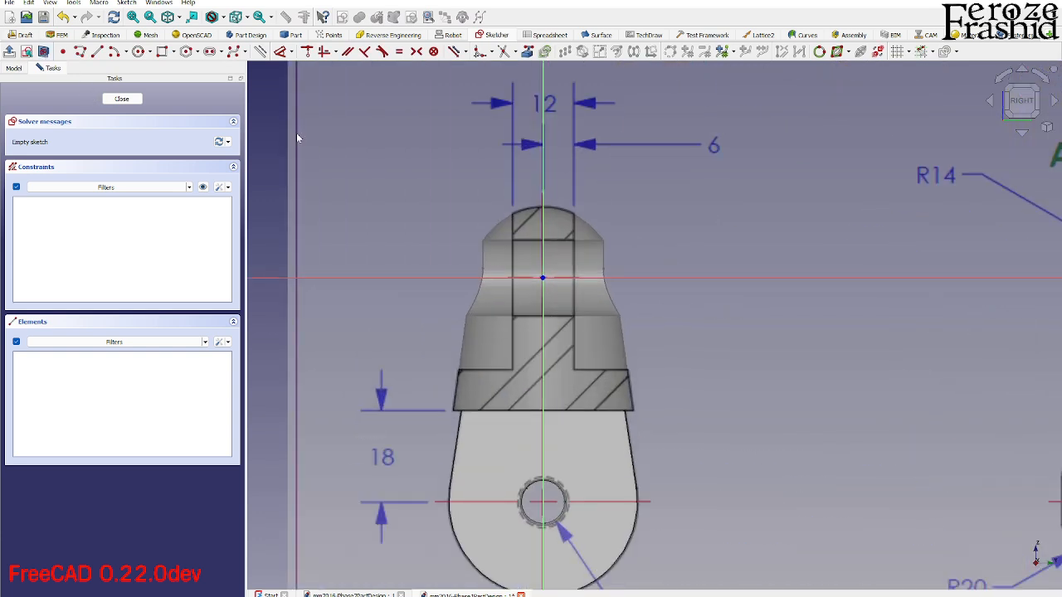
- Draw a rectangle beside the upper tab's left face, from about (-6, -18) mm up and outward past the body's top
click(162, 51)
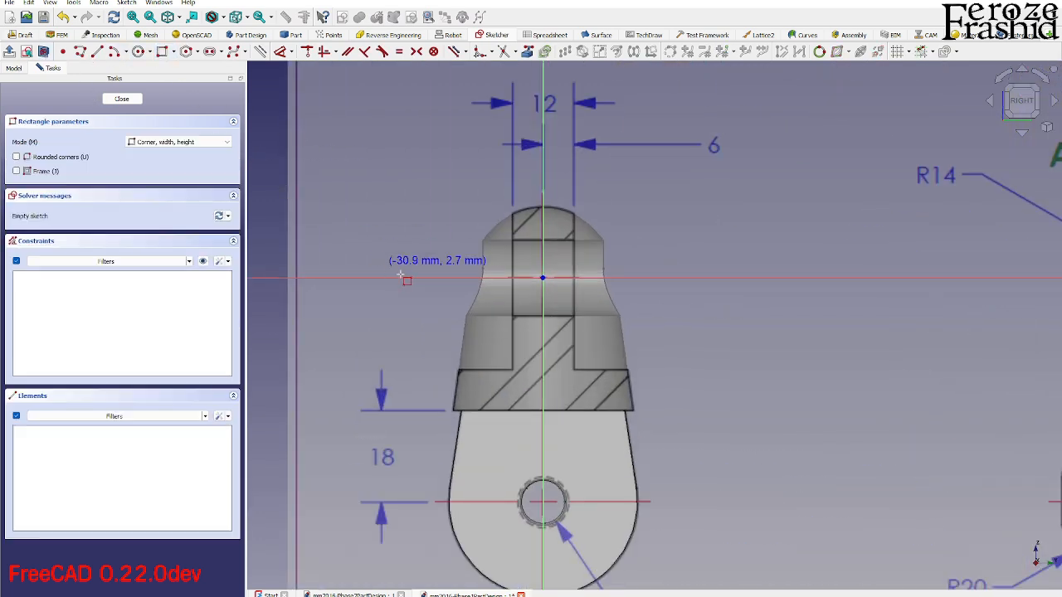
click(513, 368)
click(434, 184)
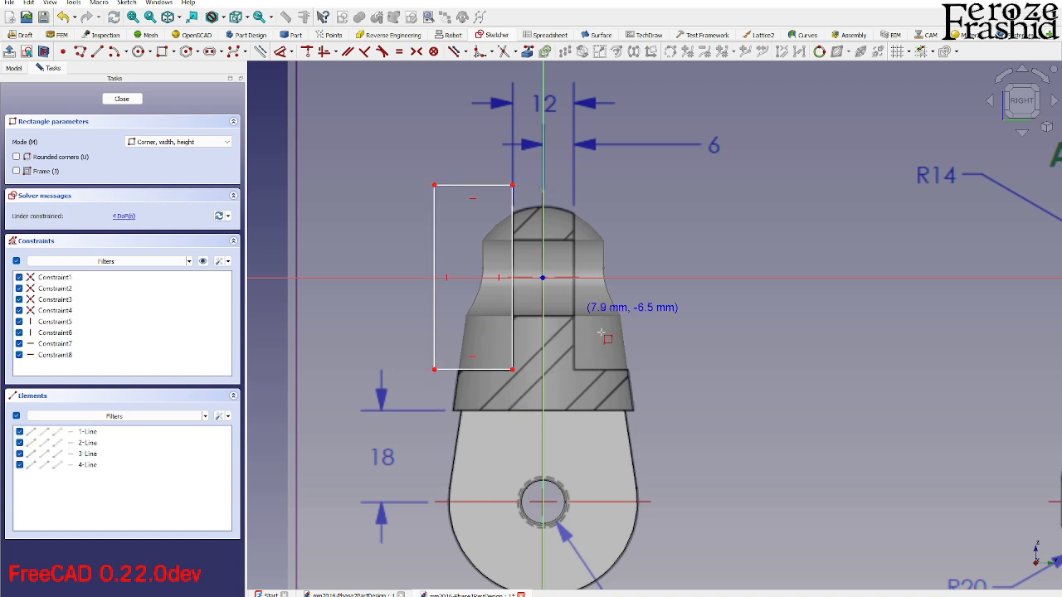
click(574, 369)
click(678, 194)
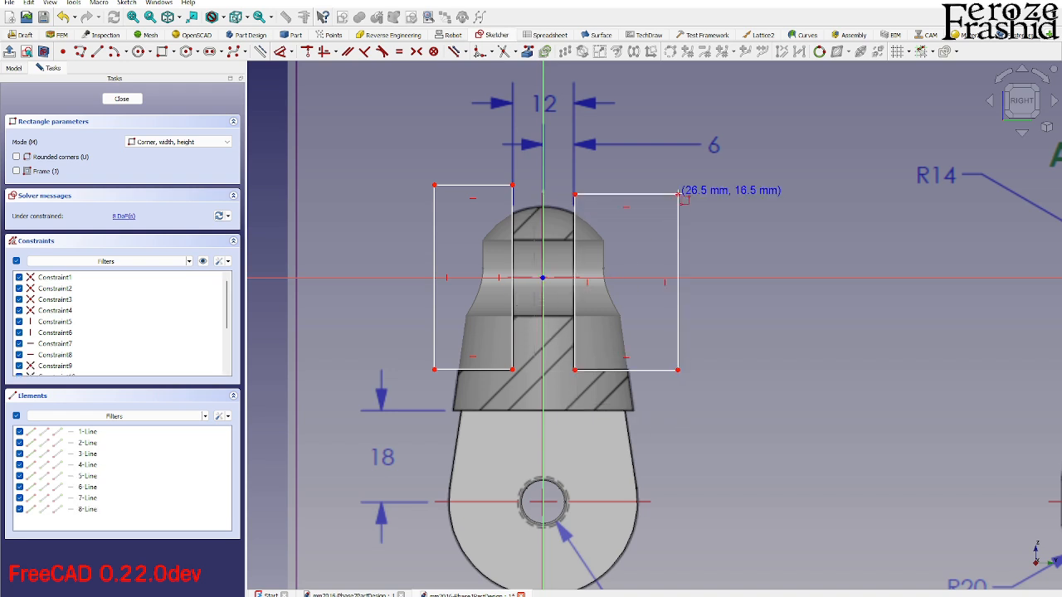
key(Escape)
double_click(678, 201)
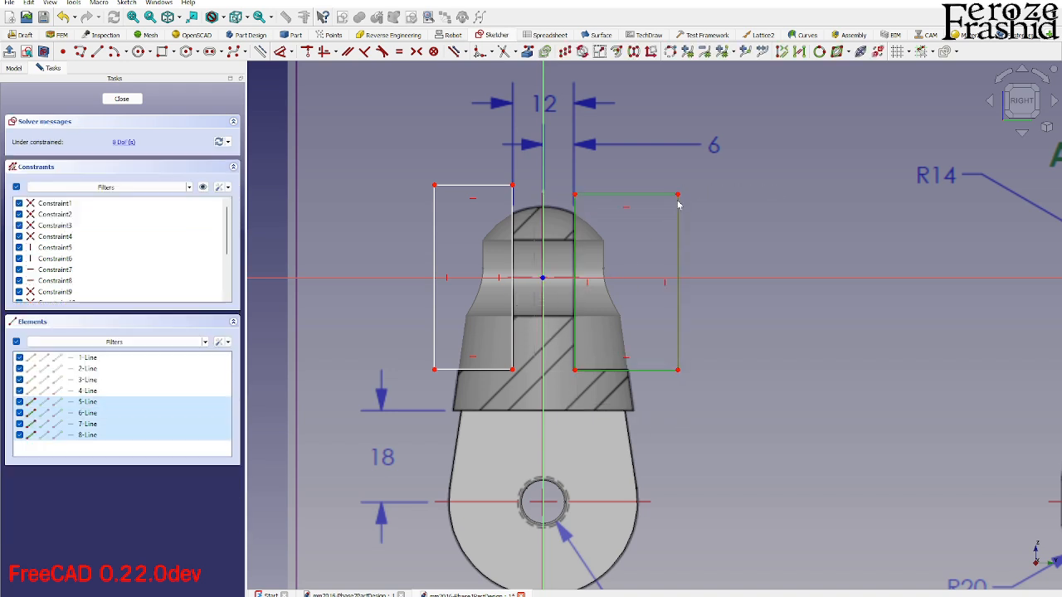
key(Delete)
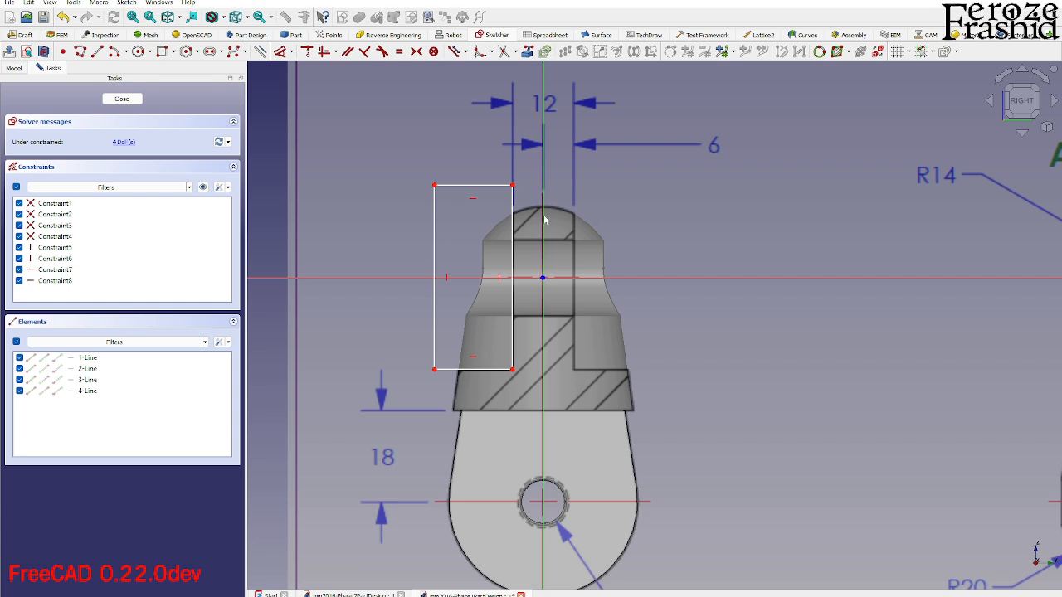
- Constrain the horizontal distance between the rectangle's upper-right corner and the sketch origin to 6 mm
click(513, 187)
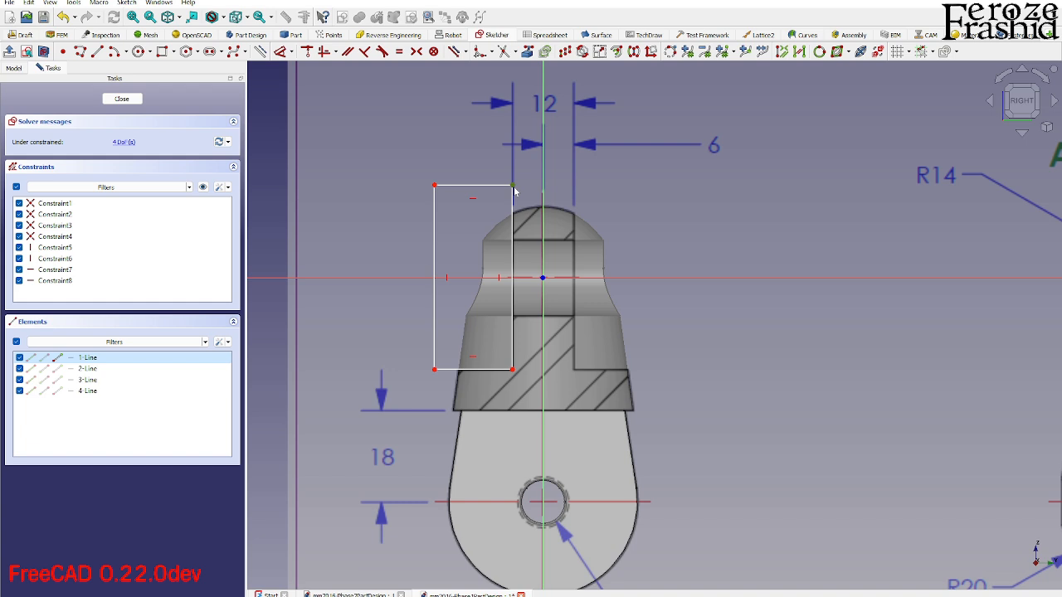
key(l)
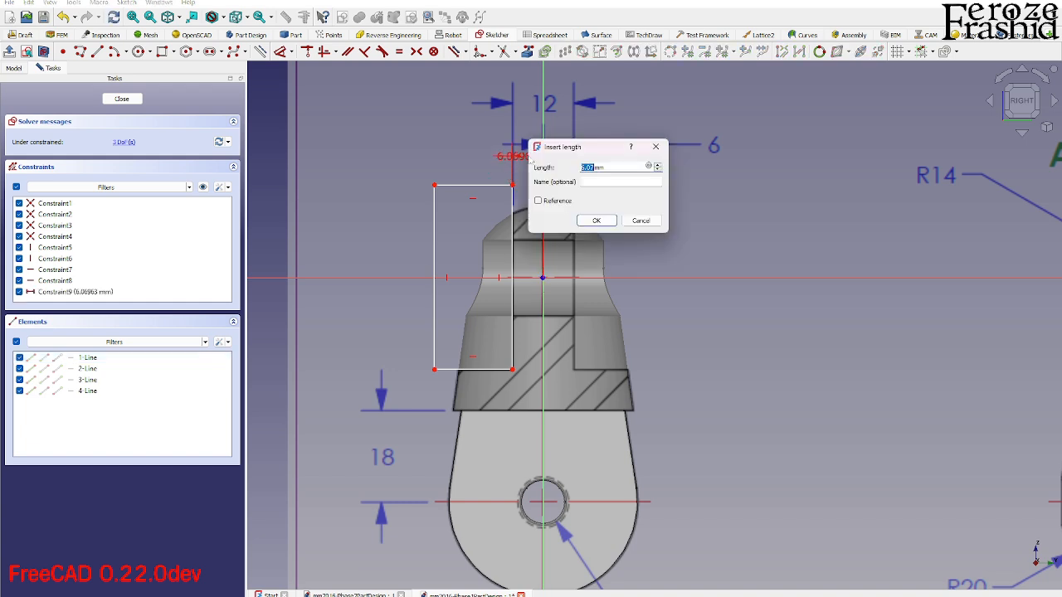
key(Return)
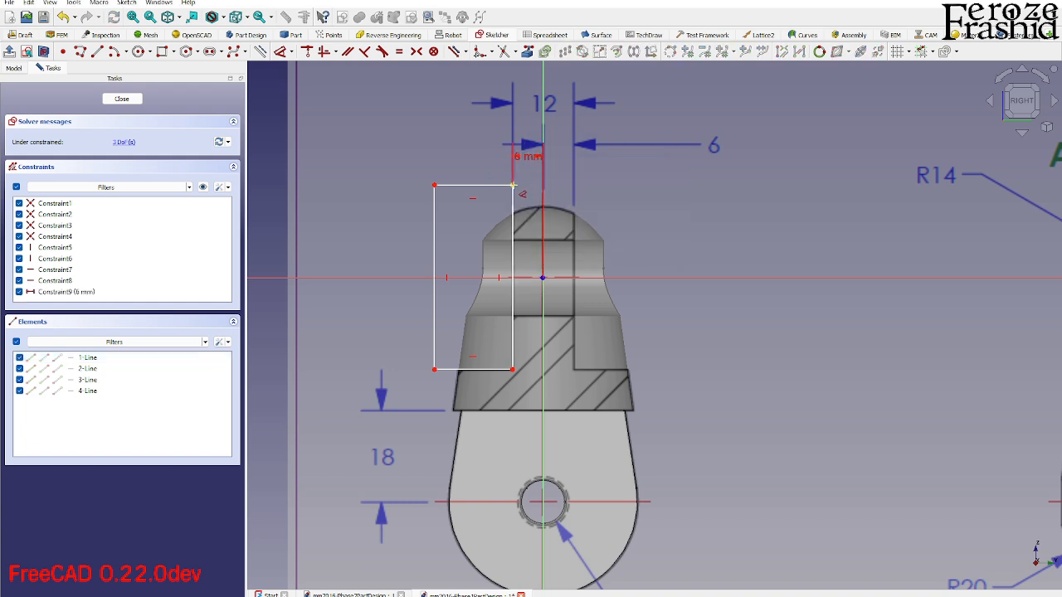
- Constrain the rectangle's upper-right corner 20 mm above the sketch origin and its lower-right corner 18 mm below it
click(653, 214)
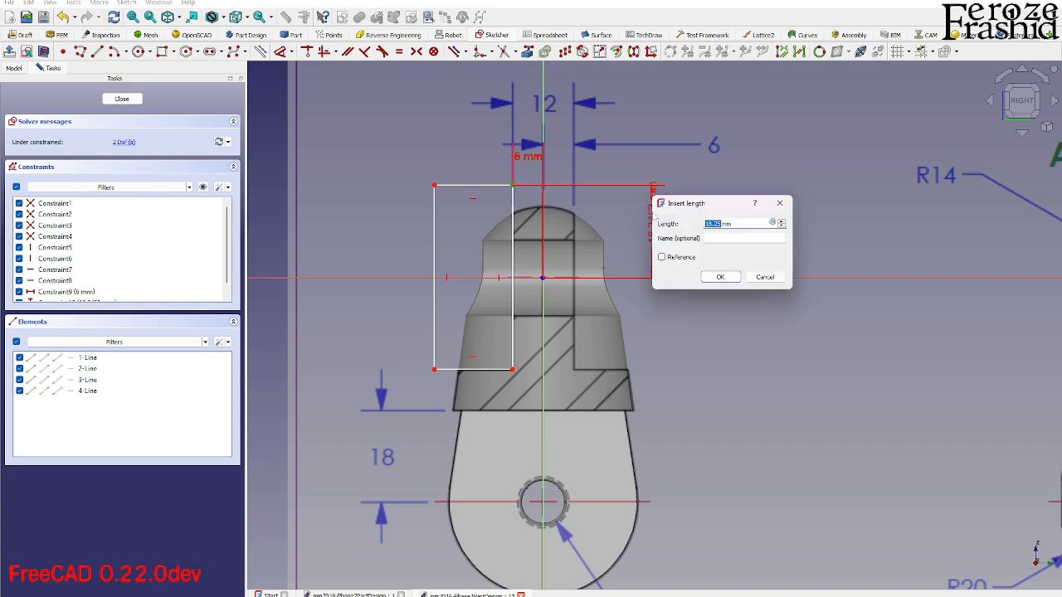
text(20)
key(Return)
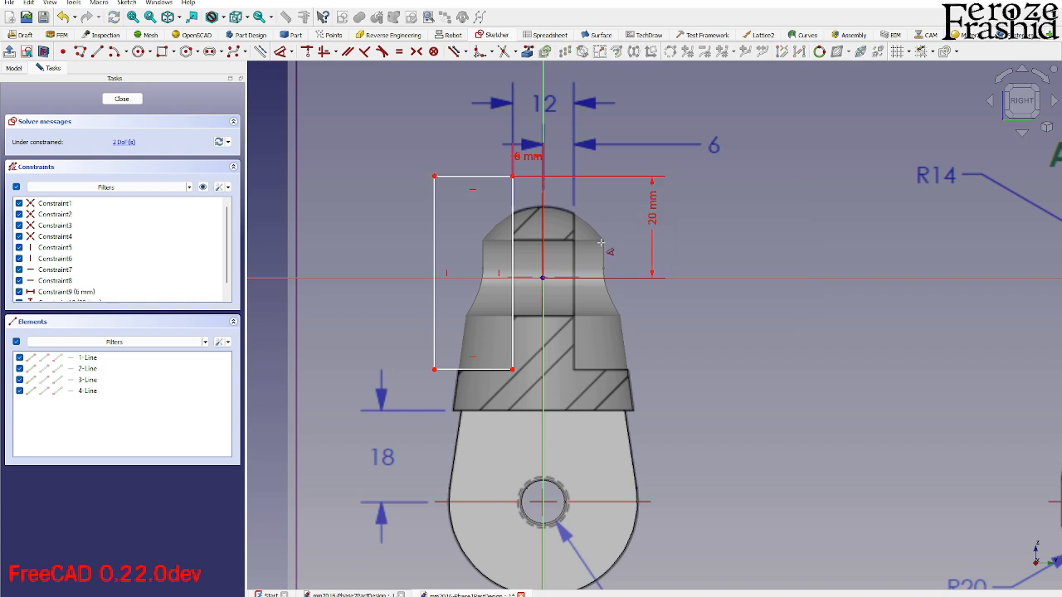
click(512, 370)
click(663, 362)
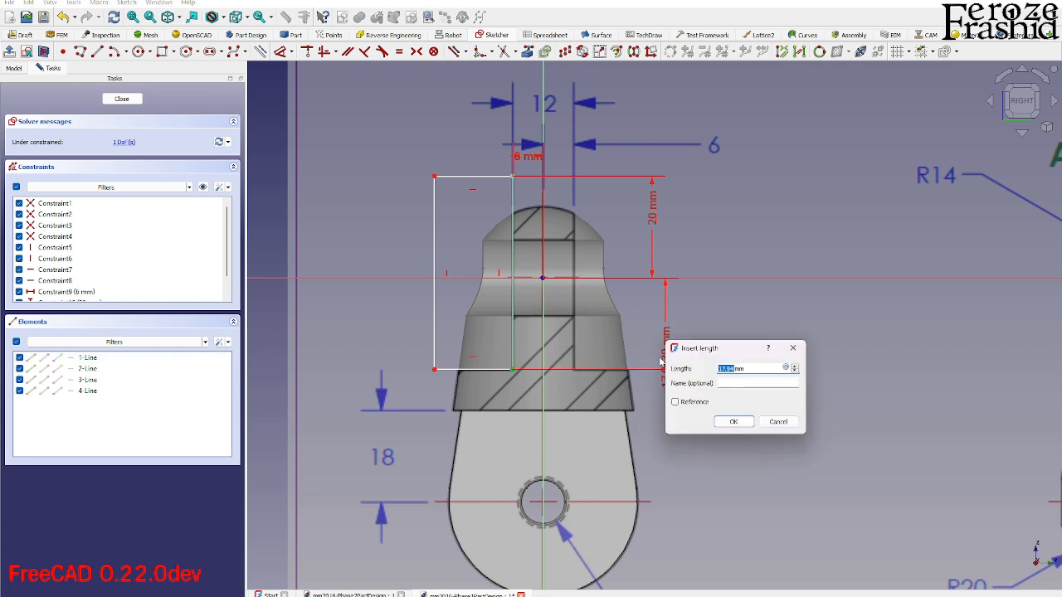
text(18)
key(Return)
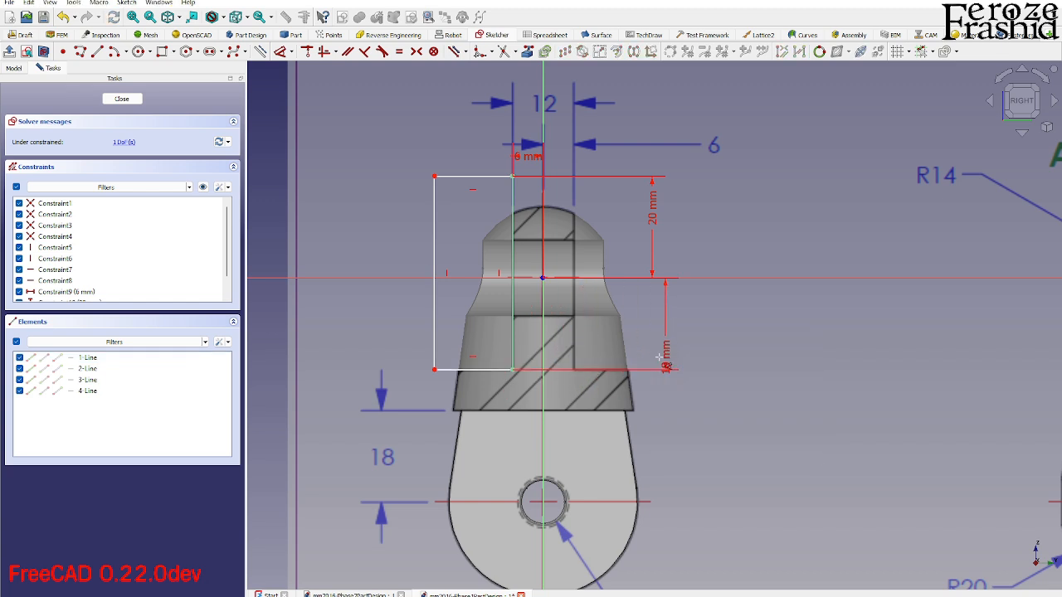
- Constrain the rectangle's width to 20 mm and finish the sketch
click(461, 177)
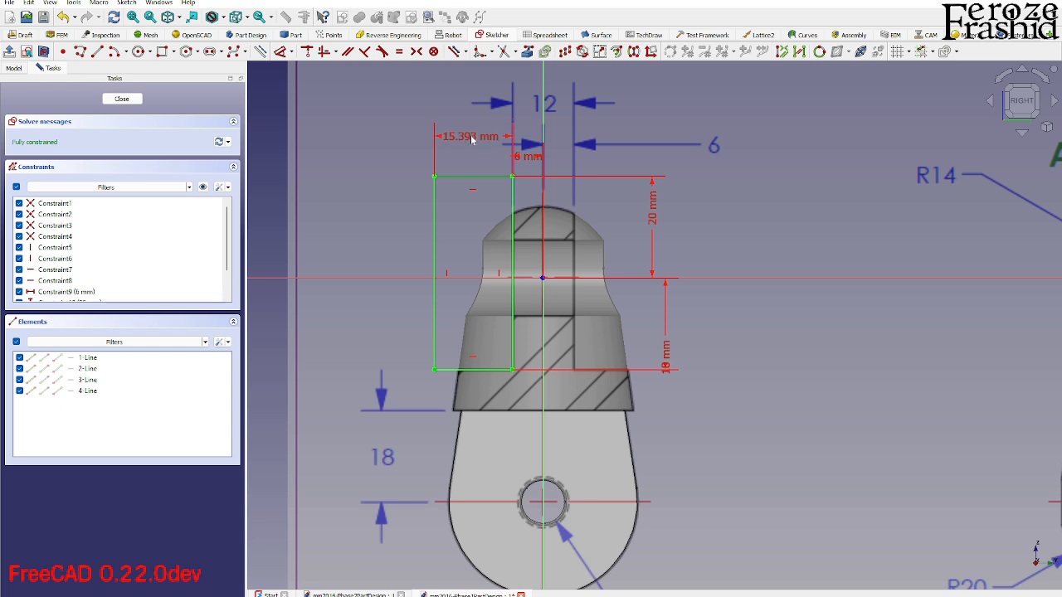
click(471, 138)
text(20)
key(Return)
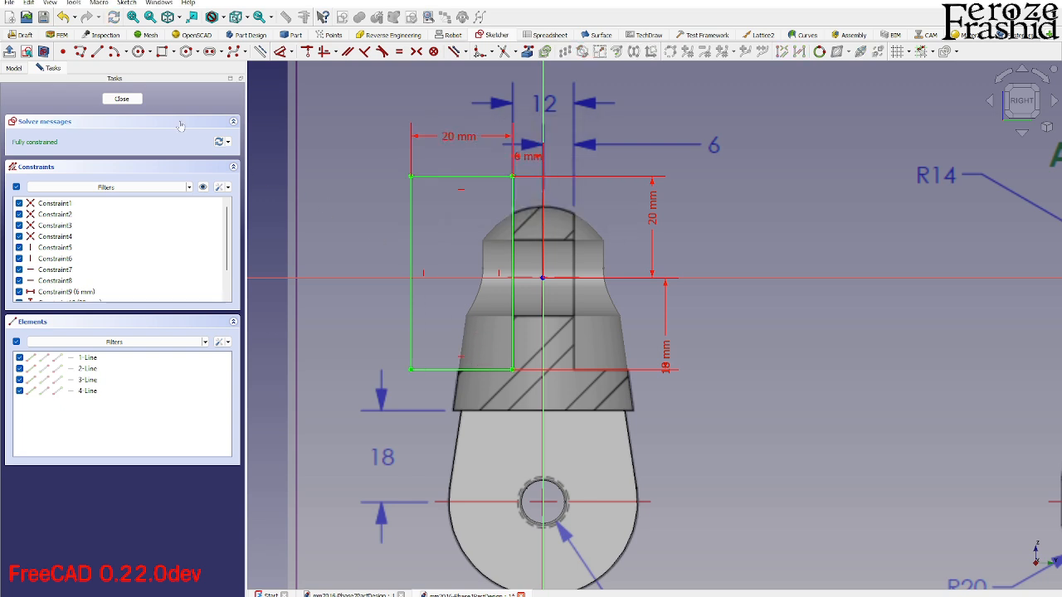
click(135, 100)
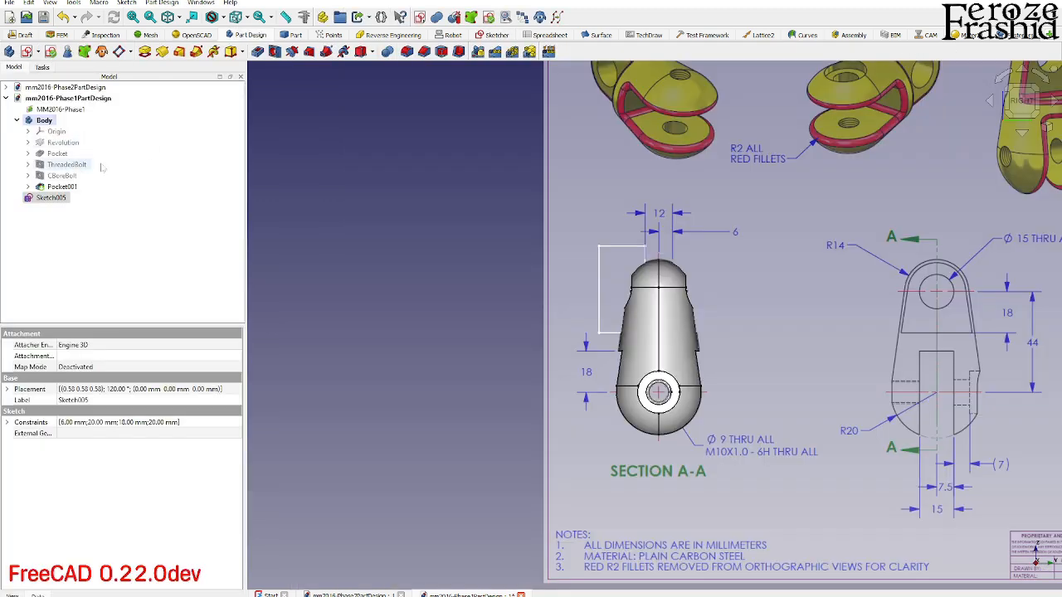
- Move Sketch005 into the Body and cut it as a pocket through all, symmetric to the sketch plane
drag(51, 198, 46, 122)
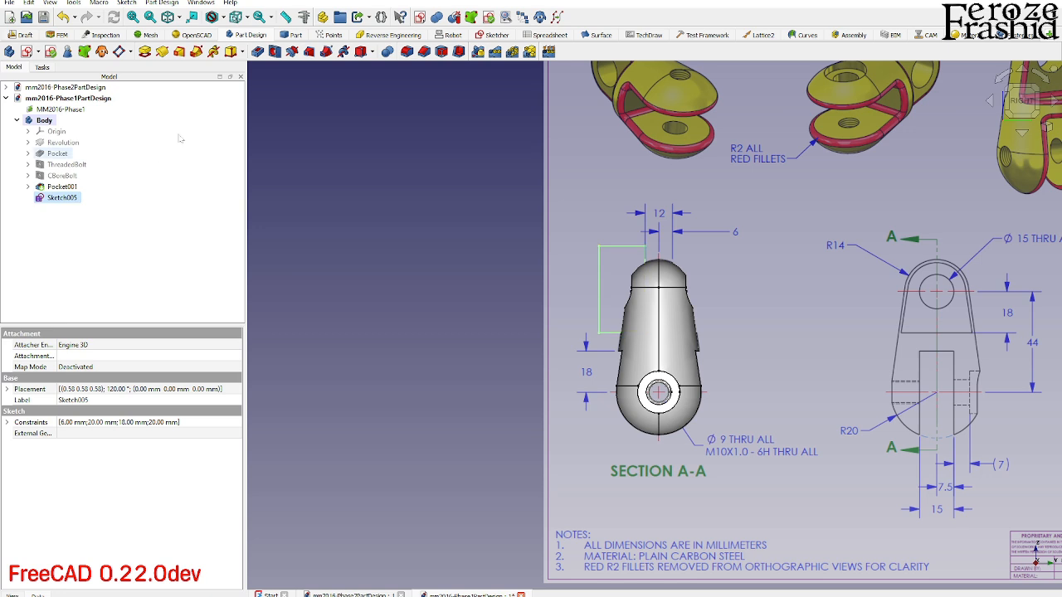
click(257, 52)
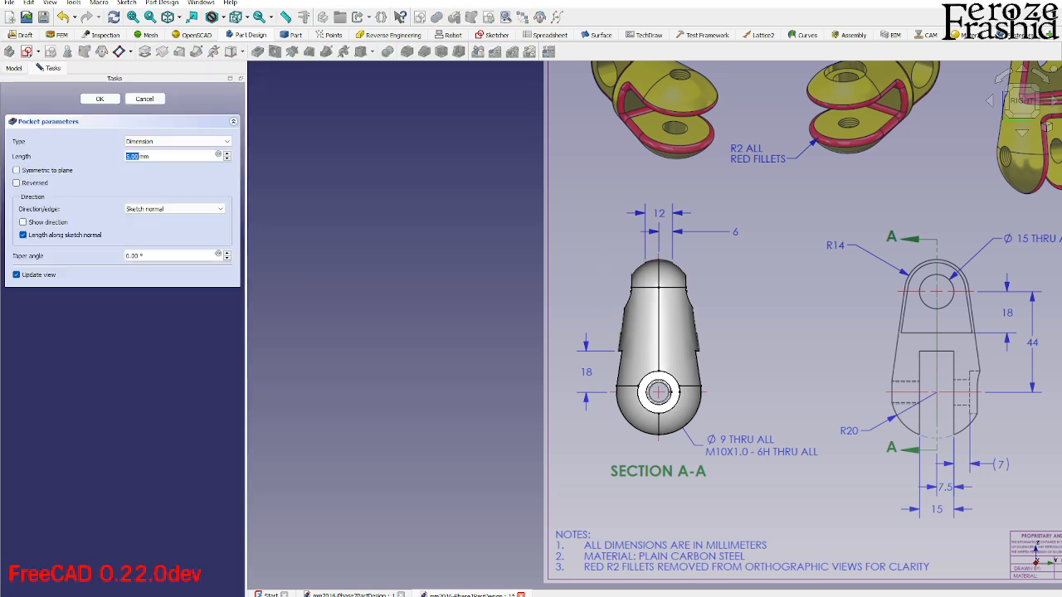
click(144, 143)
click(140, 157)
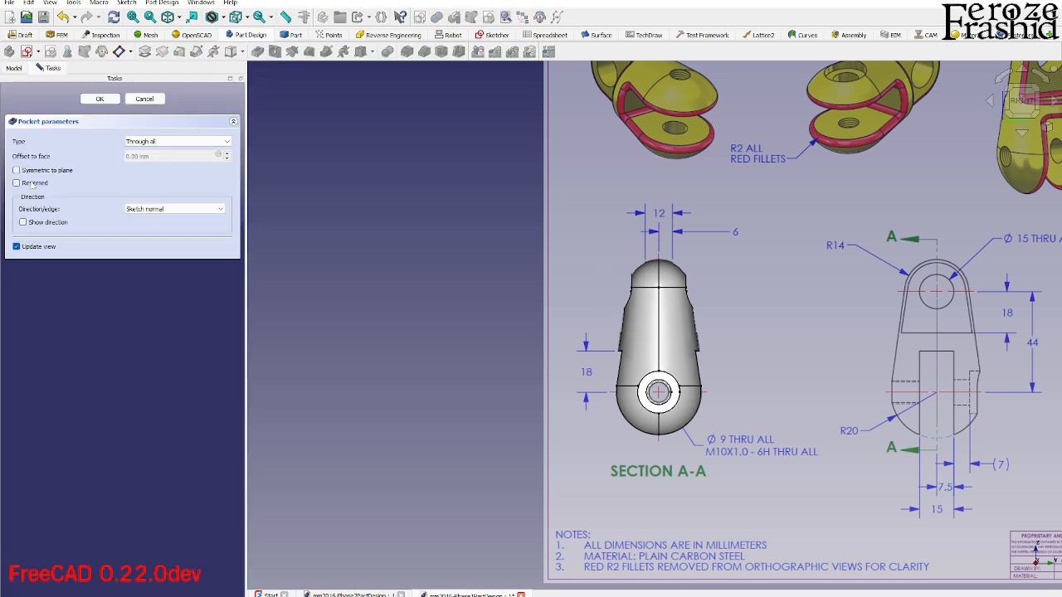
click(33, 171)
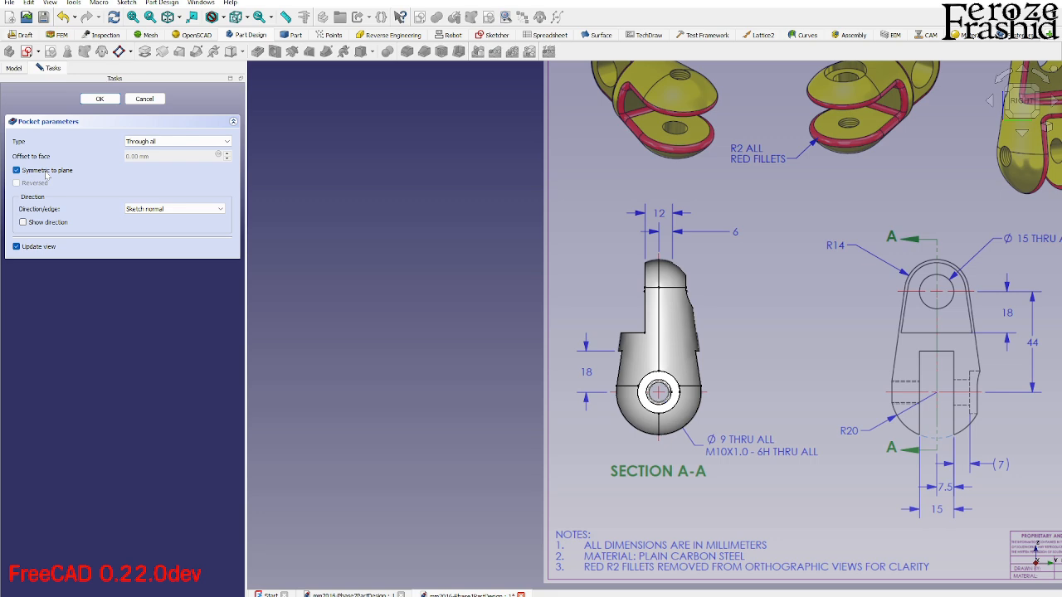
click(98, 99)
- Mirror the tab's side-cut pocket to the opposite side about the vertical sketch axis, transforming tool shapes
scroll(679, 318, up, 3)
middle_drag(678, 318, 705, 338)
click(63, 198)
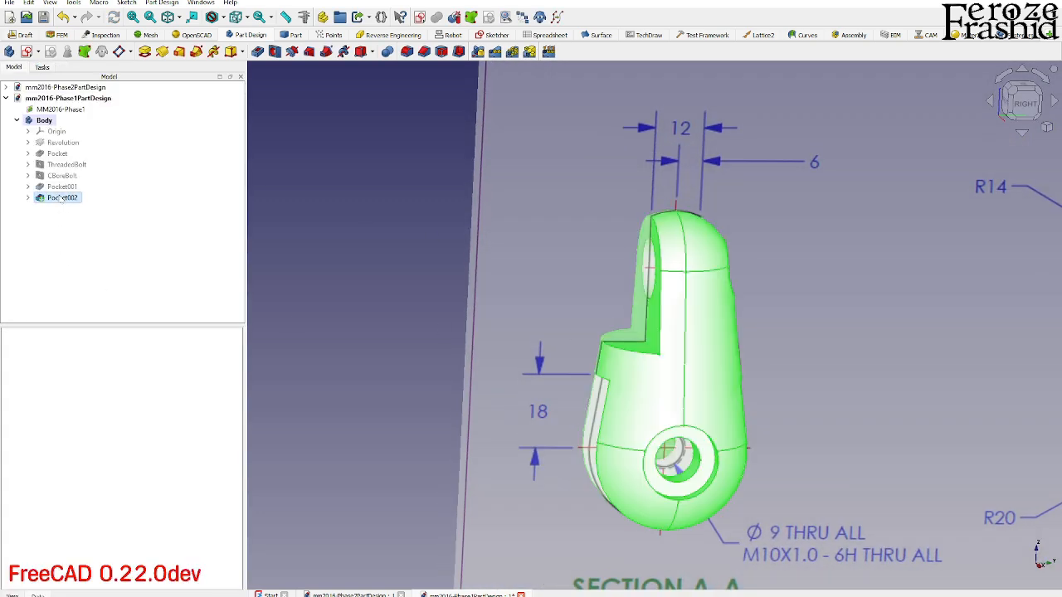
scroll(424, 364, down, 1)
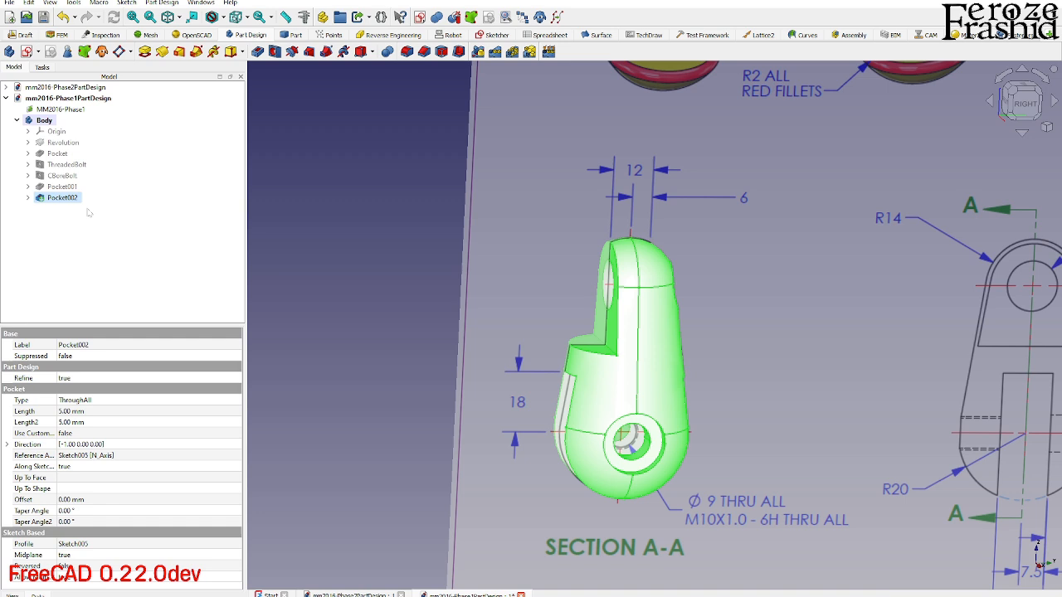
click(479, 53)
middle_drag(382, 269, 543, 291)
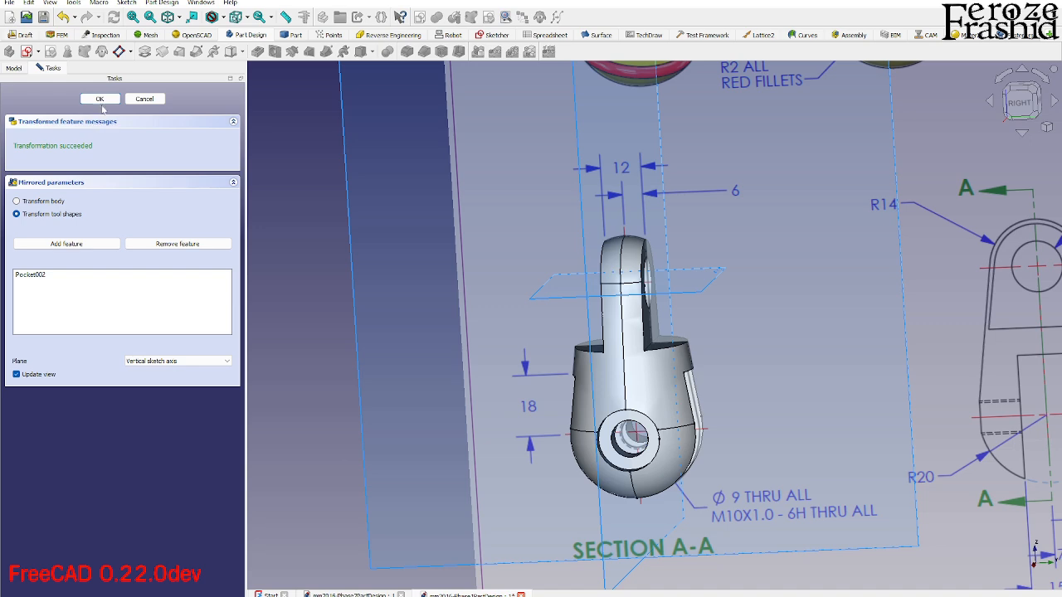
click(105, 105)
- Hide the MM2016-Phase1 drawing image and inspect the body from several sides
middle_drag(588, 389, 604, 406)
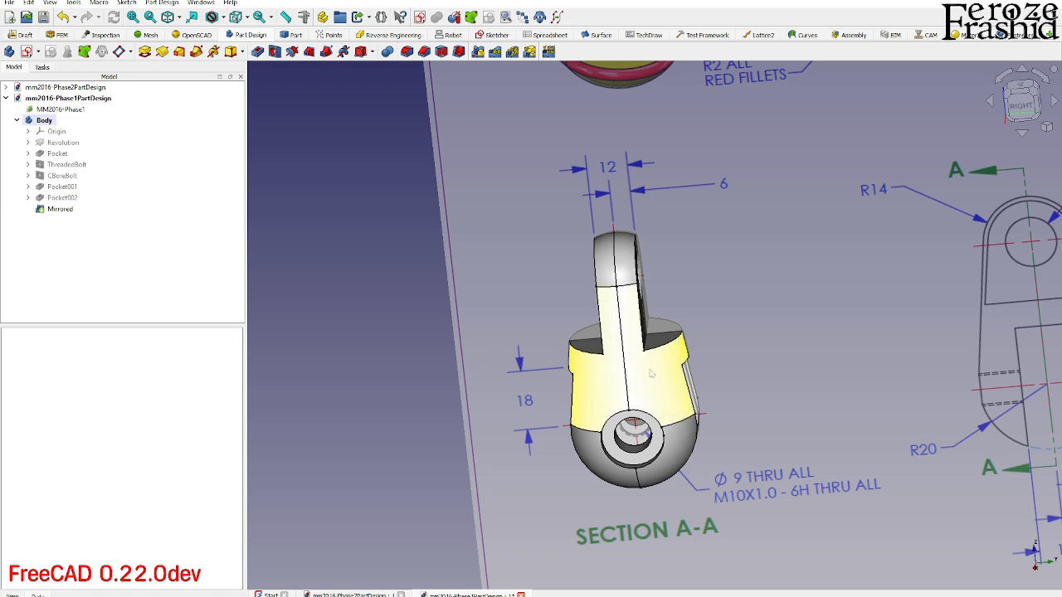
click(485, 329)
key(space)
middle_drag(580, 393, 652, 367)
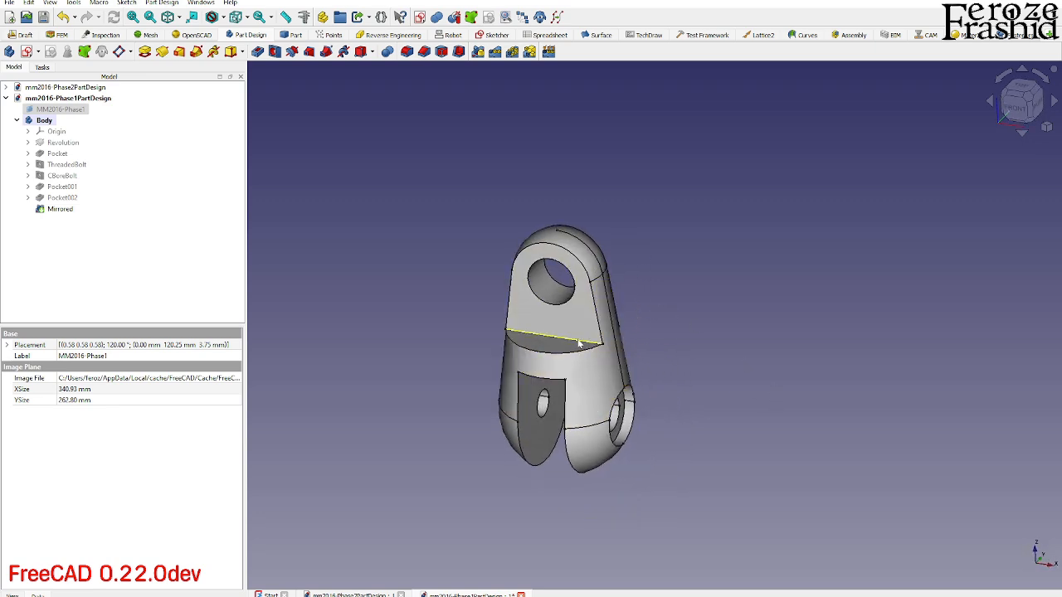
middle_drag(580, 343, 729, 381)
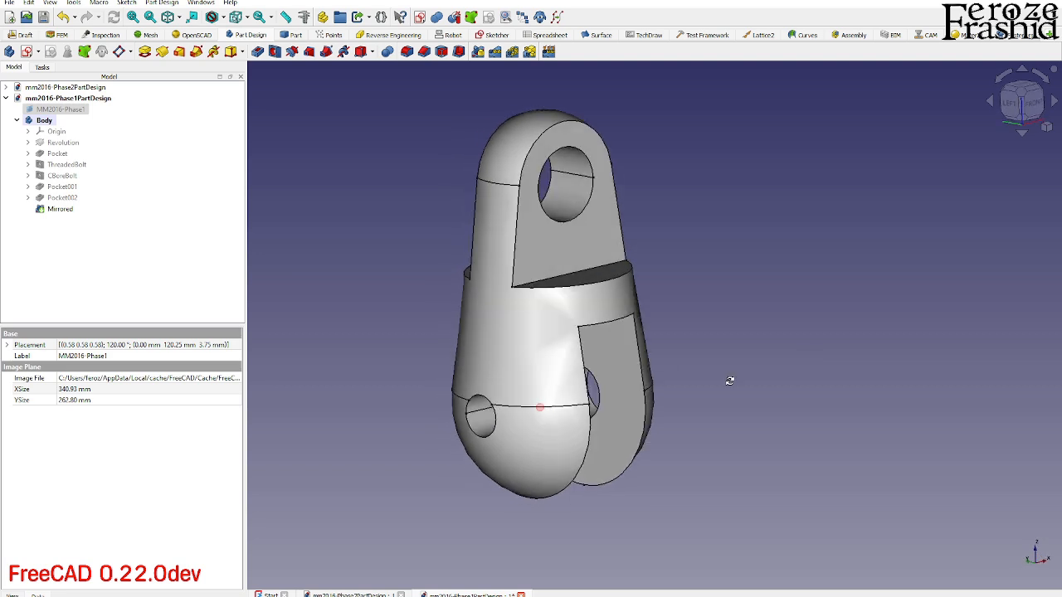
- Set the ThreadedBolt hole's Model Thread property to true
click(481, 415)
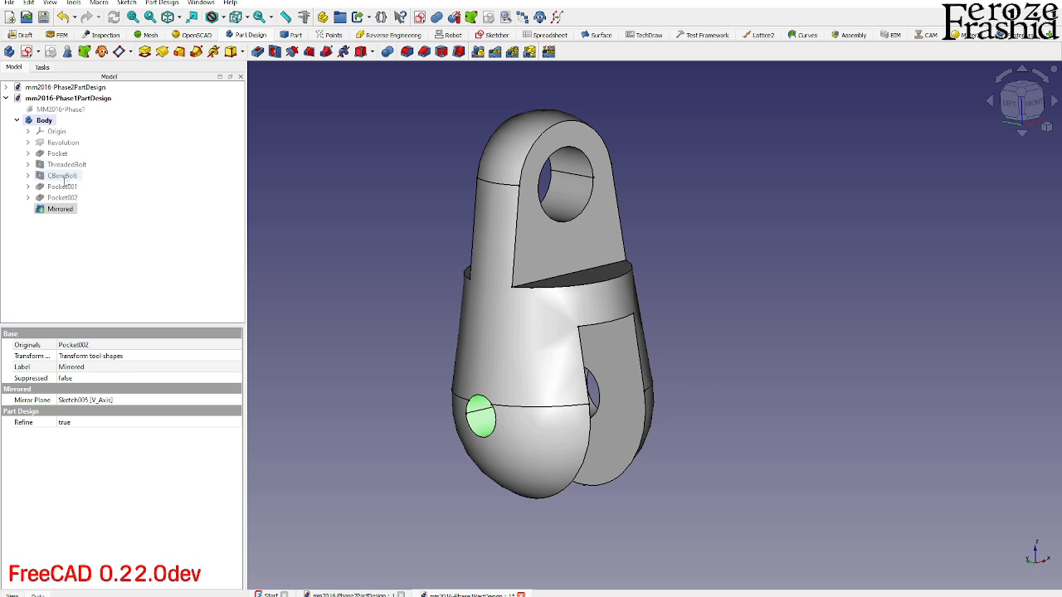
click(67, 166)
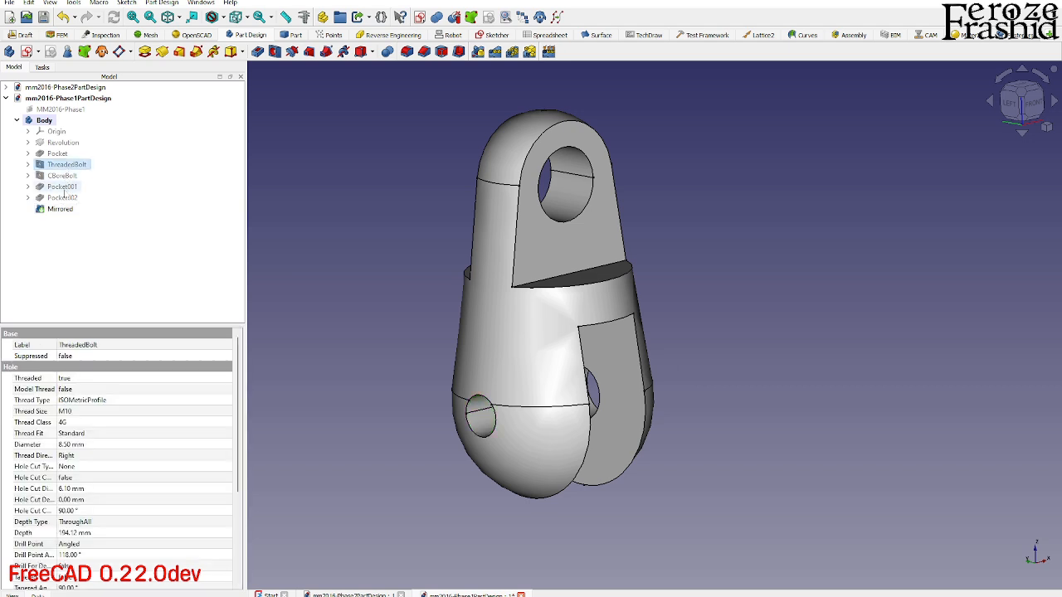
scroll(181, 498, down, 5)
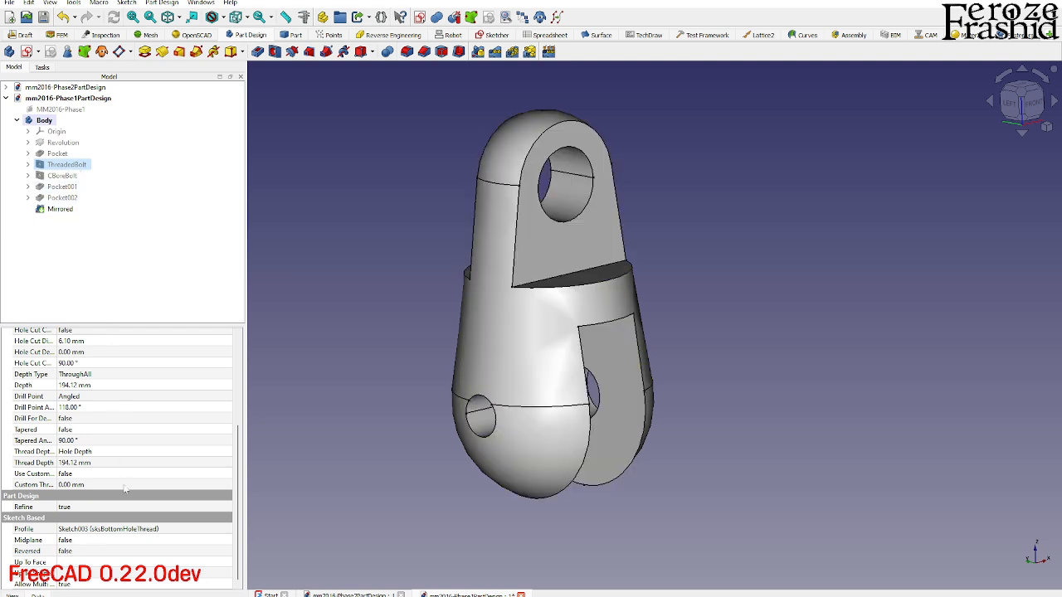
scroll(115, 496, up, 5)
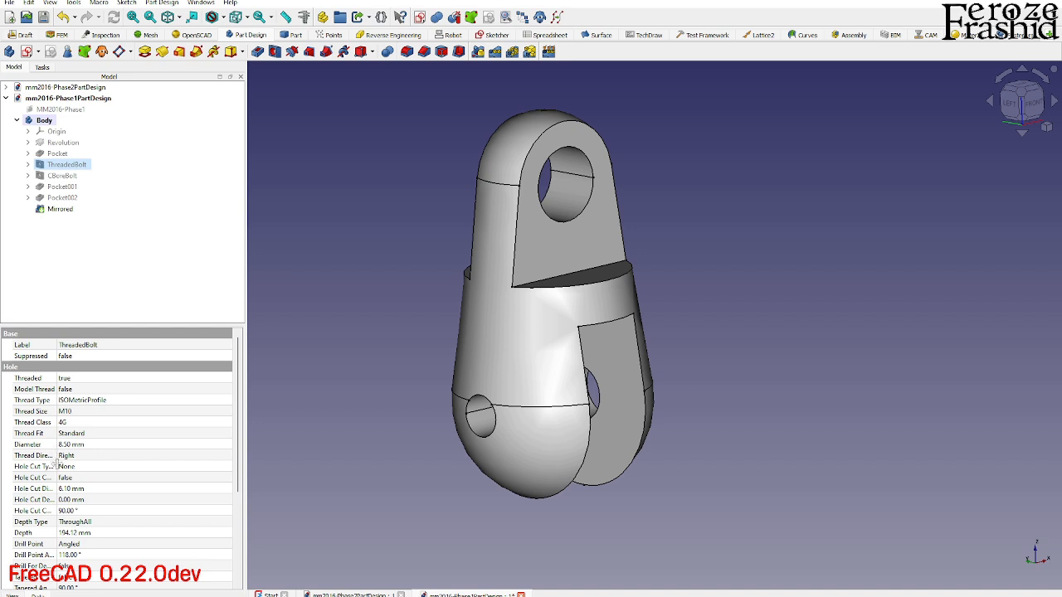
click(74, 390)
click(76, 408)
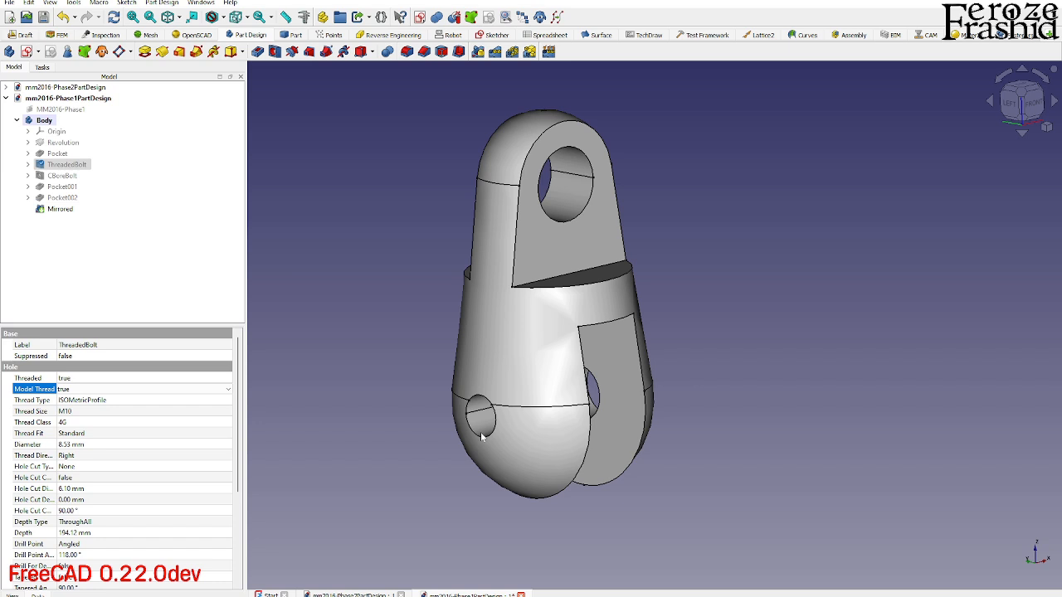
- Check the modelled thread in the bolt hole and set the ThreadedBolt hole's Model Thread property to false
scroll(482, 437, up, 6)
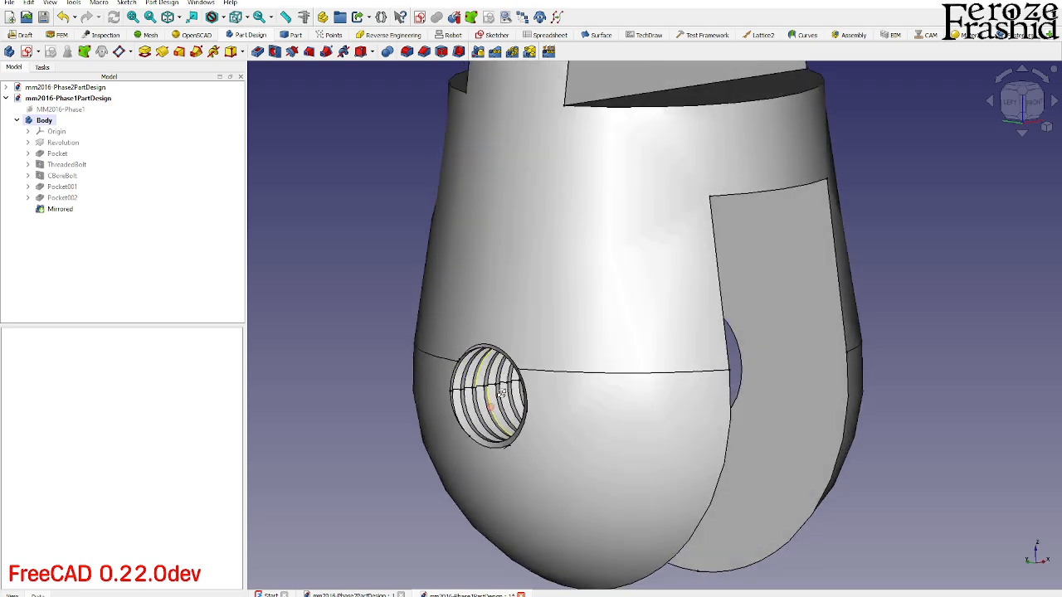
middle_drag(501, 393, 528, 388)
scroll(513, 393, down, 2)
middle_drag(581, 452, 484, 452)
scroll(483, 452, down, 2)
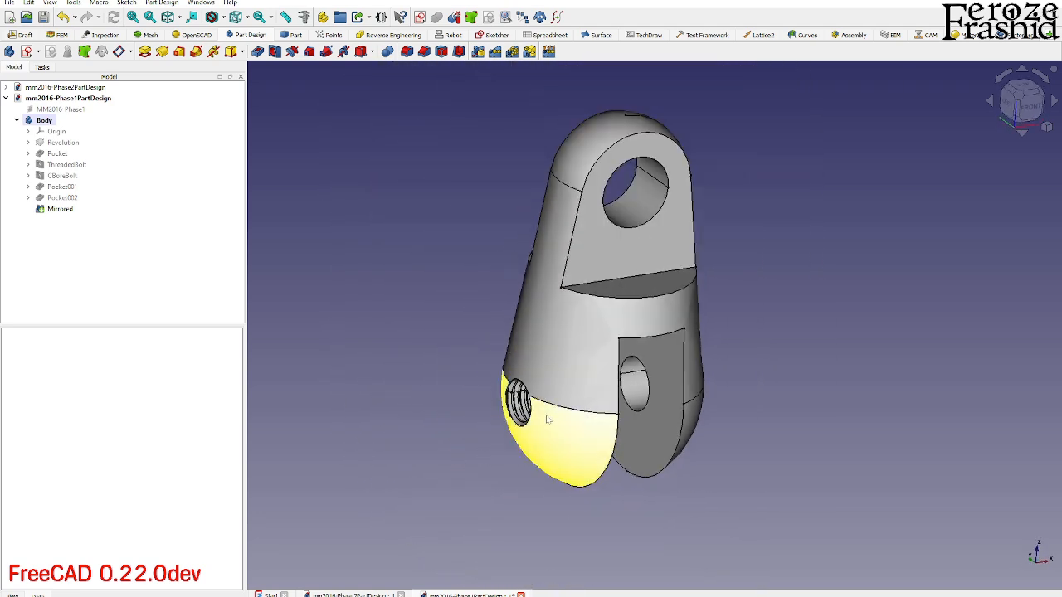
click(67, 166)
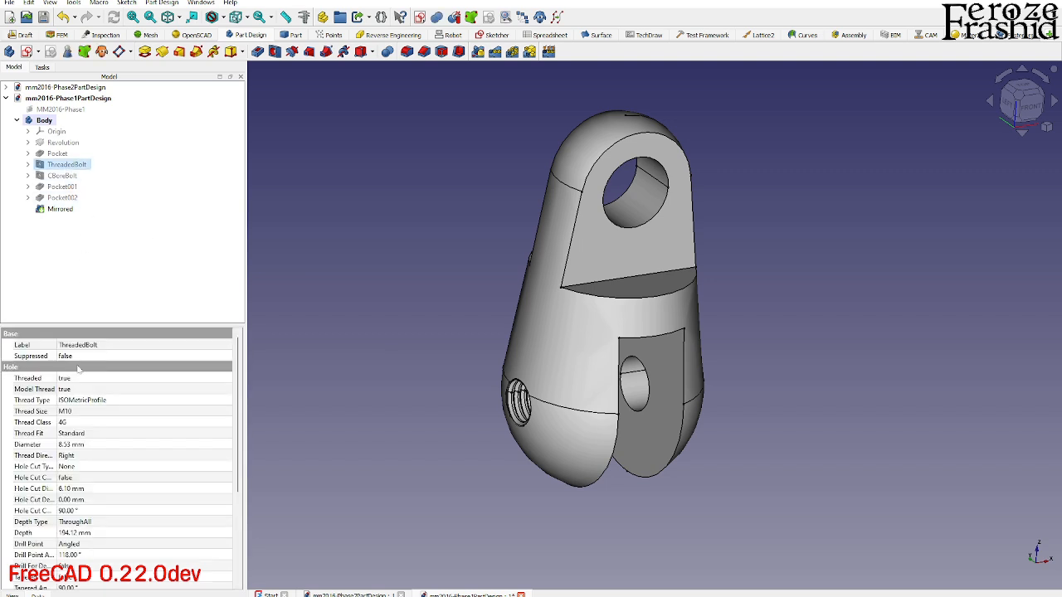
click(75, 390)
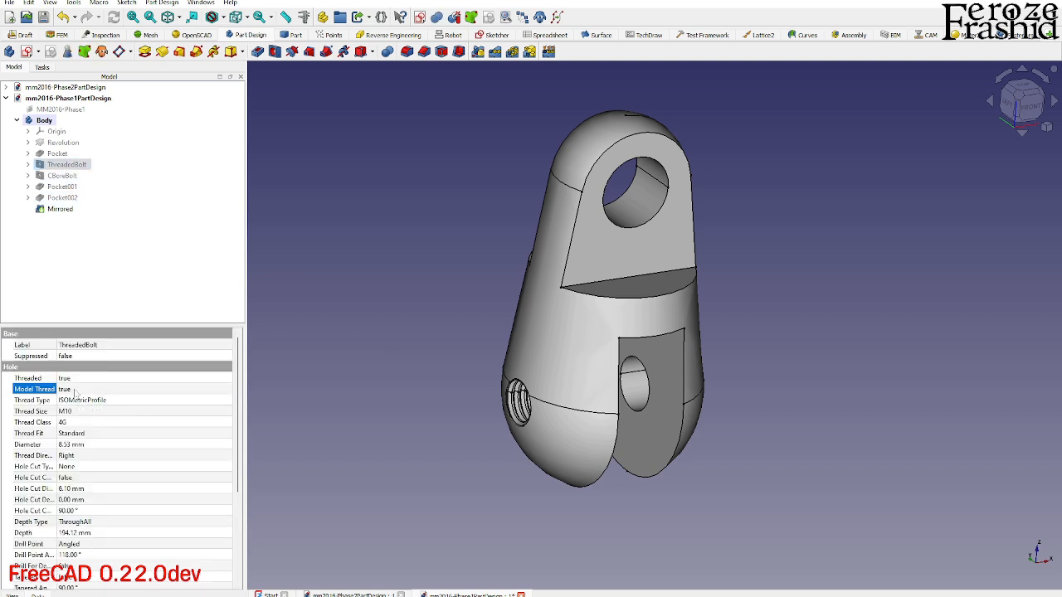
click(75, 390)
click(77, 399)
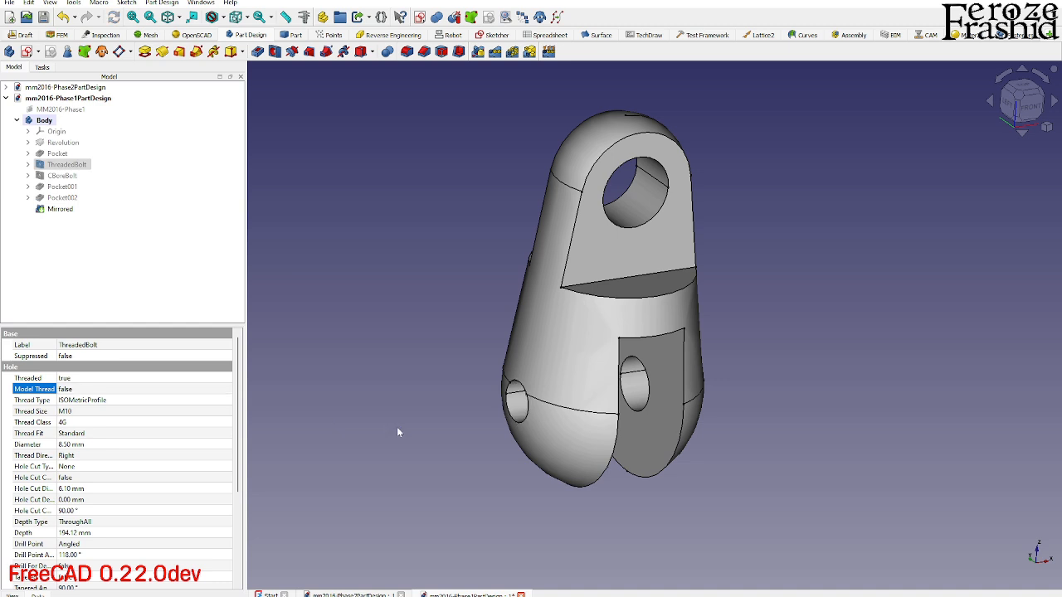
click(396, 426)
- Fillet the four inner corner edges of the bottom slot and the tab's side cuts with a 2 mm radius
middle_drag(645, 436, 565, 481)
scroll(566, 483, down, 3)
middle_drag(628, 419, 485, 452)
middle_drag(616, 469, 588, 434)
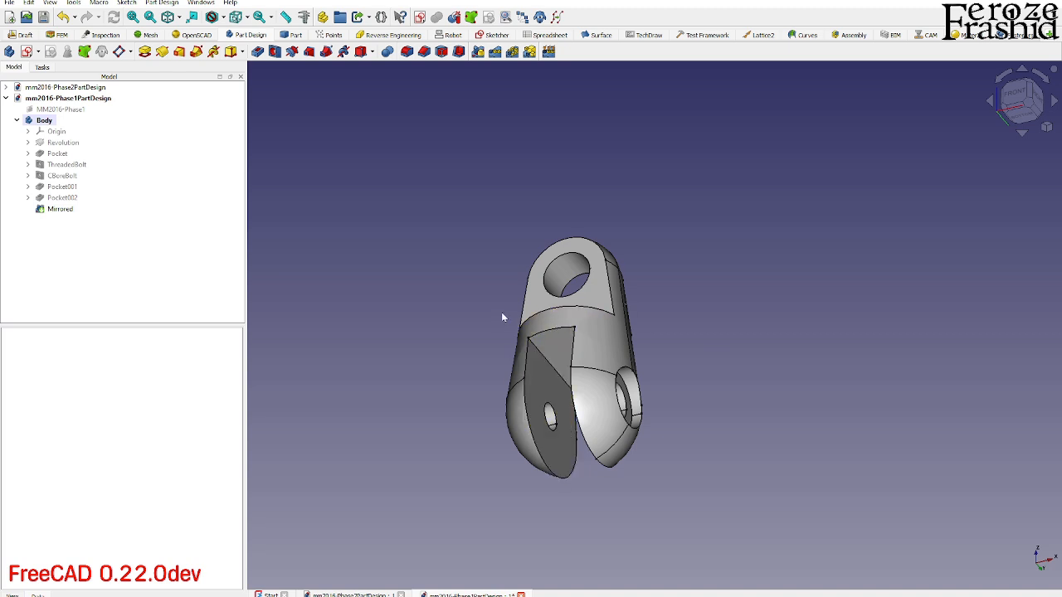
scroll(502, 313, up, 4)
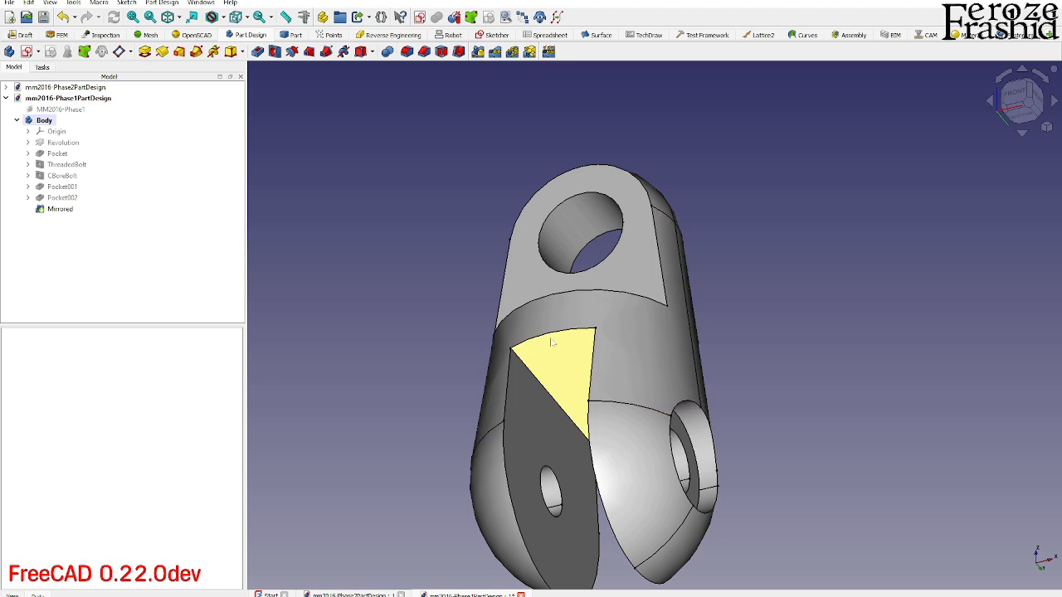
click(535, 380)
middle_drag(535, 379, 685, 359)
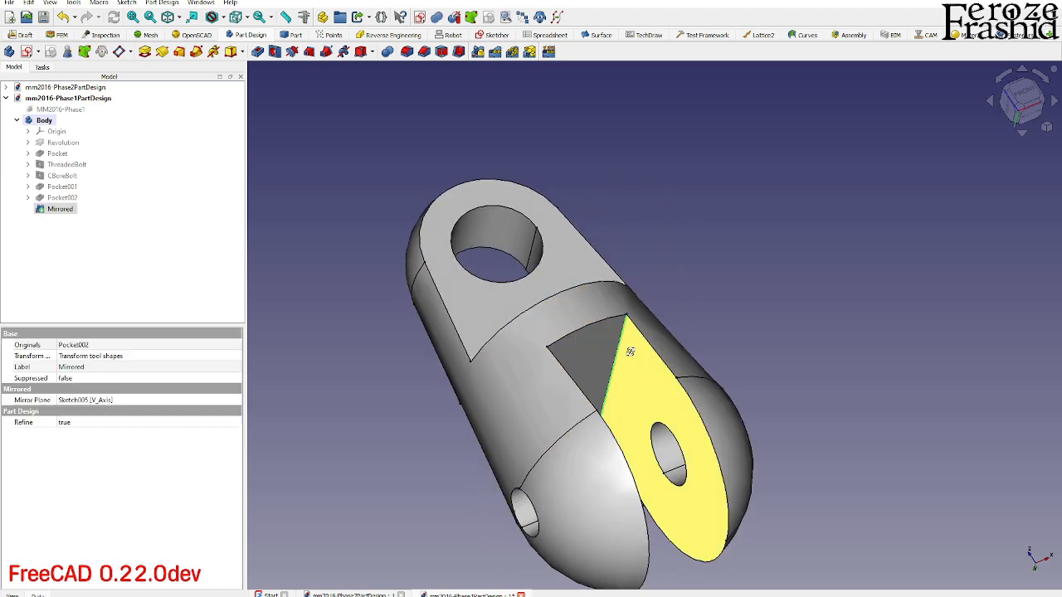
middle_drag(619, 360, 517, 451)
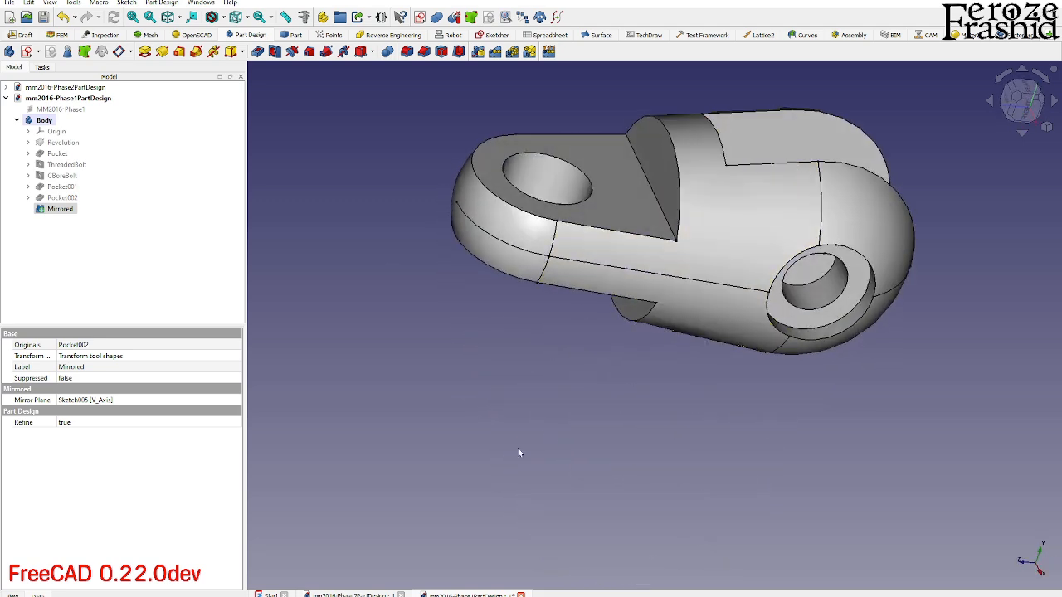
click(666, 220)
click(407, 52)
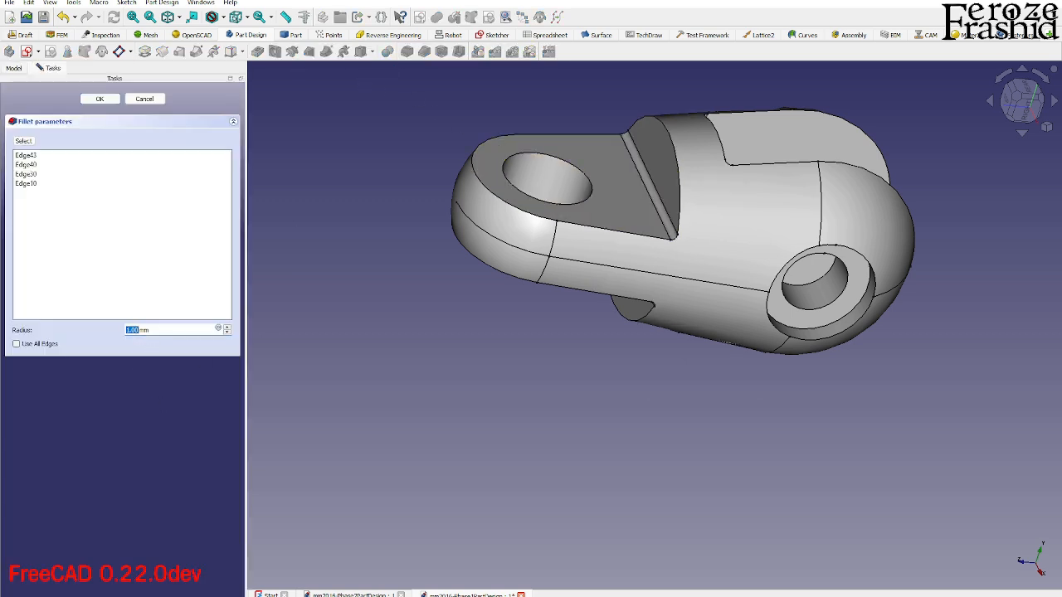
text(2)
click(99, 99)
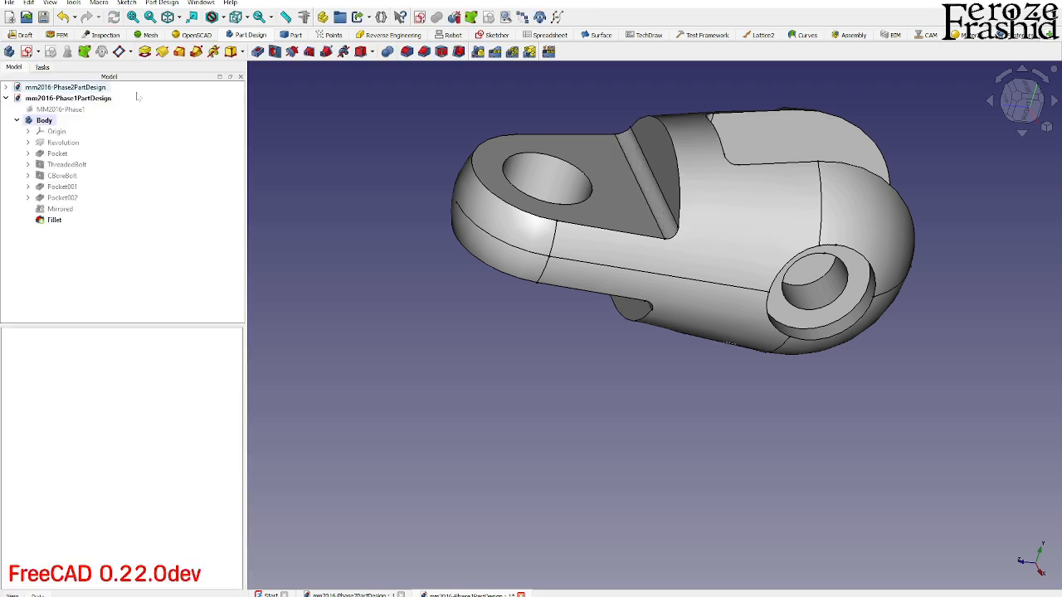
- Fillet the outer rim edges of the tab faces and both arms of the bottom slot with a 2 mm radius
middle_drag(594, 249, 712, 261)
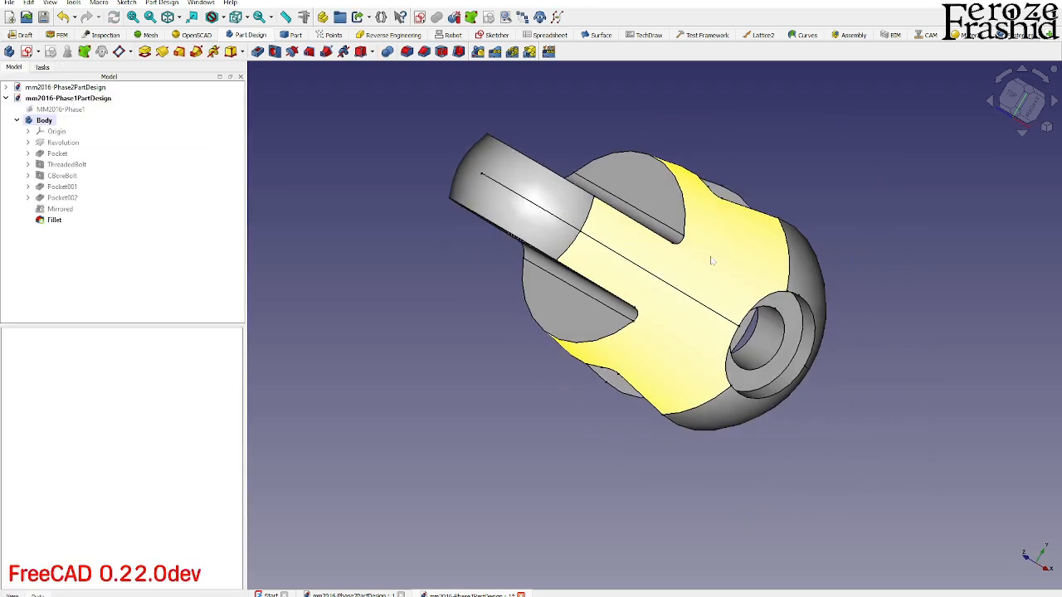
click(638, 316)
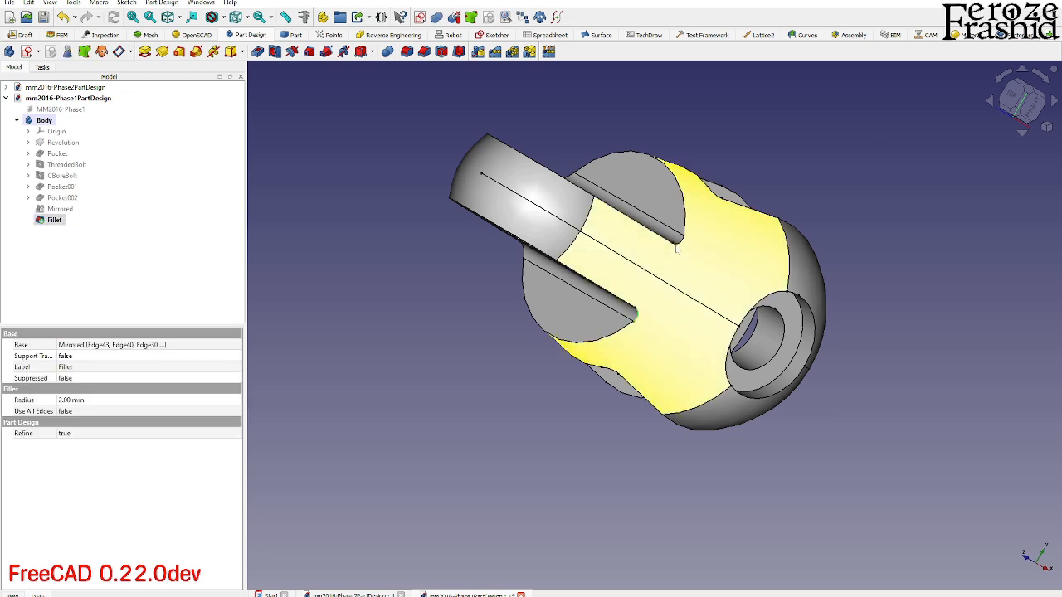
middle_drag(680, 244, 683, 330)
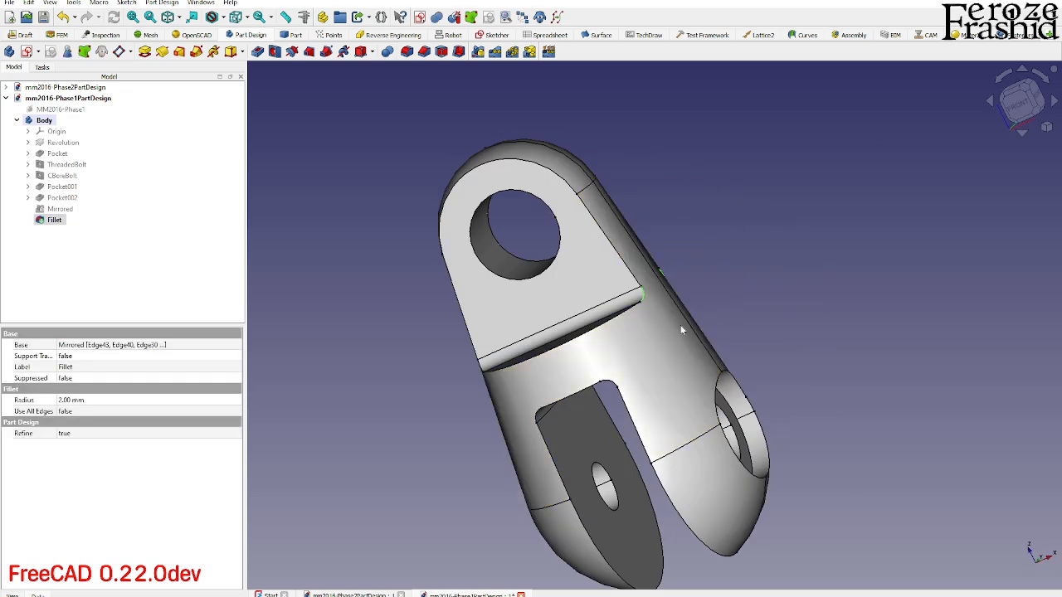
ctrl+click(545, 415)
middle_drag(647, 404, 643, 368)
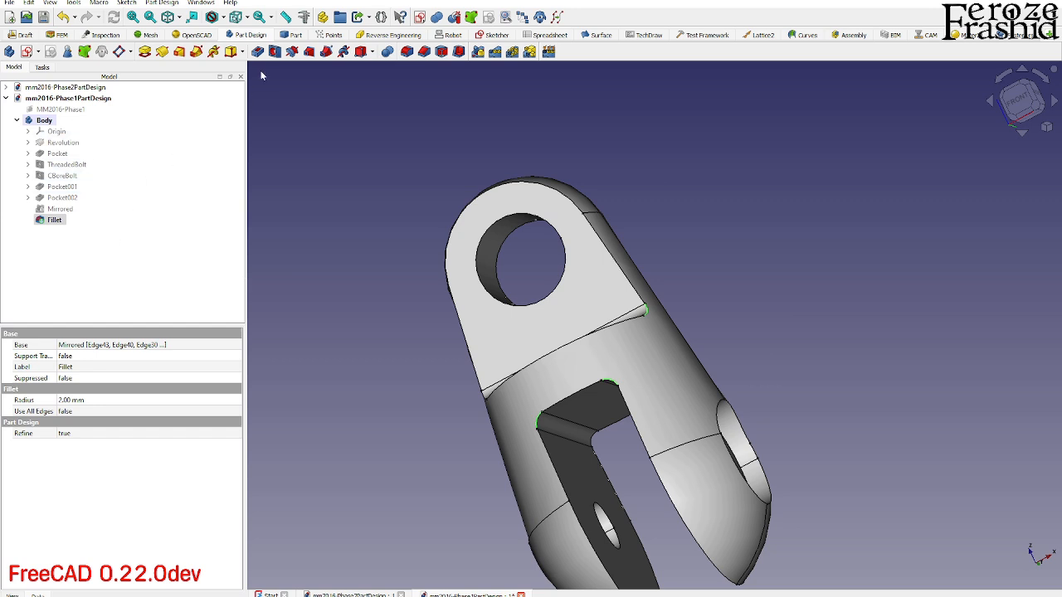
click(406, 51)
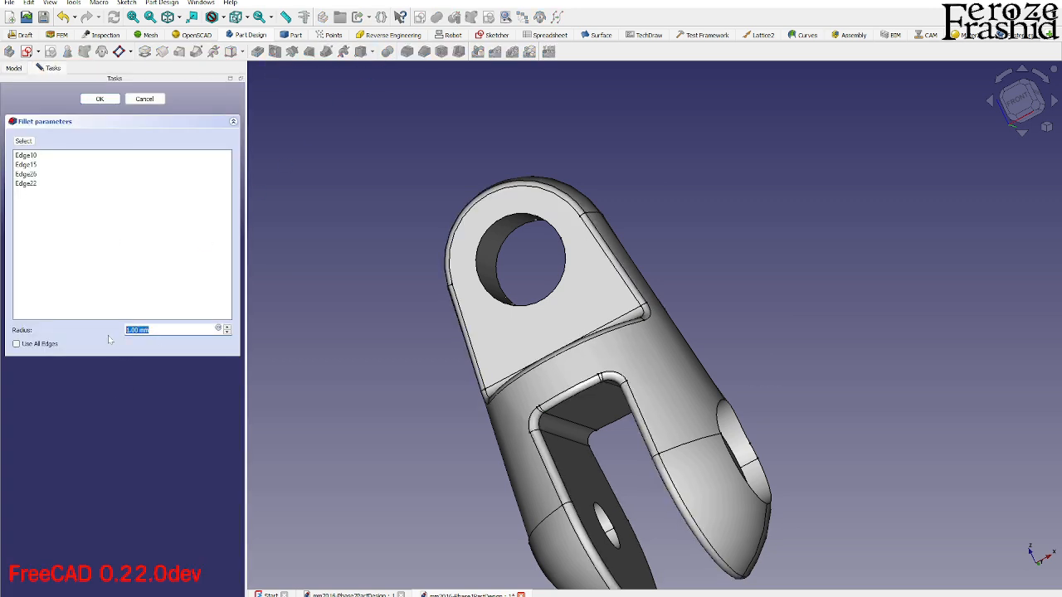
text(2)
key(Return)
scroll(370, 380, down, 2)
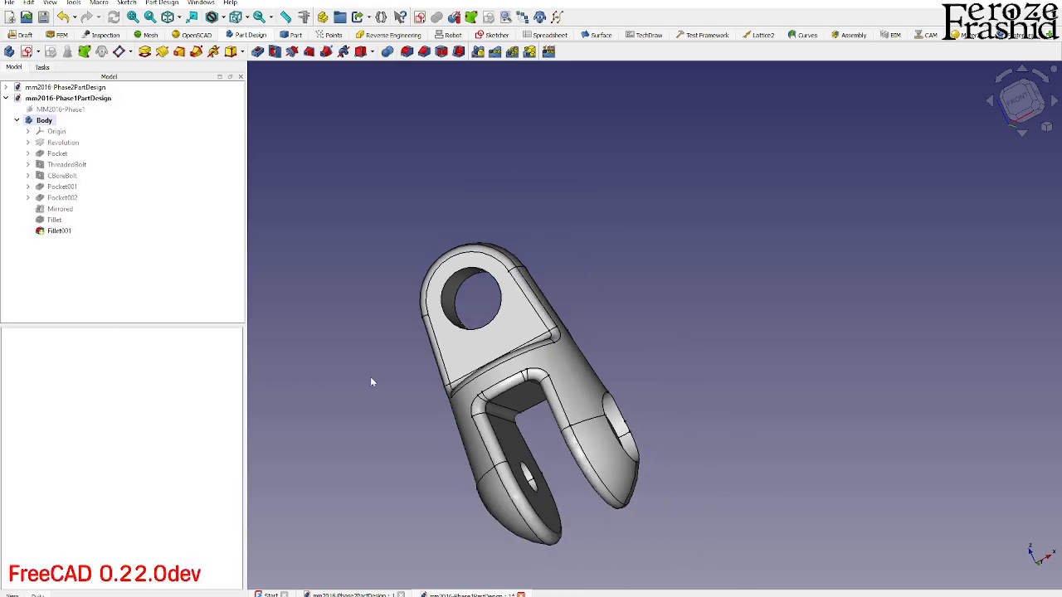
- Inspect the filleted body from several sides and compare it with the red R2 fillets in the Phase 1 drawing
middle_drag(486, 329, 584, 441)
scroll(477, 444, up, 3)
mouse_move(502, 413)
middle_down()
mouse_move(536, 361)
mouse_move(601, 353)
mouse_move(586, 396)
mouse_move(592, 390)
middle_up()
drag(1061, 201, 667, 1)
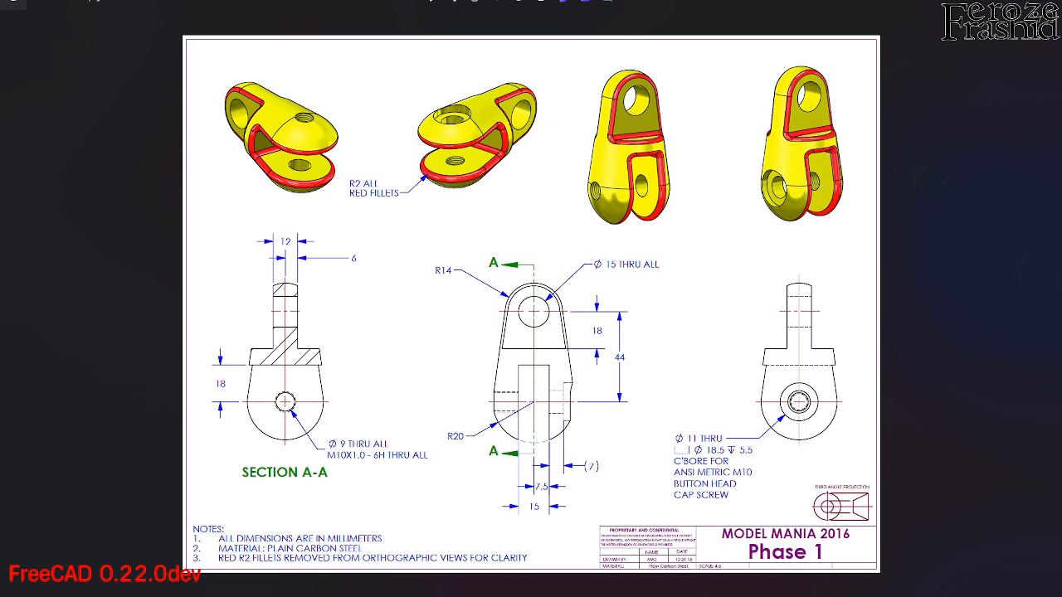
drag(667, 2, 1061, 108)
scroll(667, 397, down, 1)
mouse_move(623, 354)
middle_down()
mouse_move(599, 382)
mouse_move(545, 408)
middle_up()
scroll(525, 485, down, 3)
middle_drag(603, 390, 689, 329)
scroll(689, 330, down, 3)
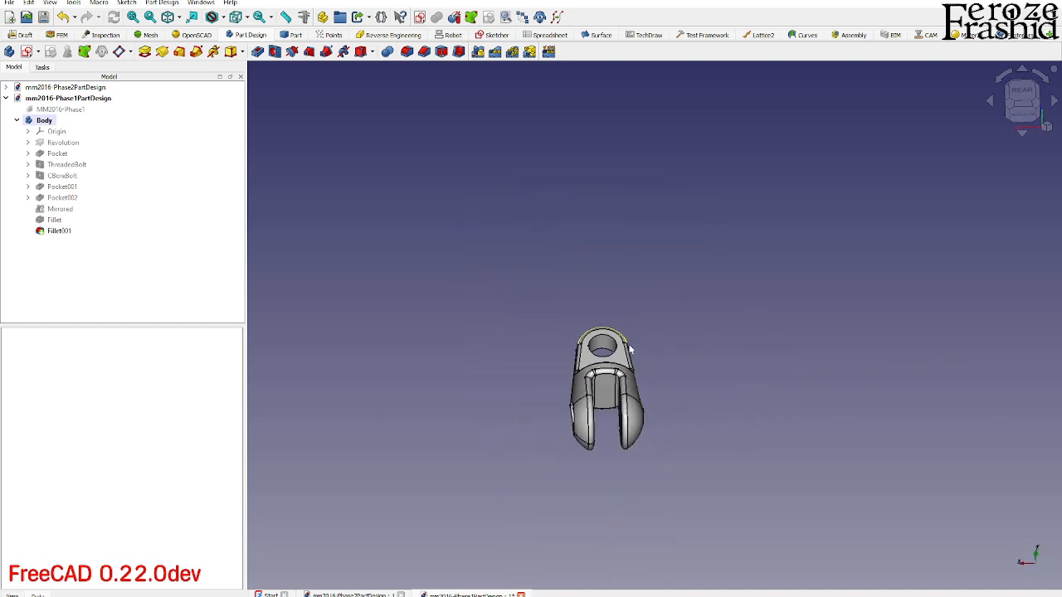
middle_drag(643, 363, 707, 440)
scroll(540, 440, up, 3)
middle_drag(640, 366, 698, 358)
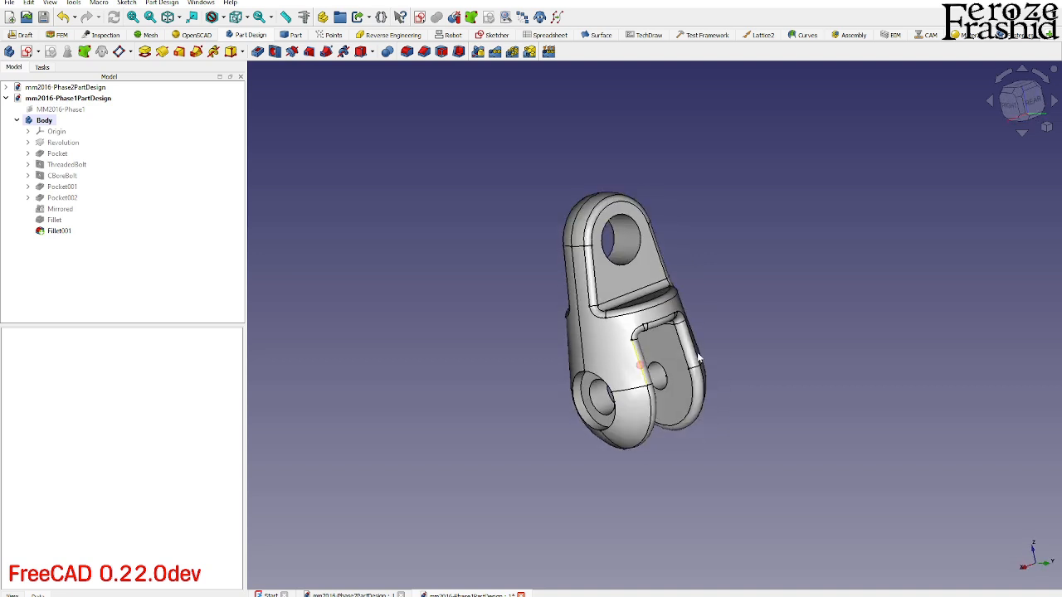
scroll(625, 357, up, 1)
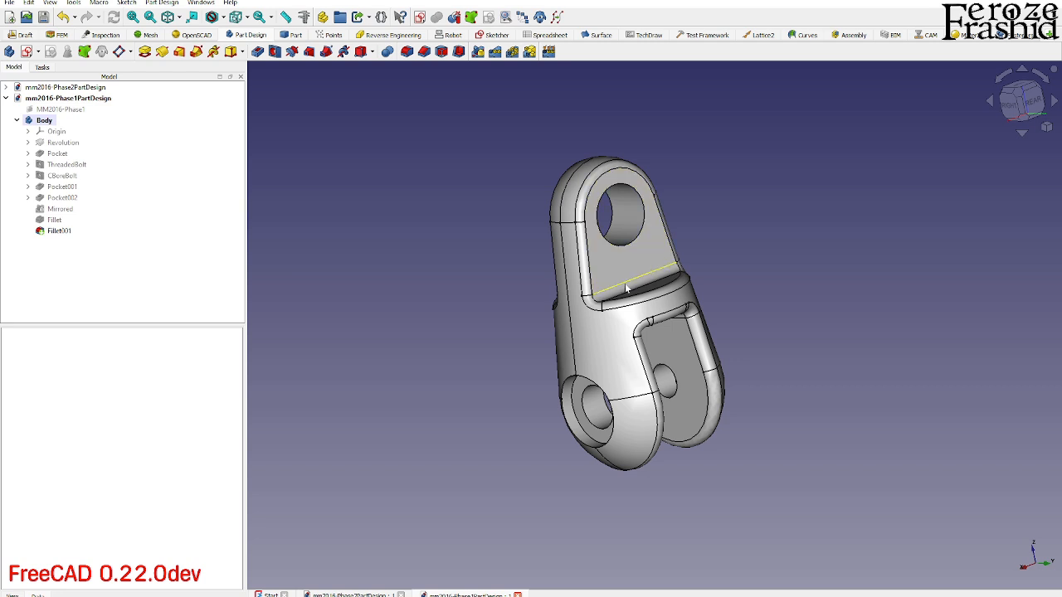
- Compare the CBoreBolt hole in the Phase 1 and Phase 2 documents, return to mm2016-Phase2PartDesign and consult the Phase 1 drawing
click(70, 188)
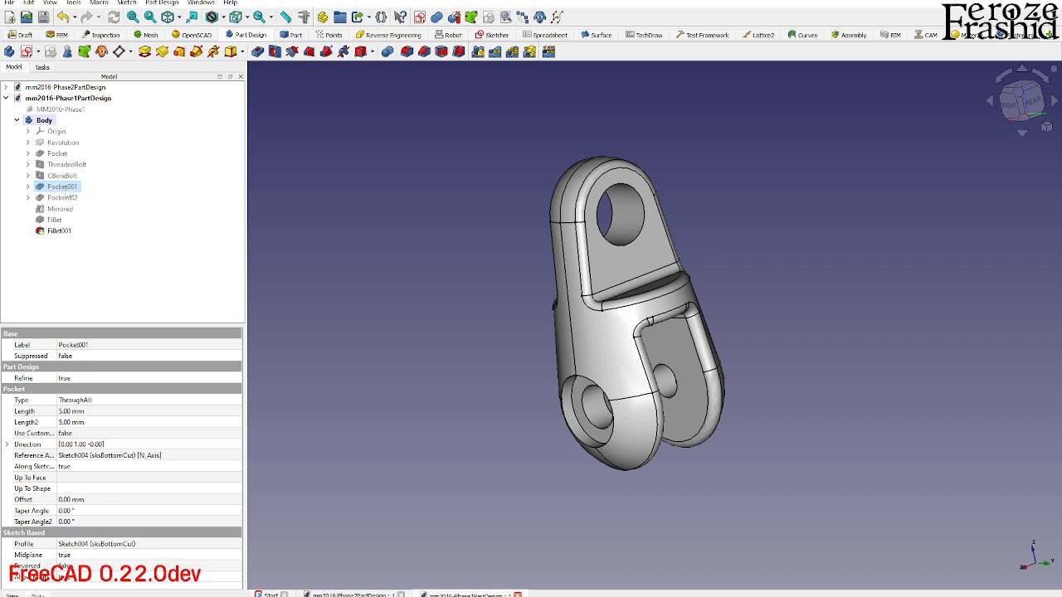
double_click(83, 88)
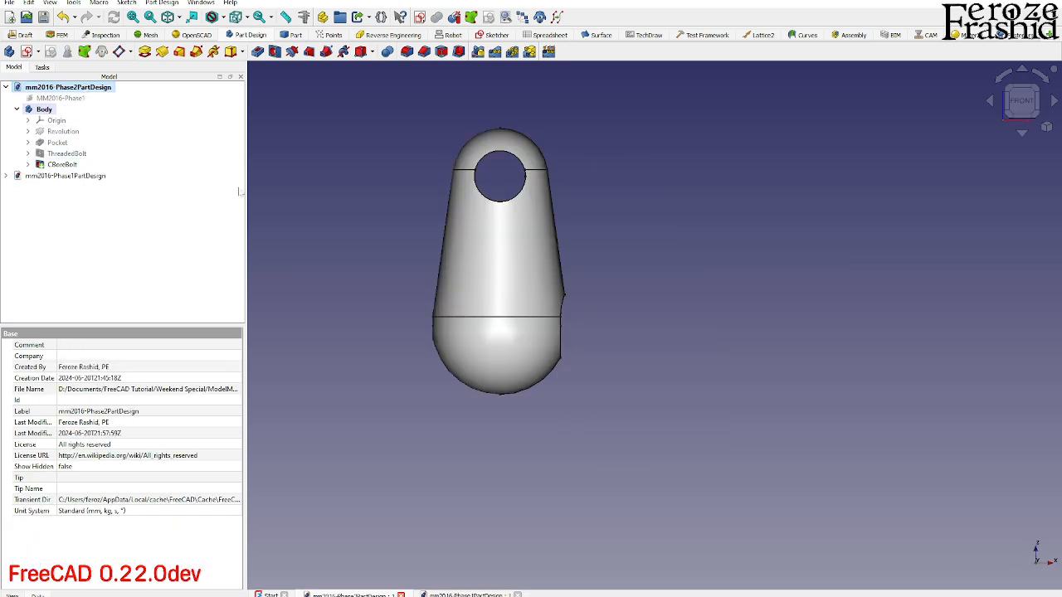
click(63, 164)
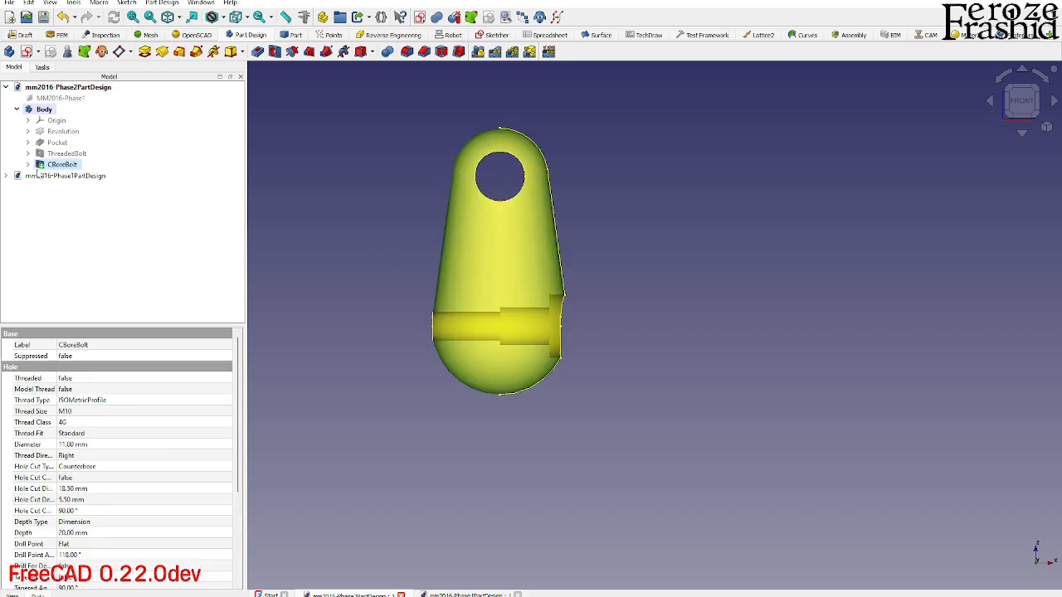
double_click(39, 176)
click(63, 177)
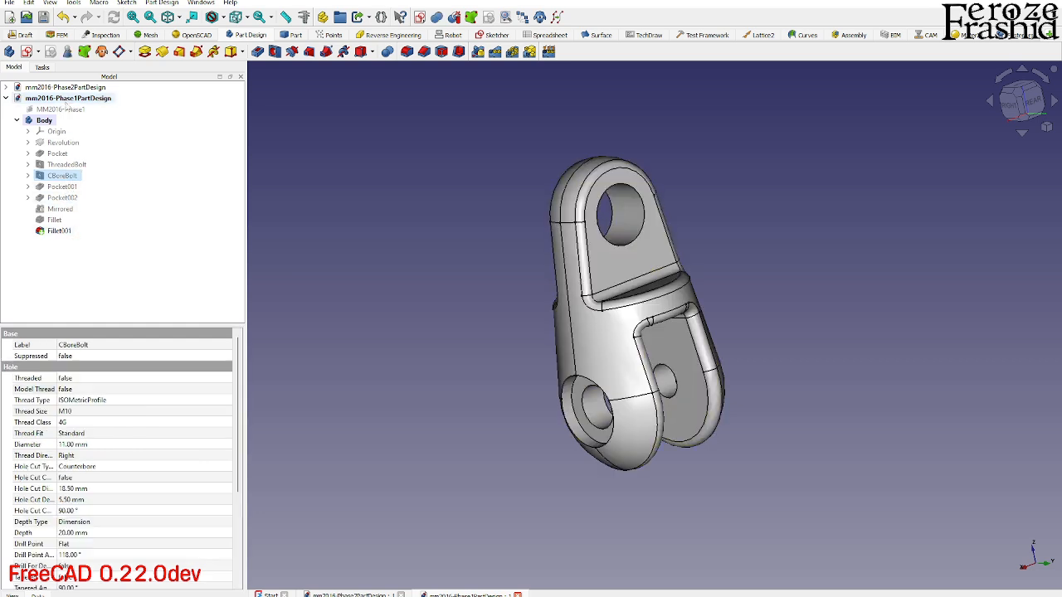
click(69, 88)
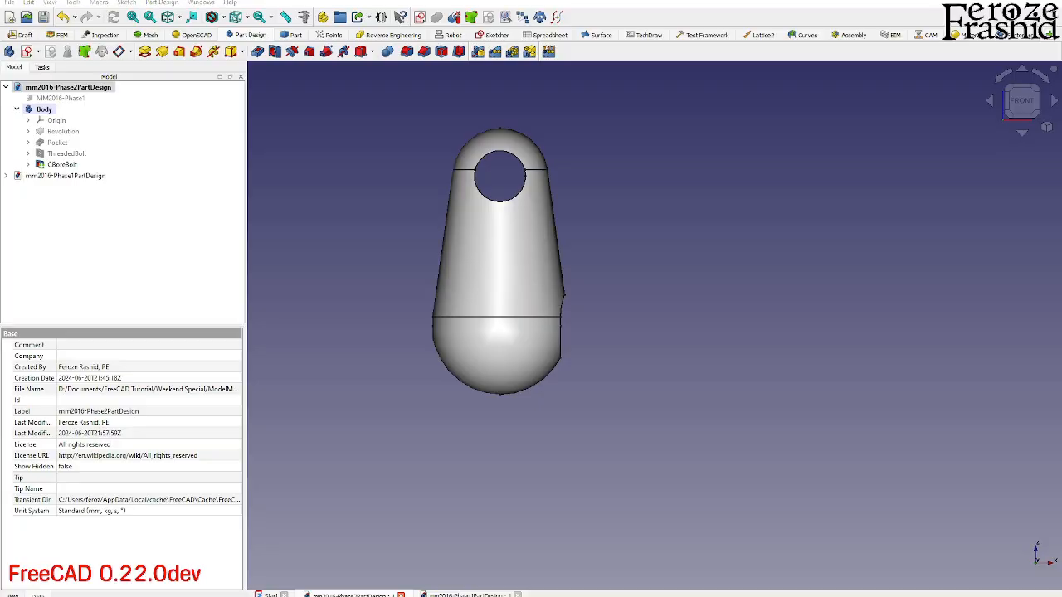
key(alt+Tab)
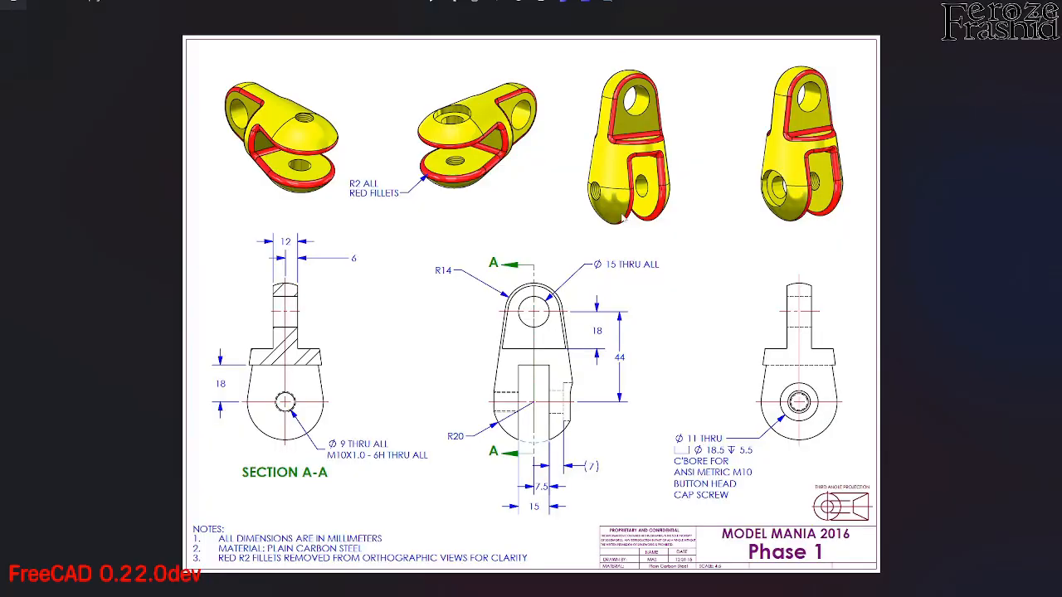
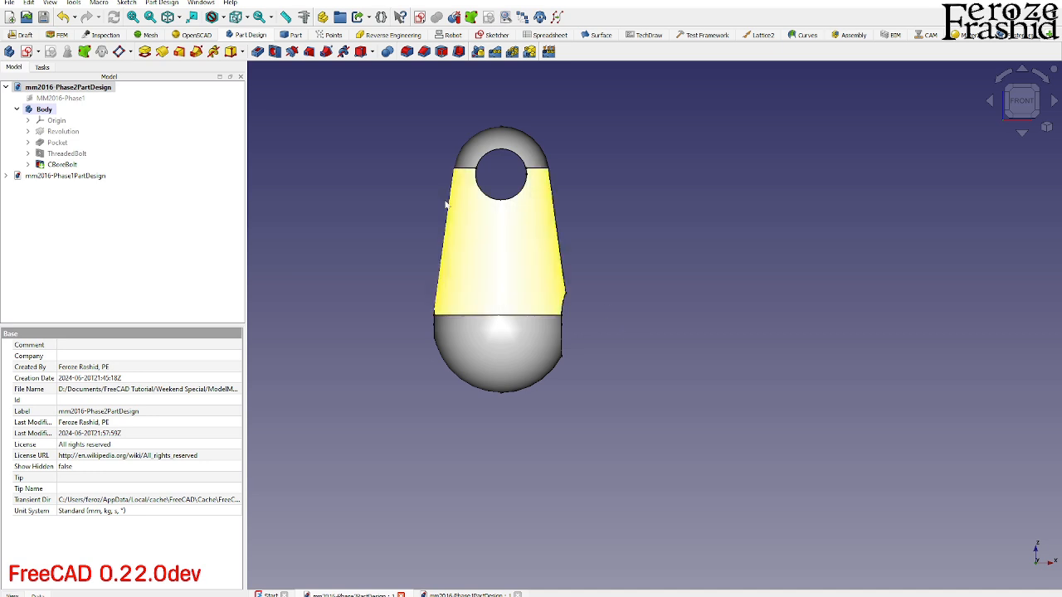
- Start a sketch on the XZ plane and draw an upward-bulging arc of about 55 mm radius, centred on the vertical axis
click(27, 51)
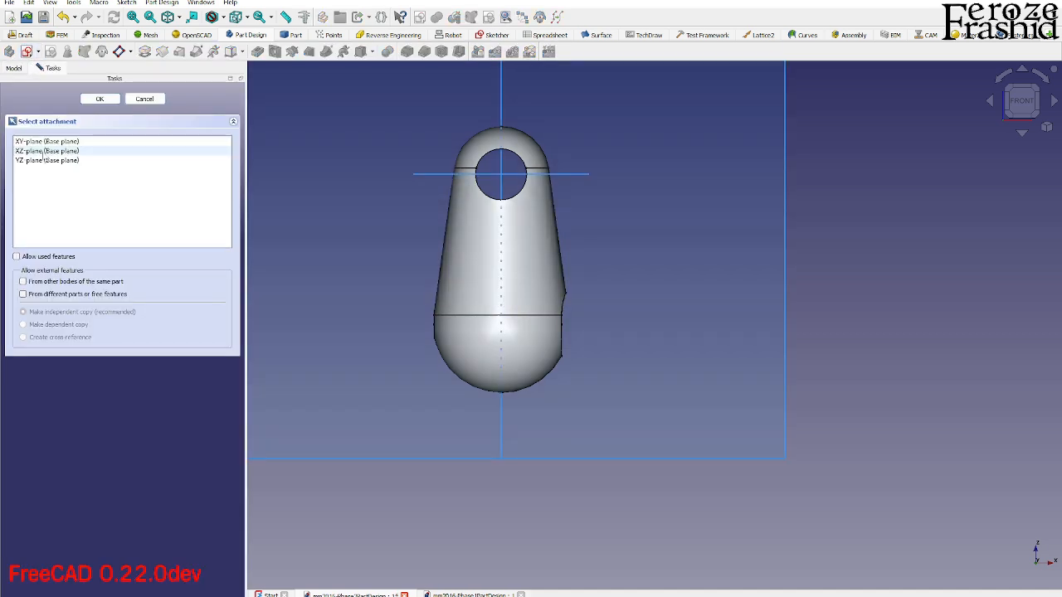
click(47, 151)
click(100, 98)
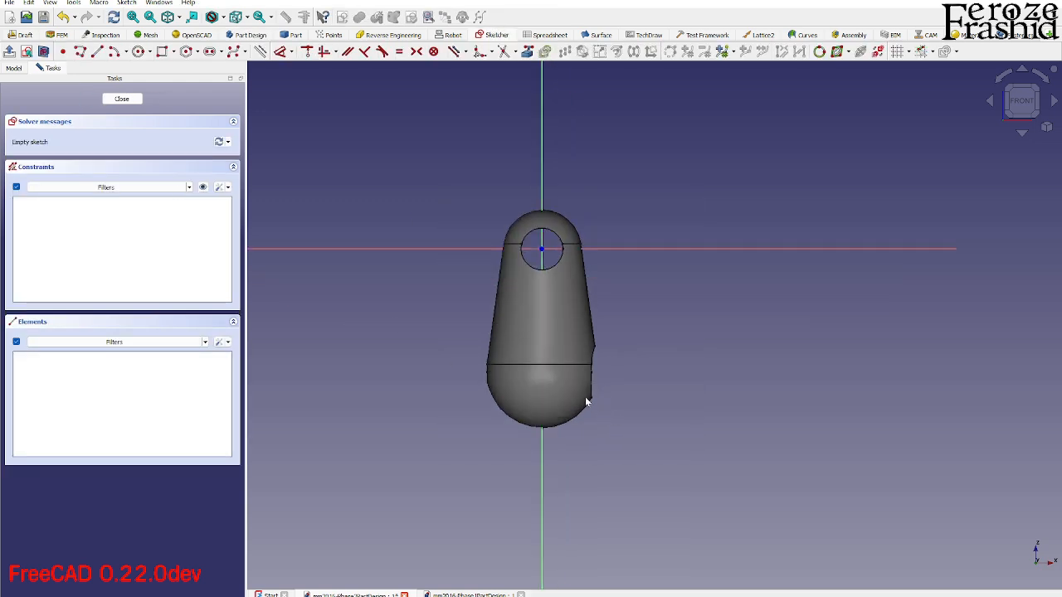
scroll(586, 402, up, 2)
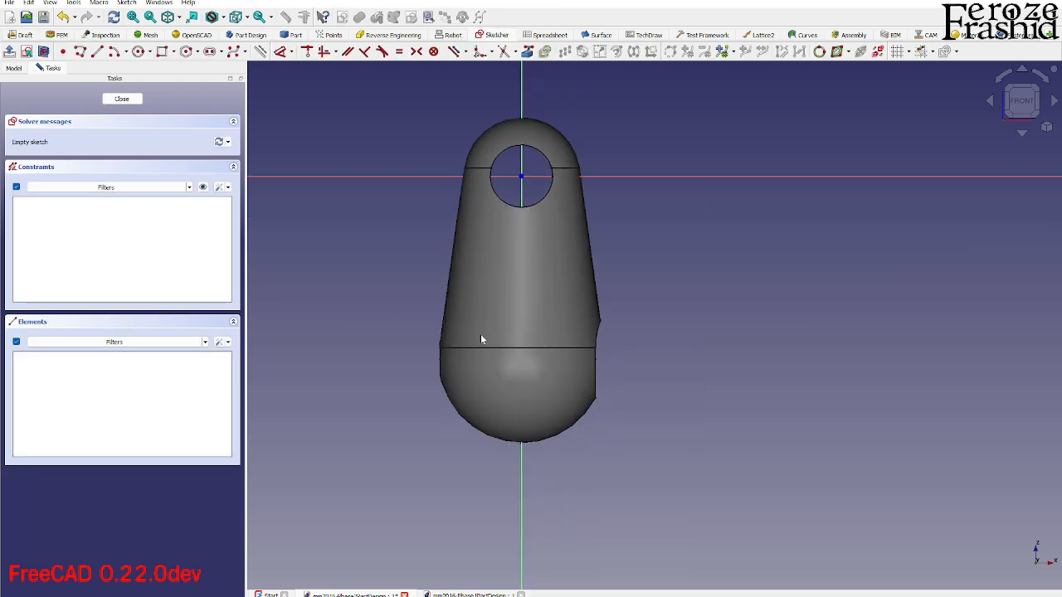
click(114, 52)
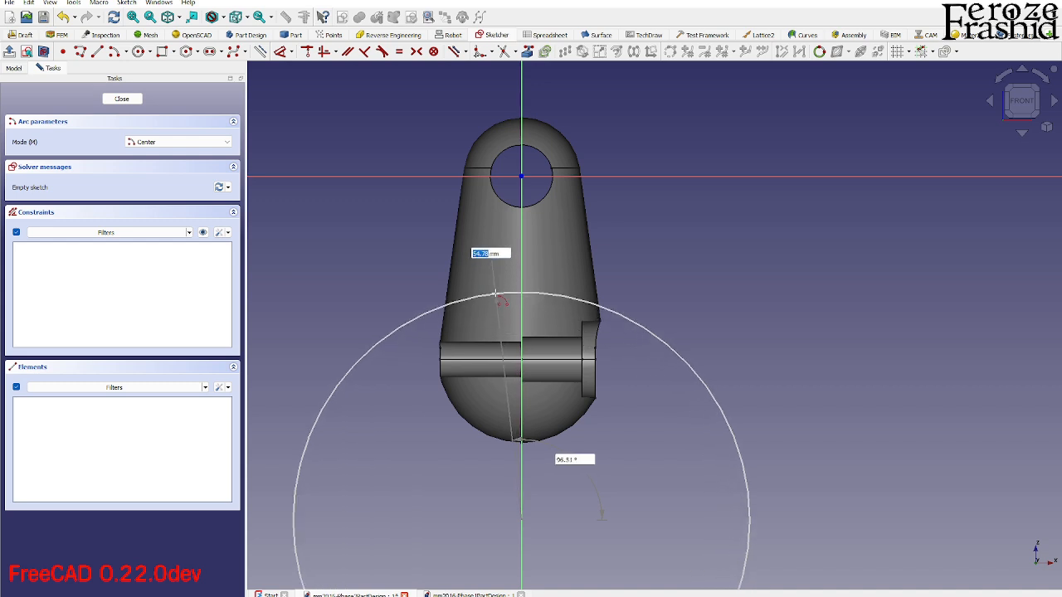
click(495, 295)
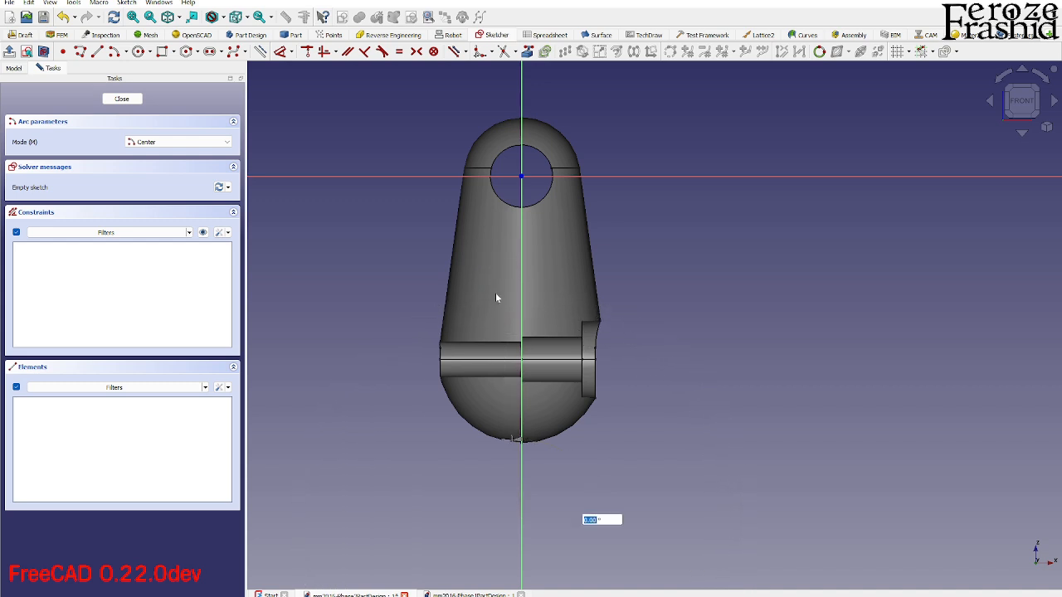
click(547, 293)
key(Escape)
- Set the arc's radius to 22 mm and constrain its two endpoints horizontally level
click(540, 295)
key(k)
key(r)
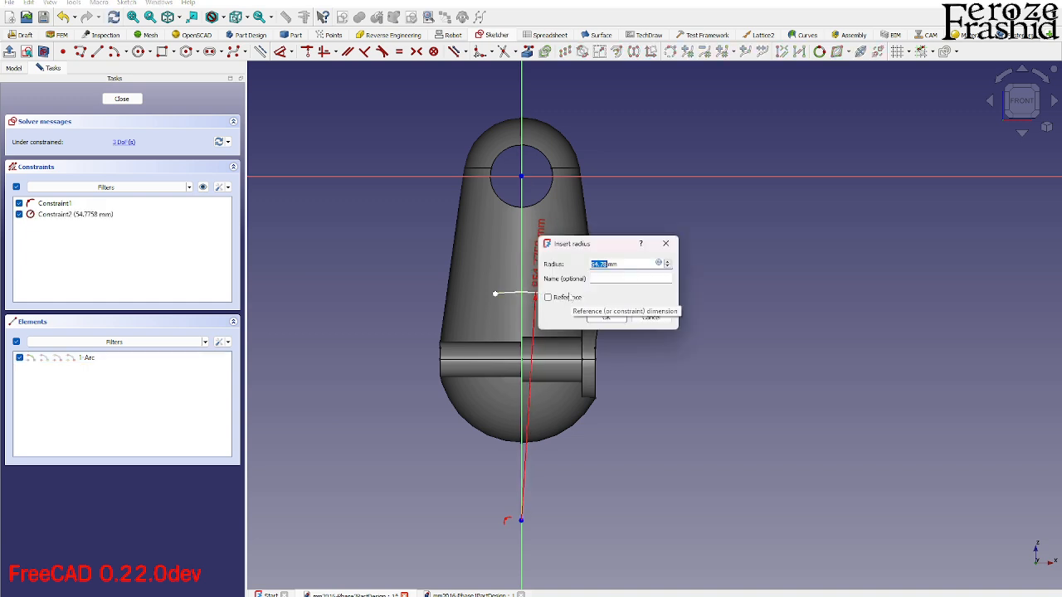
text(22)
key(Return)
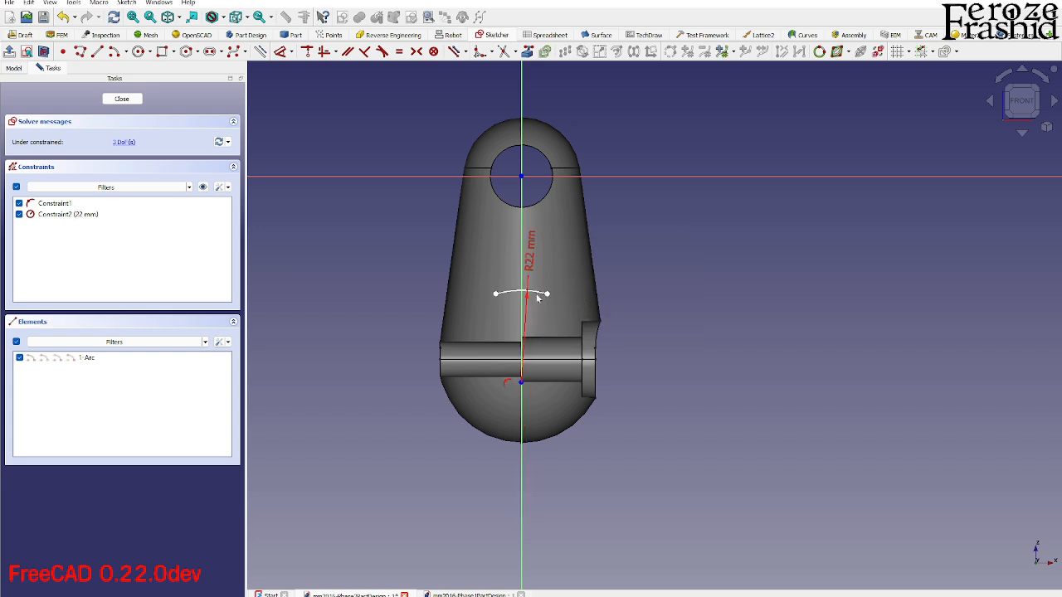
click(497, 294)
click(546, 295)
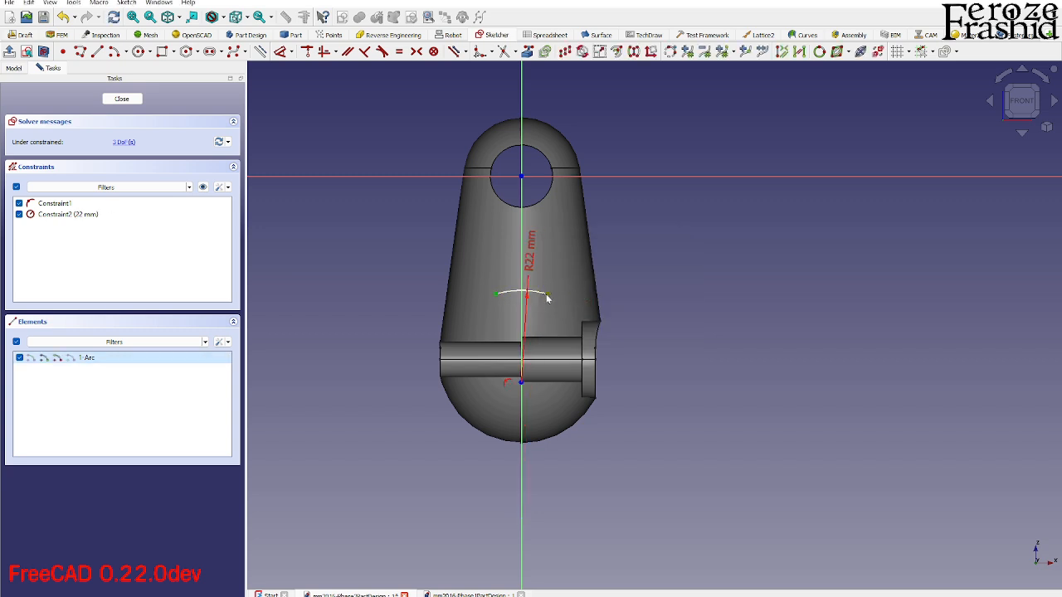
key(h)
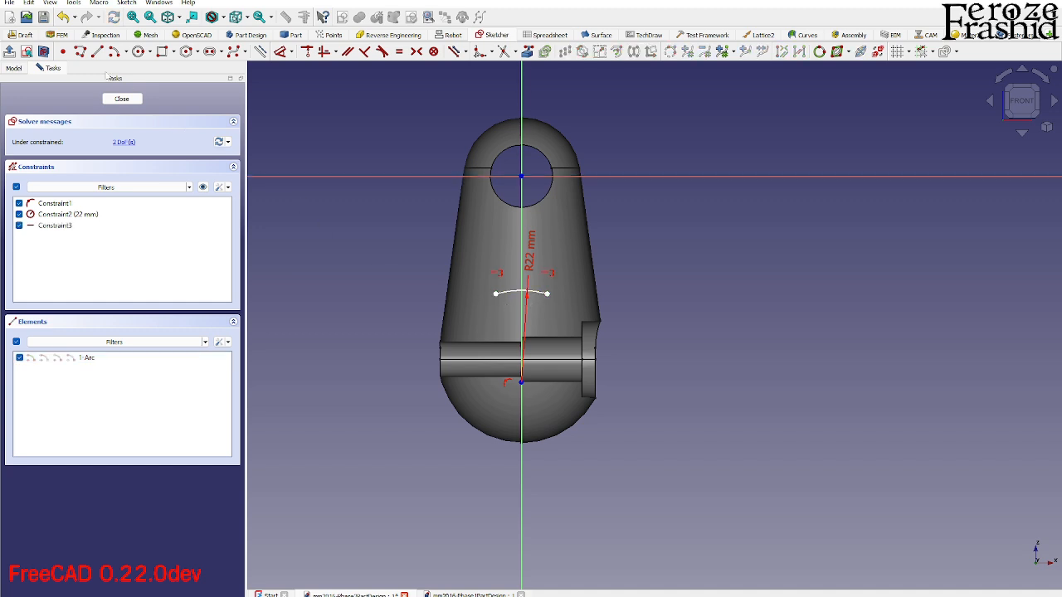
- Close the profile with vertical lines down from both arc ends and a horizontal line joining their lower ends
click(97, 53)
click(495, 294)
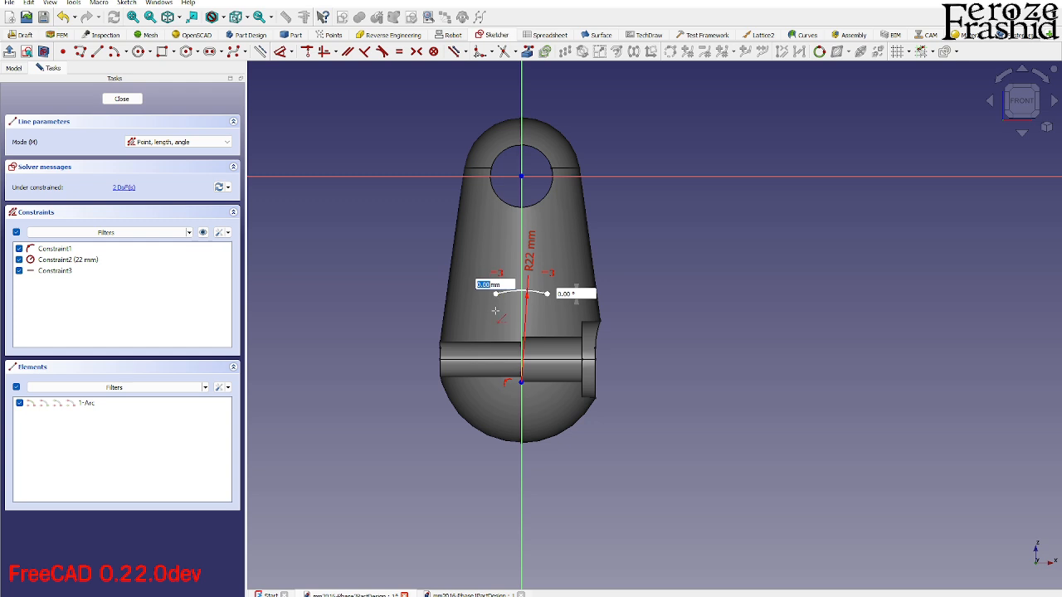
click(496, 495)
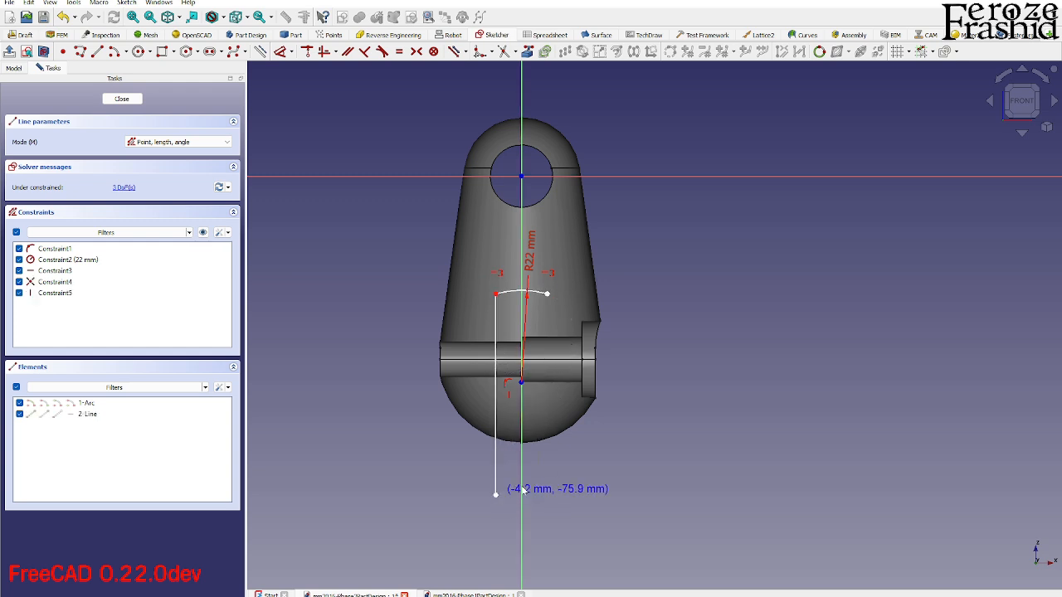
click(547, 293)
click(547, 495)
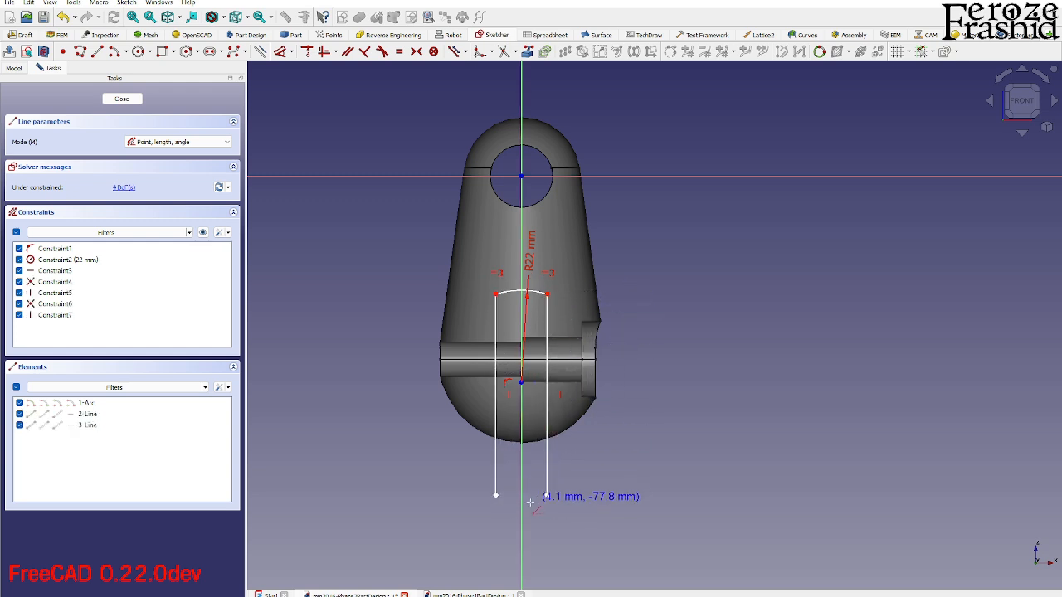
click(496, 495)
right_click(585, 480)
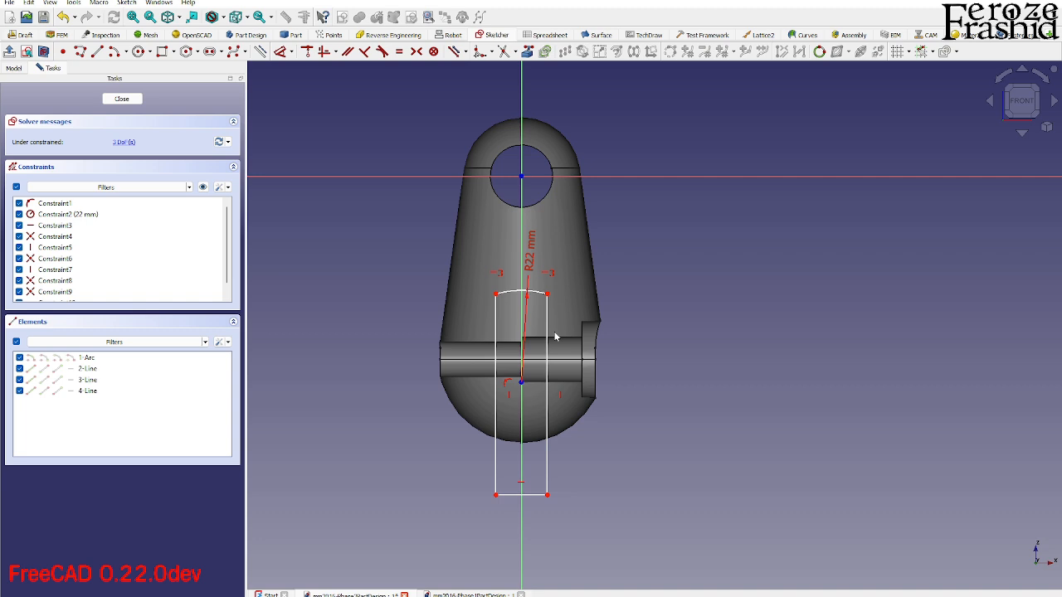
- Raise the profile's bottom line to the bolt hole and set its vertical distance from the origin to 44 mm
drag(536, 497, 536, 367)
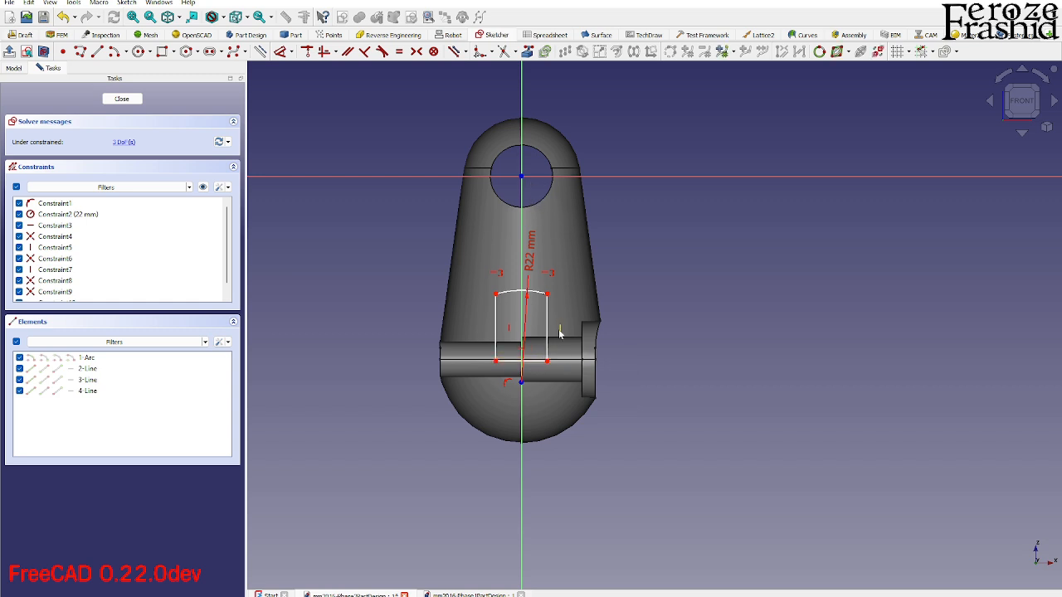
click(547, 363)
key(d)
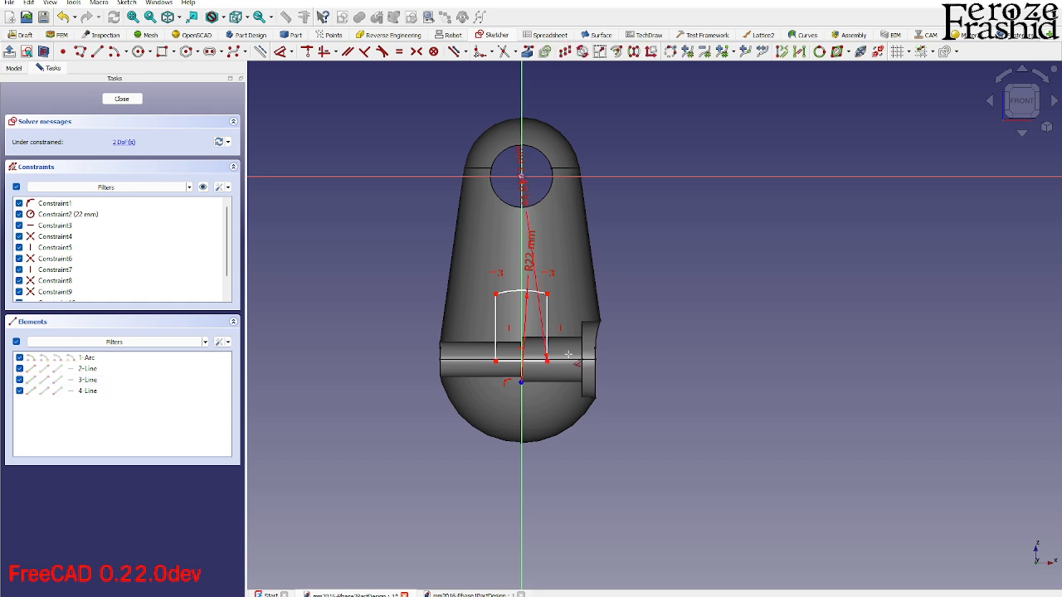
click(650, 284)
text(44)
key(Return)
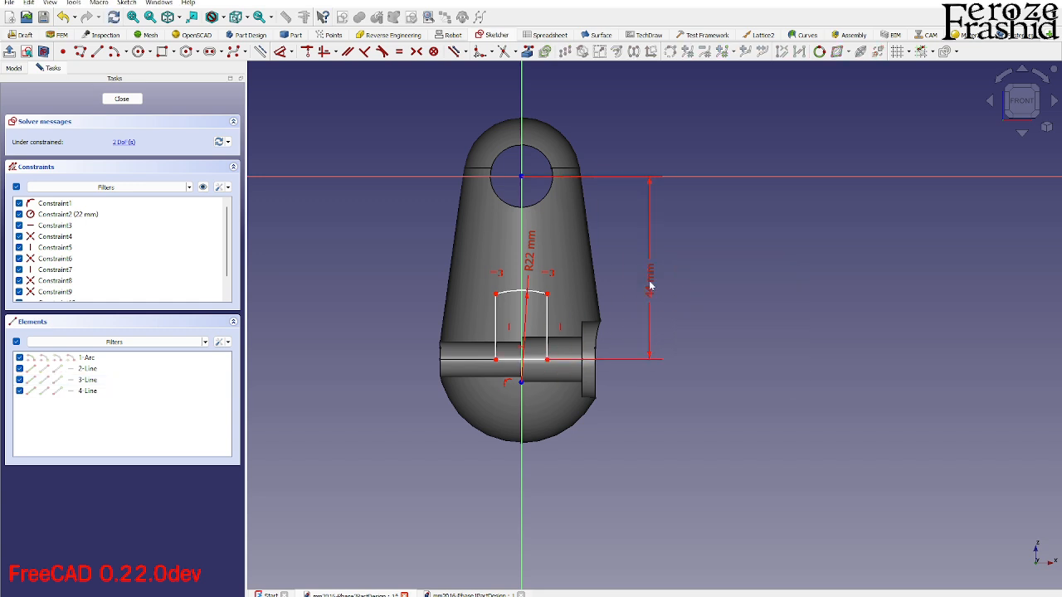
- Set the length of the profile's bottom line to 15 mm
click(535, 360)
key(d)
click(546, 454)
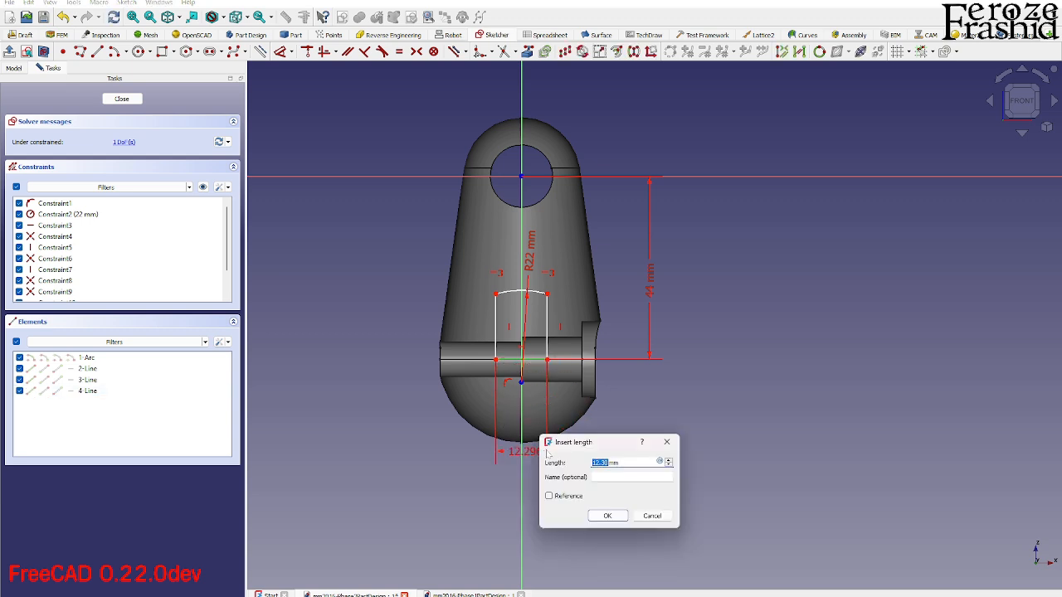
text(15)
key(Return)
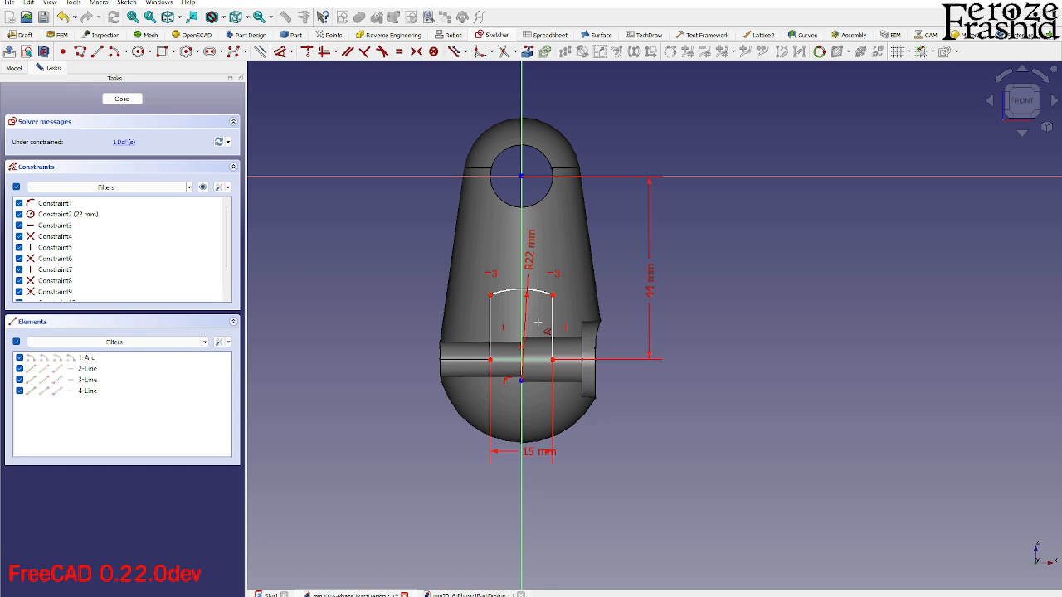
- Constrain the arc's centre onto the profile's bottom line and close the sketch
click(522, 381)
click(537, 360)
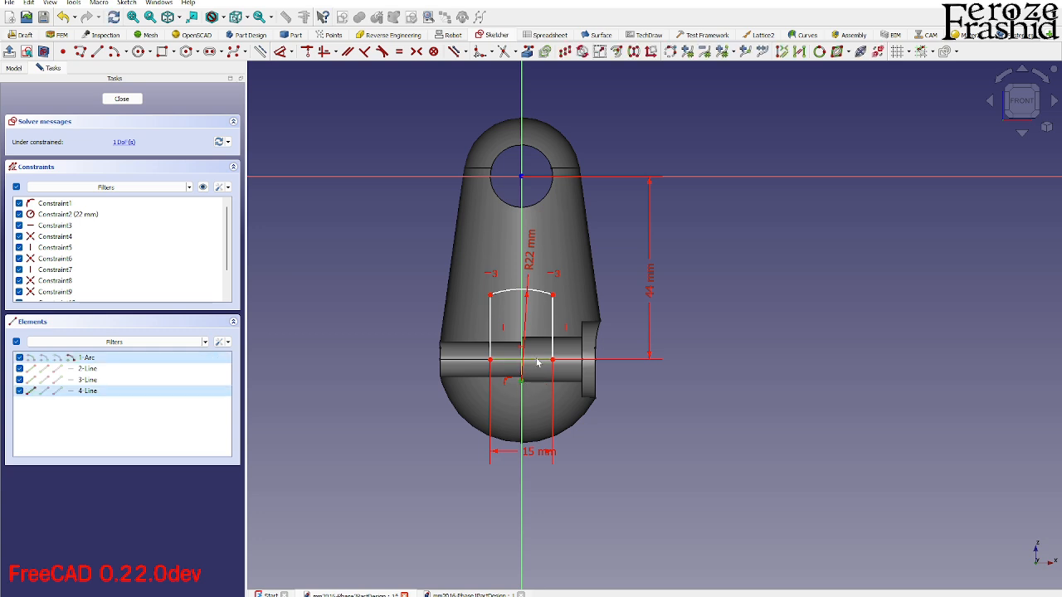
key(o)
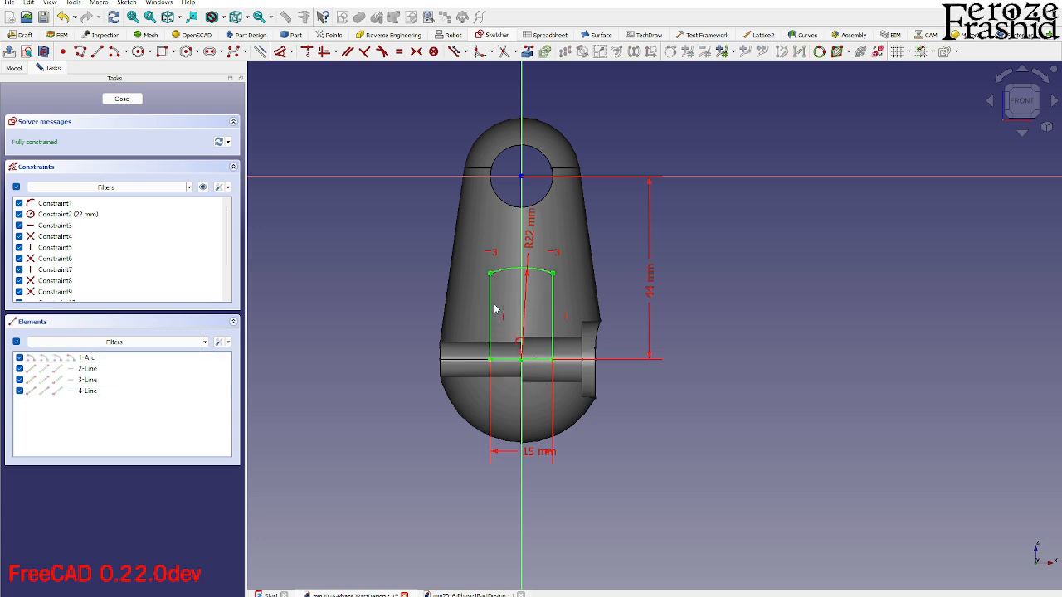
click(126, 98)
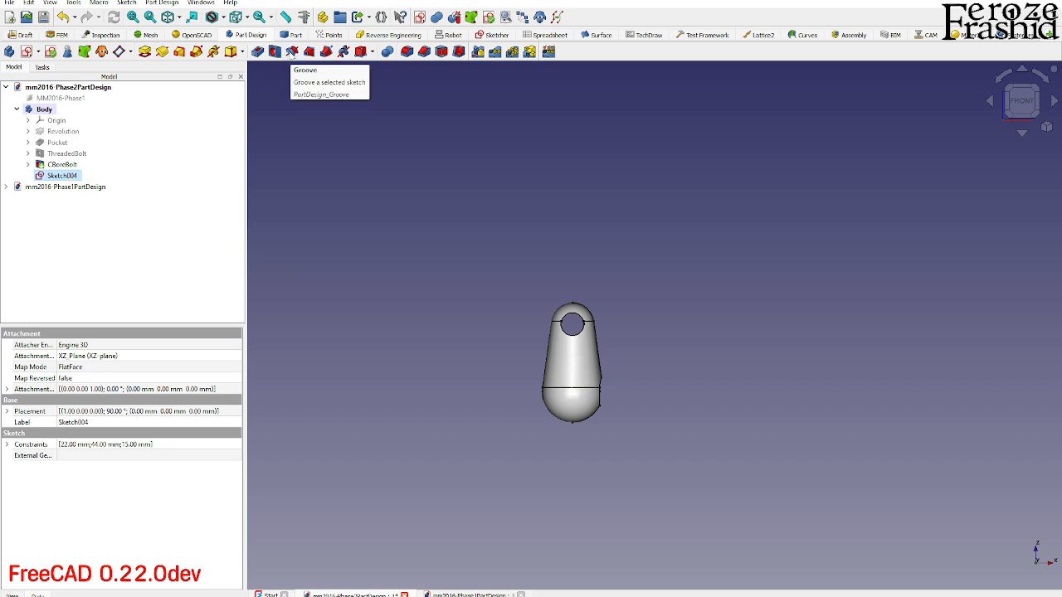
- Start a Groove from the slot profile sketch and choose the base X axis as its revolution axis
click(292, 53)
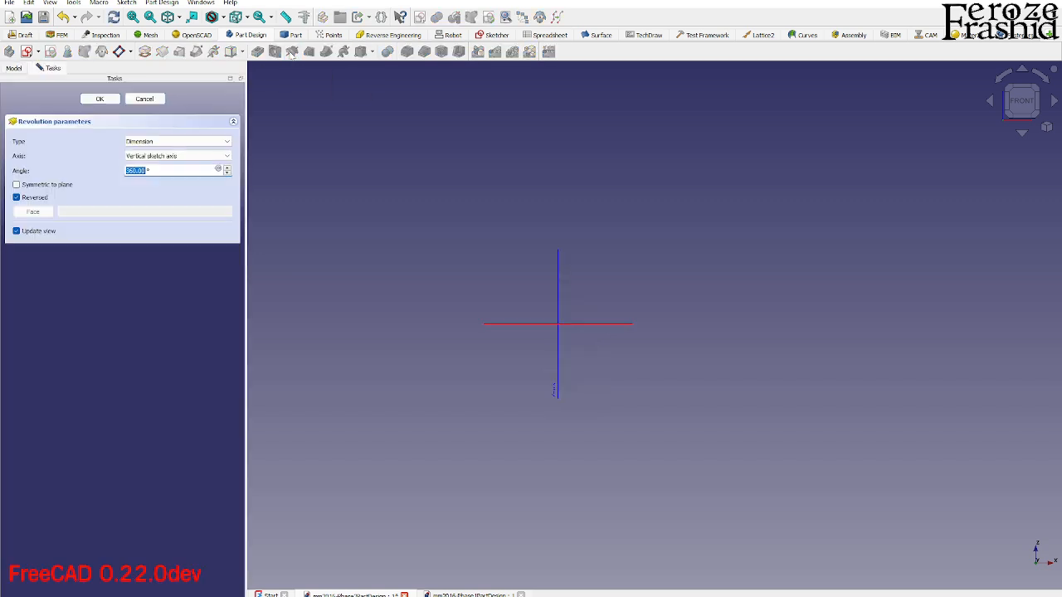
click(158, 156)
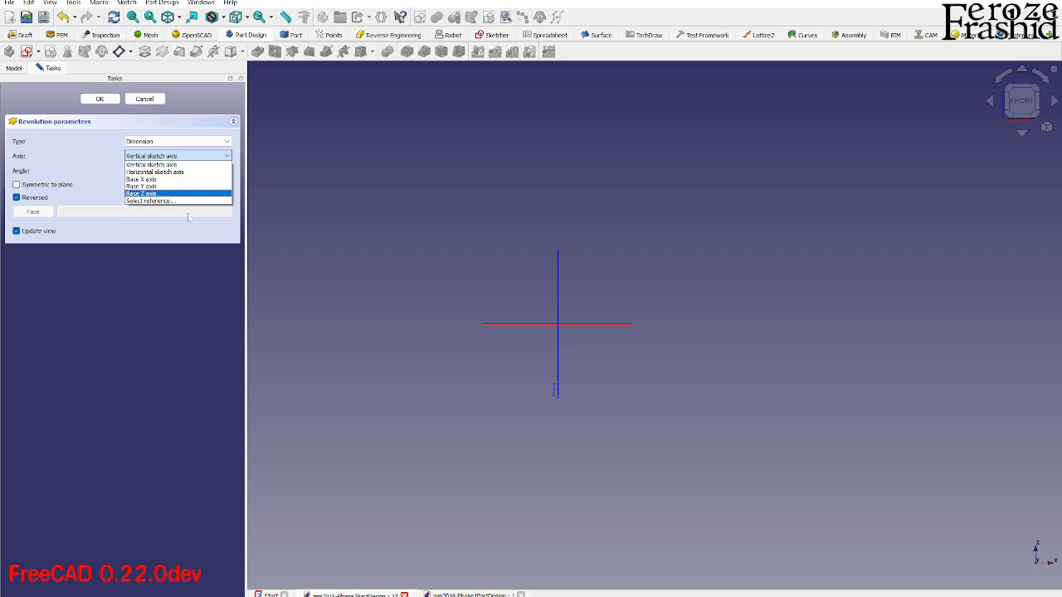
click(165, 179)
scroll(599, 417, up, 2)
mouse_move(561, 362)
middle_down()
mouse_move(545, 342)
mouse_move(553, 360)
mouse_move(538, 358)
mouse_move(581, 367)
middle_up()
scroll(548, 357, up, 3)
- Change the groove's axis to the sketch's bottom line and complete the 360° cut
click(170, 156)
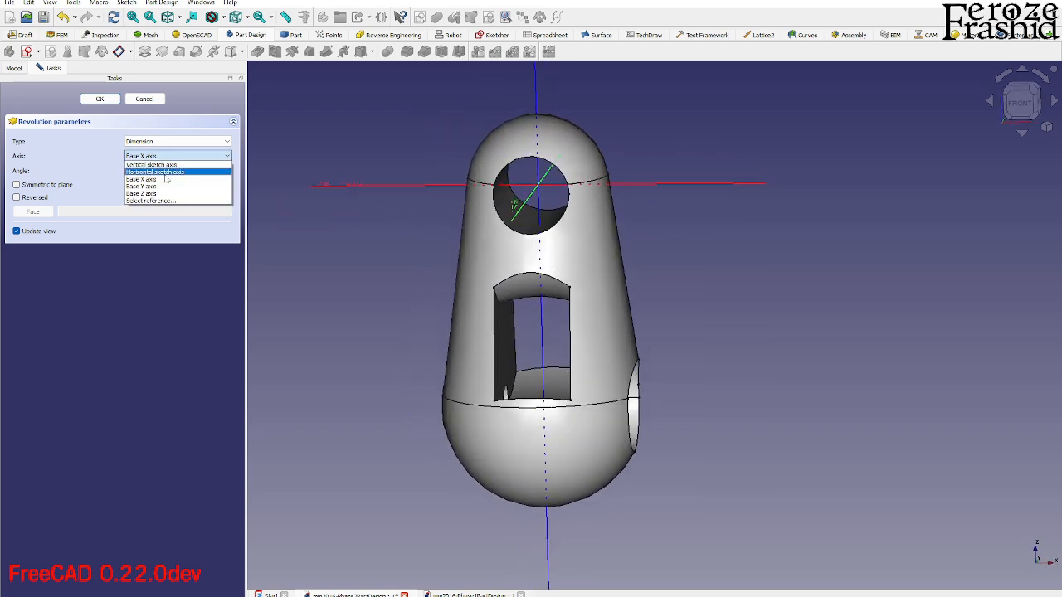
click(165, 202)
middle_drag(506, 352, 441, 339)
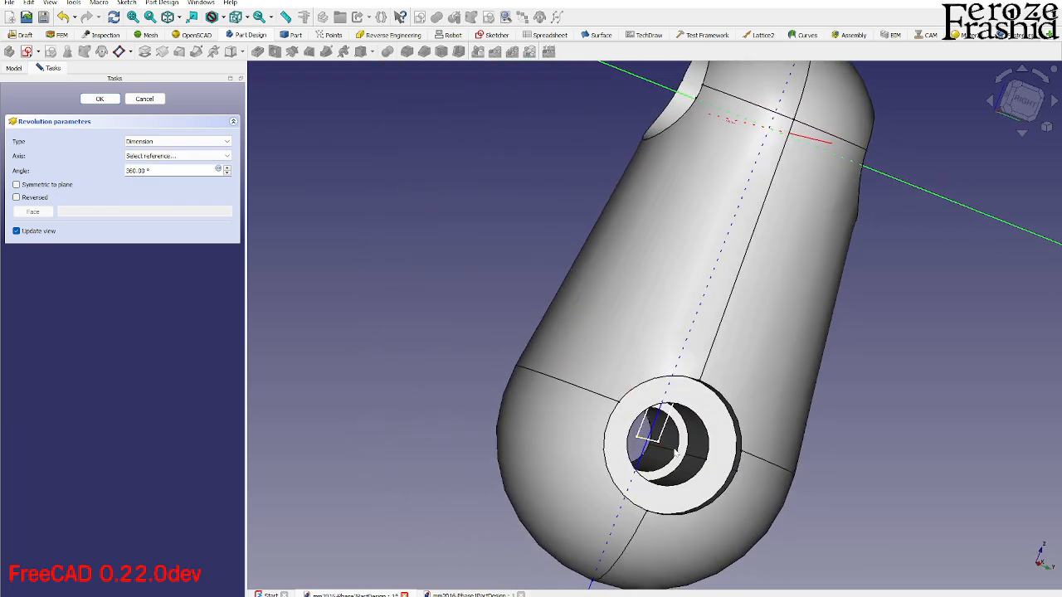
middle_drag(508, 271, 494, 303)
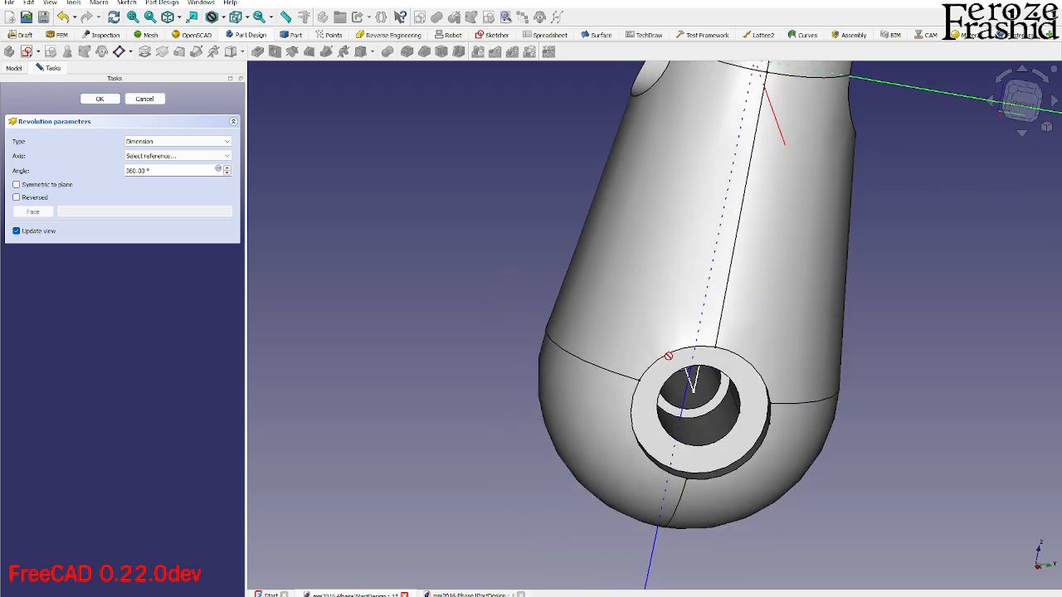
middle_drag(719, 396, 696, 382)
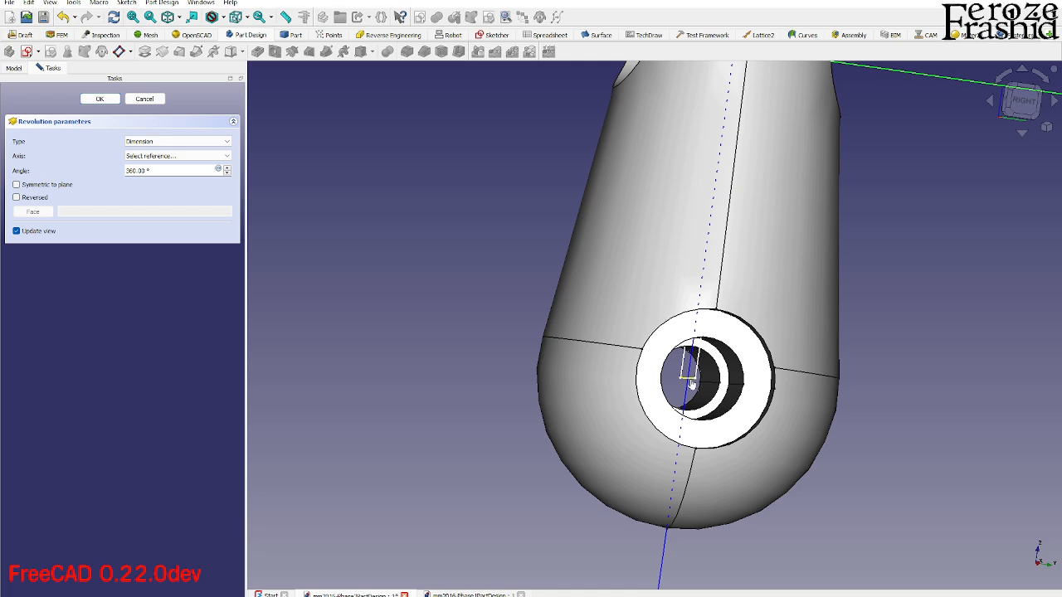
click(691, 382)
middle_drag(697, 380, 470, 277)
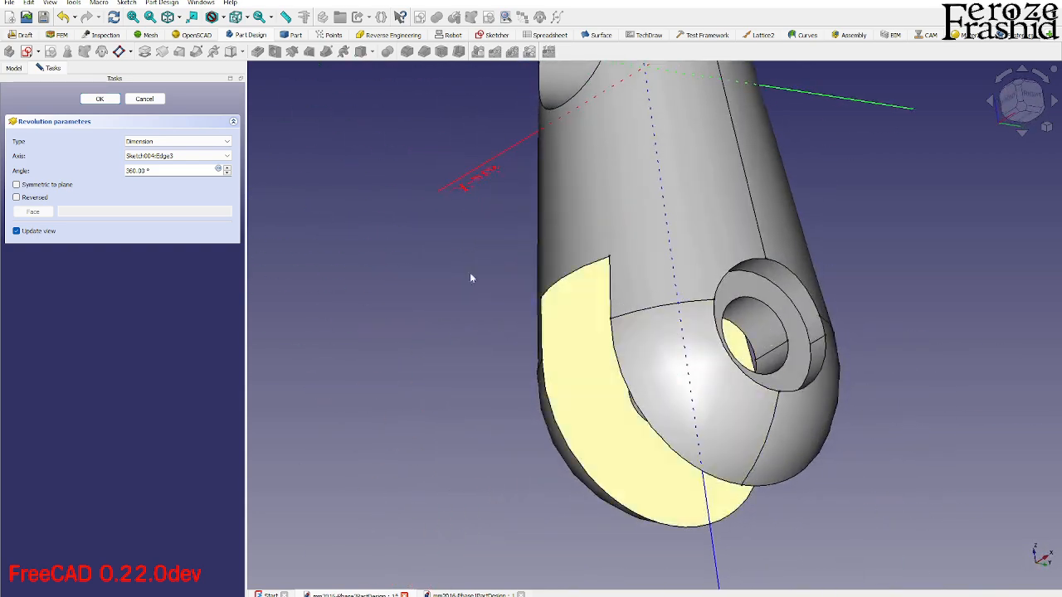
click(100, 99)
- Check the grooved slot, set the right view, and start a new sketch on the YZ plane
middle_drag(549, 317, 631, 506)
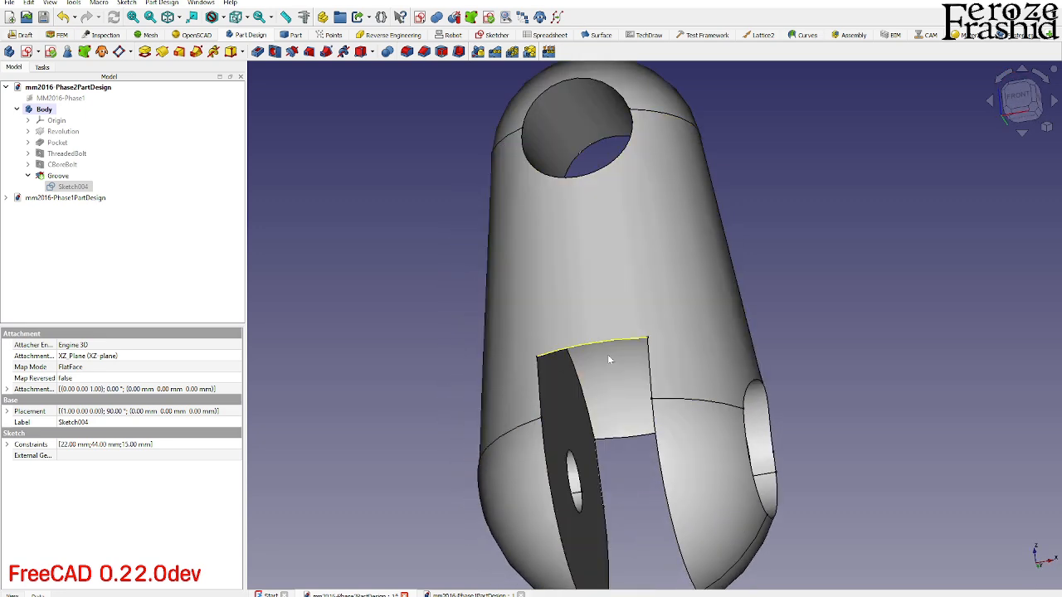
middle_drag(599, 402, 560, 406)
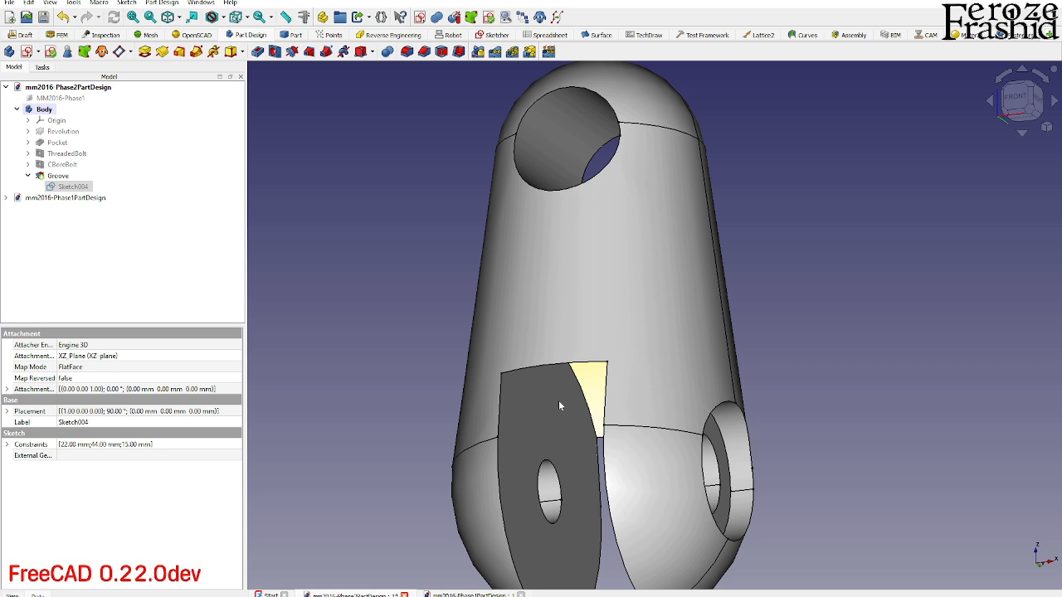
middle_drag(547, 257, 622, 451)
scroll(622, 452, down, 3)
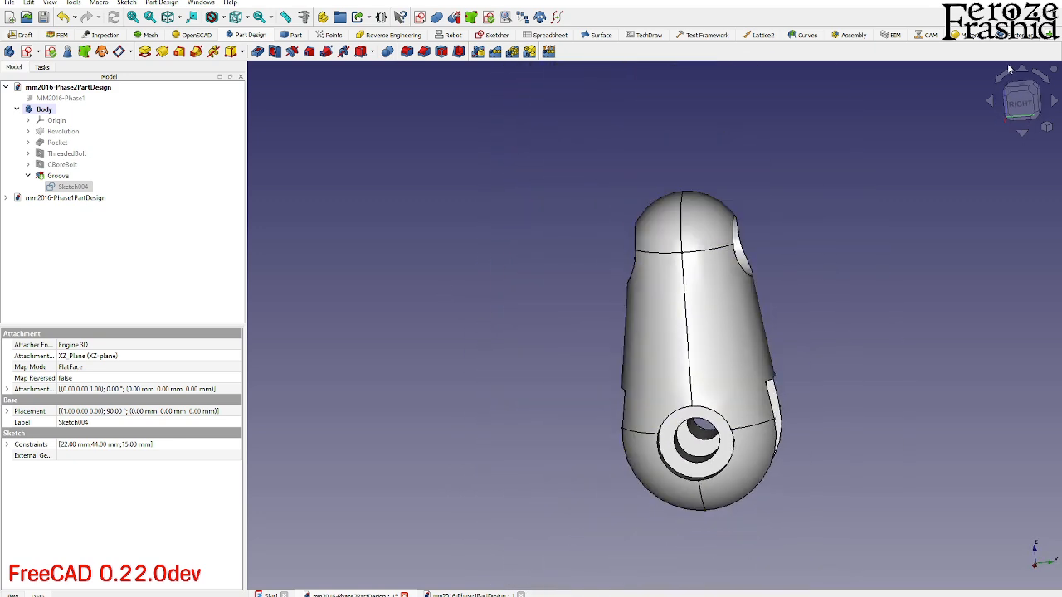
click(1020, 103)
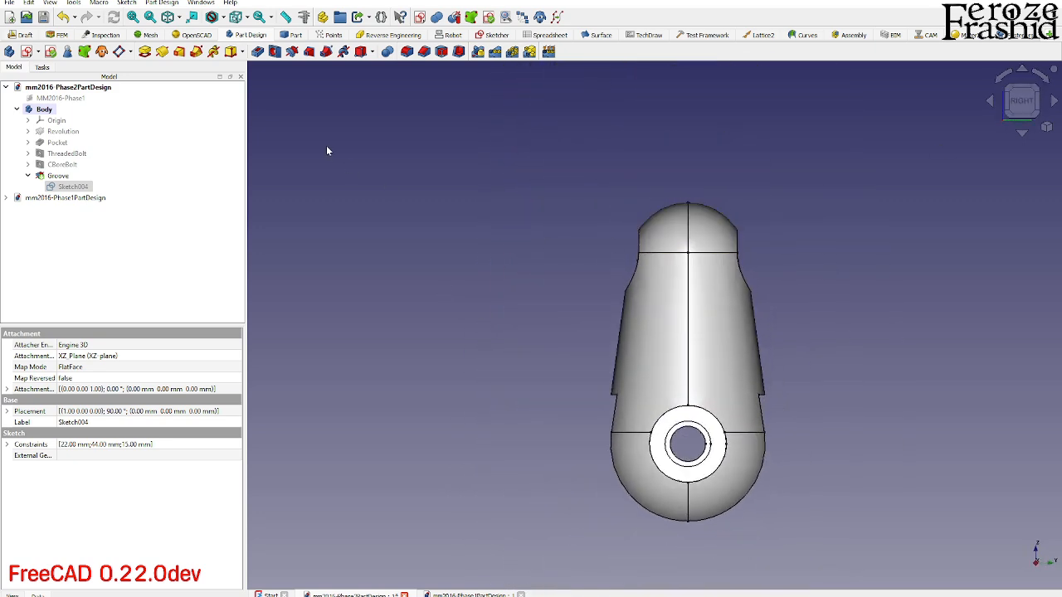
click(324, 116)
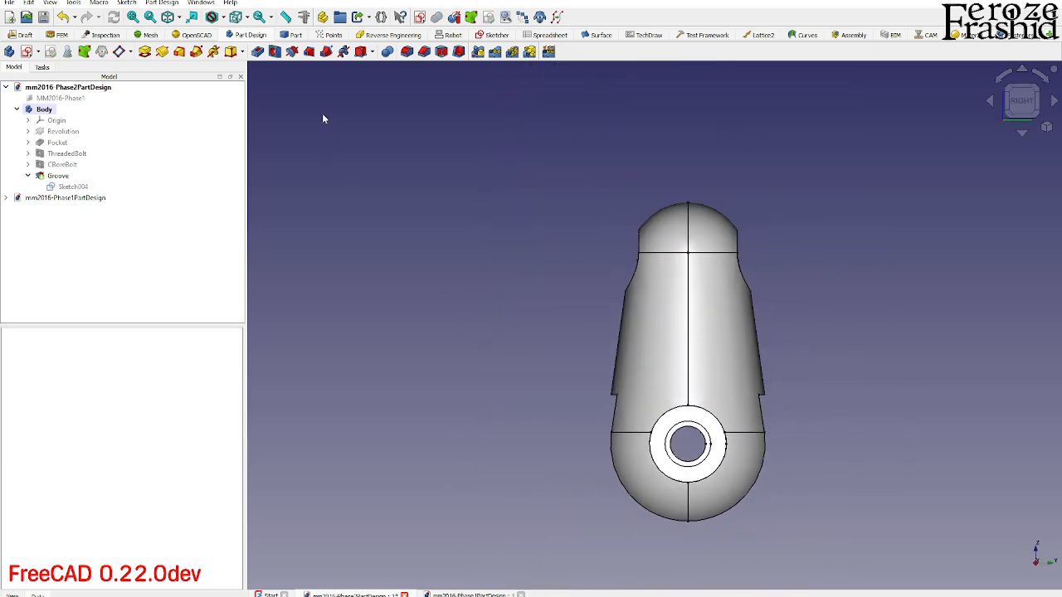
click(26, 53)
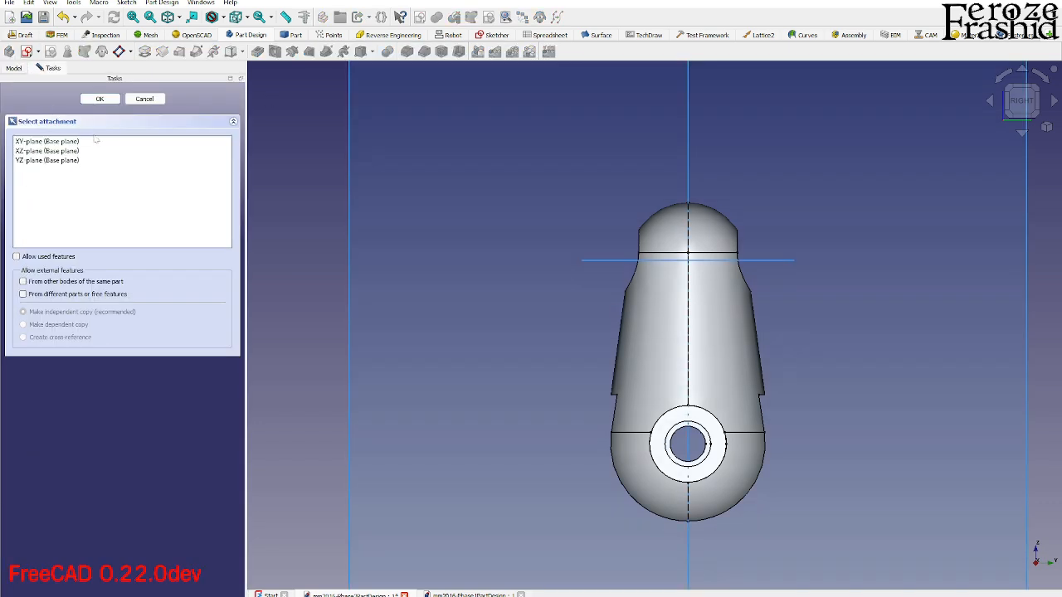
click(58, 160)
click(99, 99)
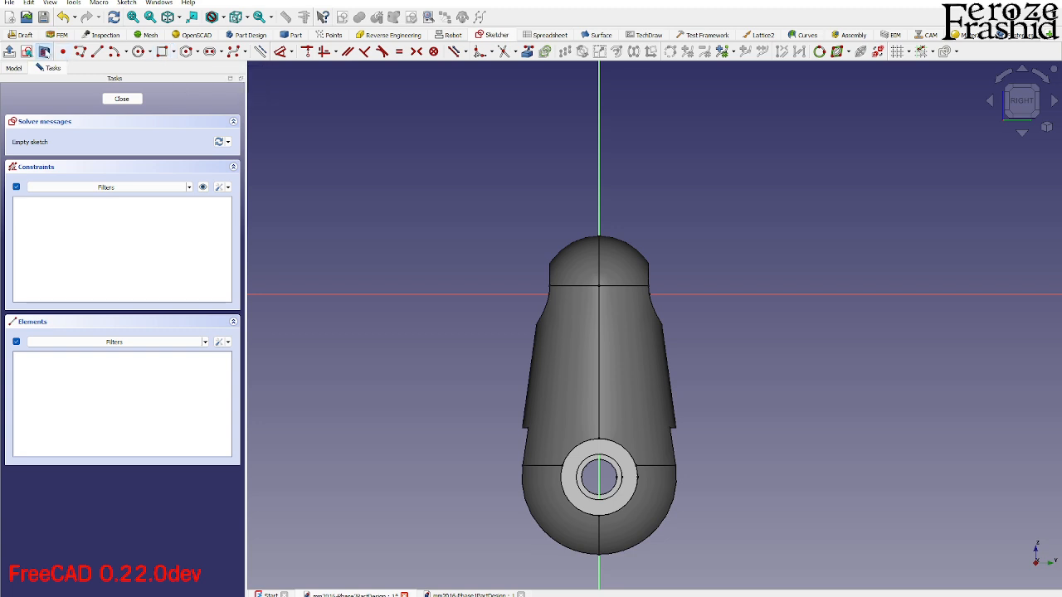
- Show the sketch's section view and draw a rectangle about 12 by 14 mm below the horizontal axis, offset to the negative side
click(44, 52)
click(162, 52)
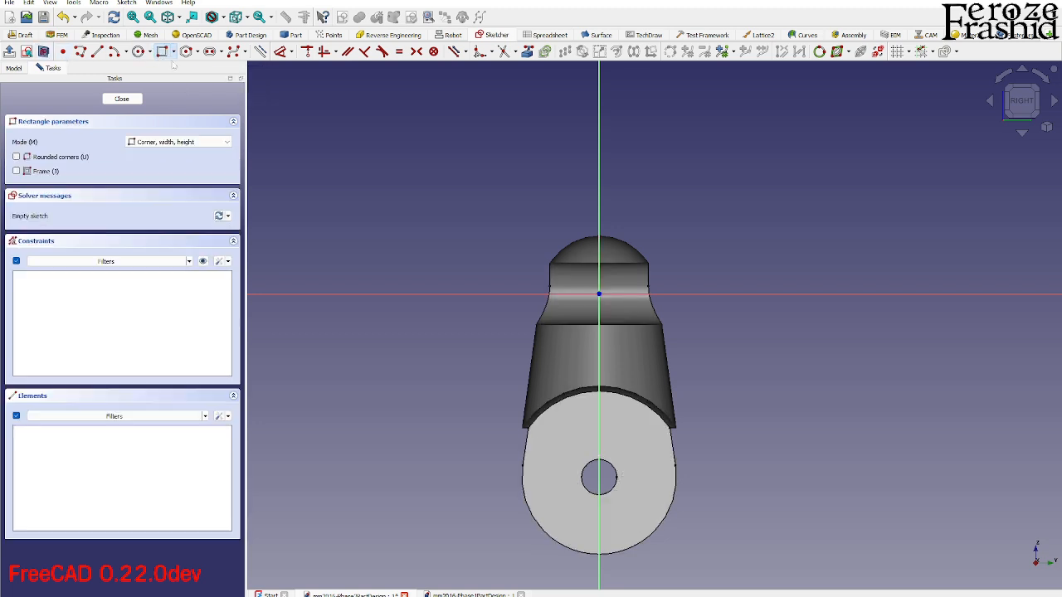
click(596, 294)
click(527, 351)
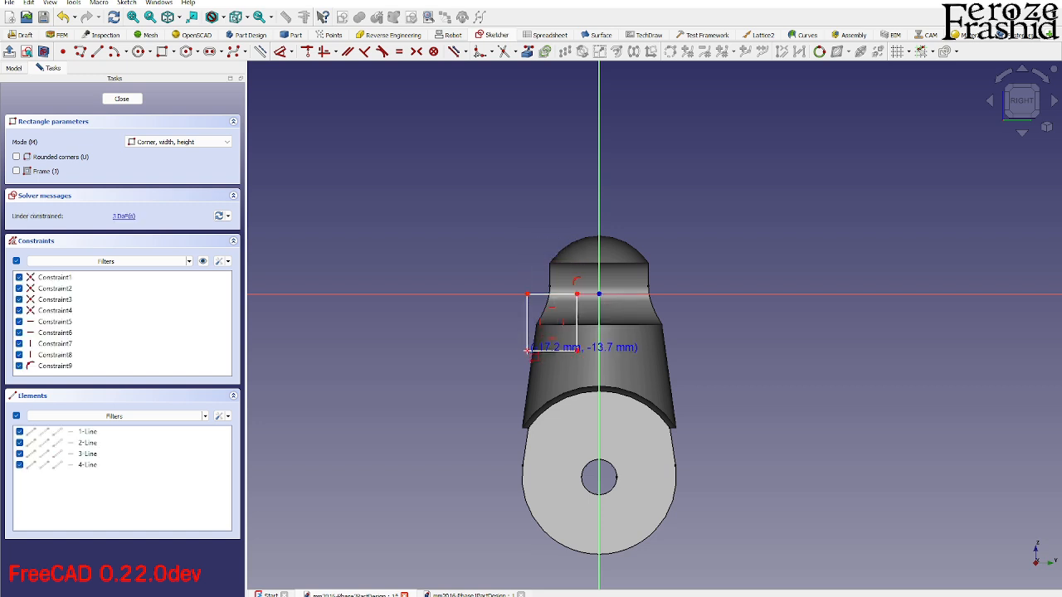
key(Escape)
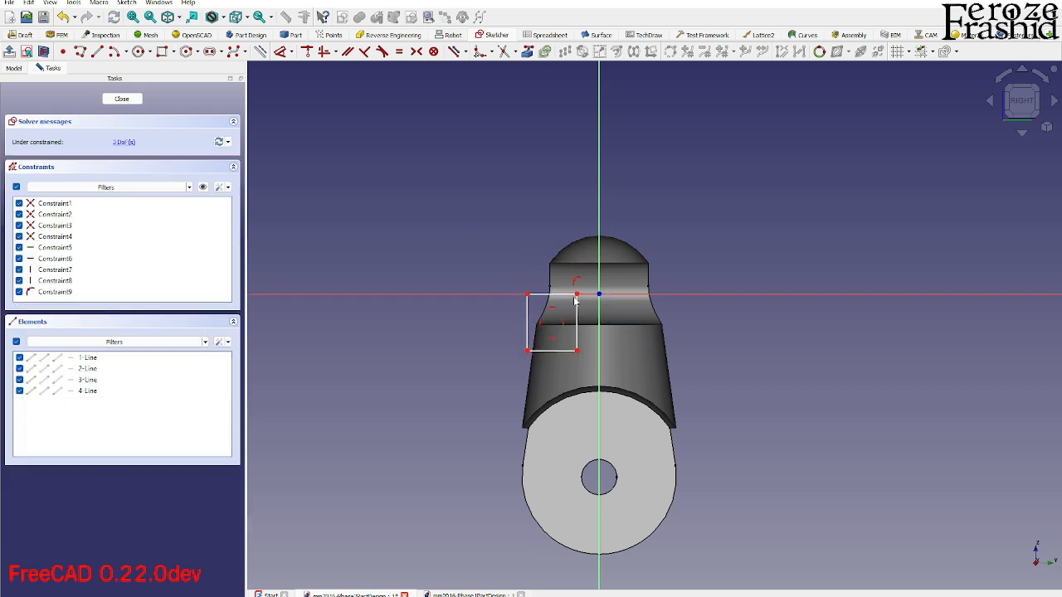
- Constrain the rectangle's upper inner corner to a horizontal distance of 6 mm from the origin
click(578, 295)
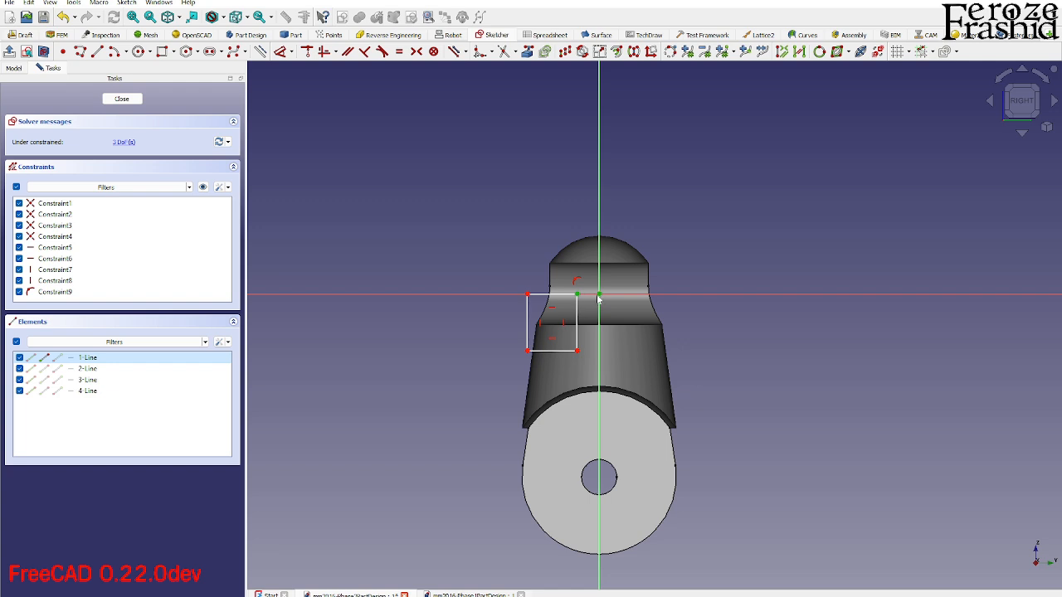
click(599, 299)
text(l)
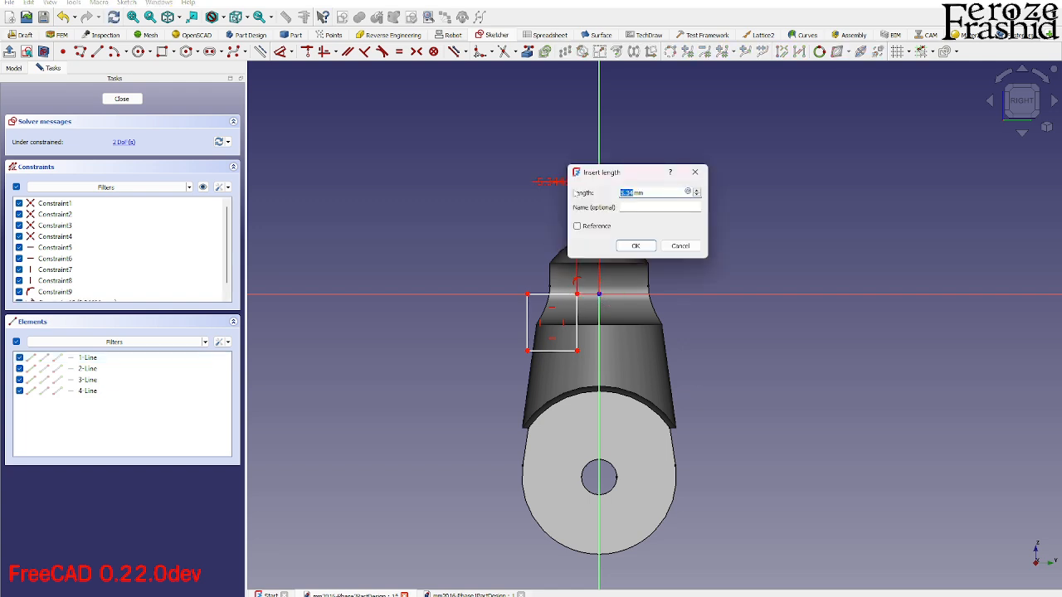
text(6)
key(Return)
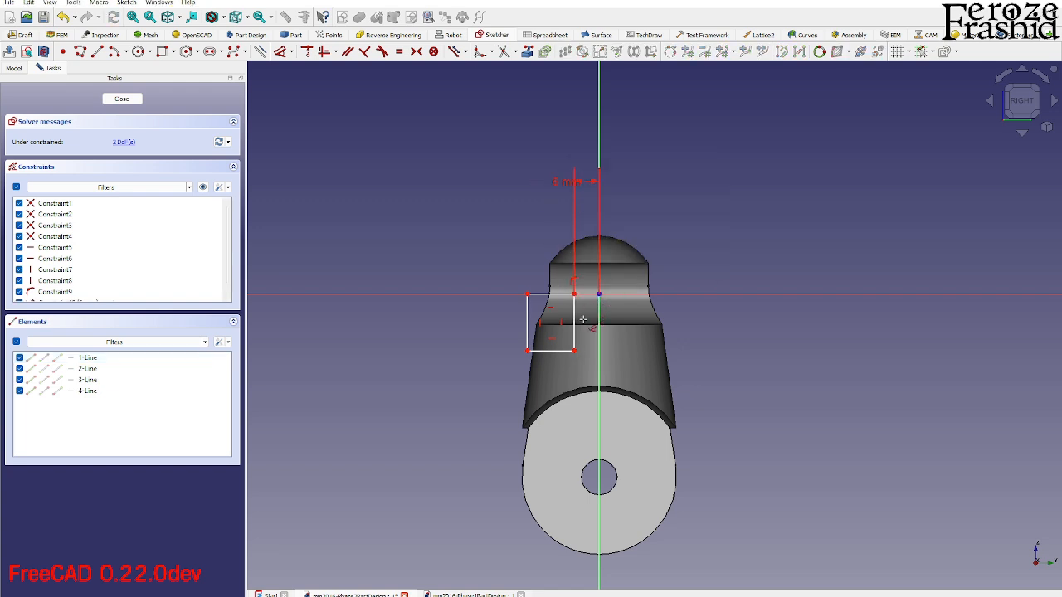
- Dimension the rectangle's outer vertical side with a height of 20 mm
click(524, 316)
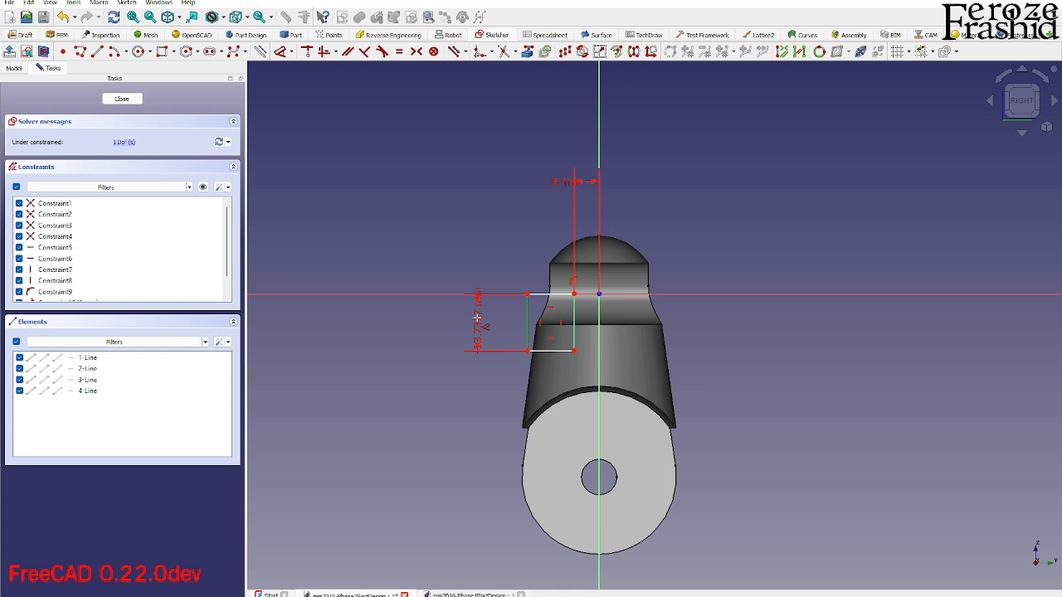
key(0)
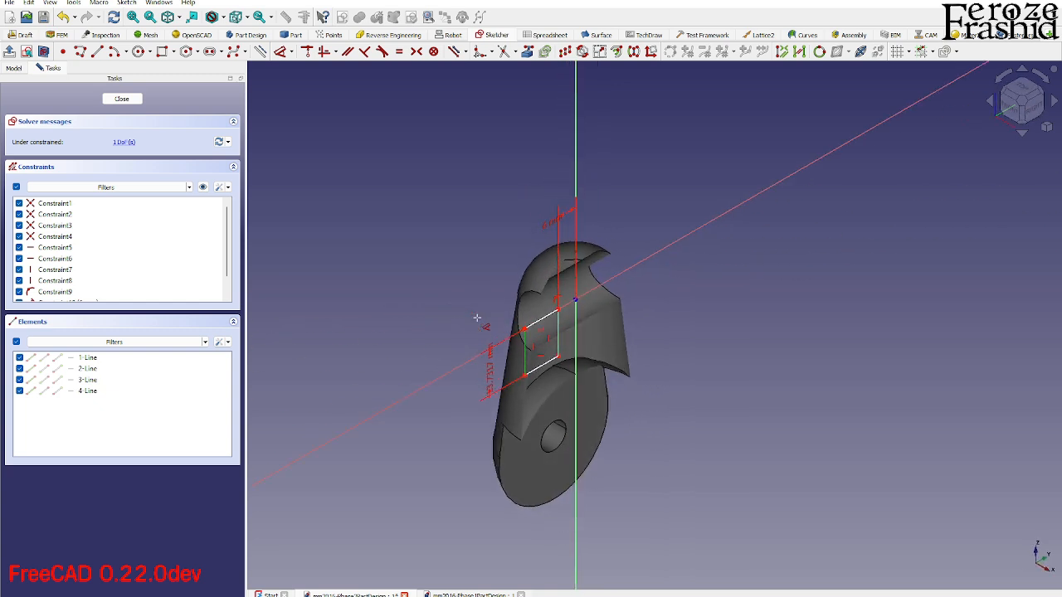
click(490, 369)
text(25)
key(Return)
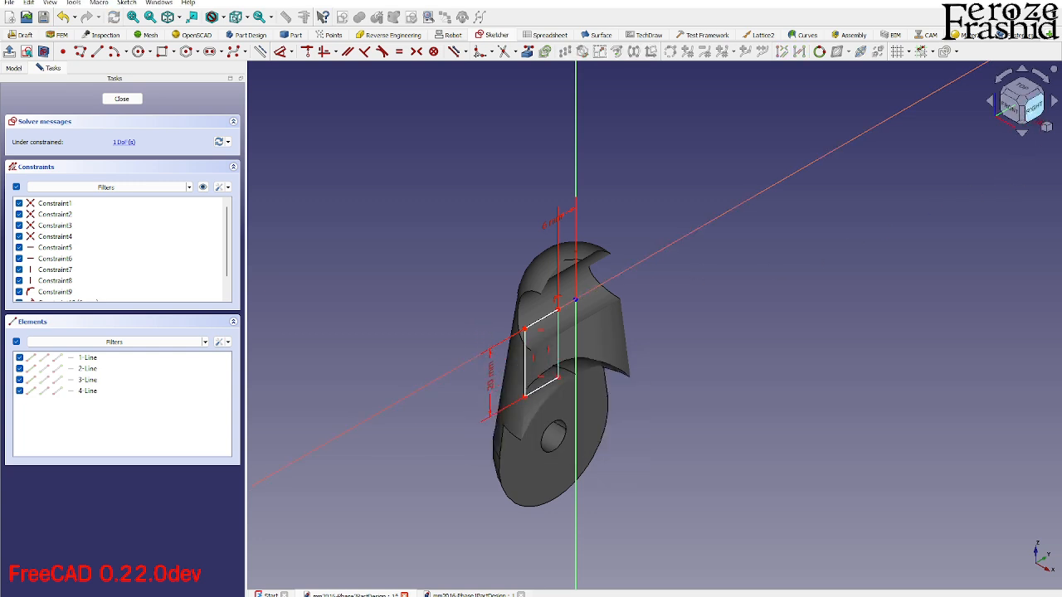
- Dimension the rectangle's upper edge with a width of 12 mm and close the sketch
click(1035, 115)
click(597, 376)
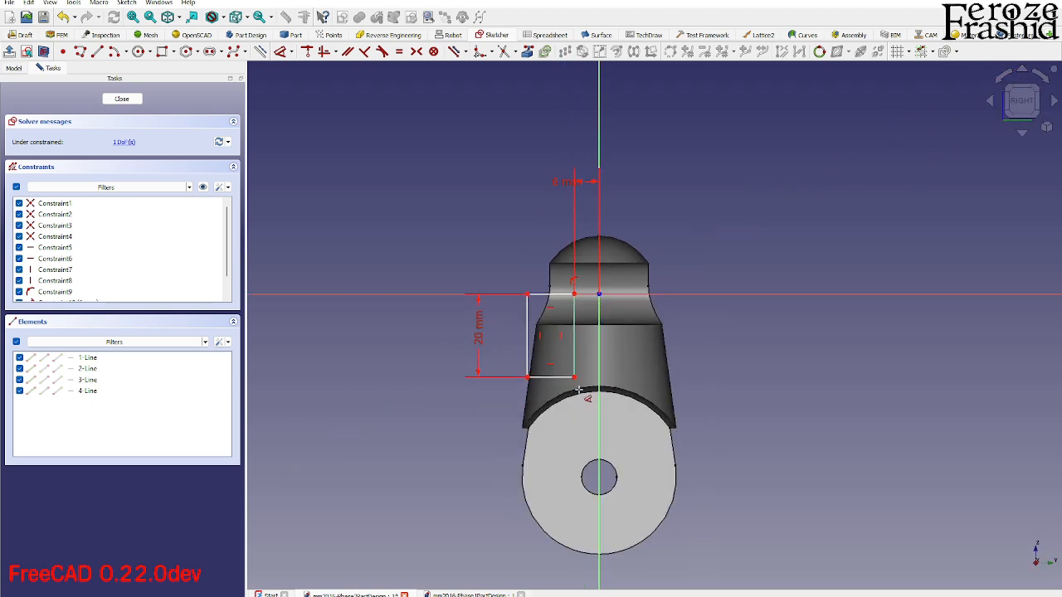
middle_drag(585, 404, 612, 396)
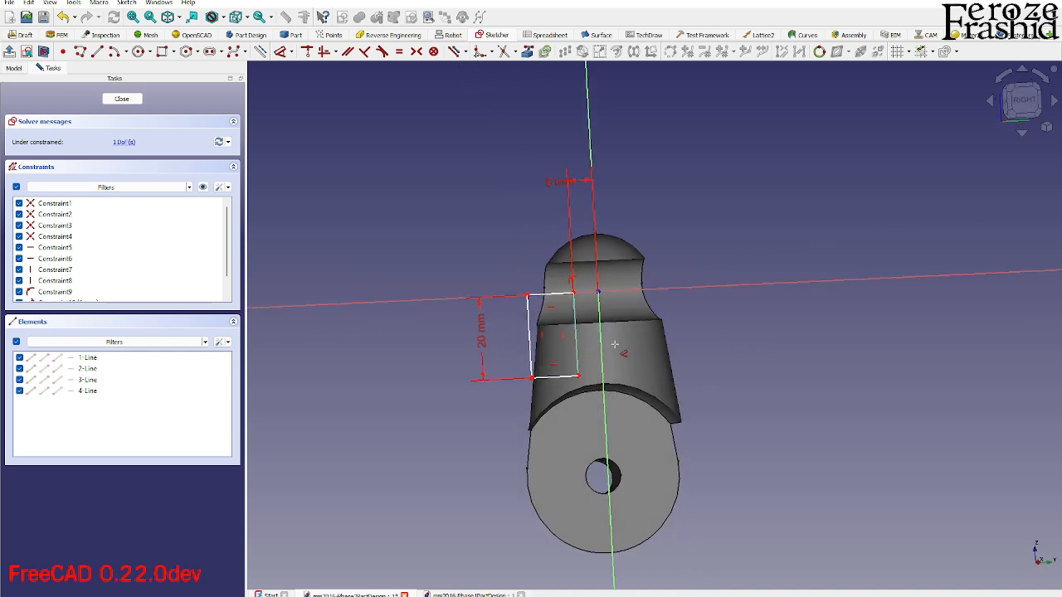
click(1022, 101)
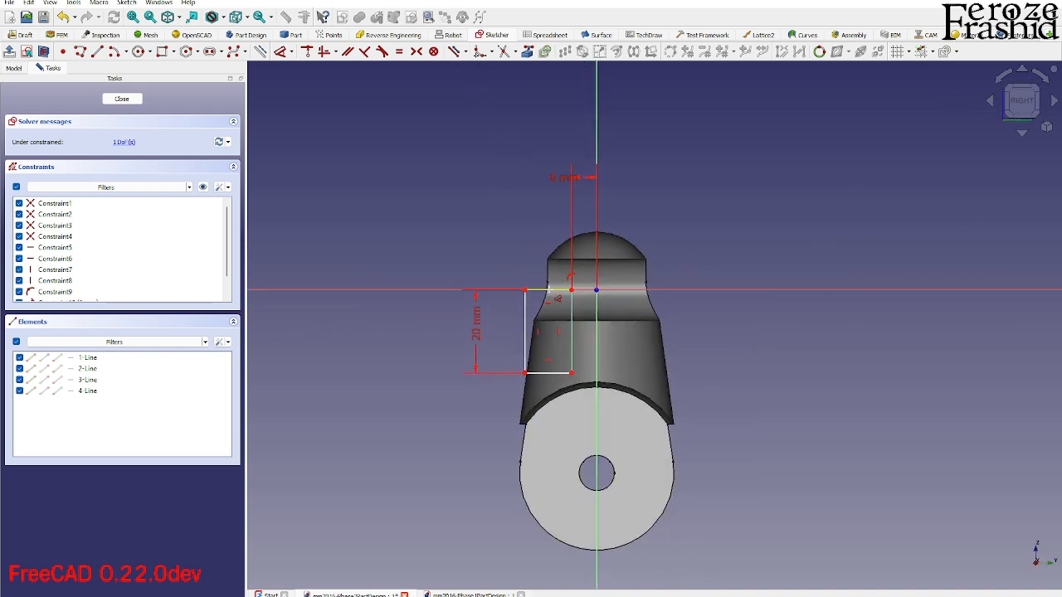
click(547, 285)
click(546, 221)
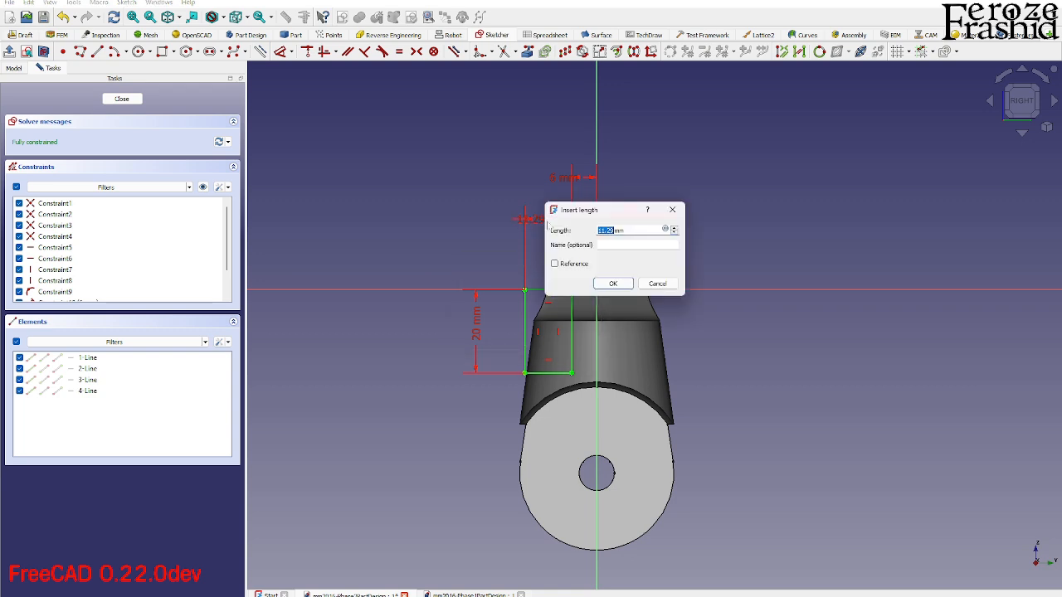
text(2)
key(Return)
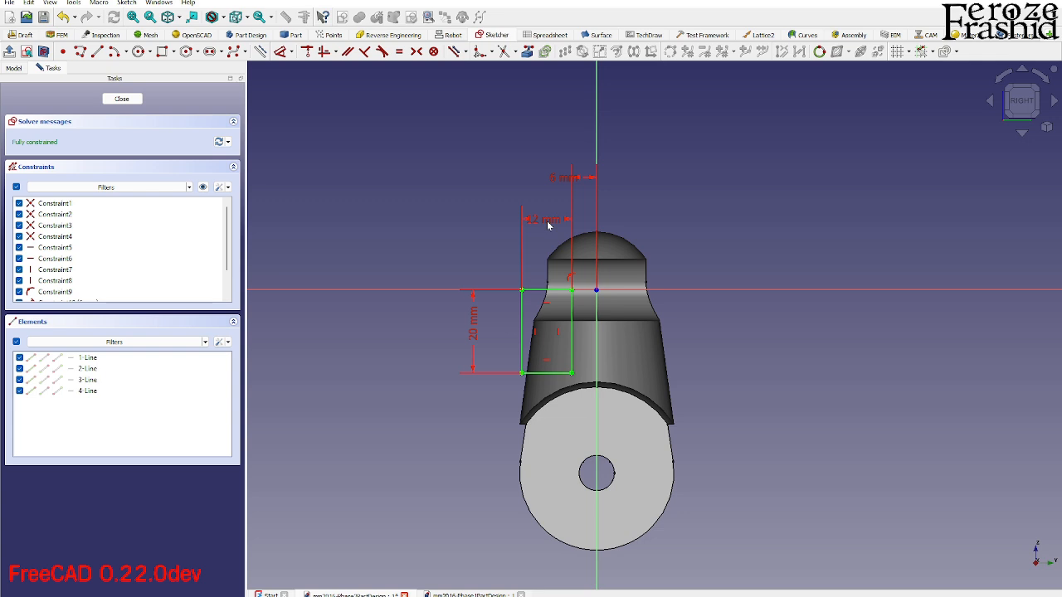
click(116, 99)
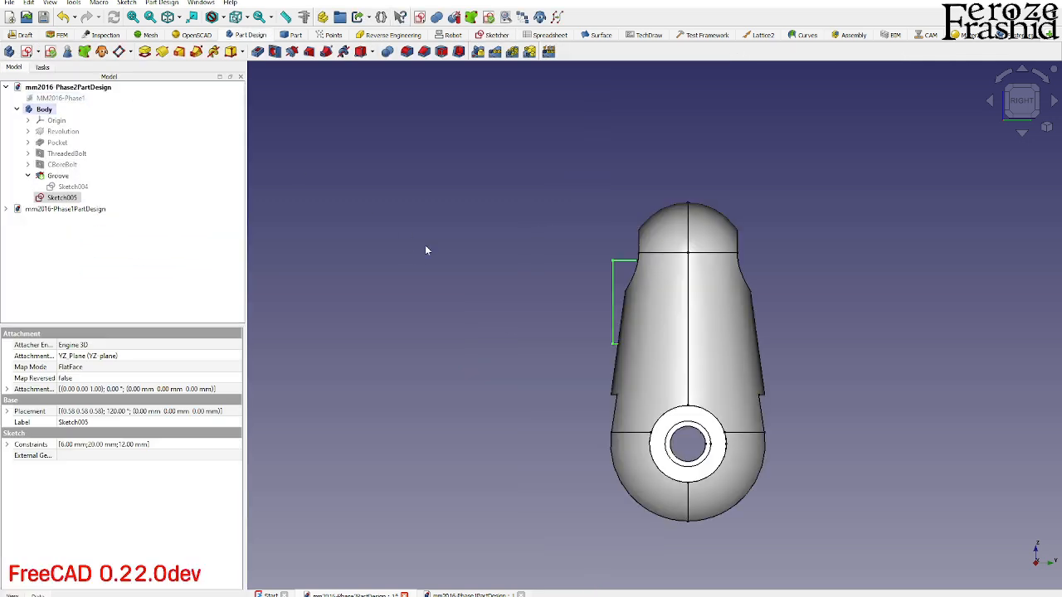
- Cut a 360° Groove from the rectangle sketch around the base Y axis
middle_drag(603, 318, 745, 327)
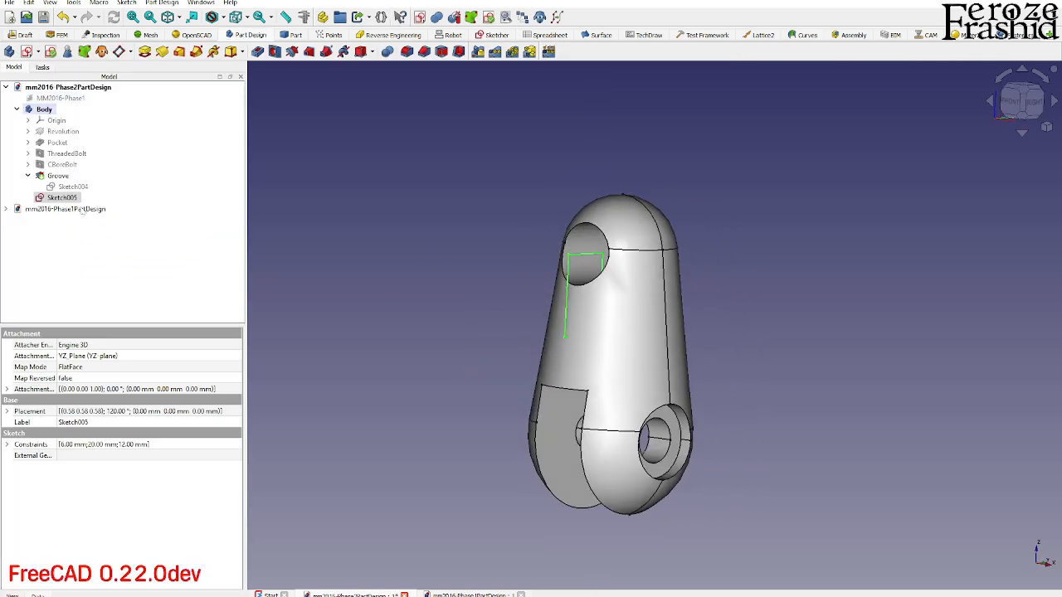
click(79, 199)
click(290, 53)
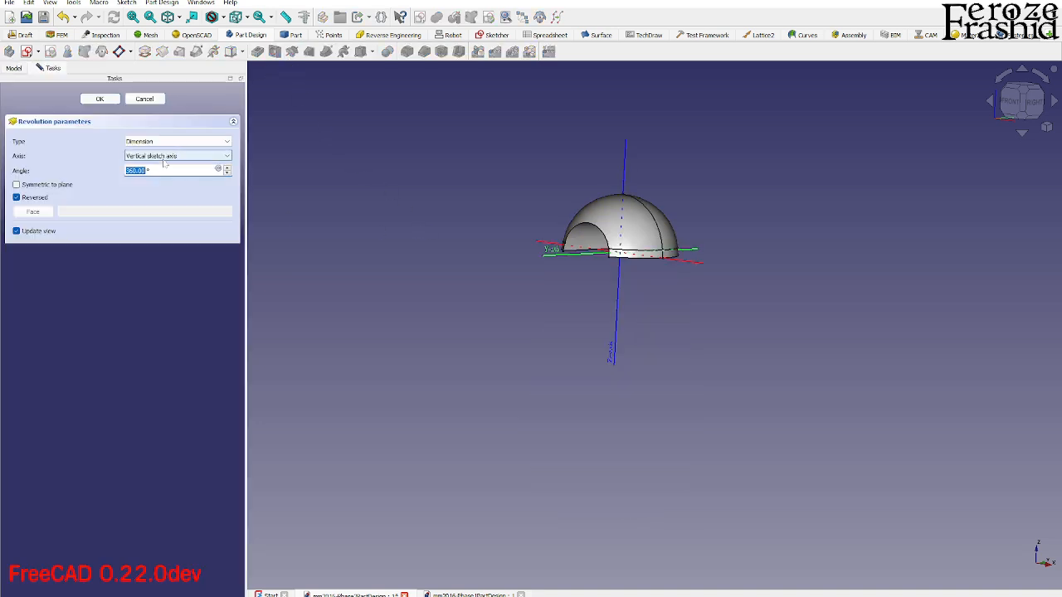
click(176, 156)
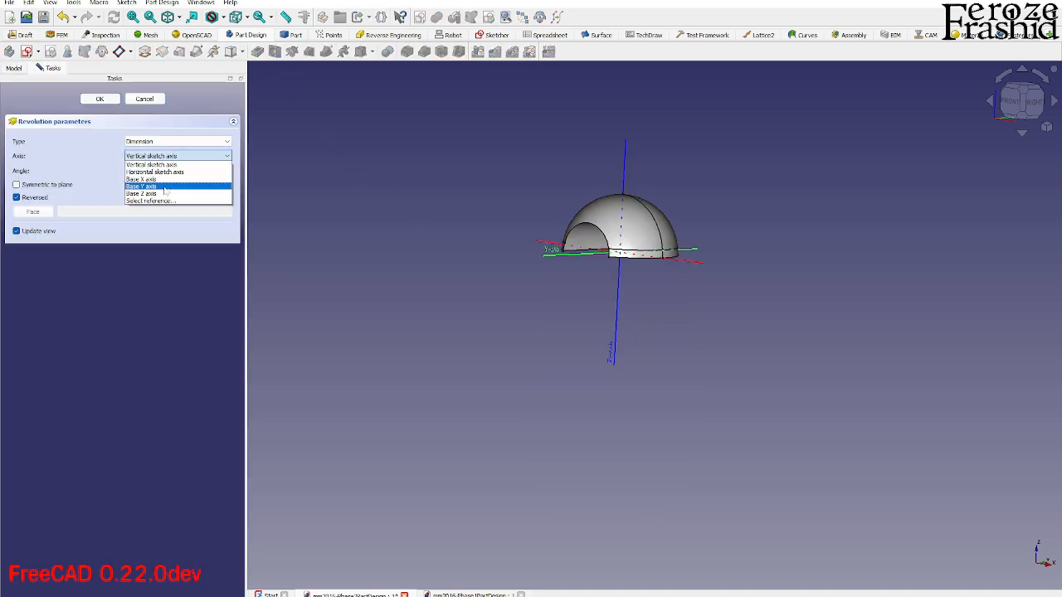
click(164, 187)
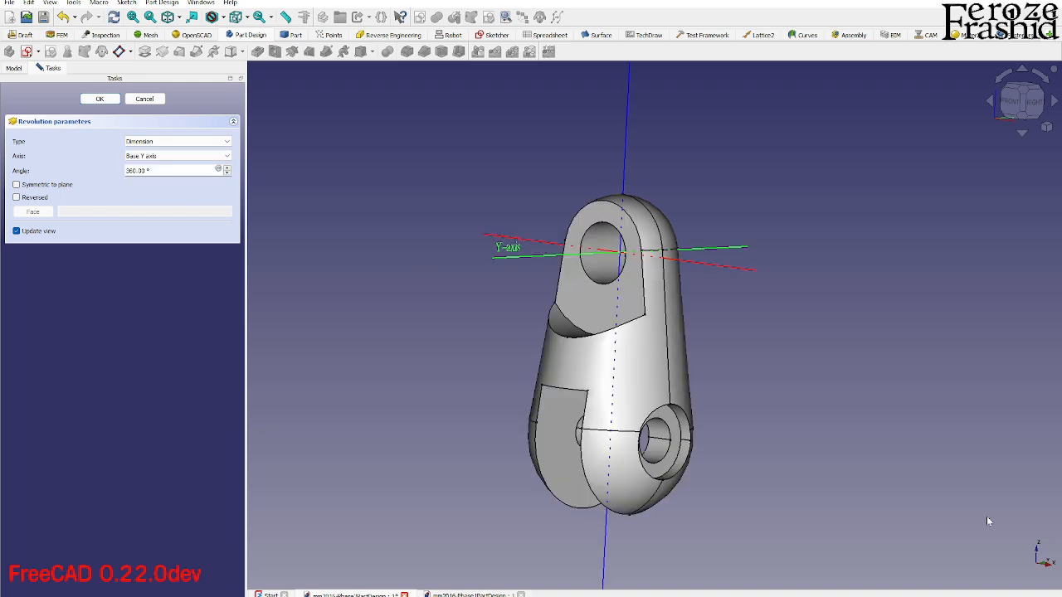
middle_drag(785, 506, 779, 527)
middle_drag(722, 299, 676, 334)
click(99, 99)
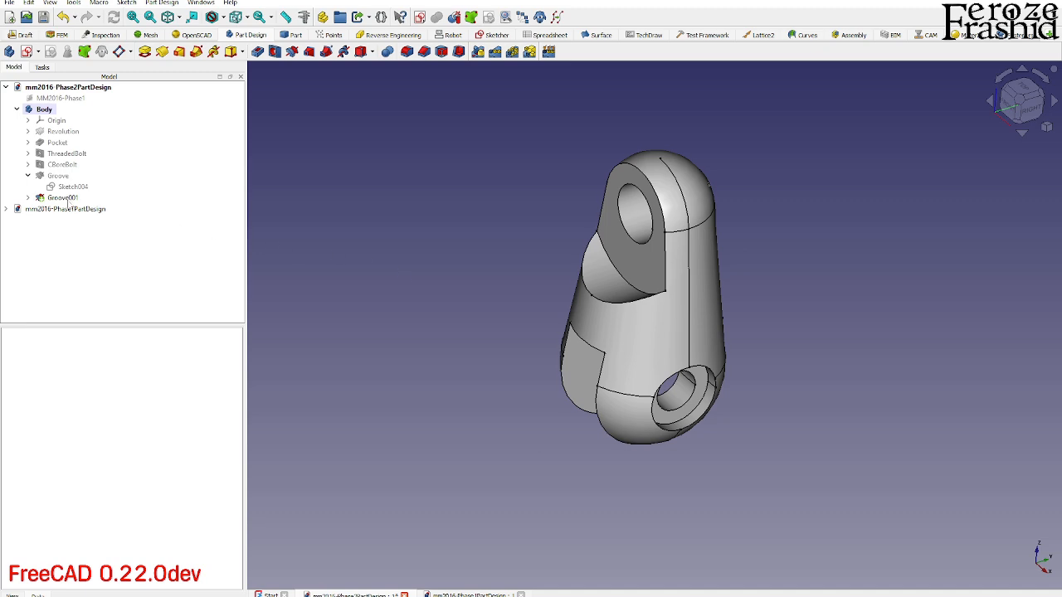
- Mirror the new groove about the vertical sketch axis to cut the opposite side of the eye
click(67, 200)
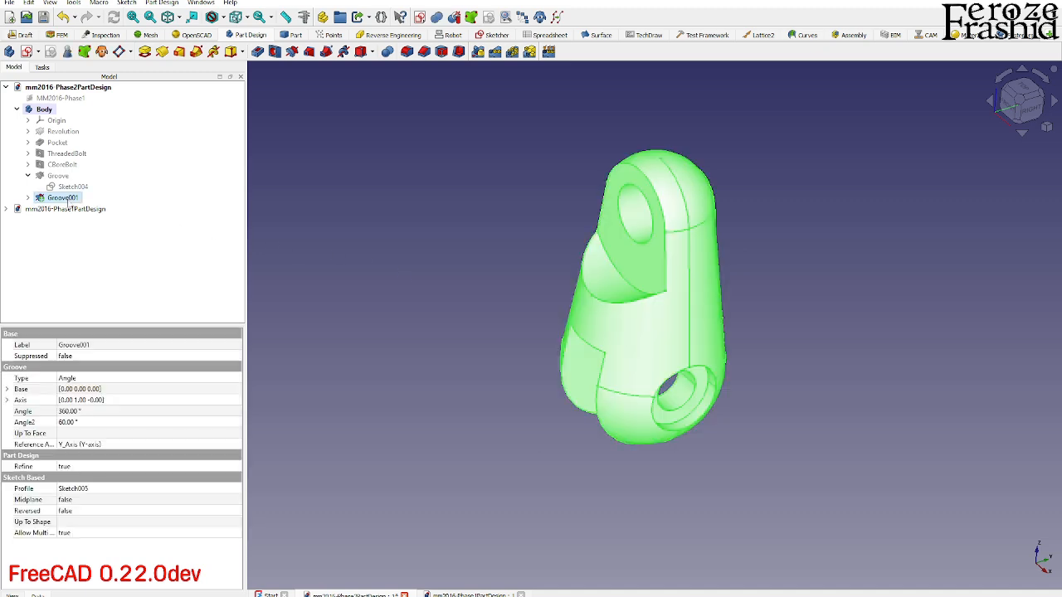
click(478, 53)
middle_drag(375, 199, 714, 282)
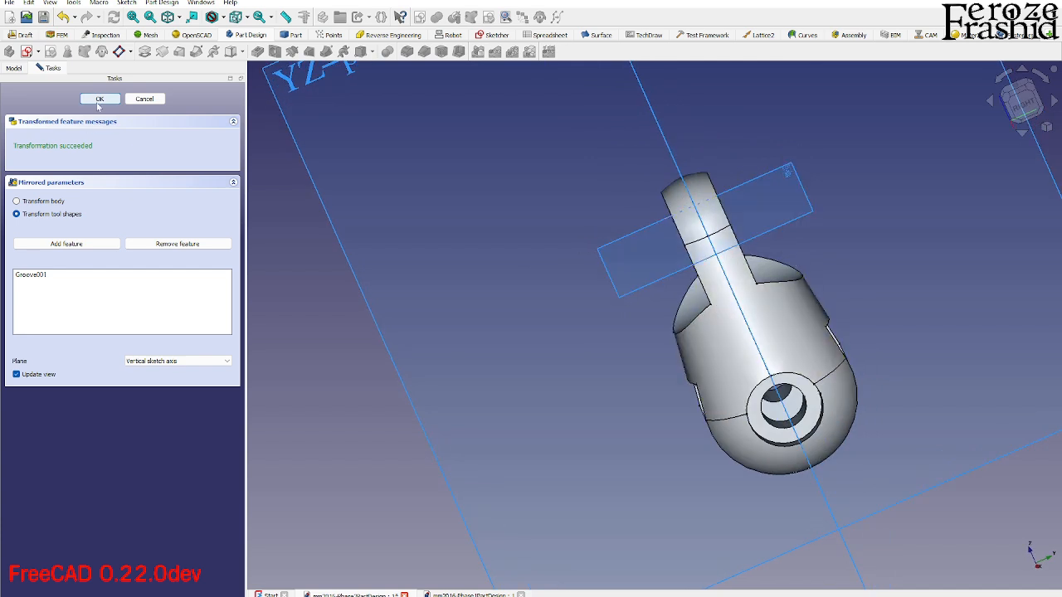
click(98, 99)
- Fillet the inner corner edges of the clevis slot and the arc edges at the base of both eye faces with a 2 mm radius
scroll(474, 331, down, 3)
middle_drag(498, 332, 838, 379)
scroll(609, 380, up, 3)
middle_drag(581, 357, 650, 457)
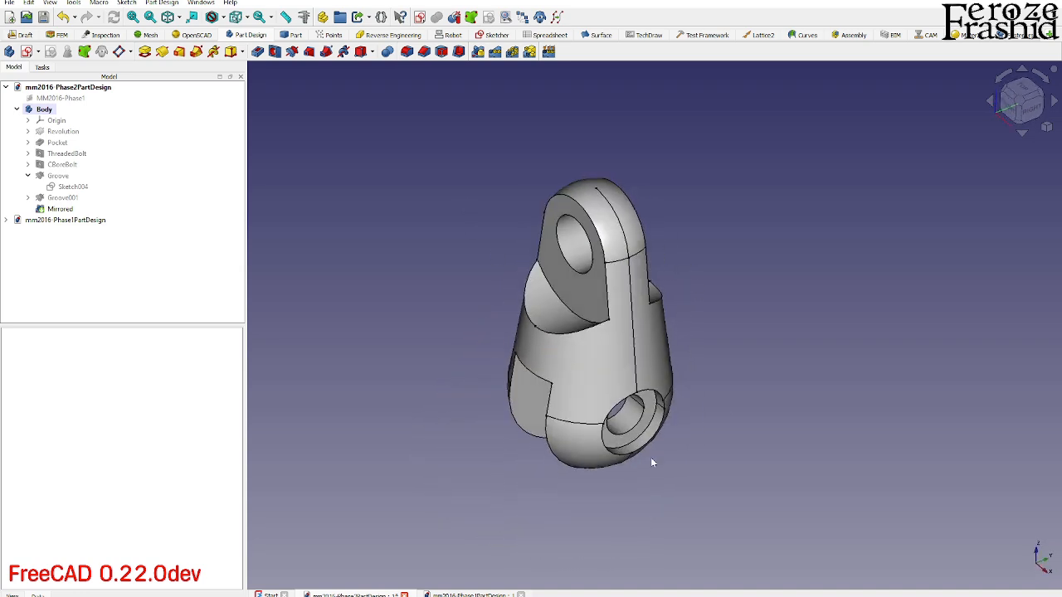
scroll(614, 404, up, 3)
middle_drag(614, 404, 709, 282)
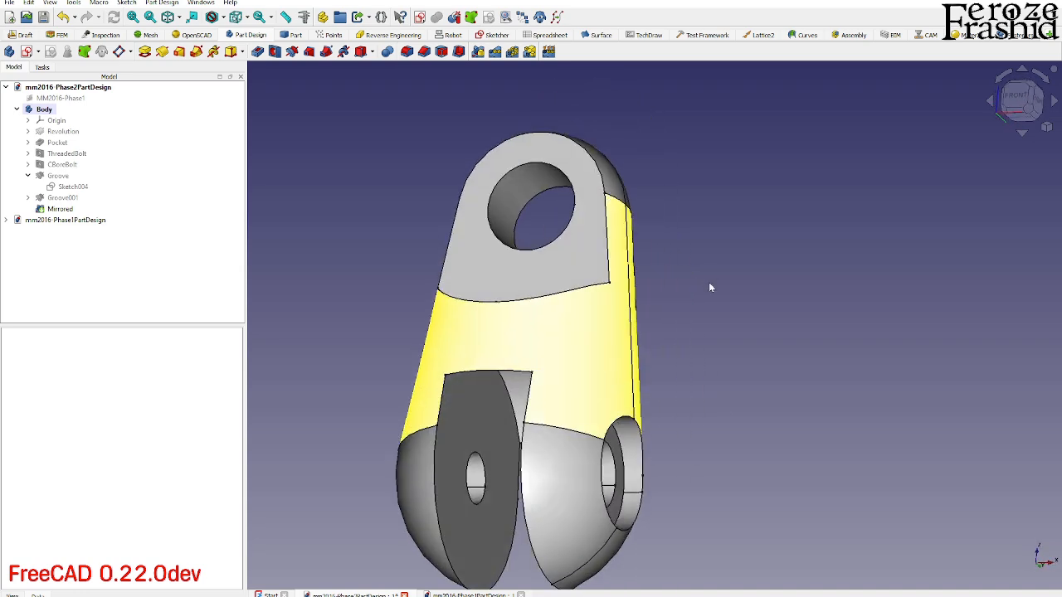
middle_drag(566, 339, 465, 361)
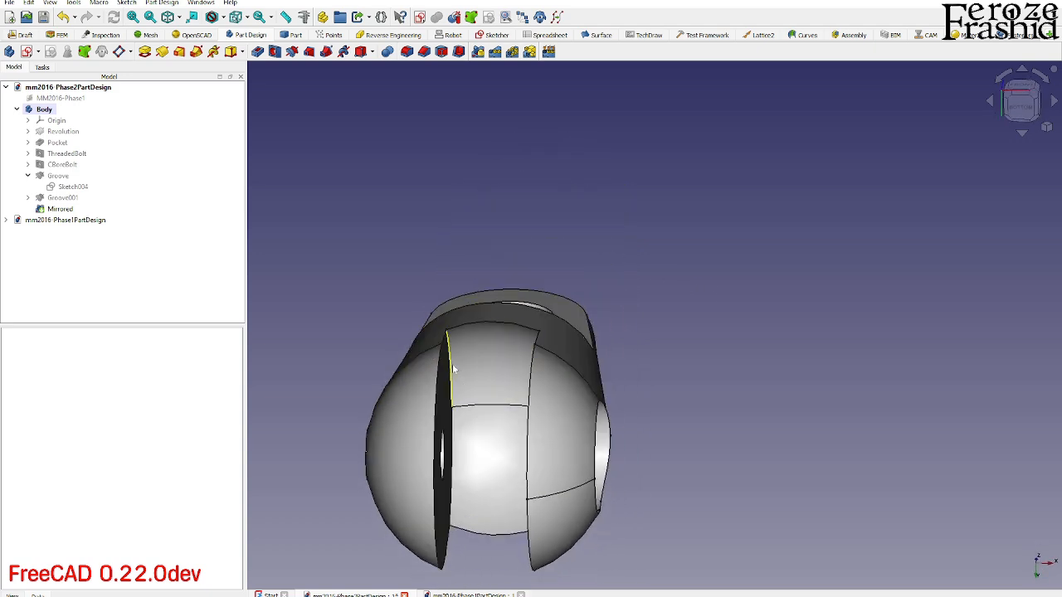
click(452, 371)
middle_drag(474, 402, 679, 496)
click(482, 357)
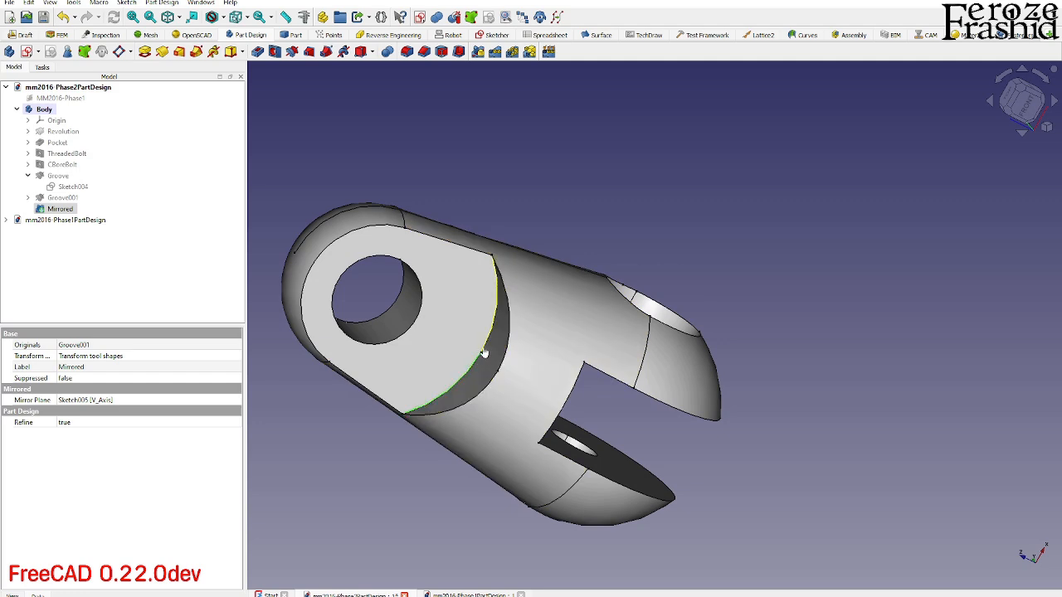
middle_drag(485, 354, 519, 318)
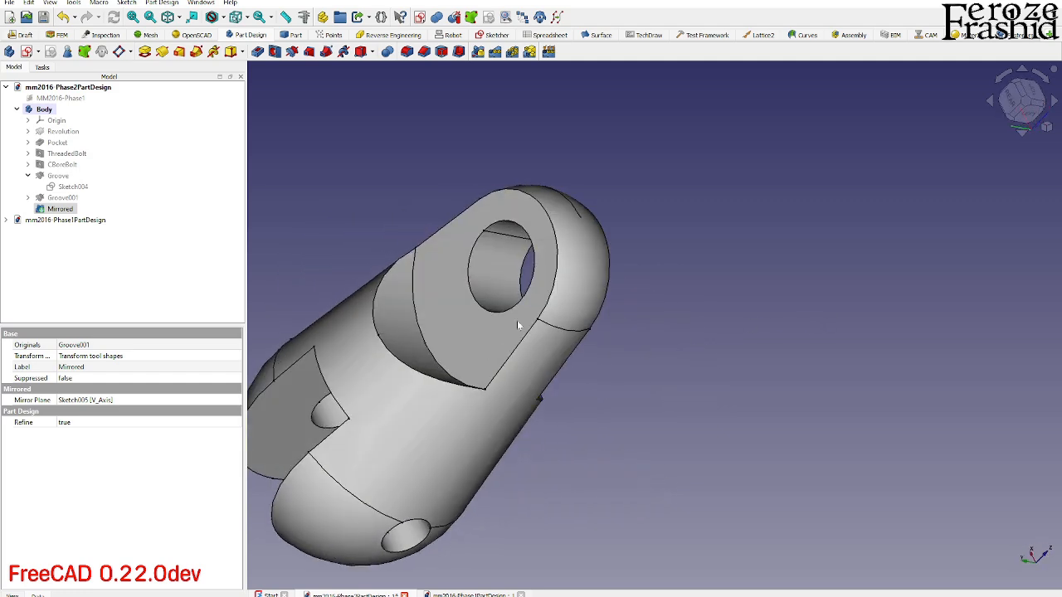
click(422, 339)
click(406, 52)
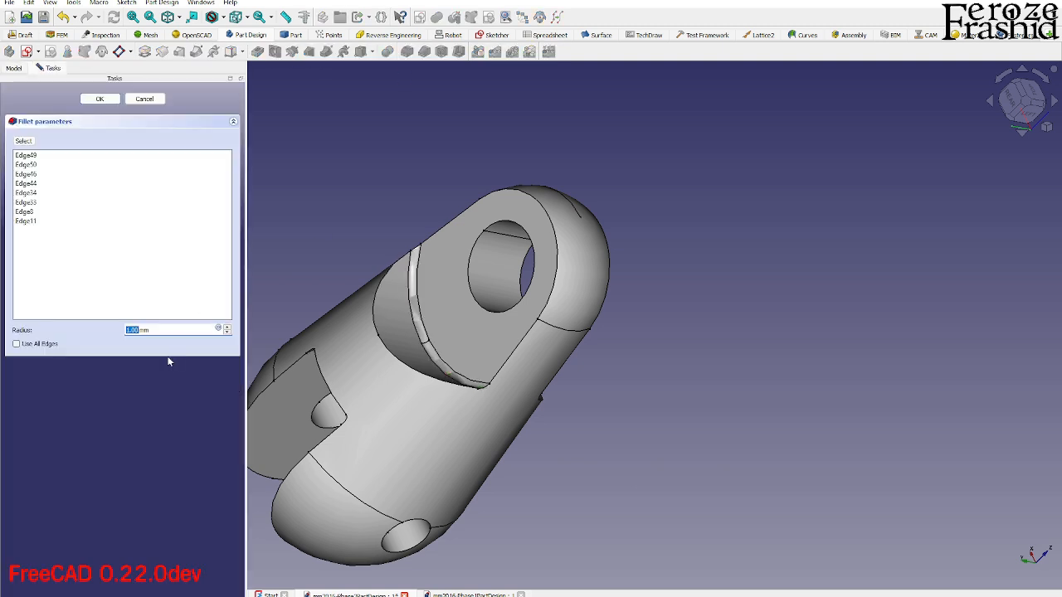
key(Return)
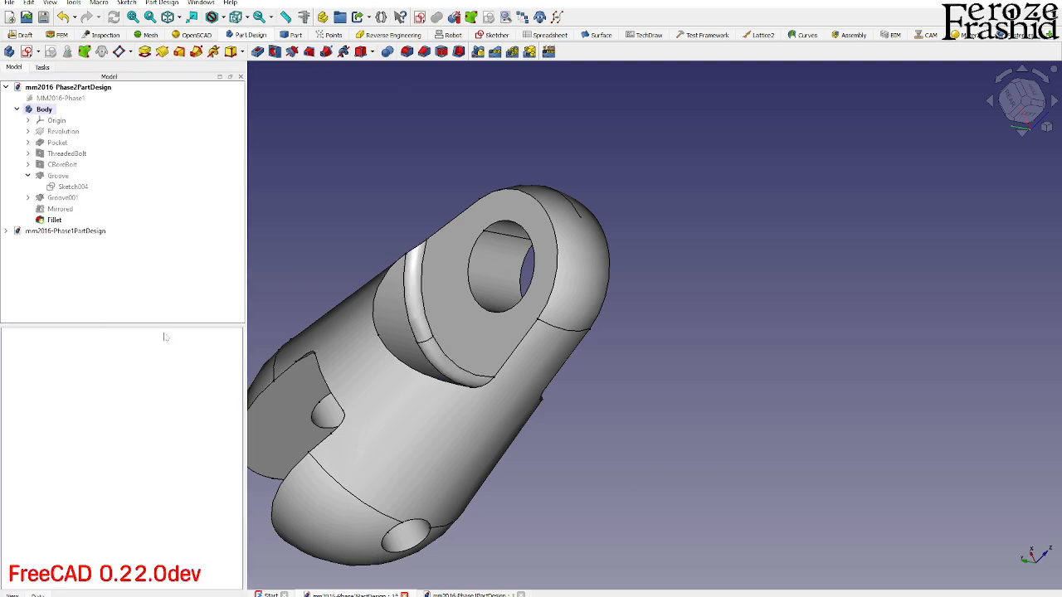
- Fillet the outer edges of the eye cuts and the clevis slot opening with a 3 mm radius
middle_drag(386, 386, 456, 392)
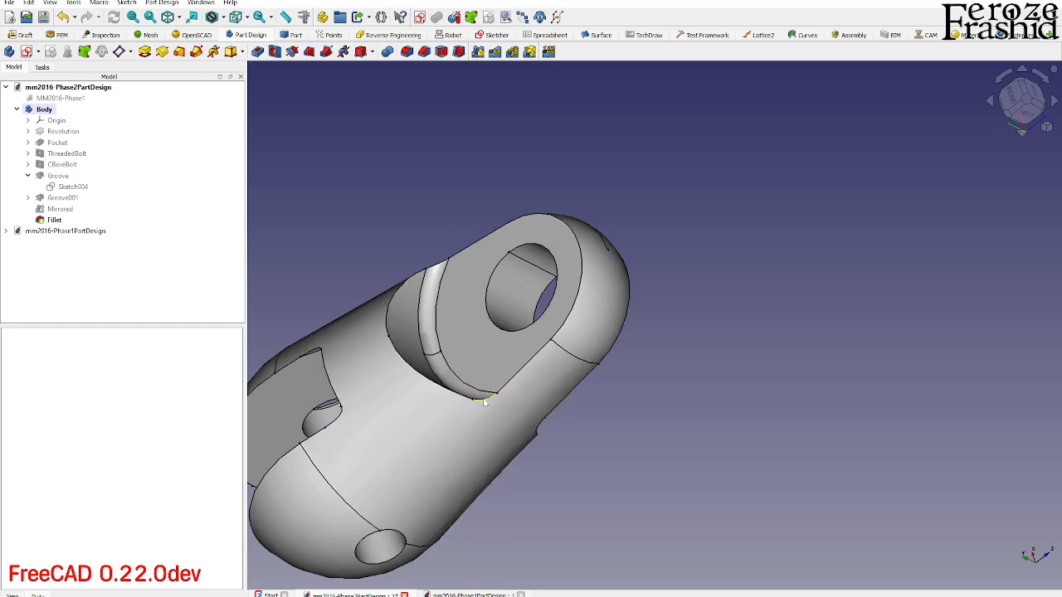
click(446, 395)
middle_drag(510, 412, 429, 389)
ctrl+click(567, 456)
mouse_move(568, 456)
middle_down()
mouse_move(507, 410)
mouse_move(650, 360)
mouse_move(645, 398)
mouse_move(399, 452)
middle_up()
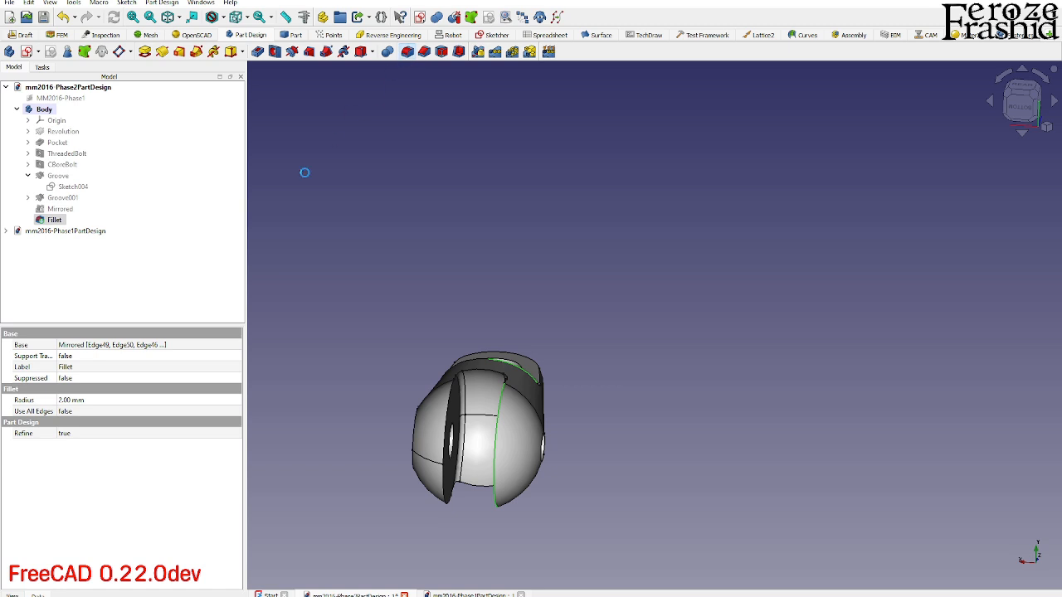
click(158, 330)
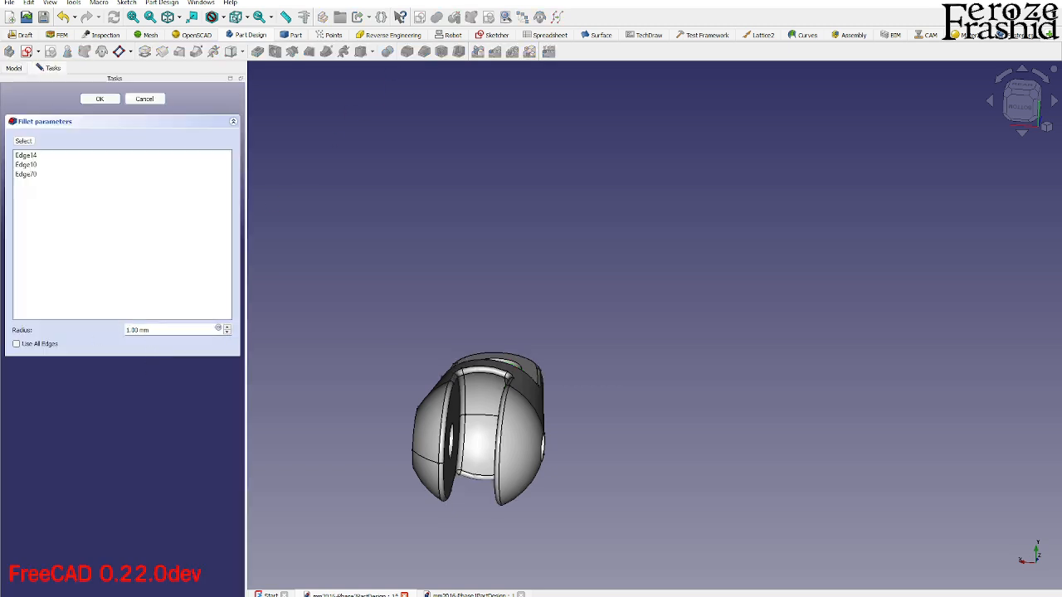
drag(149, 330, 116, 332)
text(3)
key(Return)
- Examine the filleted part from several directions and compare it with the Phase 2 drawing
middle_drag(513, 380, 467, 505)
scroll(464, 395, up, 3)
mouse_move(548, 384)
middle_down()
mouse_move(336, 425)
mouse_move(634, 406)
middle_up()
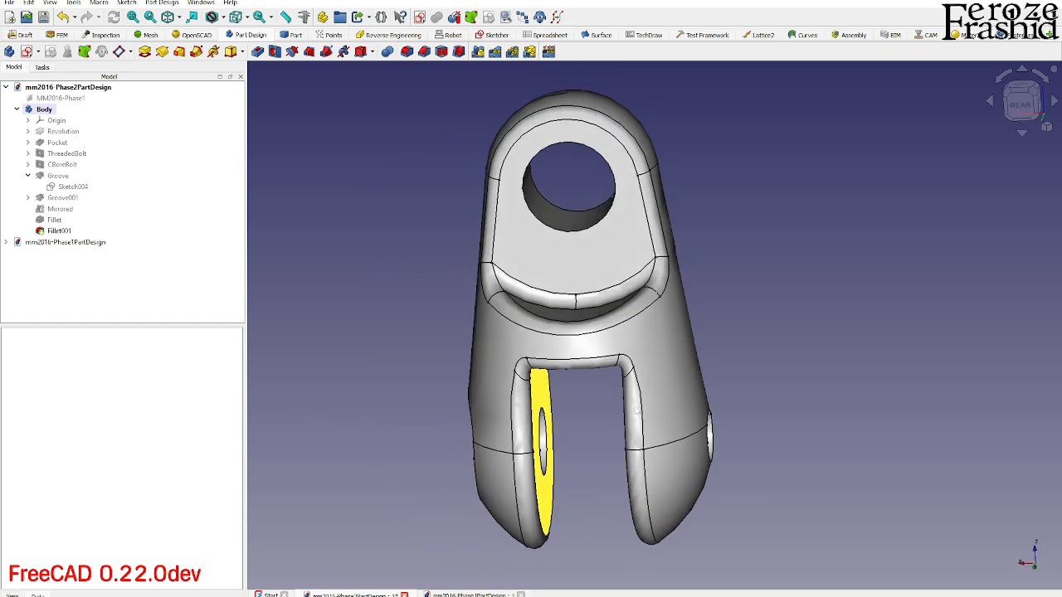
middle_drag(636, 411, 711, 379)
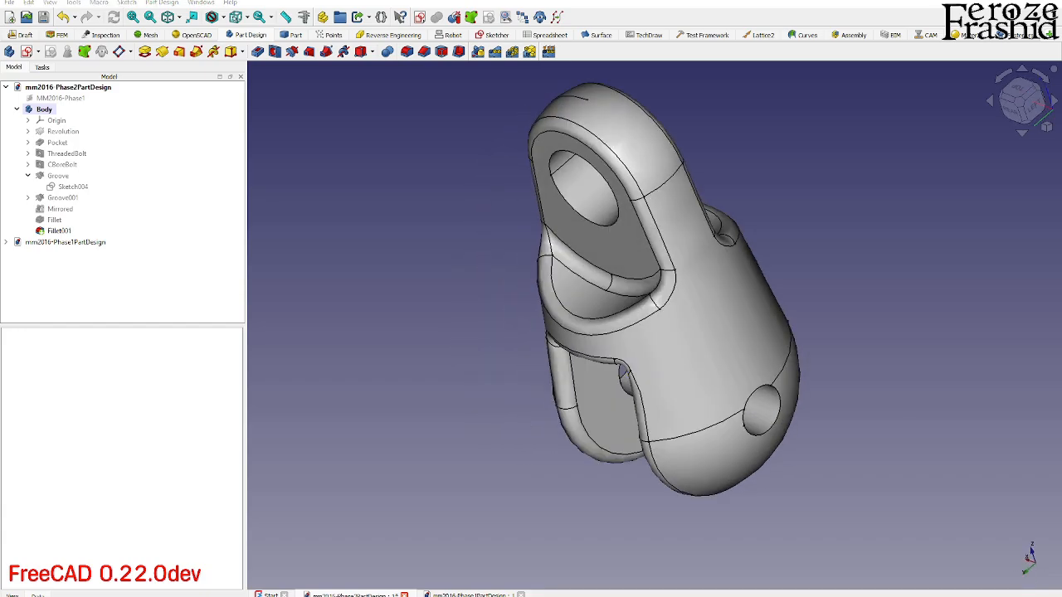
mouse_move(1061, 232)
mouse_down()
mouse_move(754, 205)
mouse_move(614, 2)
mouse_up()
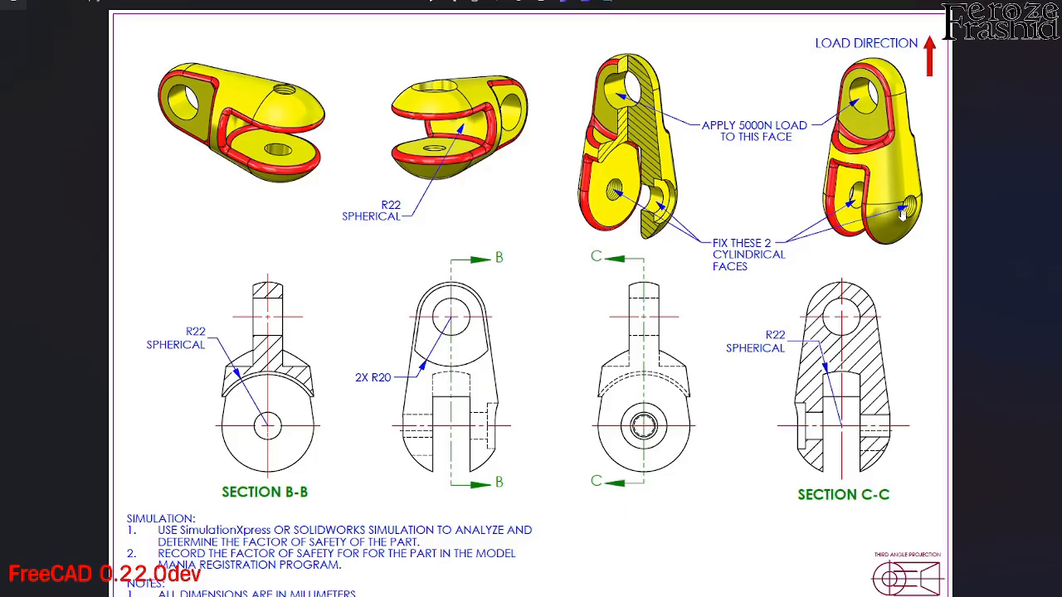
- Inspect the clevis slot, eye and side holes of the filleted part from several angles against the drawing's isometric views
drag(780, 1, 1061, 157)
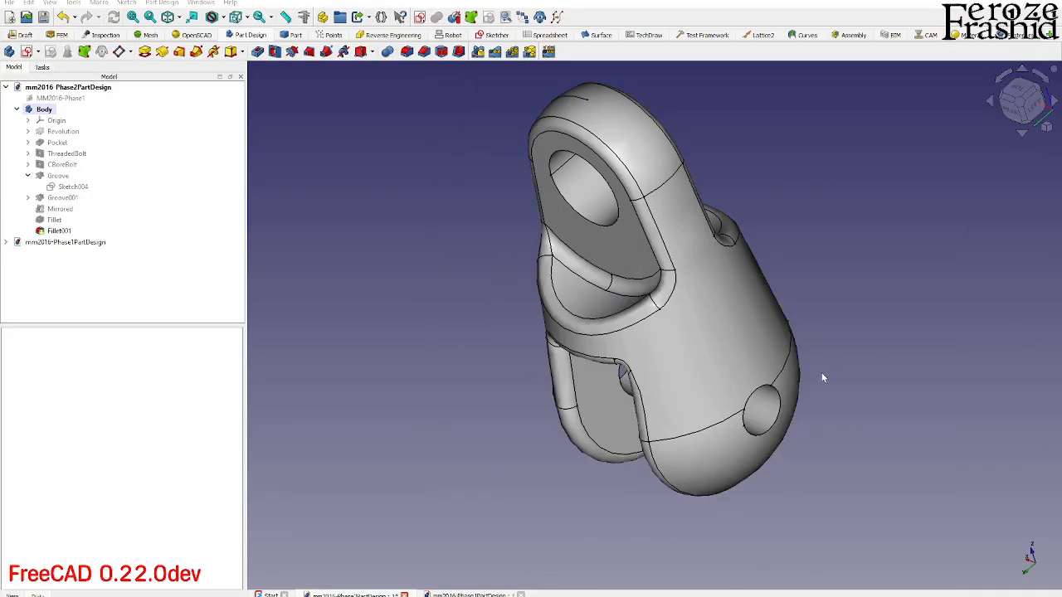
middle_drag(661, 408, 465, 355)
scroll(548, 348, down, 2)
scroll(642, 445, up, 3)
middle_drag(697, 431, 640, 395)
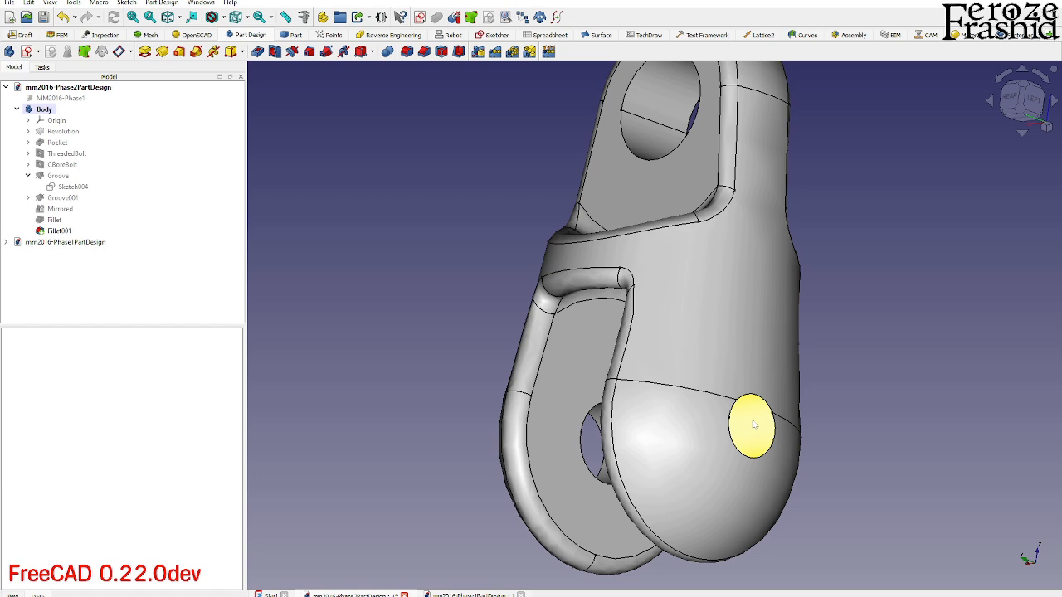
middle_drag(743, 425, 717, 407)
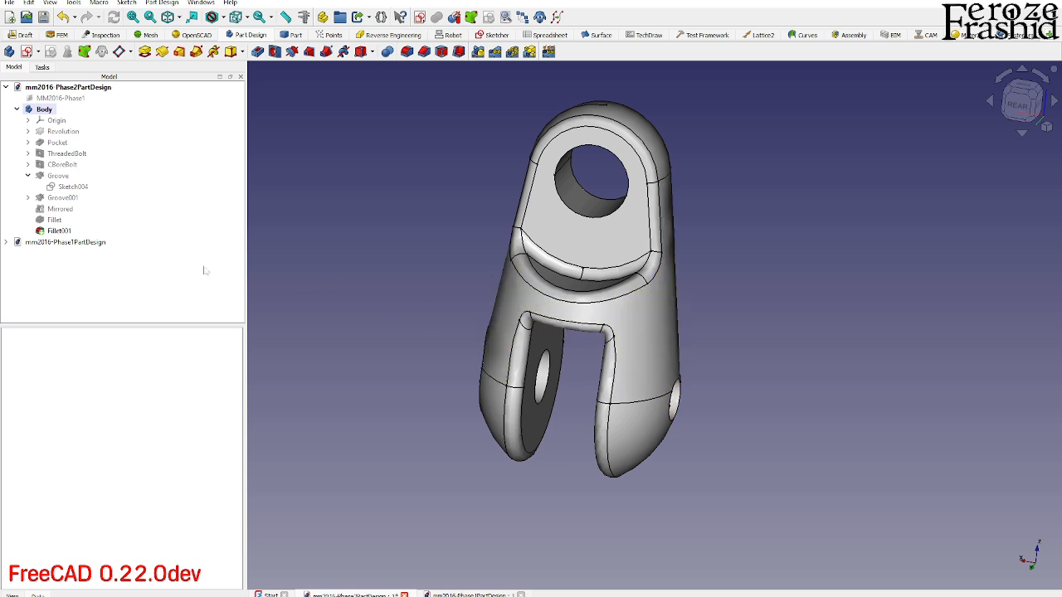
middle_drag(678, 291, 649, 270)
scroll(690, 405, up, 2)
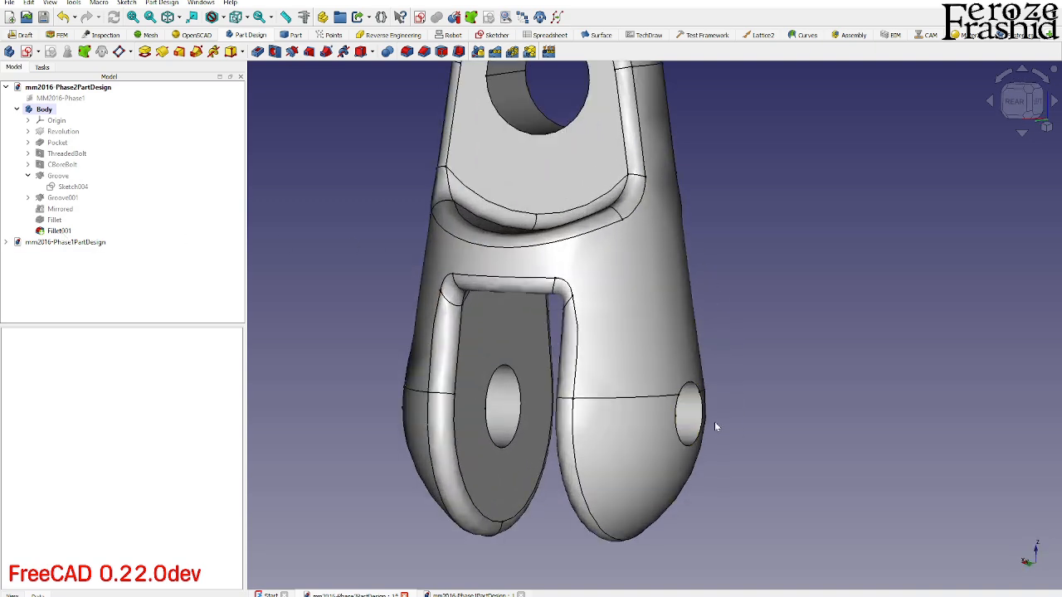
middle_drag(718, 422, 633, 449)
scroll(636, 497, down, 2)
scroll(712, 360, up, 1)
middle_drag(714, 360, 755, 343)
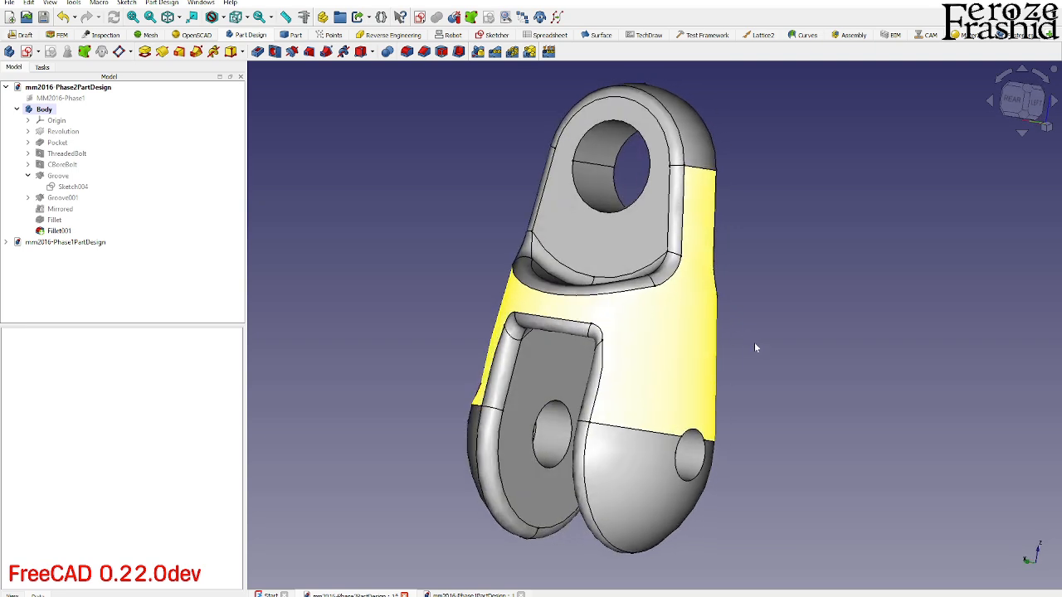
- Save the document and review the load, fixture and material notes on the Phase 2 drawing
click(44, 20)
mouse_move(1061, 220)
mouse_down()
mouse_move(986, 271)
mouse_move(557, 2)
mouse_up()
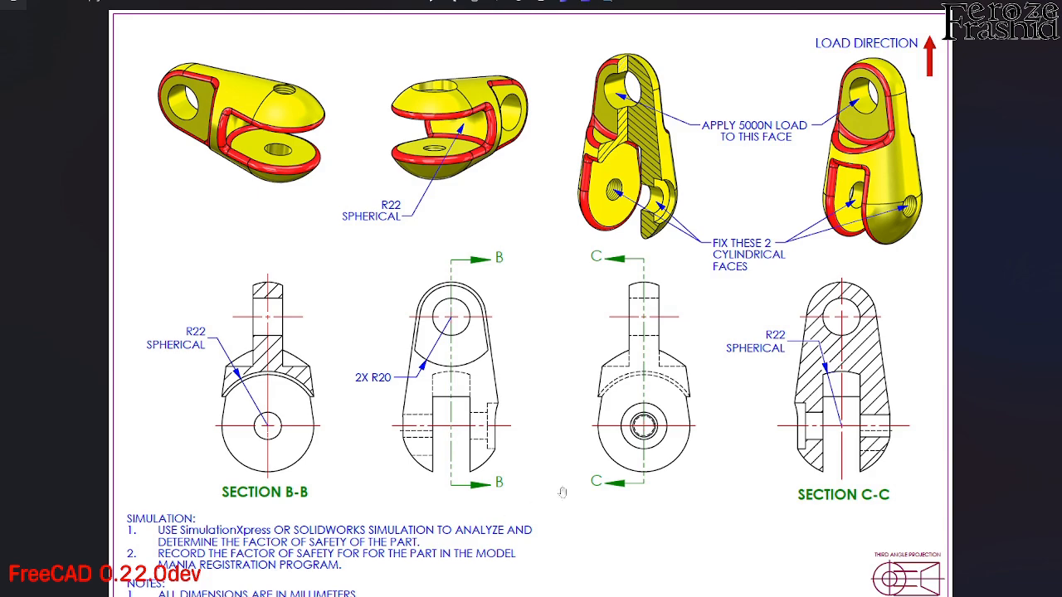
drag(527, 3, 726, 68)
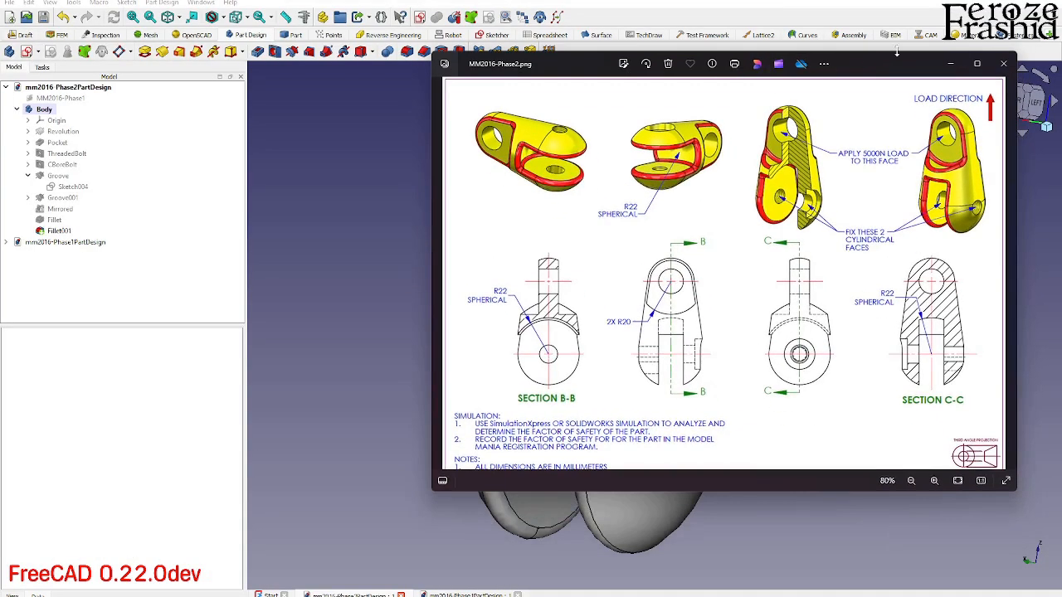
click(976, 63)
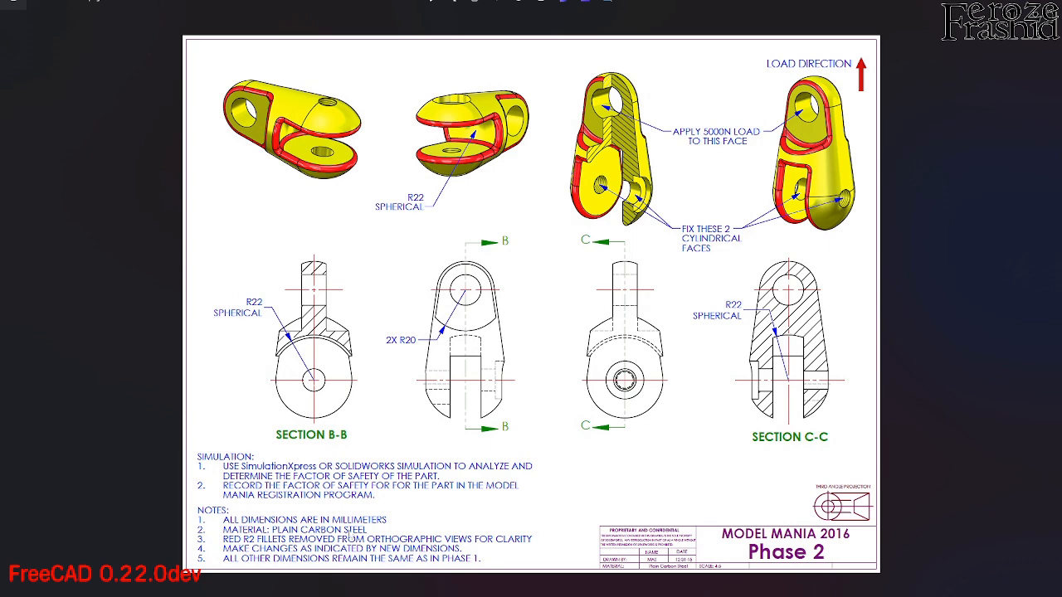
drag(531, 3, 1061, 258)
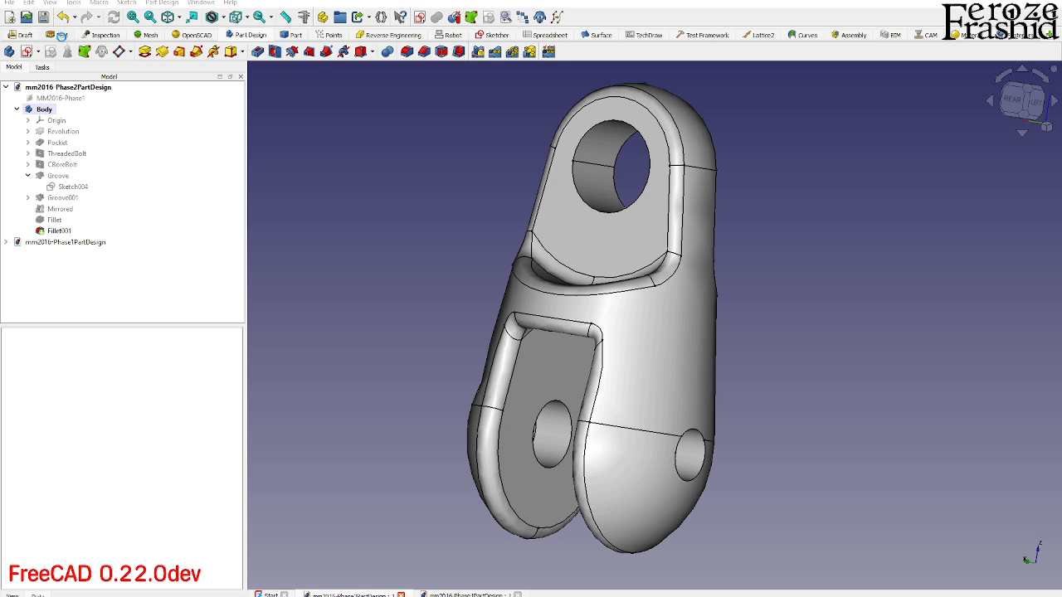
- Switch to the FEM workbench and create a new analysis with its solver for the clevis part
click(60, 35)
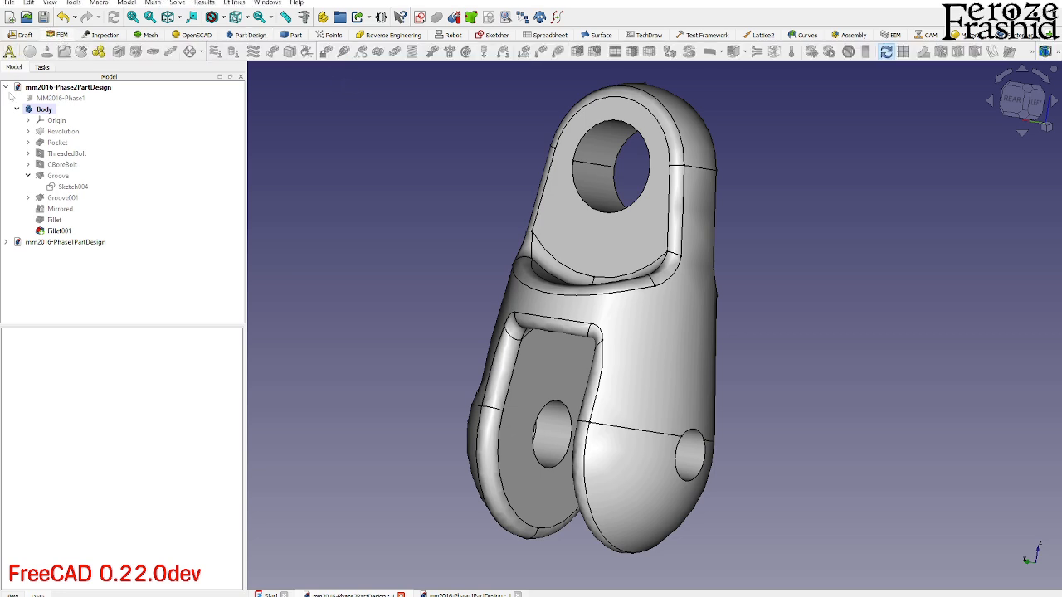
click(9, 51)
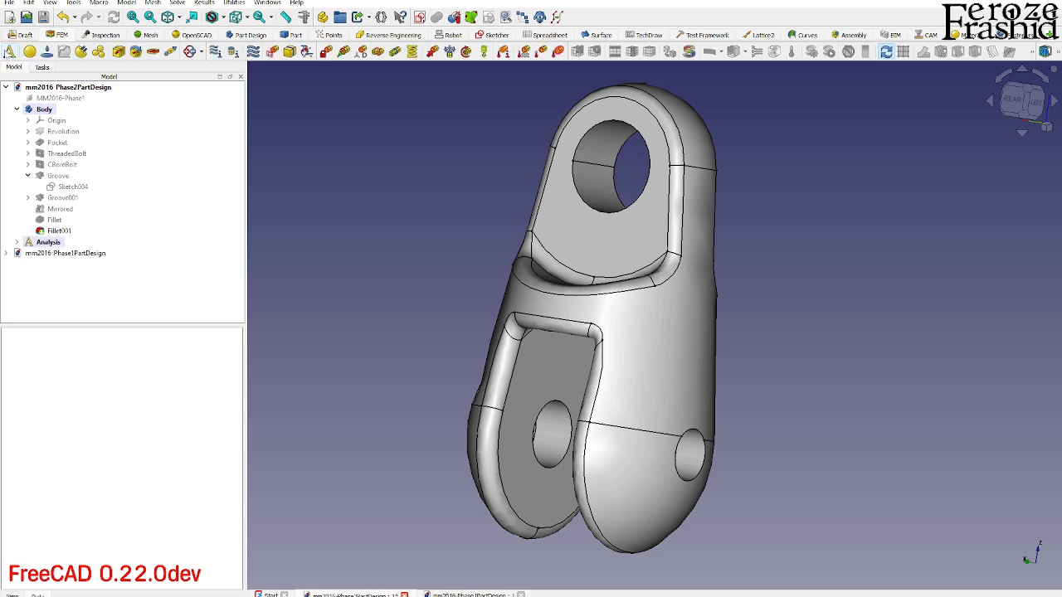
click(17, 241)
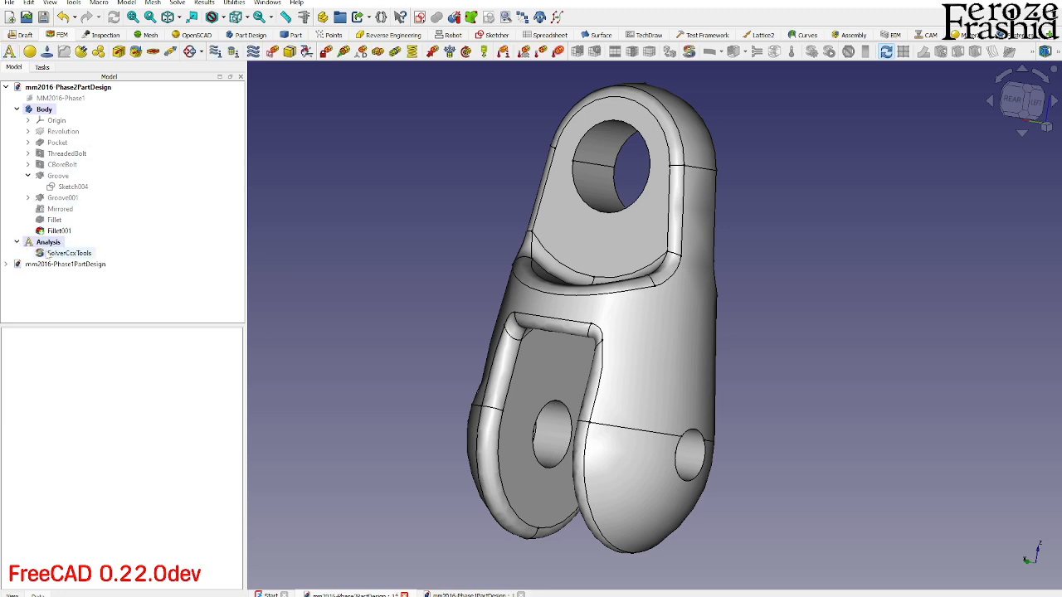
click(51, 243)
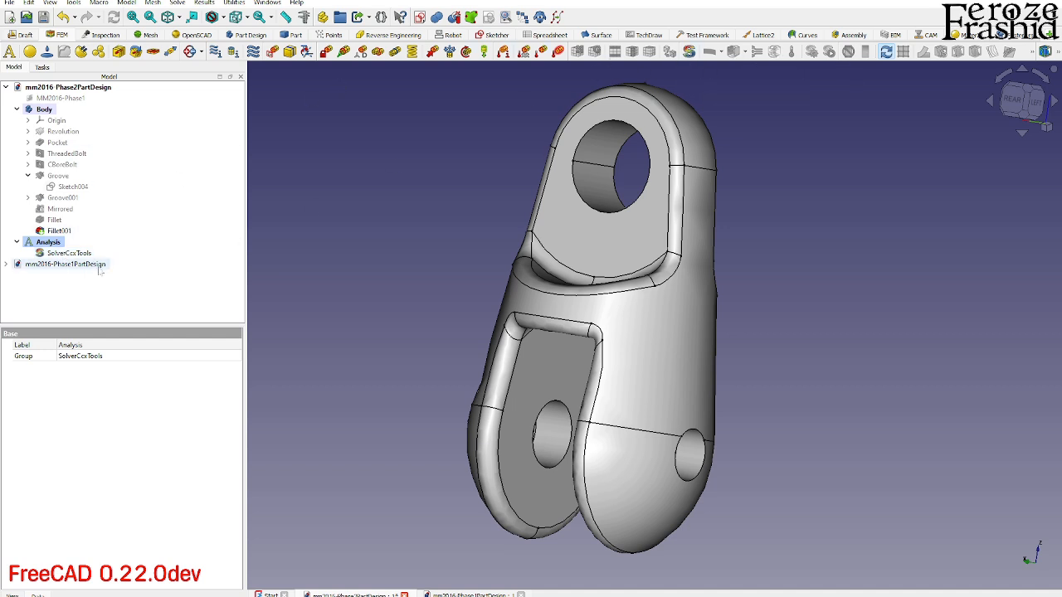
- Add a solid FEM material to the analysis using the Steel-1C35 material card
click(43, 53)
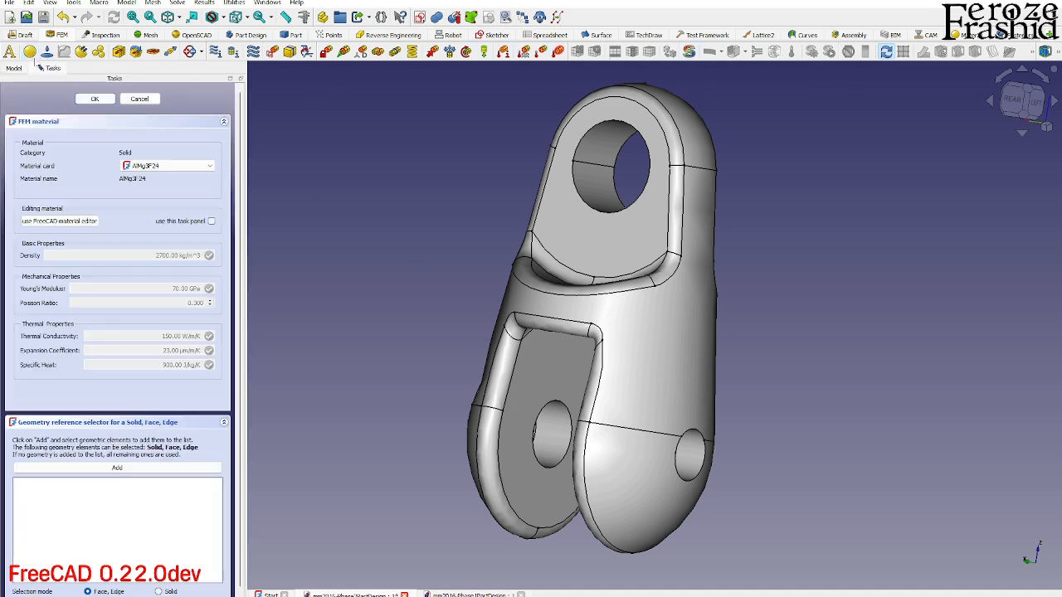
click(178, 166)
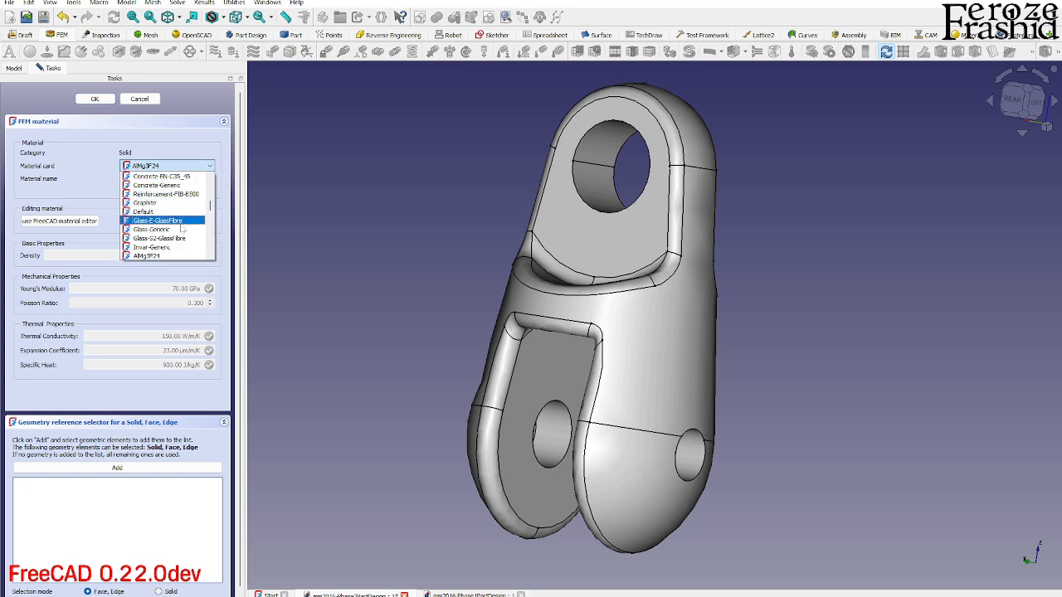
scroll(181, 237, down, 3)
scroll(178, 229, down, 1)
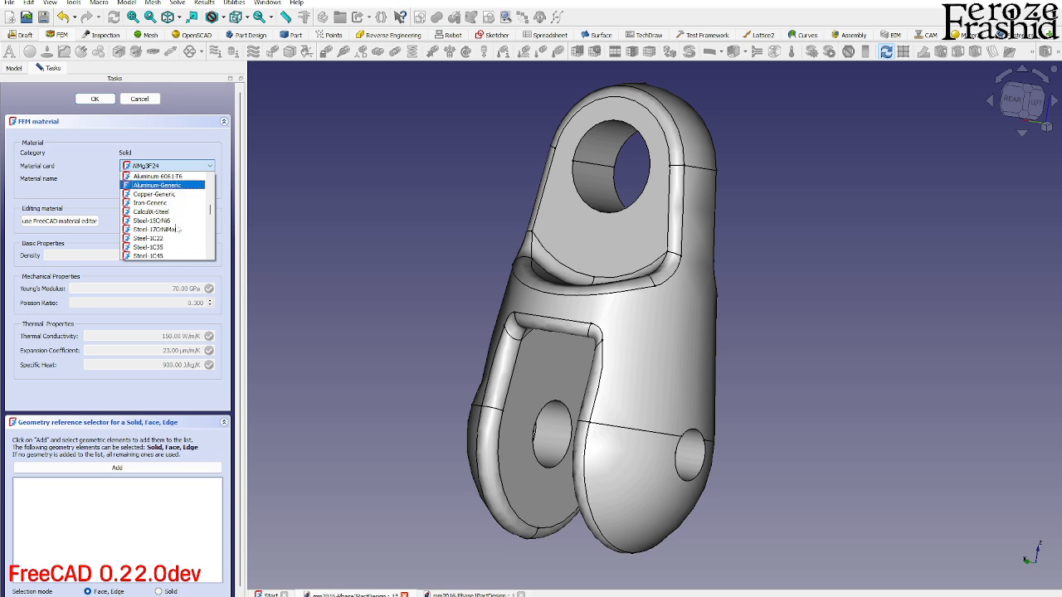
scroll(170, 222, down, 1)
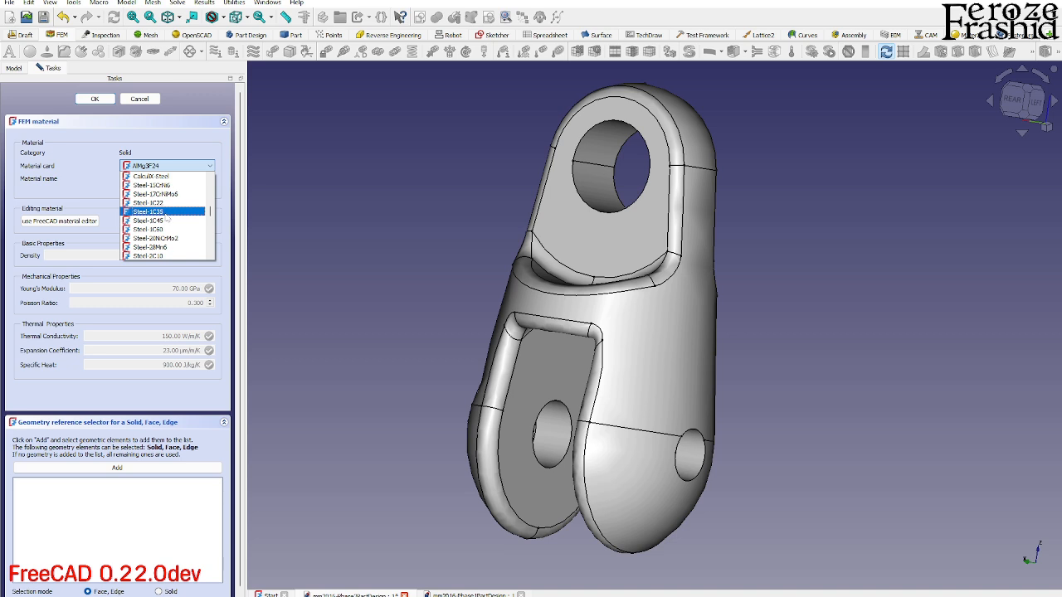
click(166, 212)
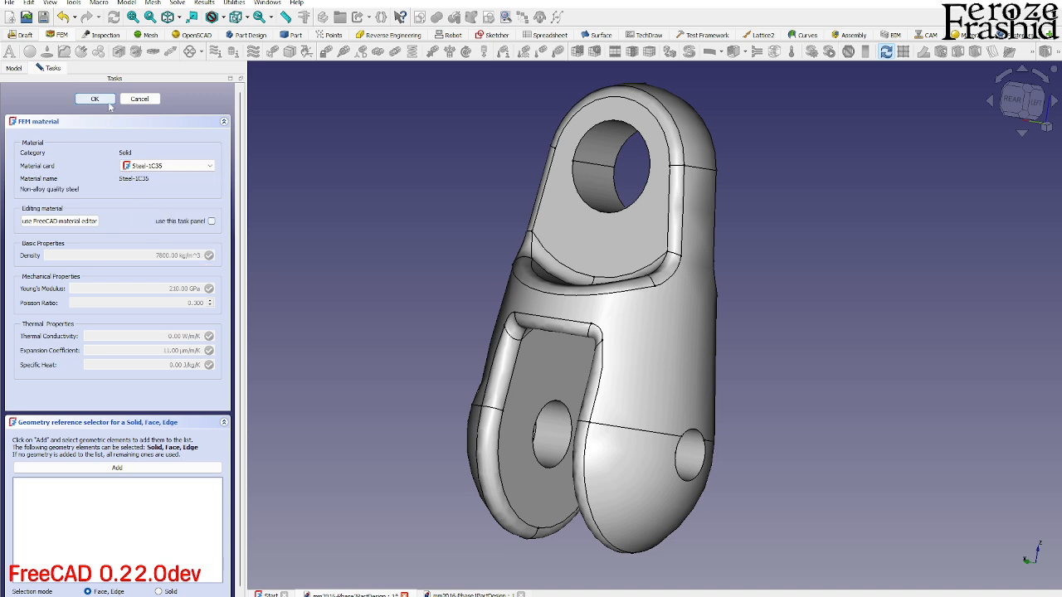
click(108, 100)
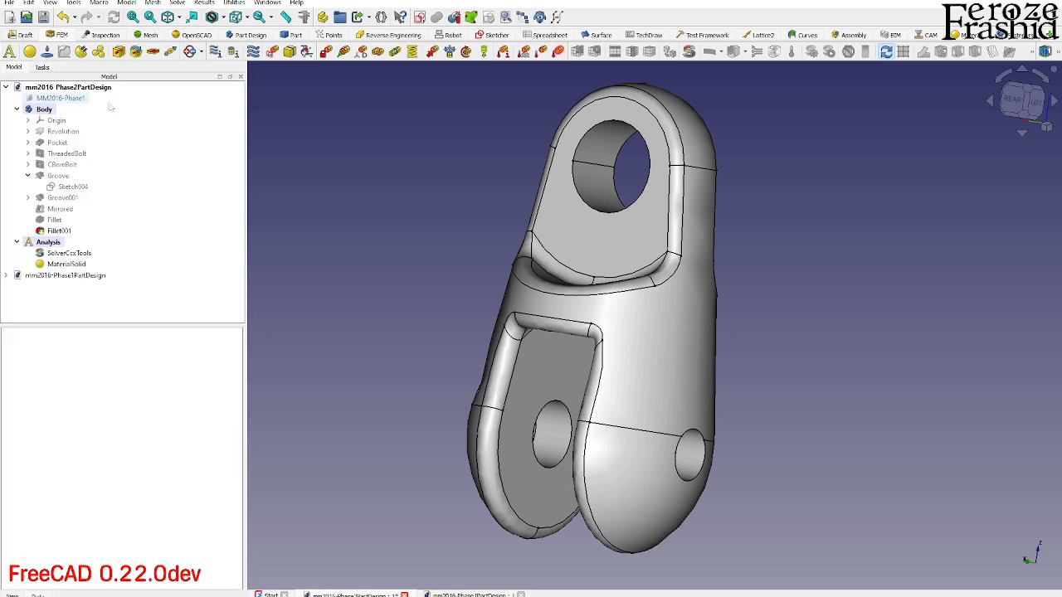
- Examine the mechanical properties of the assigned steel in the material editor, including its yield strength, and leave them unedited
click(79, 264)
double_click(79, 264)
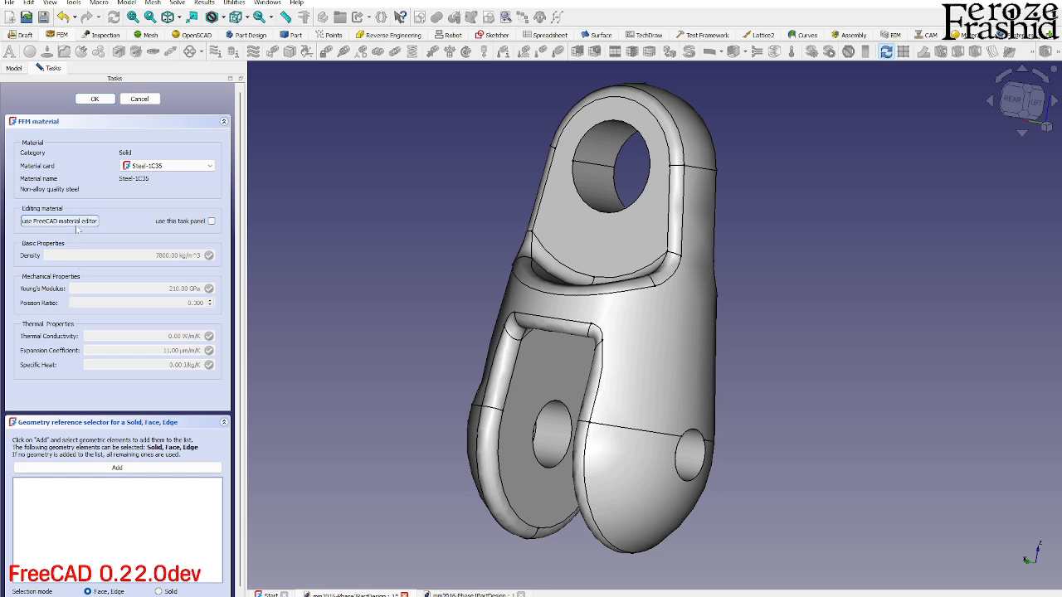
click(43, 224)
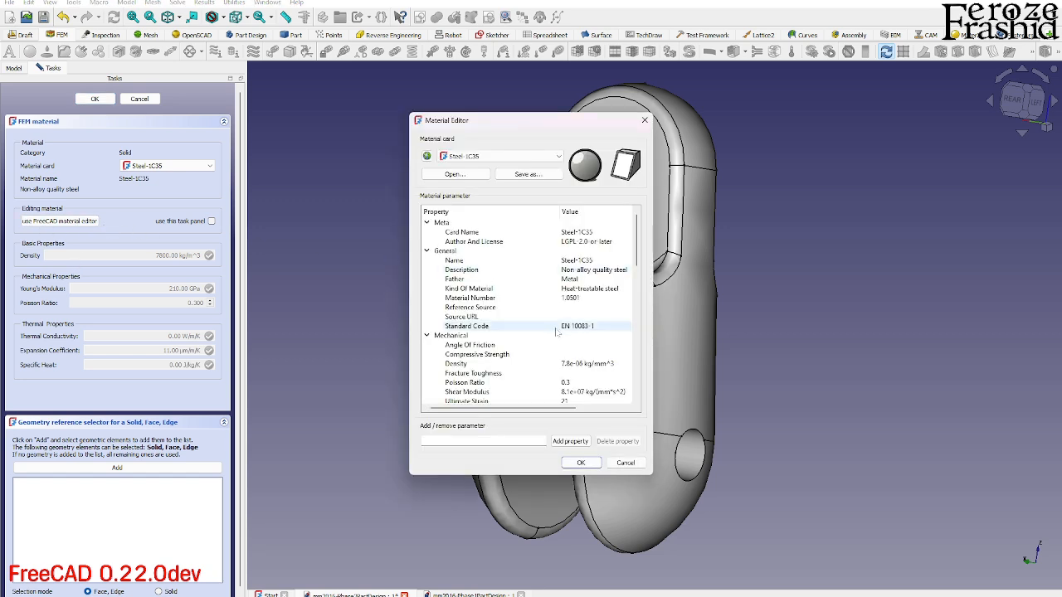
scroll(470, 332, down, 3)
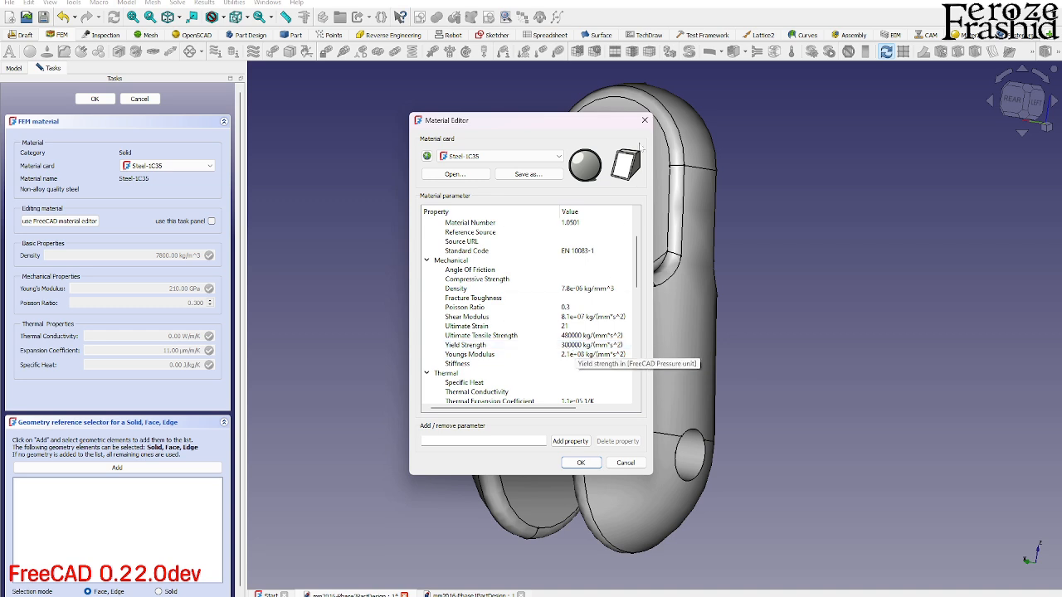
click(645, 120)
click(138, 101)
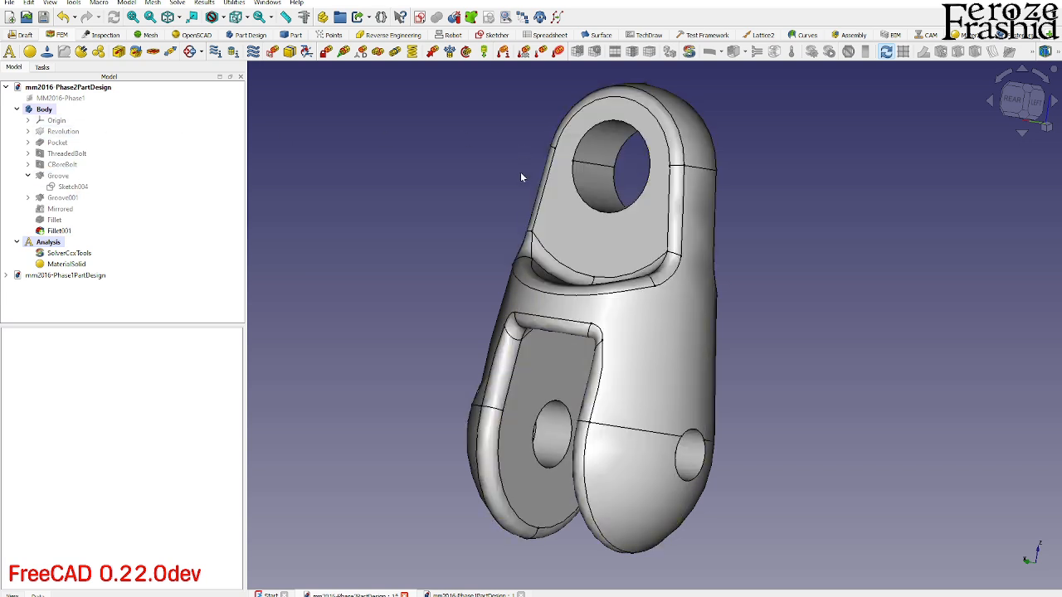
- Apply a fixed constraint to the two cylindrical hole faces in the clevis arms
click(325, 53)
click(91, 152)
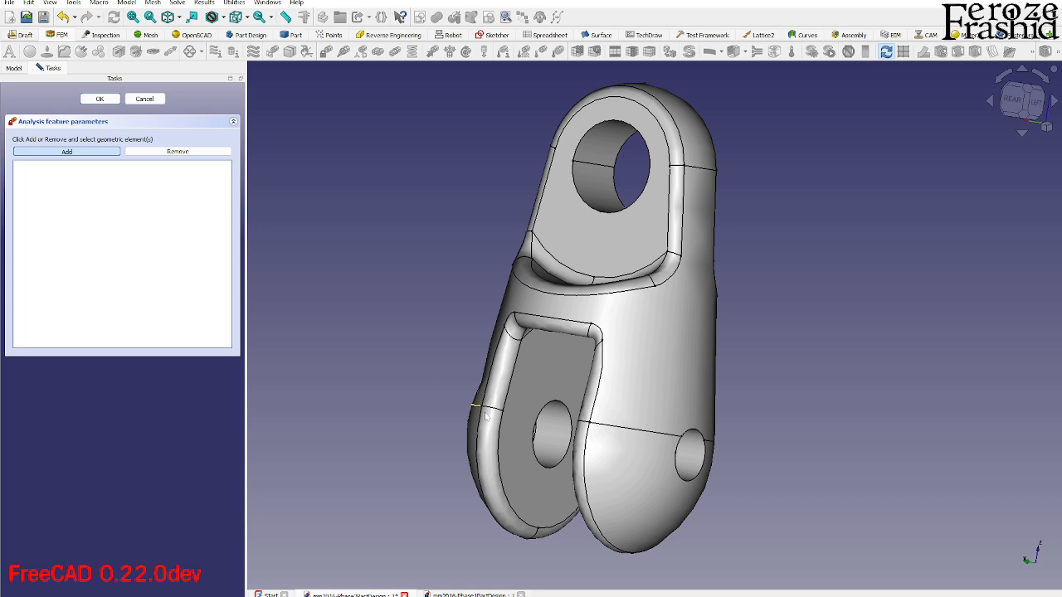
click(553, 434)
click(691, 465)
middle_drag(691, 465, 607, 410)
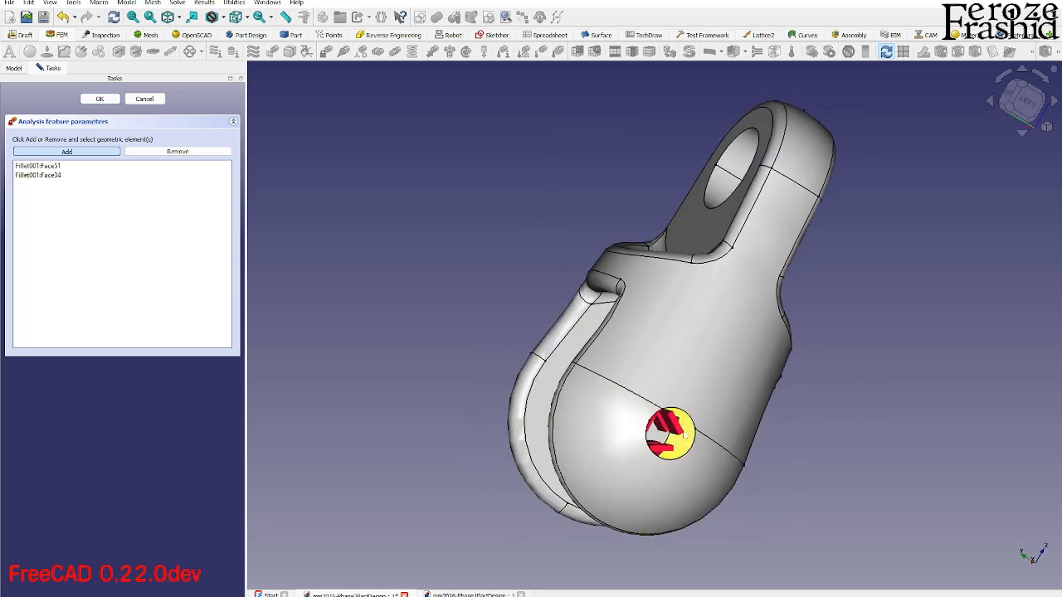
scroll(680, 444, up, 3)
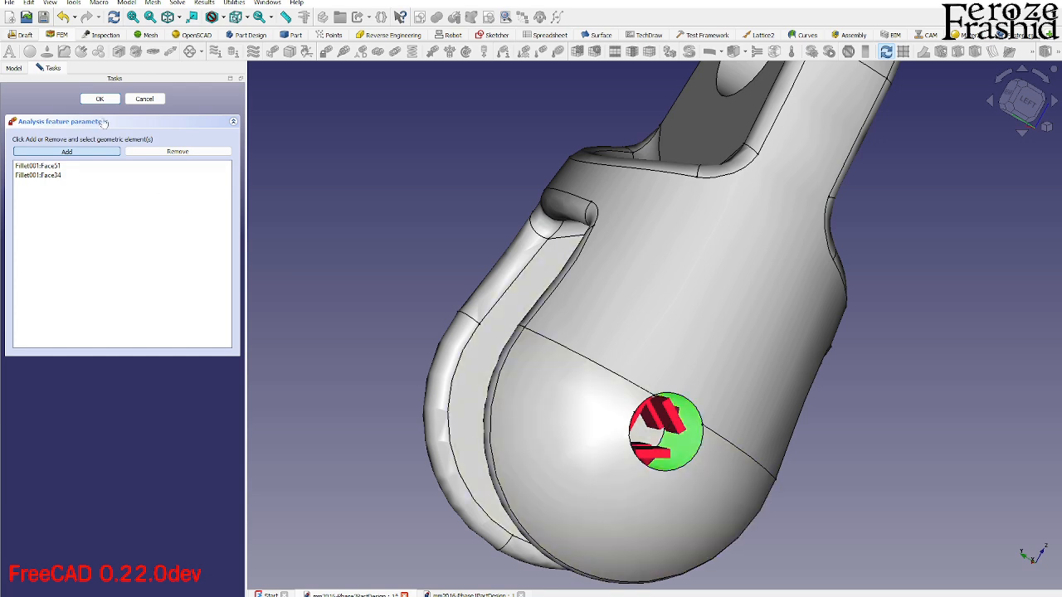
click(99, 99)
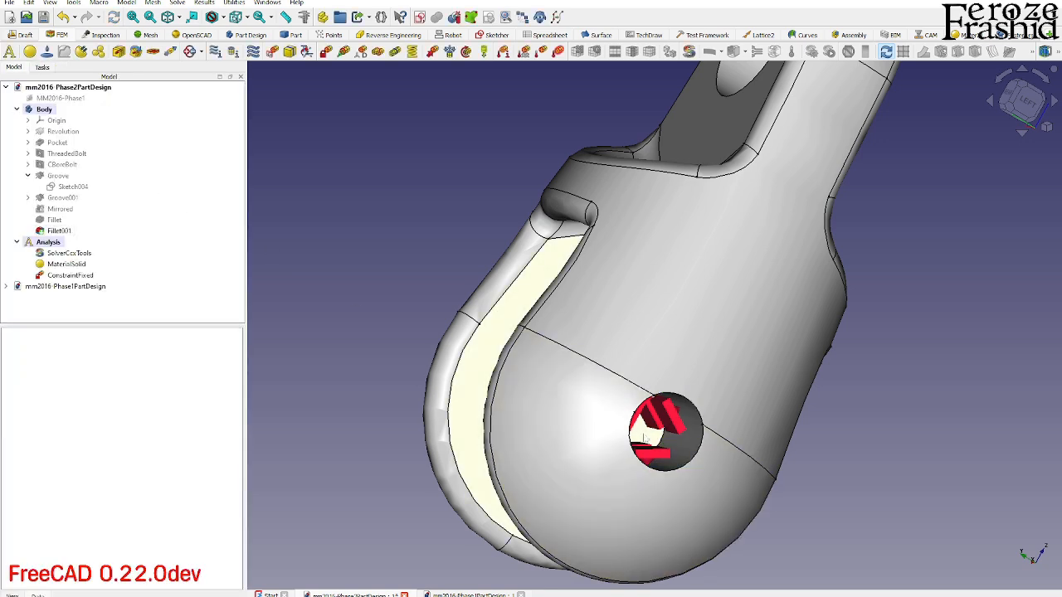
middle_drag(671, 422, 722, 415)
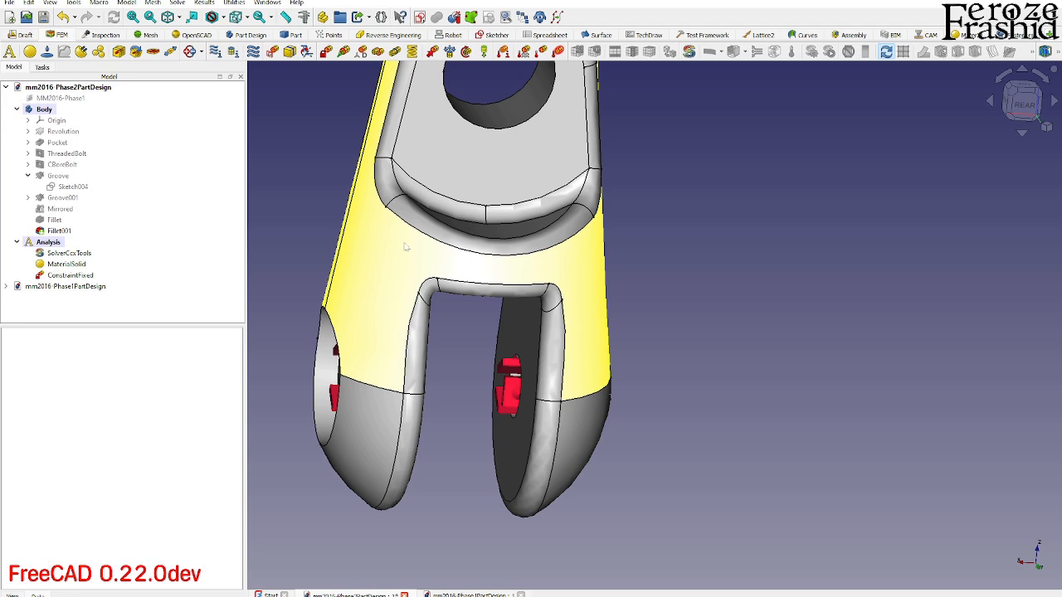
middle_drag(406, 246, 664, 323)
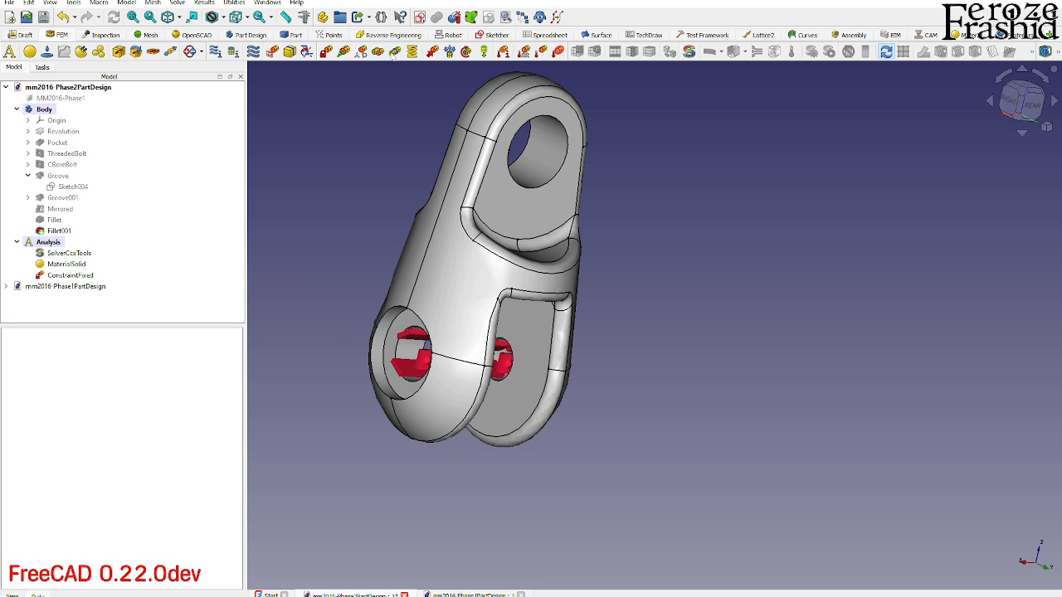
click(432, 53)
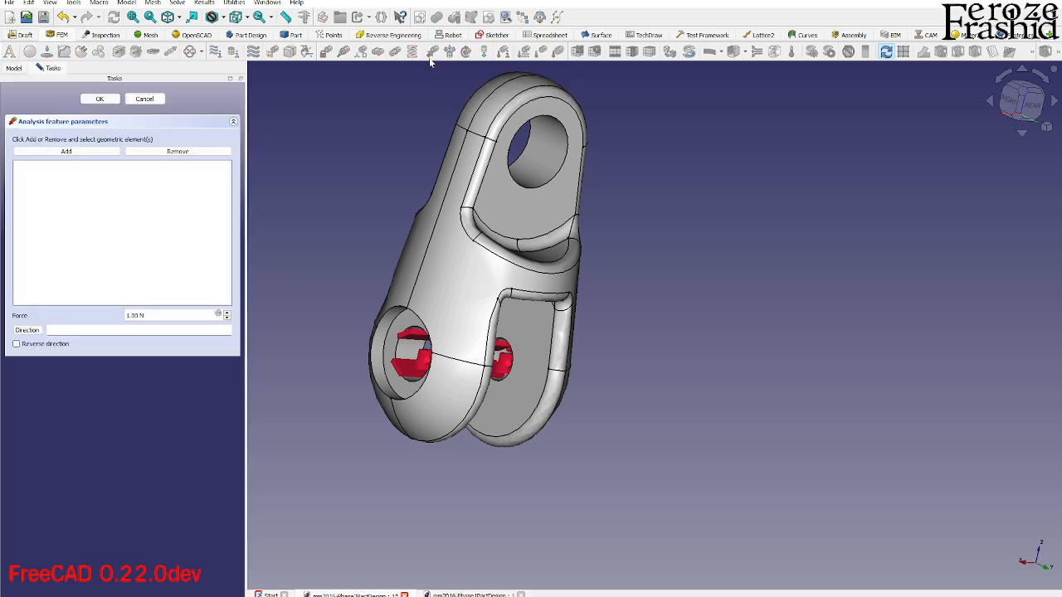
click(66, 151)
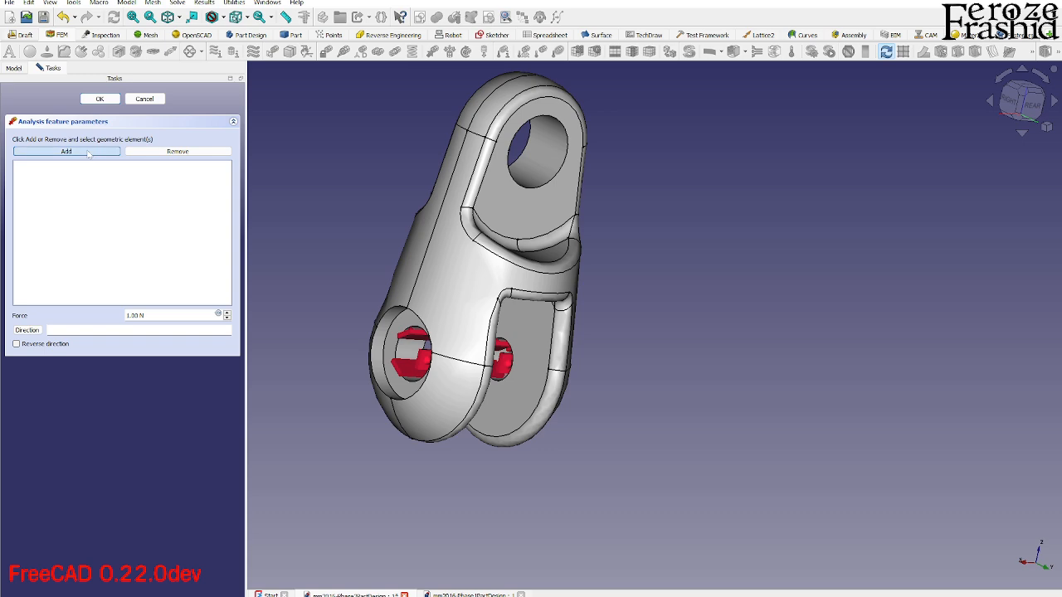
click(561, 147)
key(4)
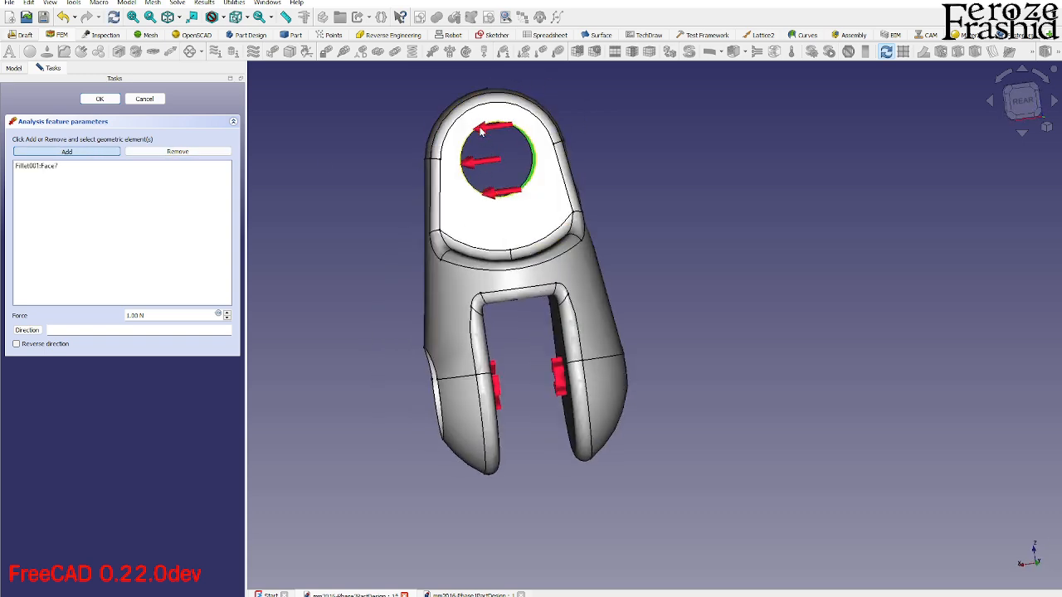
middle_drag(510, 233, 557, 362)
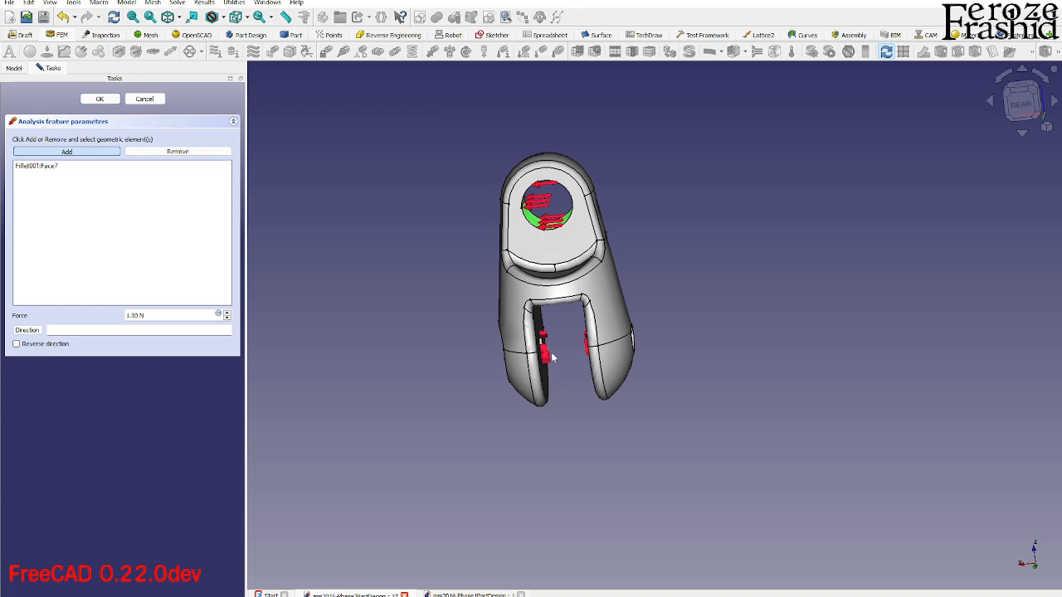
scroll(562, 241, up, 5)
middle_drag(598, 277, 549, 300)
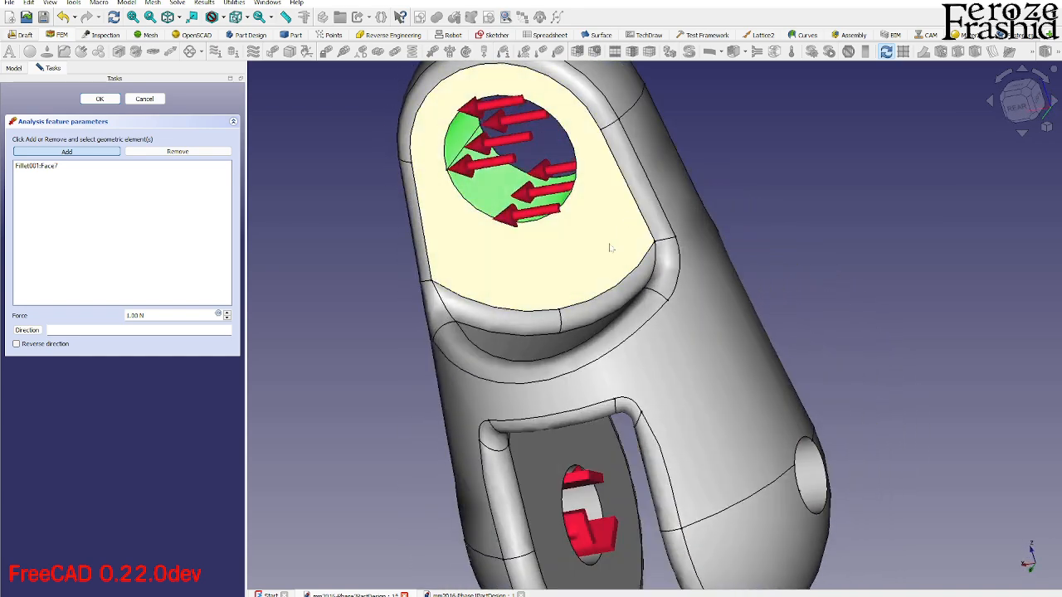
scroll(614, 239, down, 3)
middle_drag(614, 239, 616, 176)
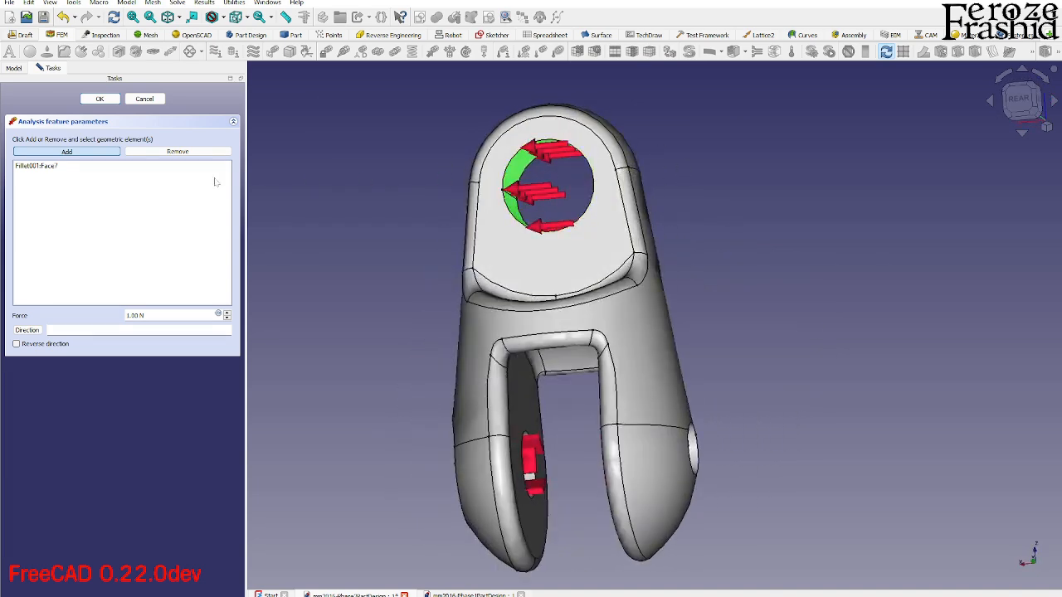
click(144, 98)
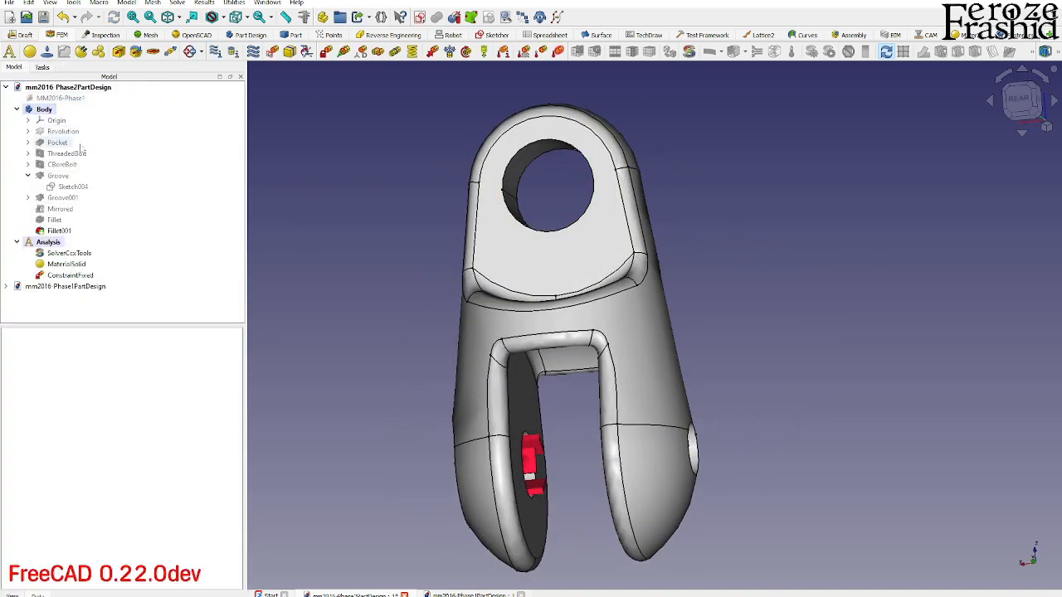
- Show the clevis body's origin axes and planes in the model view
click(27, 120)
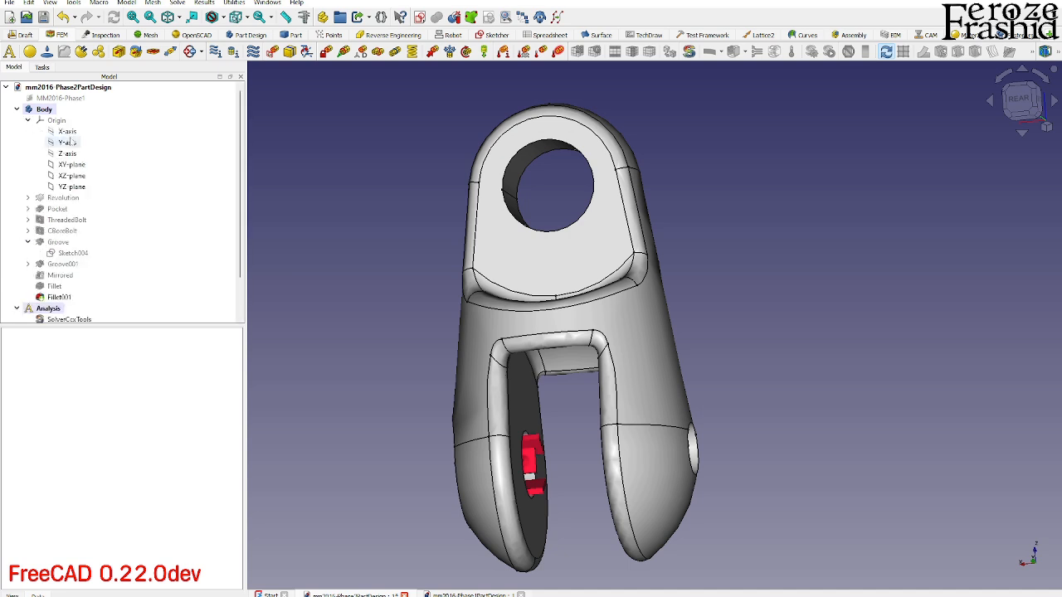
click(68, 154)
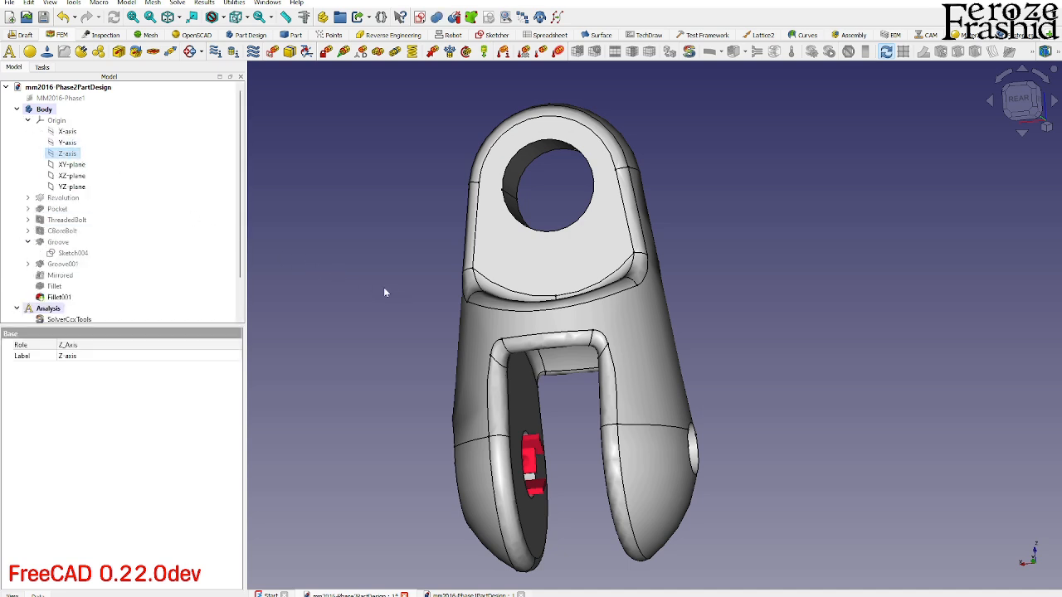
scroll(591, 319, down, 2)
middle_drag(590, 320, 508, 324)
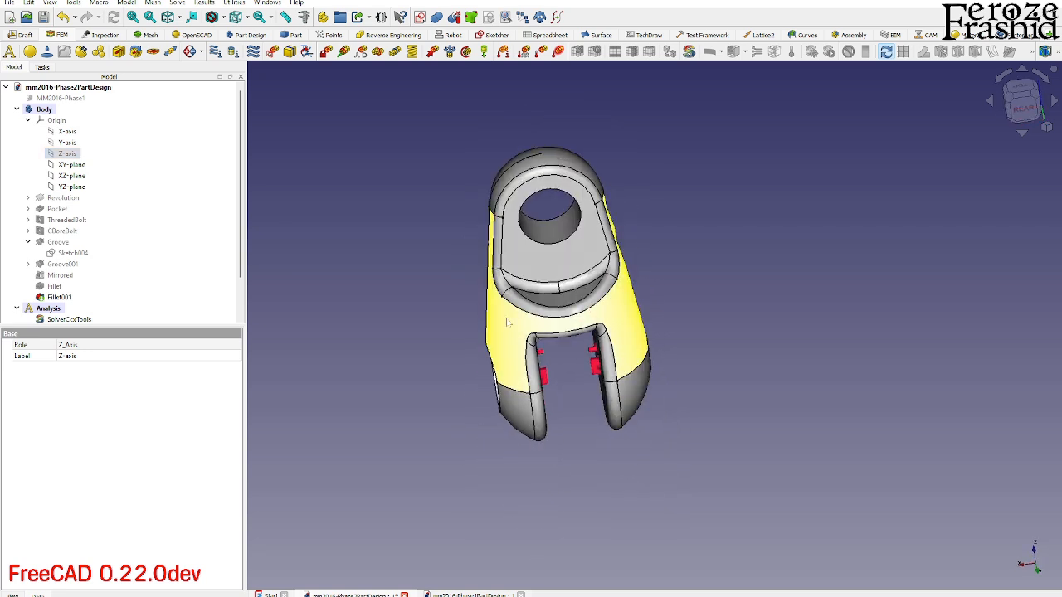
click(72, 165)
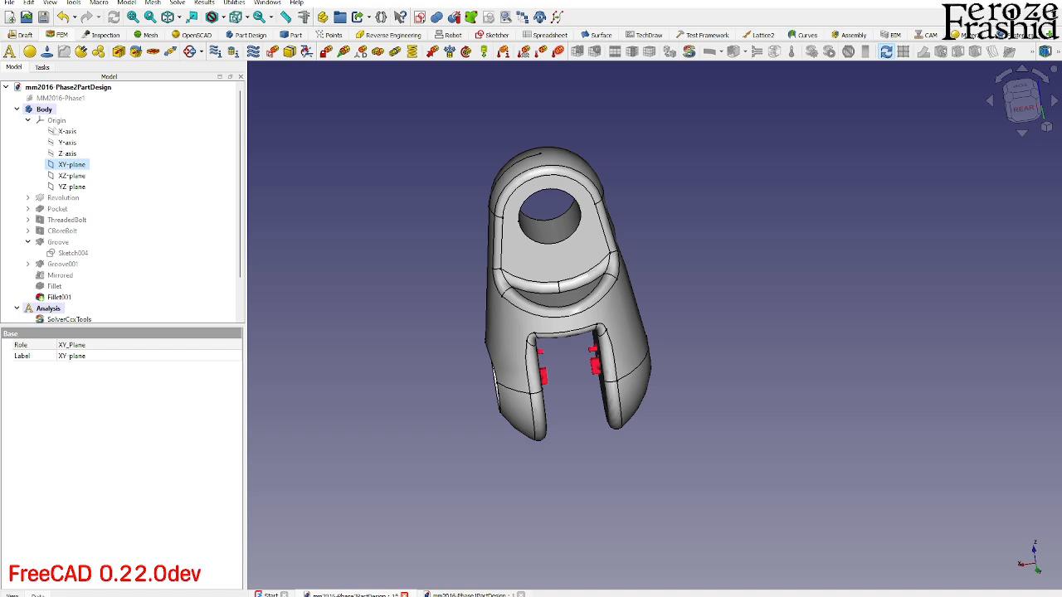
click(56, 121)
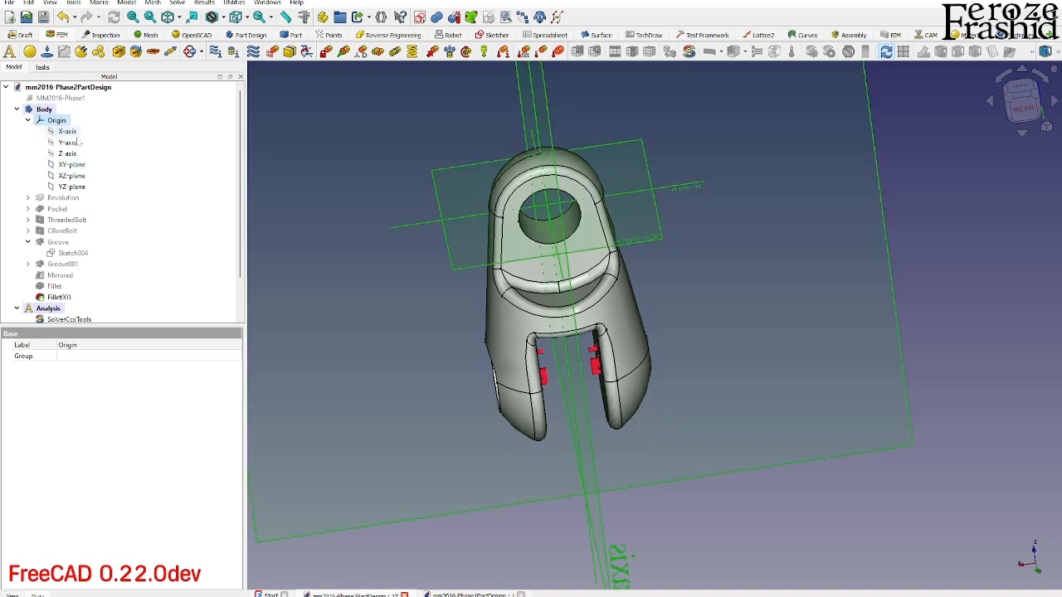
click(895, 525)
middle_drag(701, 436, 398, 307)
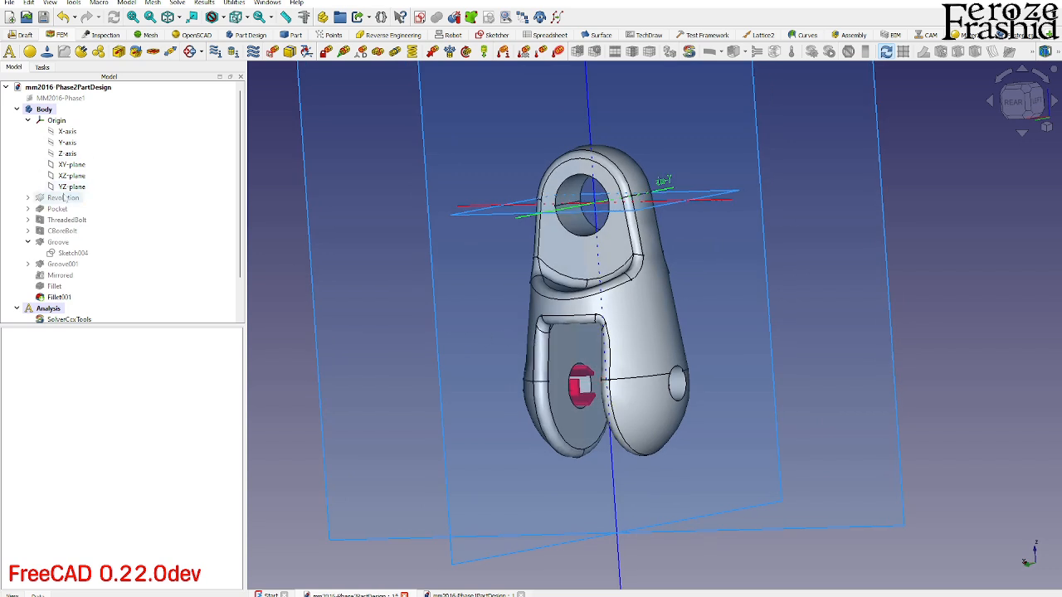
- Create a force load on the cylindrical face of the eye hole
scroll(60, 245, down, 2)
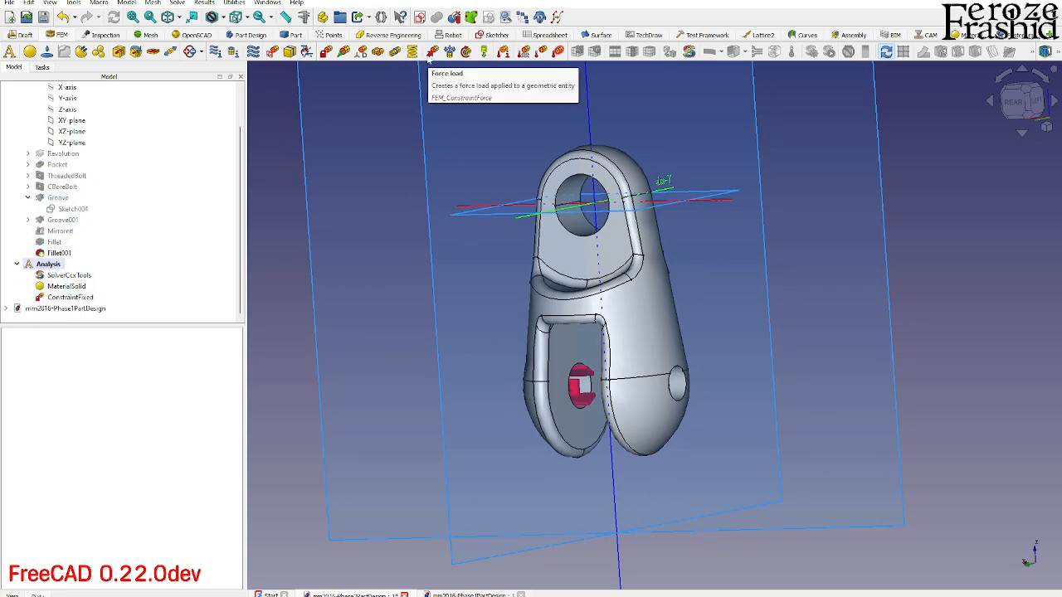
click(431, 52)
click(98, 153)
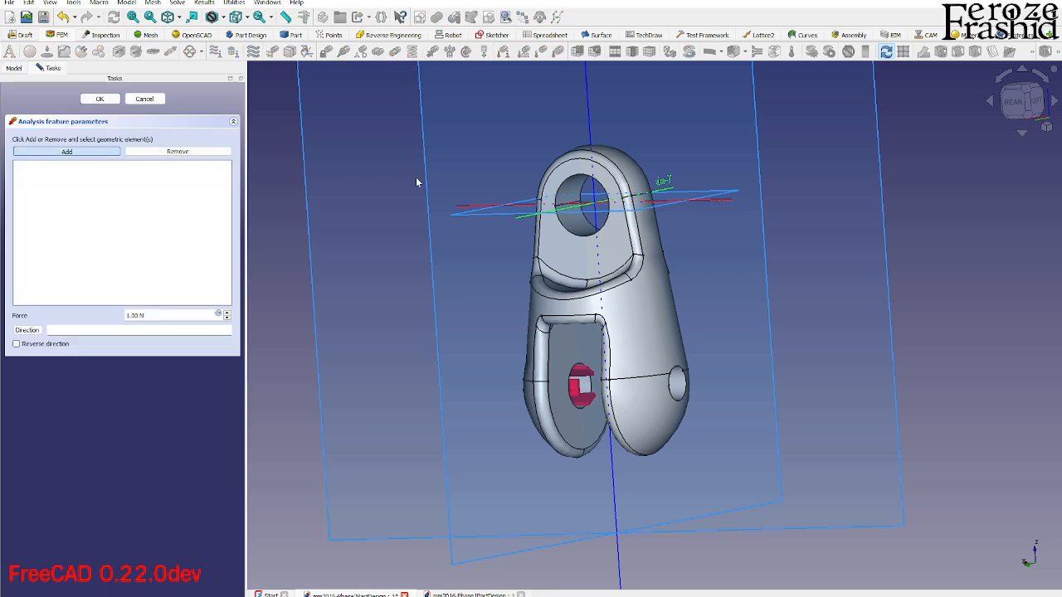
click(567, 192)
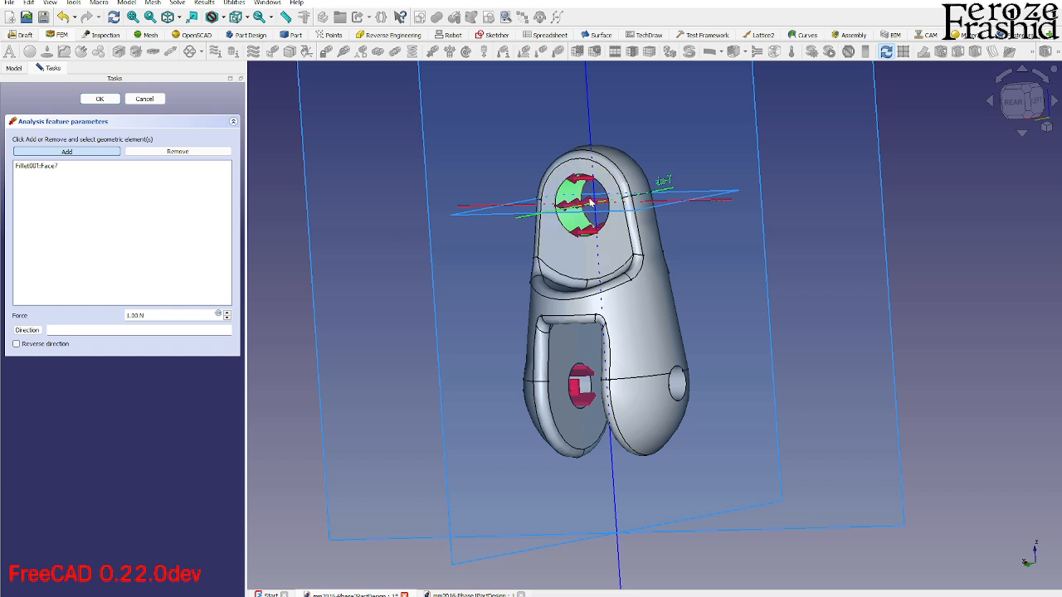
scroll(581, 365, down, 3)
click(610, 514)
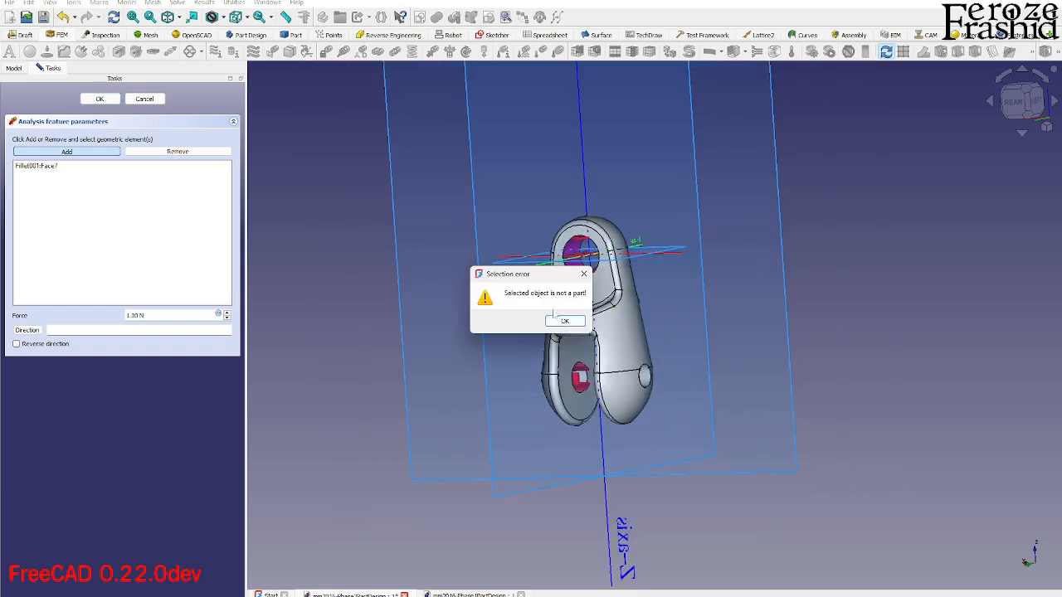
click(564, 321)
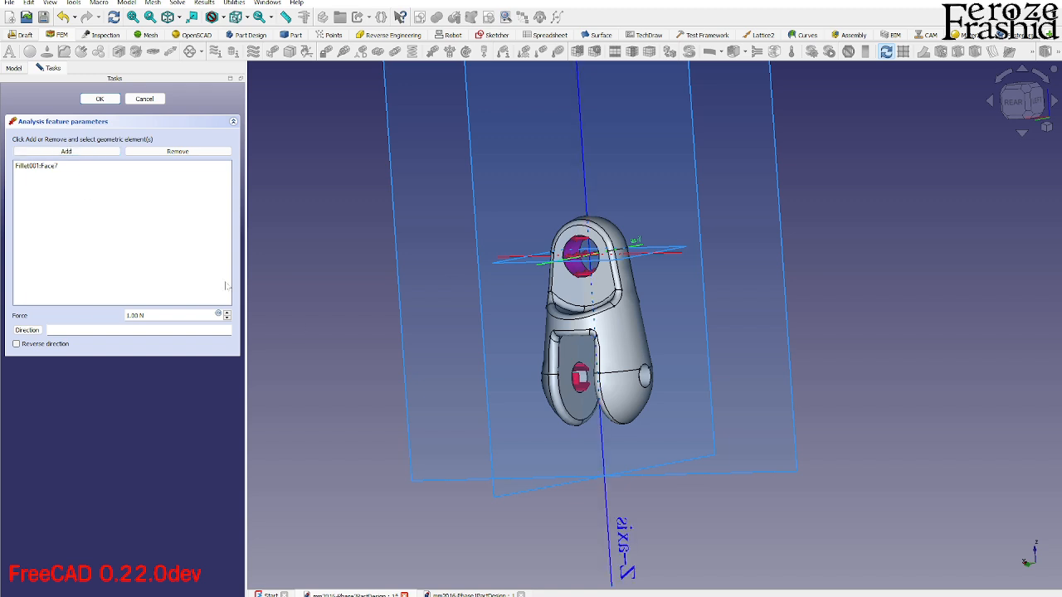
- Direct the eye load along the origin's Z axis and set its force to 5000 N
click(608, 511)
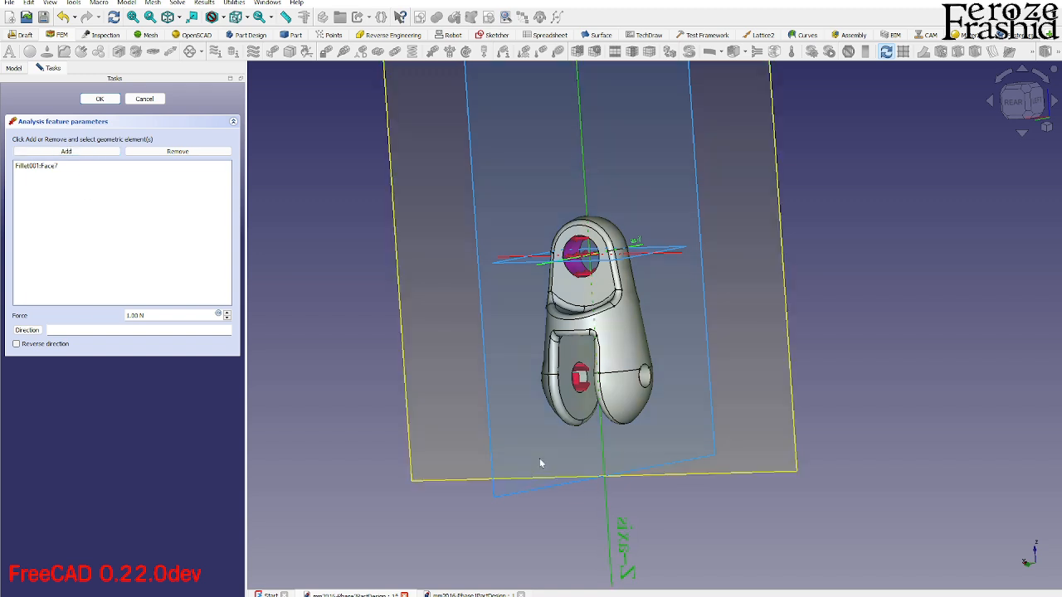
click(33, 331)
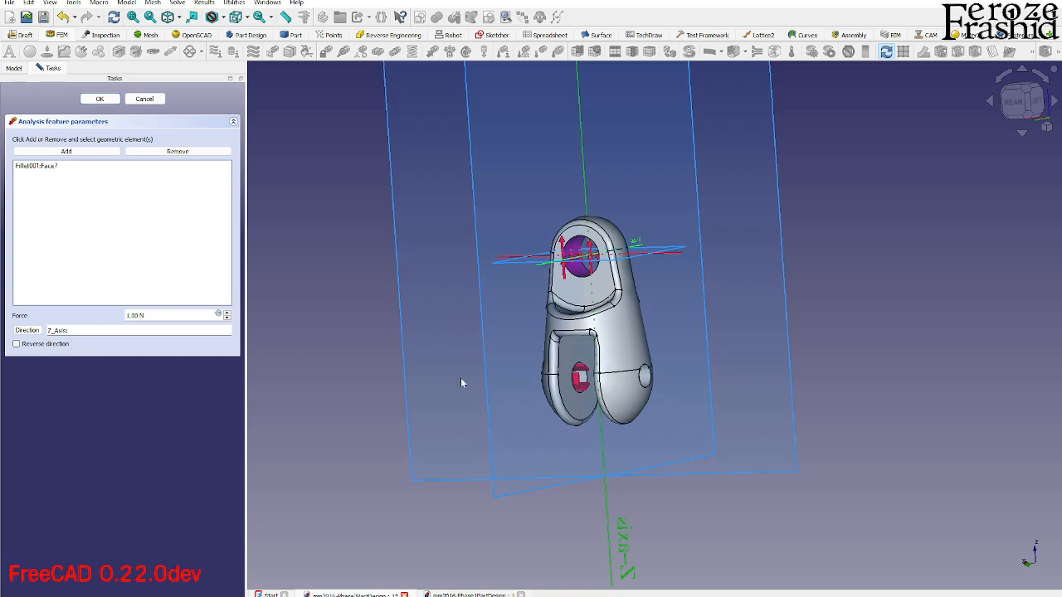
scroll(609, 438, down, 2)
scroll(563, 318, up, 4)
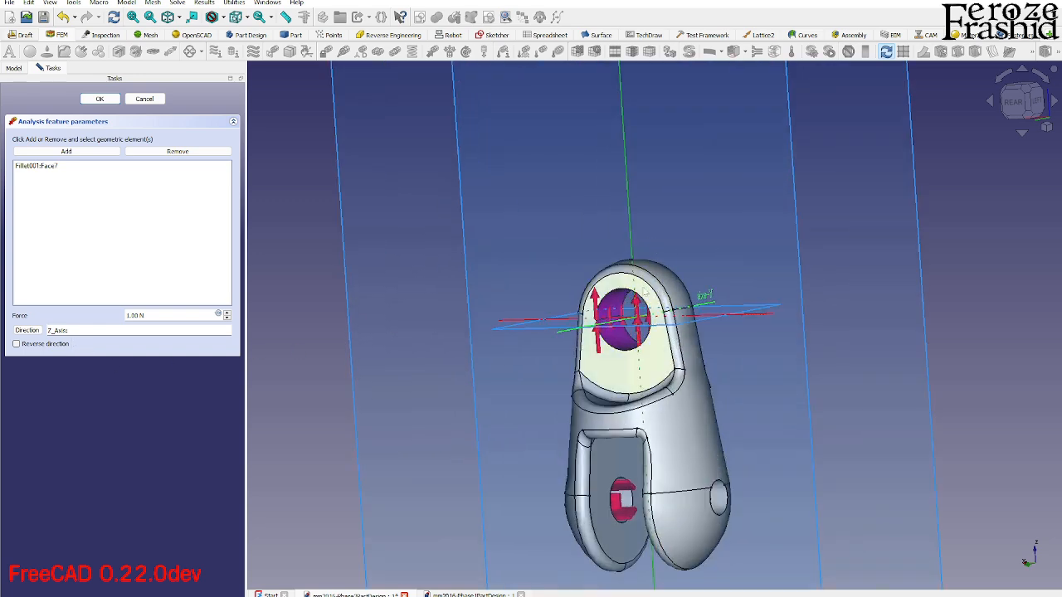
scroll(635, 290, up, 4)
middle_drag(635, 348, 652, 308)
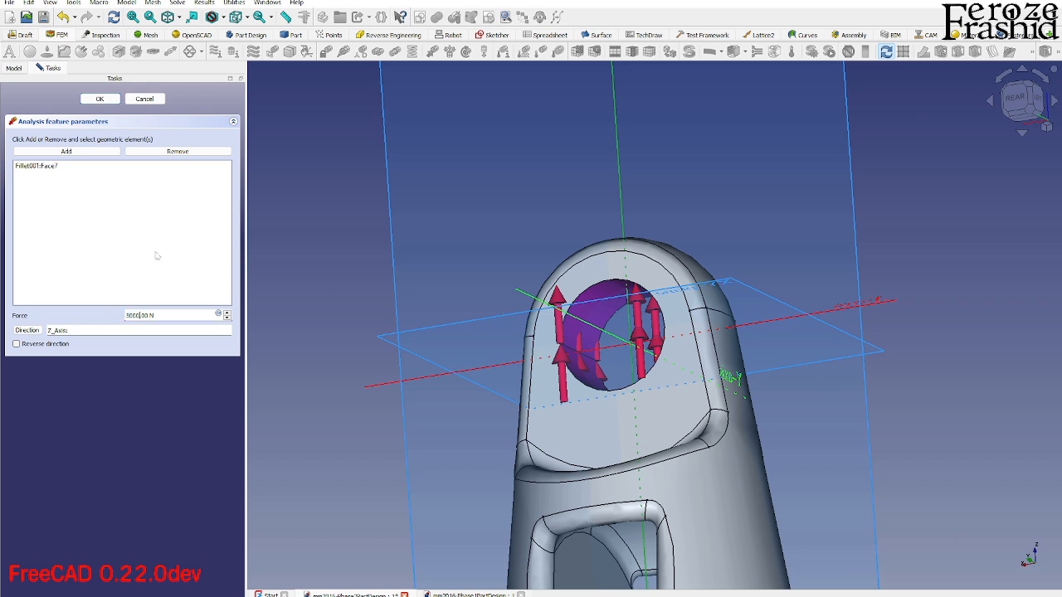
click(100, 99)
- Hide the body's origin axes and planes and collapse the origin in the model tree
scroll(168, 211, up, 2)
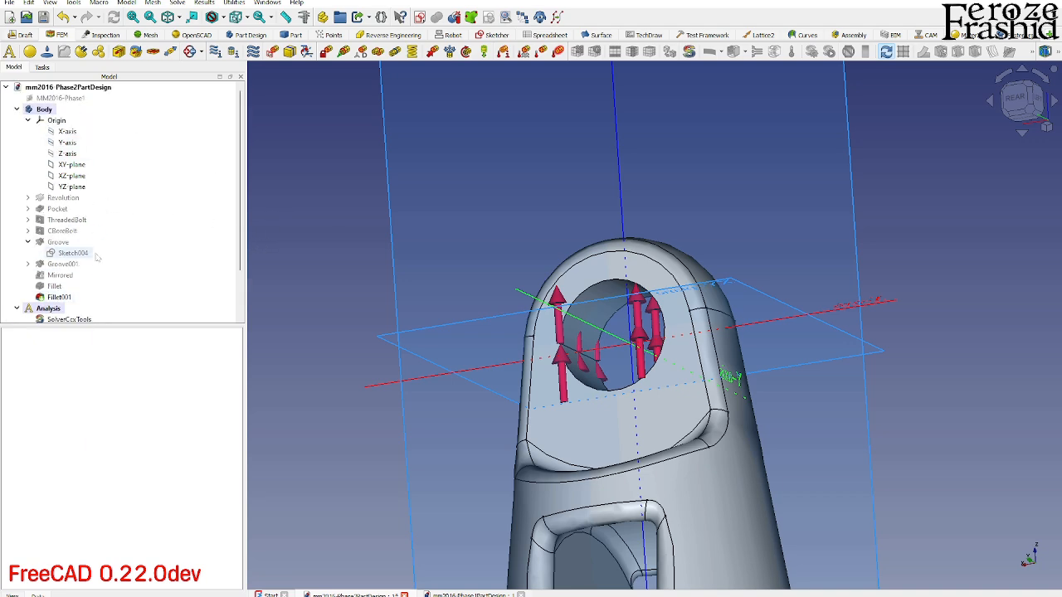
click(58, 121)
key(space)
scroll(458, 287, down, 3)
middle_drag(467, 292, 712, 355)
click(29, 121)
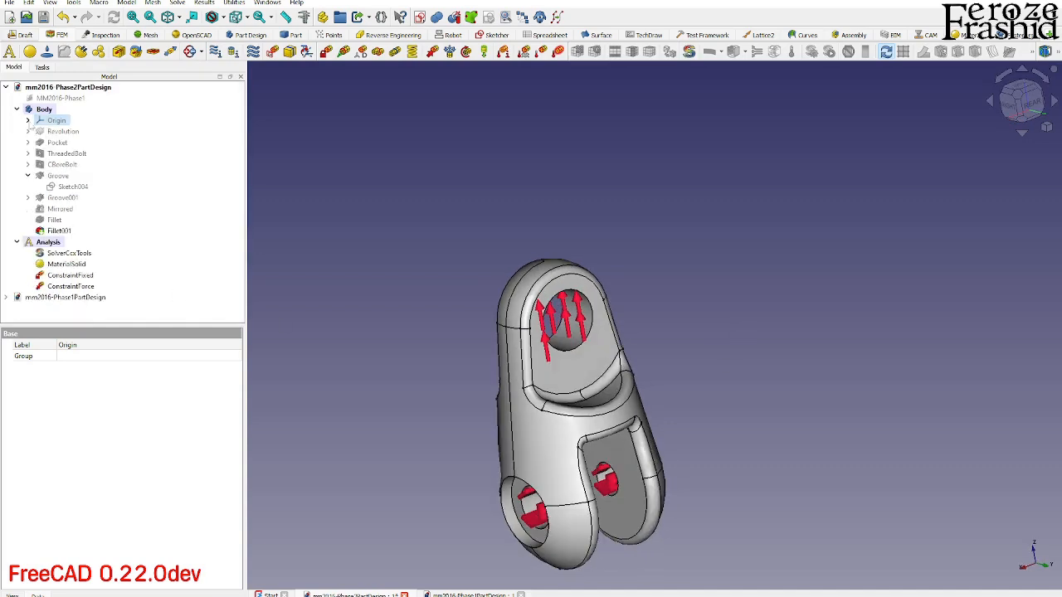
- Mesh the final fillet feature of the clevis with Gmsh, using 1st-order elements and automatic element sizes
click(45, 110)
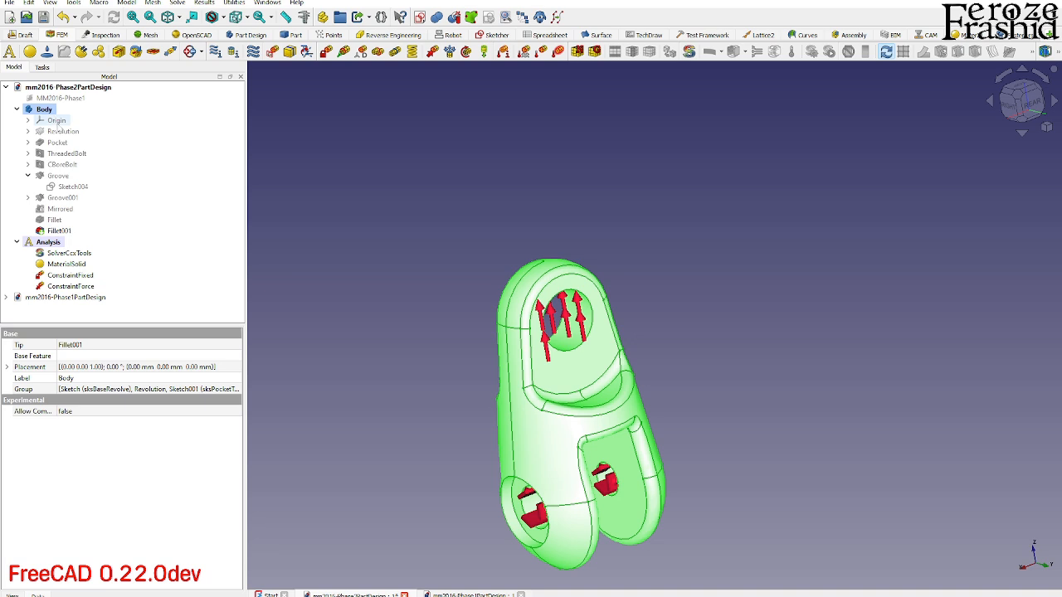
click(55, 231)
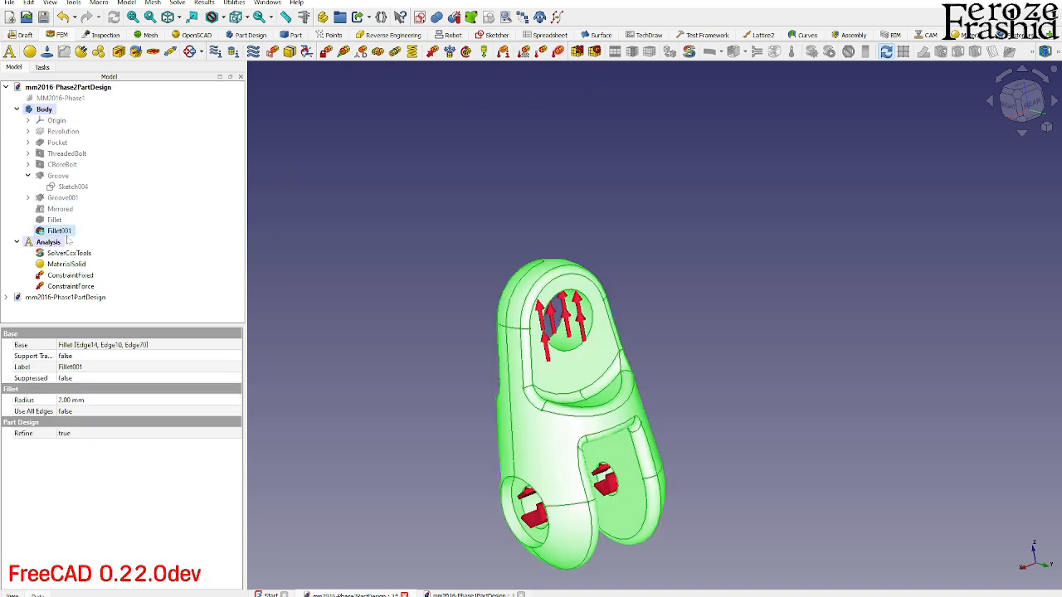
click(595, 52)
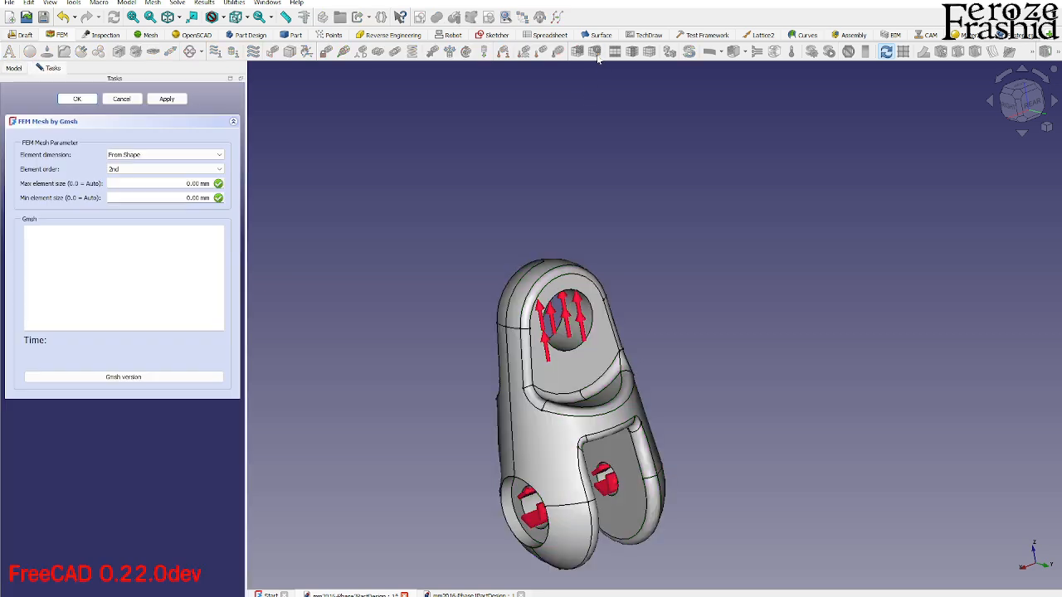
click(113, 170)
click(113, 177)
click(176, 99)
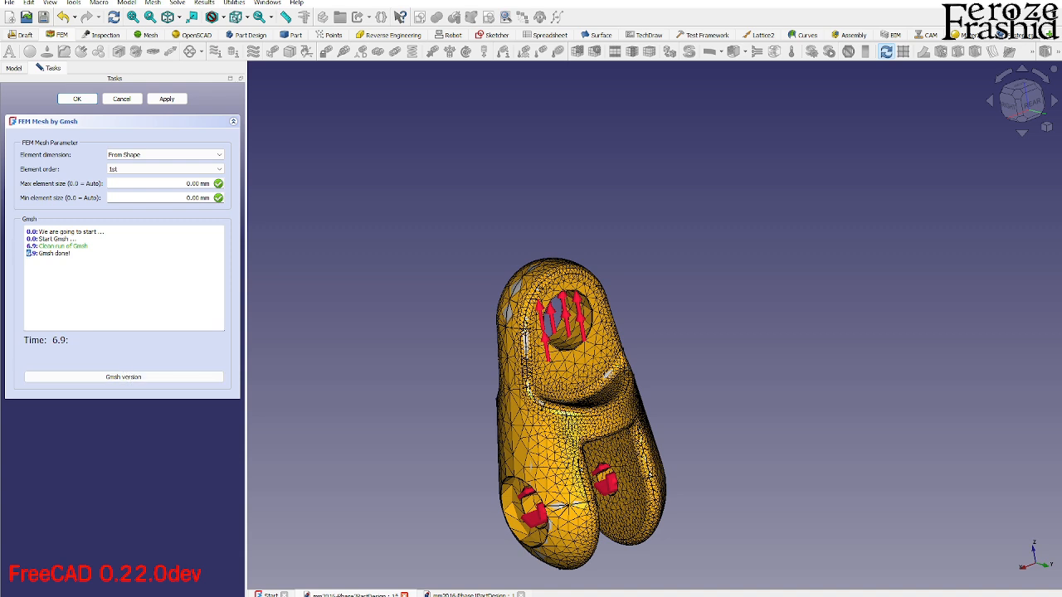
drag(38, 254, 71, 254)
click(72, 253)
click(77, 99)
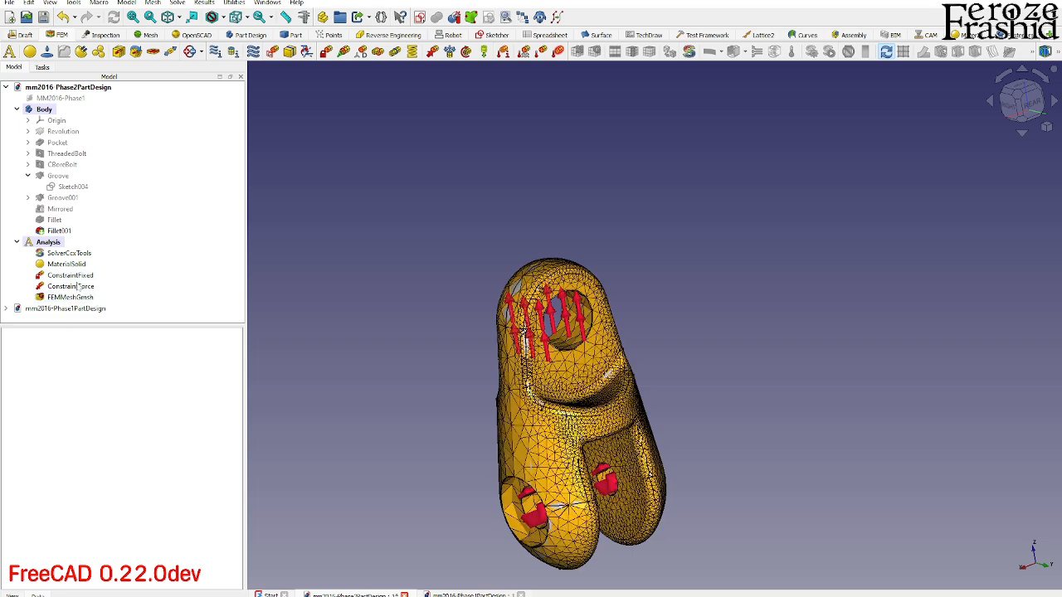
- Write the CalculiX input file for the static mechanical analysis and run the solver
click(69, 254)
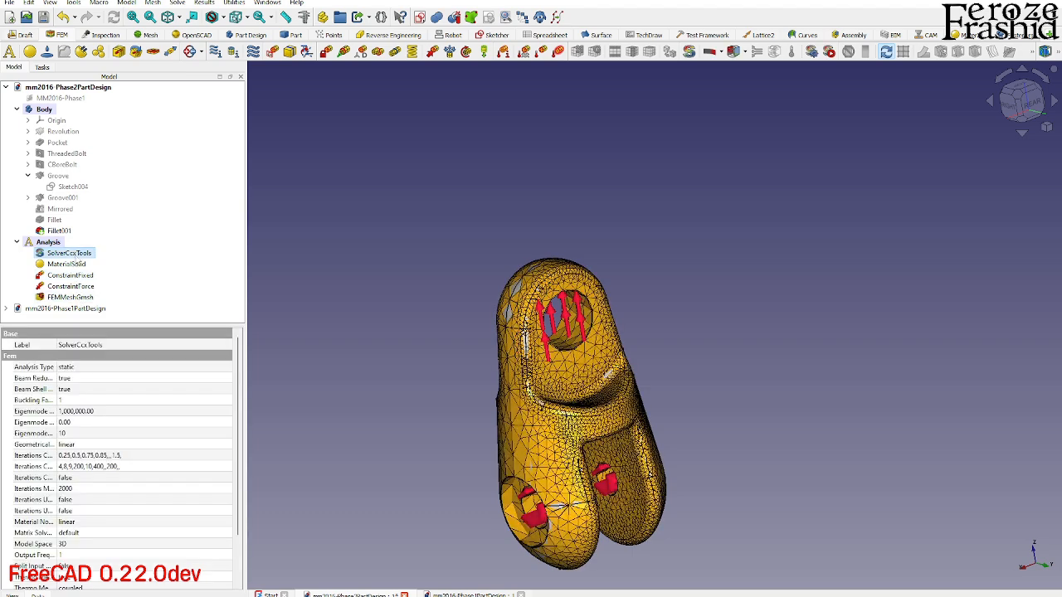
double_click(71, 257)
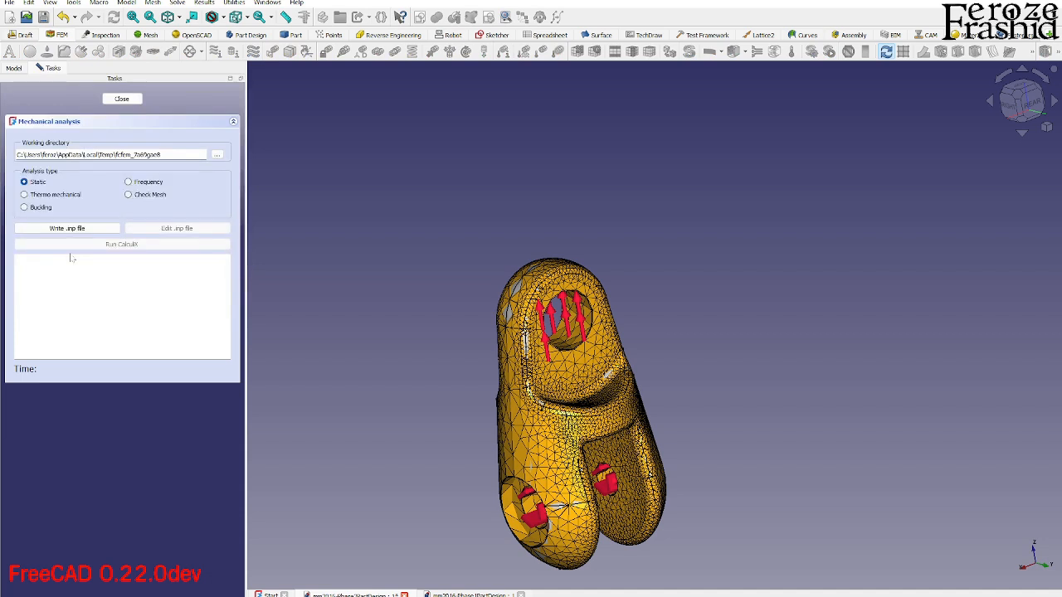
click(73, 231)
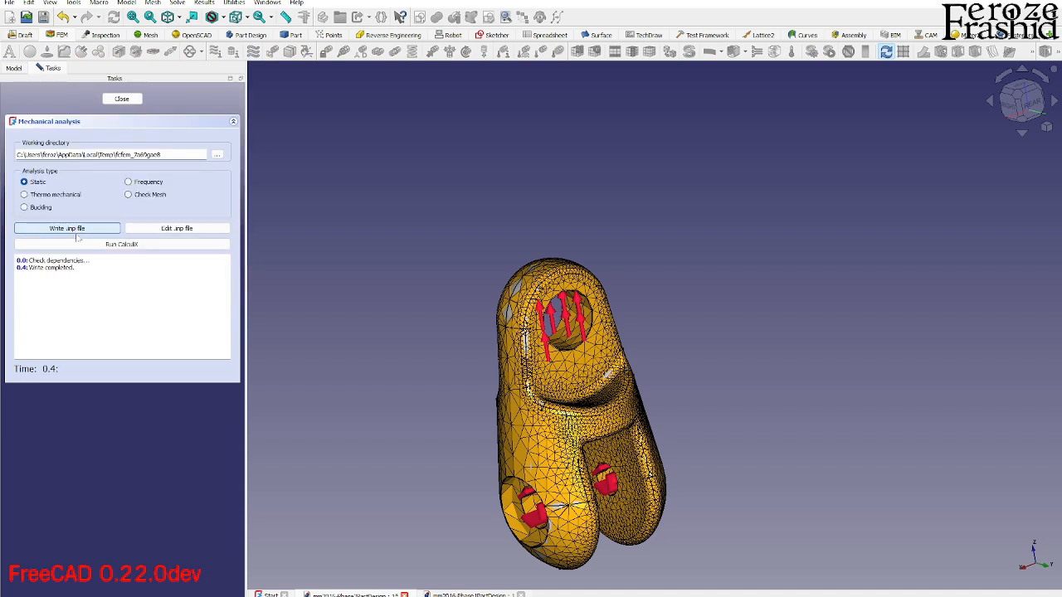
click(106, 246)
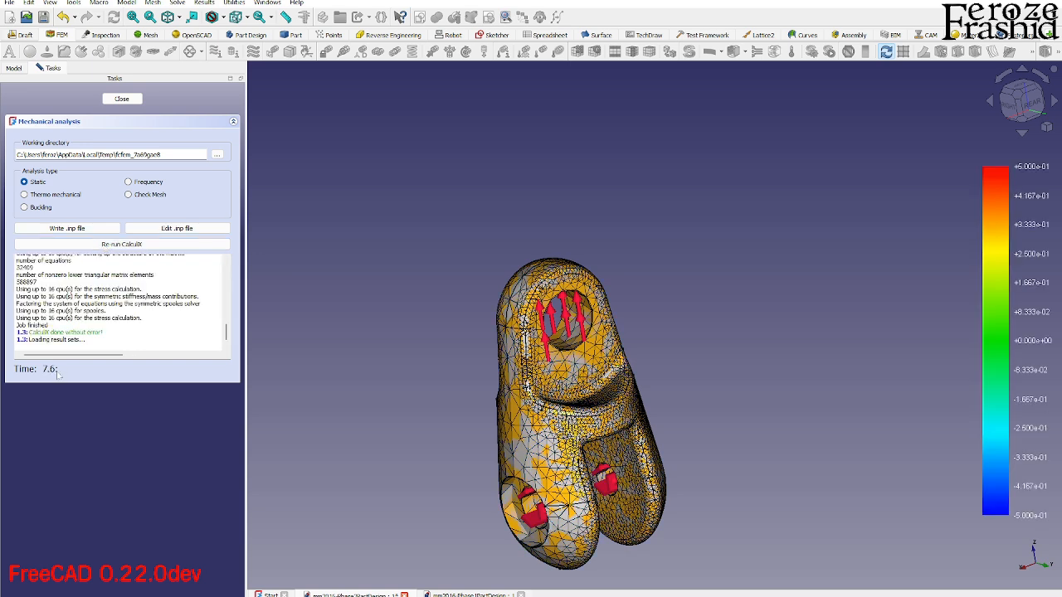
- Close the mechanical analysis task and collapse the body in the model tree
click(128, 102)
scroll(440, 286, down, 2)
scroll(521, 413, up, 4)
middle_drag(521, 406, 609, 325)
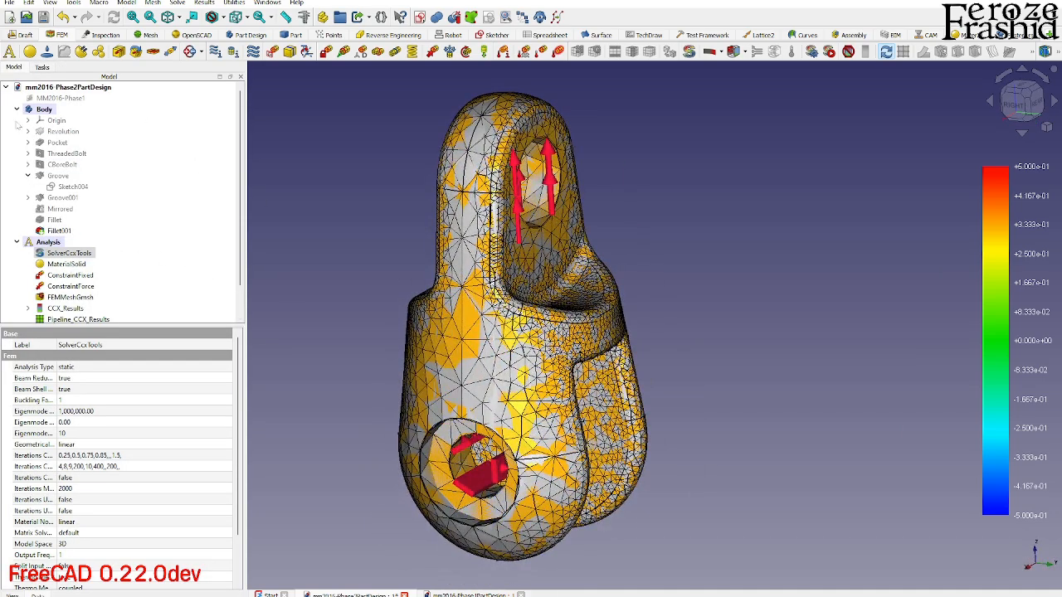
click(16, 109)
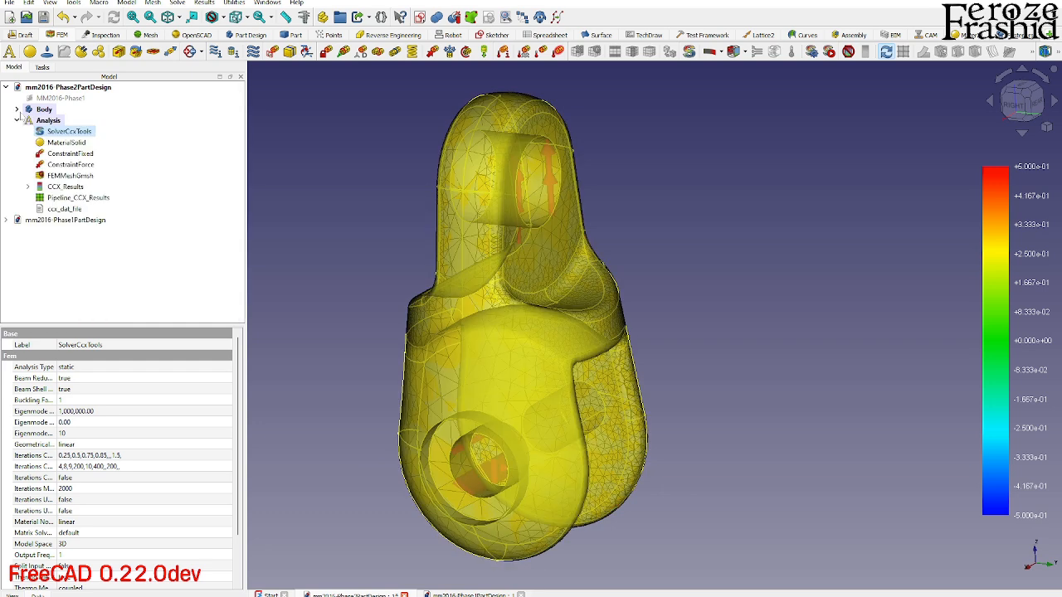
middle_drag(546, 308, 671, 346)
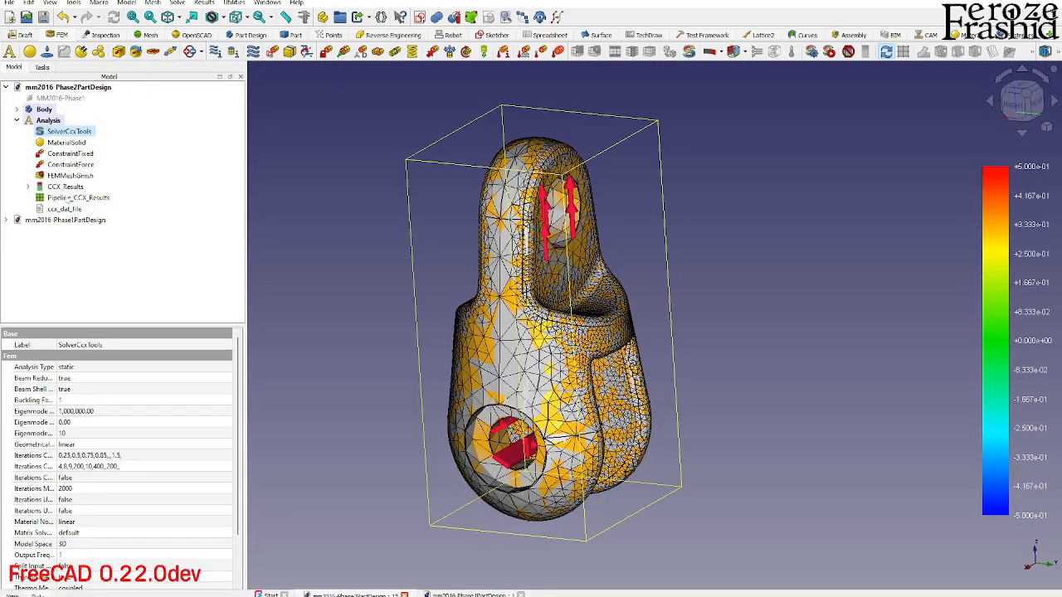
- Hide the Gmsh mesh and the CCX results pipeline
click(70, 176)
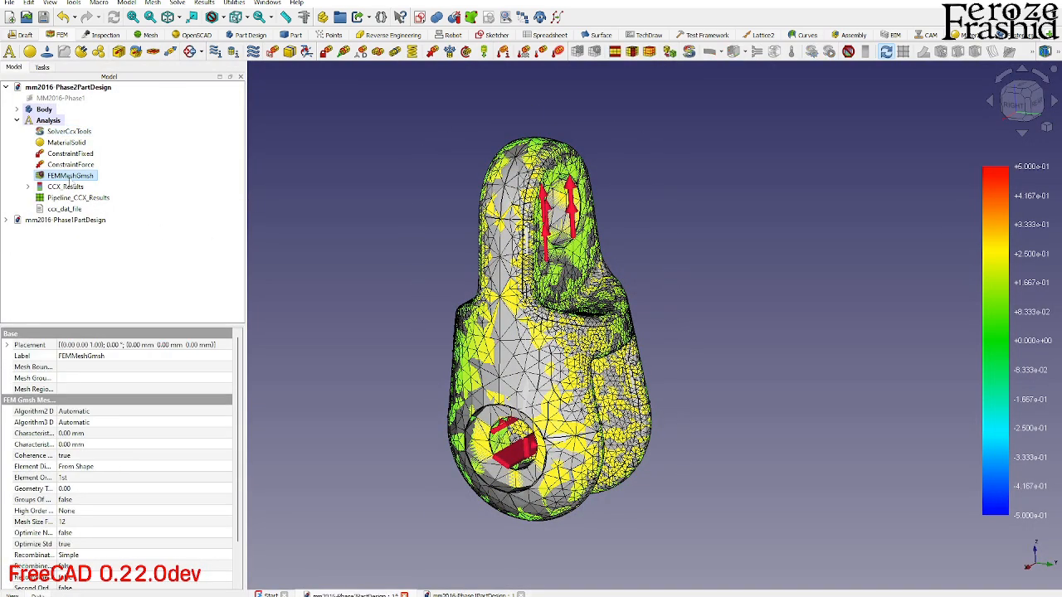
key(space)
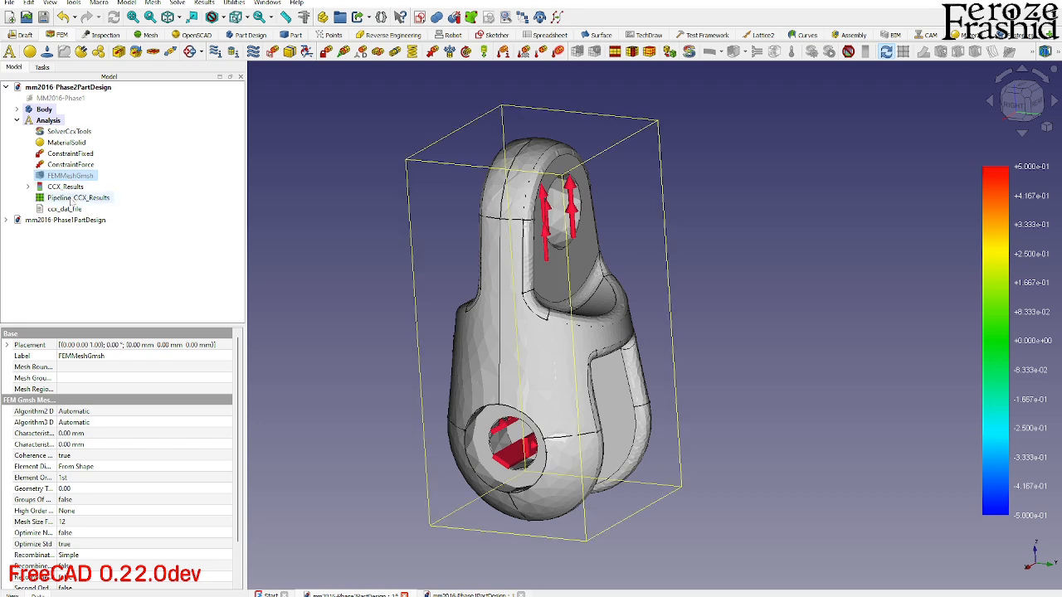
click(72, 199)
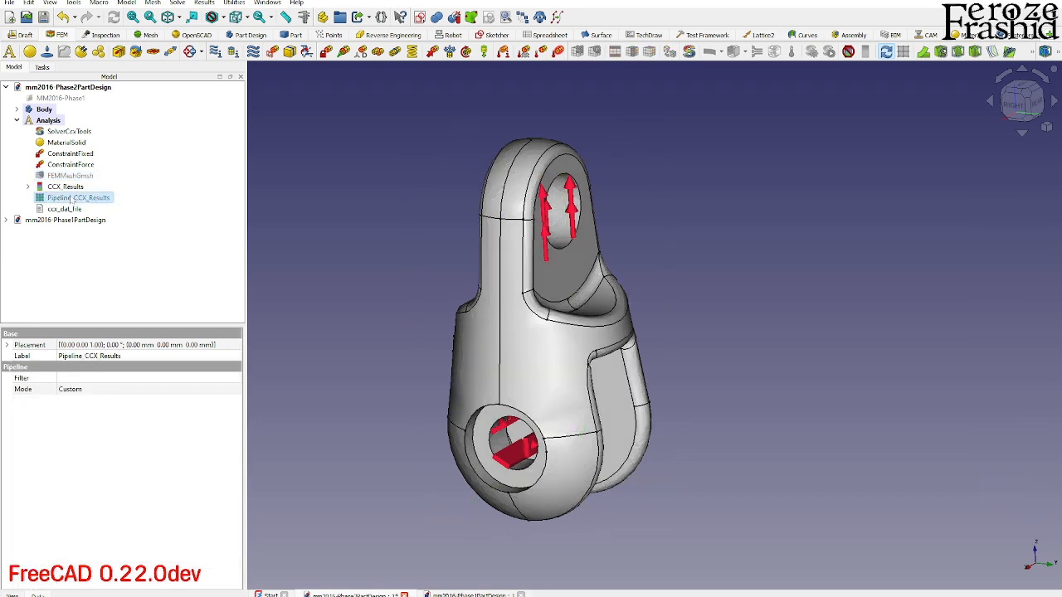
- Open the CCX results, inspect the result mesh over the clevis, and close the results
double_click(69, 191)
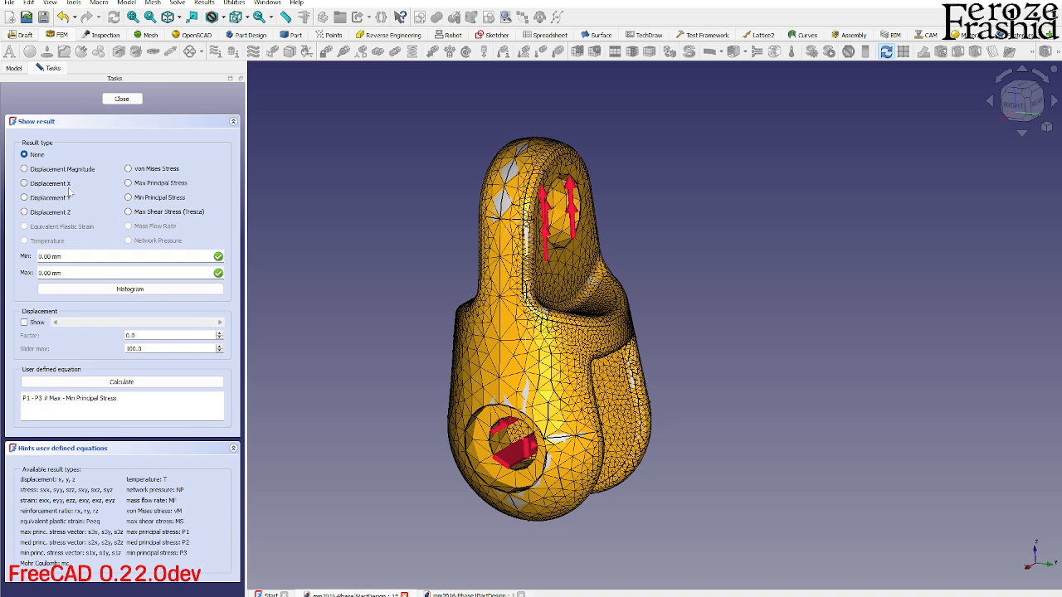
click(122, 99)
double_click(65, 188)
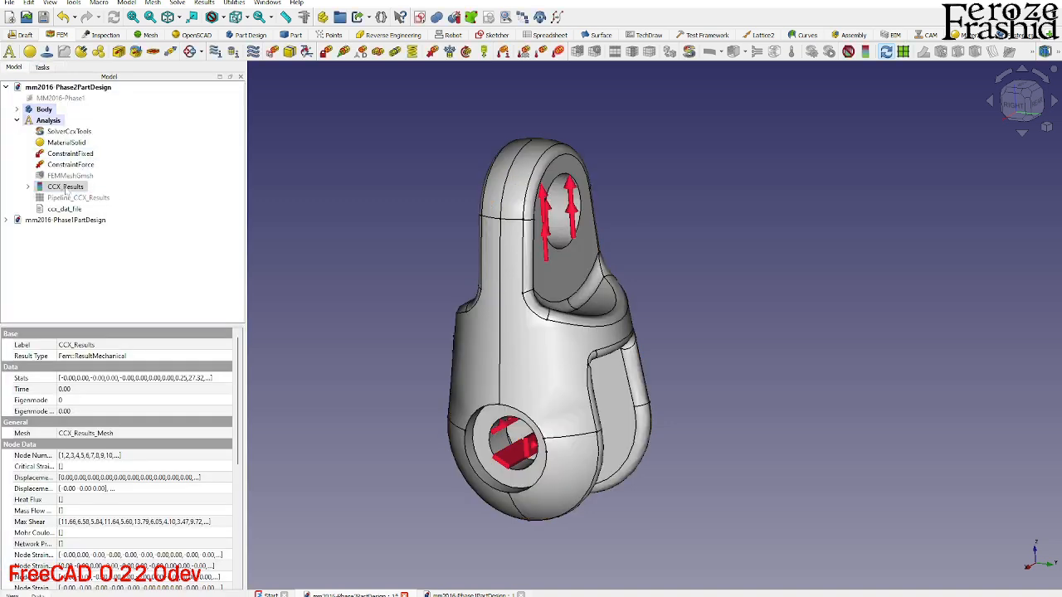
middle_drag(672, 457, 586, 450)
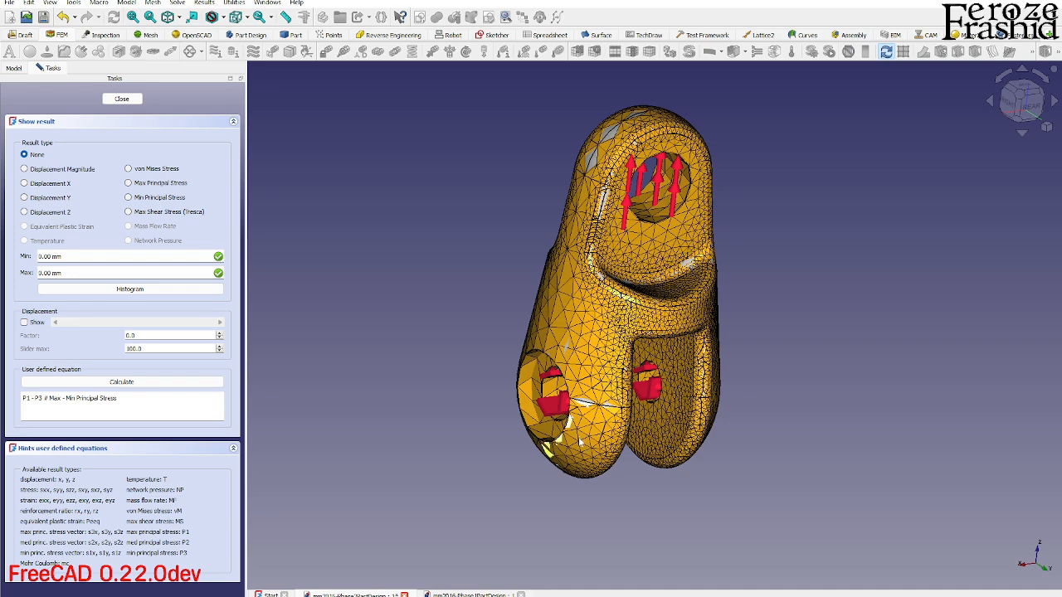
scroll(759, 470, up, 2)
scroll(658, 413, down, 2)
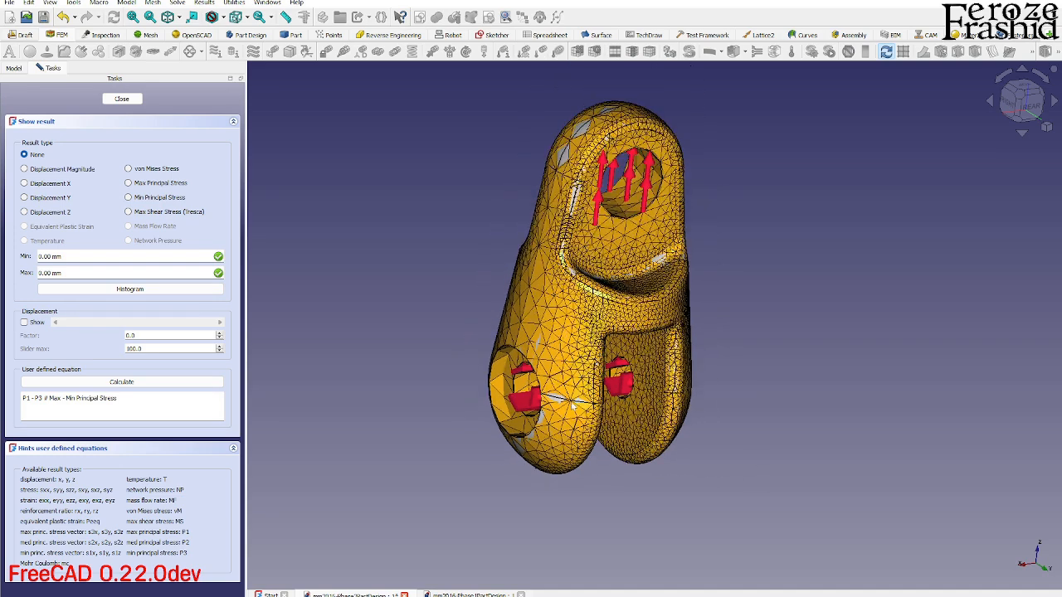
click(122, 99)
- Hide the clevis body and reopen the CCX results
click(46, 110)
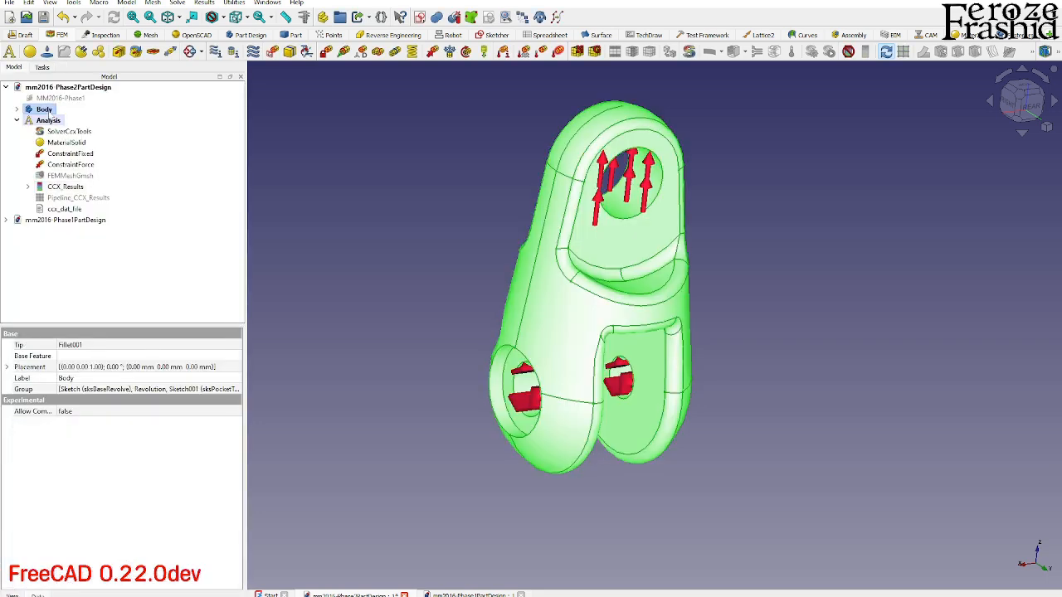
key(space)
double_click(65, 187)
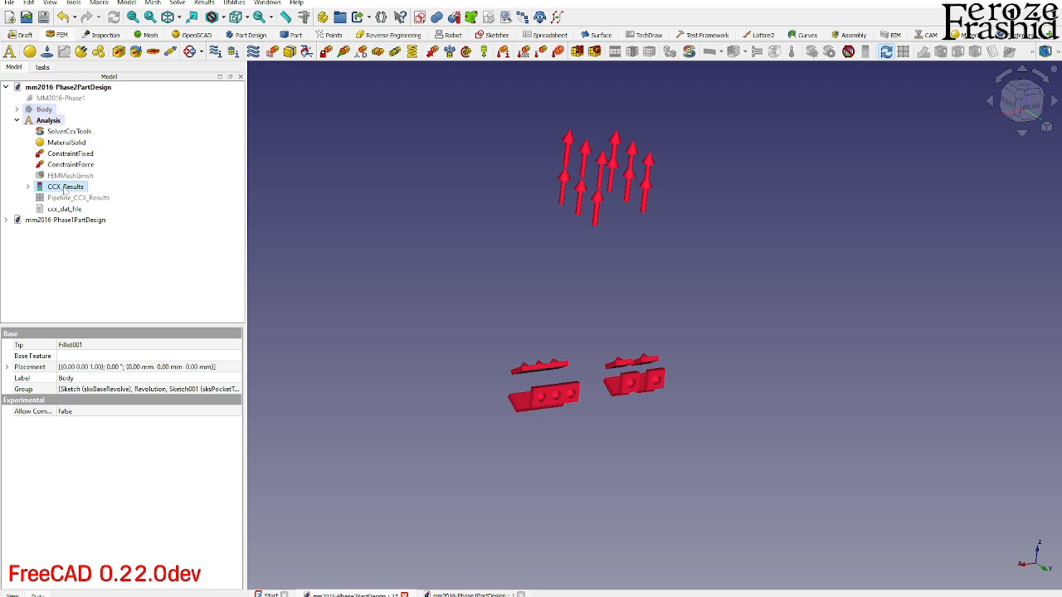
middle_drag(769, 376, 780, 362)
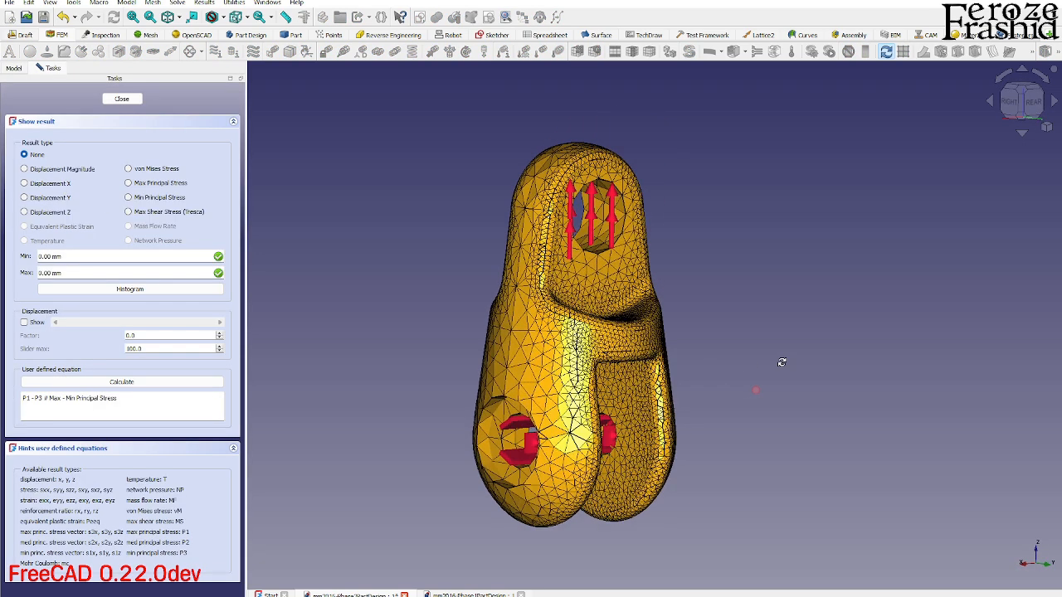
- Display the displacement magnitude with the deformed shape enabled and vary the deformation scale in the rear view
click(64, 170)
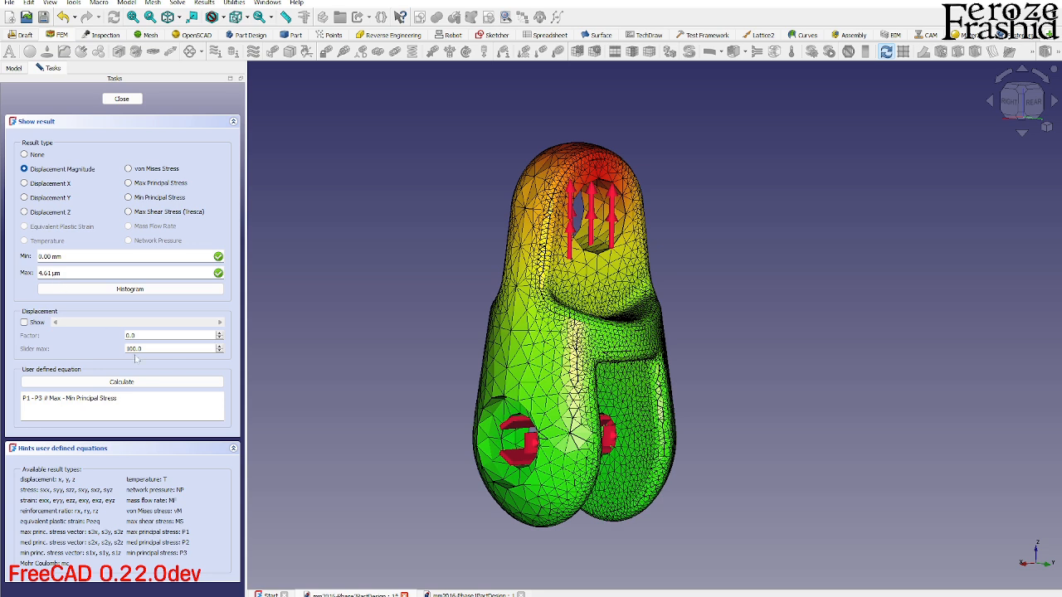
key(BackSpace)
click(36, 322)
mouse_move(60, 323)
mouse_down()
mouse_move(208, 324)
mouse_move(49, 329)
mouse_up()
click(1034, 107)
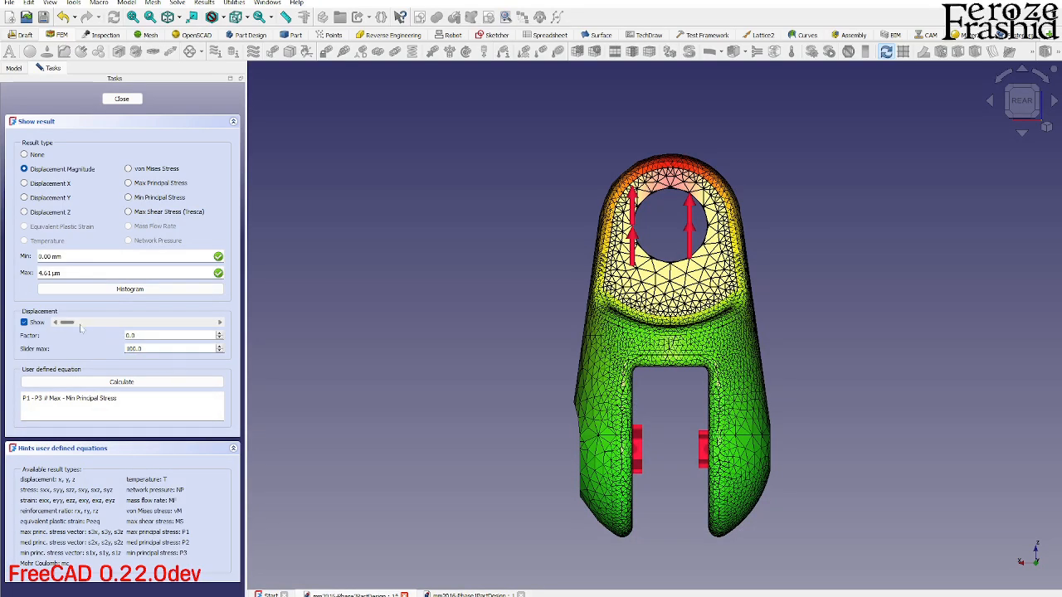
drag(66, 322, 2, 344)
mouse_move(73, 326)
mouse_down()
mouse_move(232, 328)
mouse_move(68, 334)
mouse_up()
middle_drag(463, 274, 565, 320)
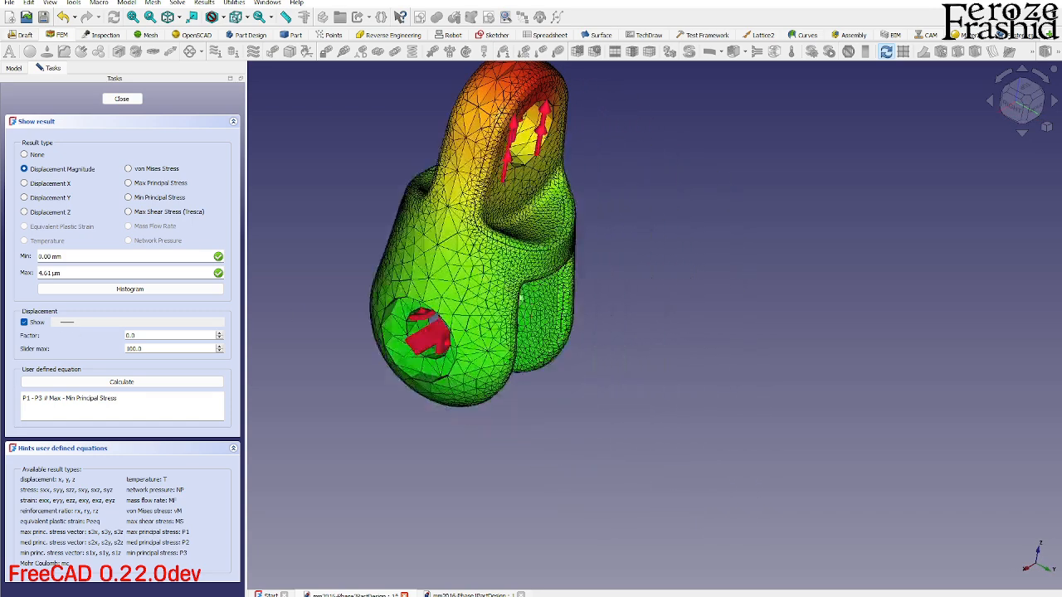
middle_drag(587, 282, 537, 262)
click(1033, 109)
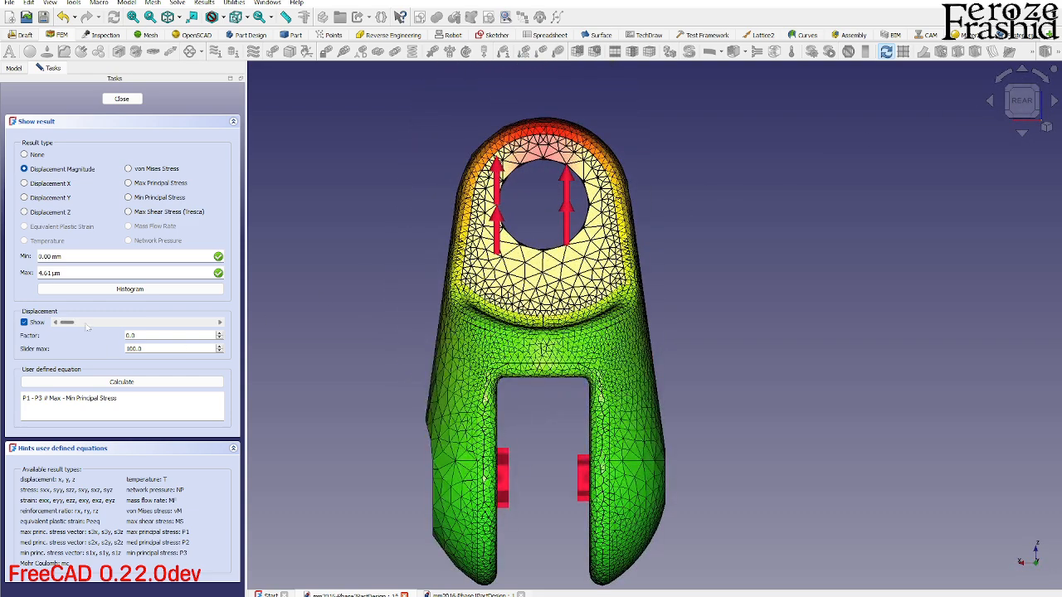
mouse_move(70, 323)
mouse_down()
mouse_move(235, 322)
mouse_move(56, 324)
mouse_up()
- Switch the result to von Mises stress, vary the deformation scale, examine the stressed areas, and close the results
click(160, 171)
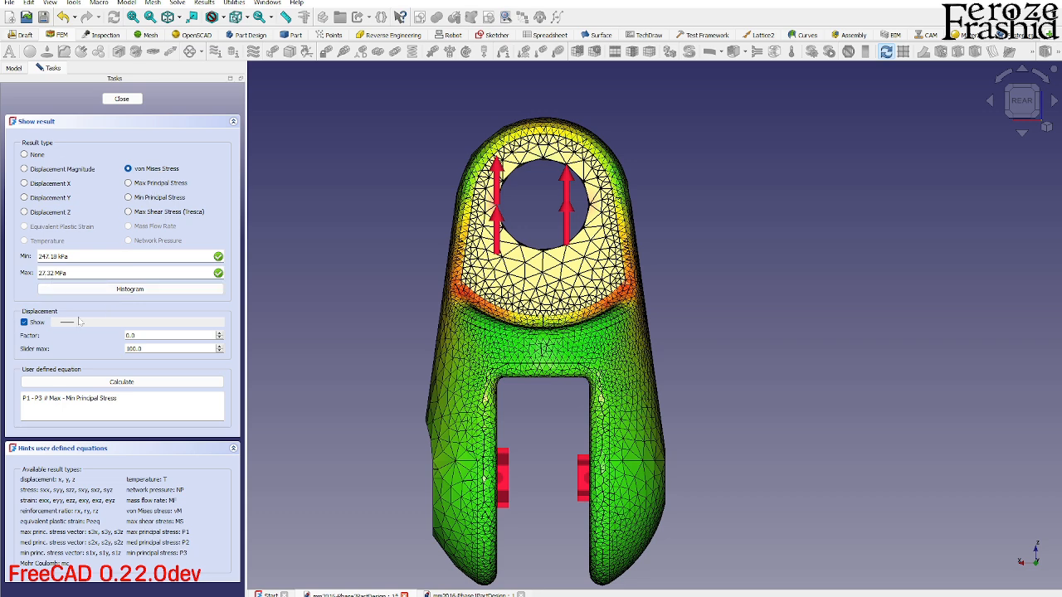
mouse_move(62, 322)
mouse_down()
mouse_move(259, 319)
mouse_move(60, 322)
mouse_up()
middle_drag(496, 298, 520, 341)
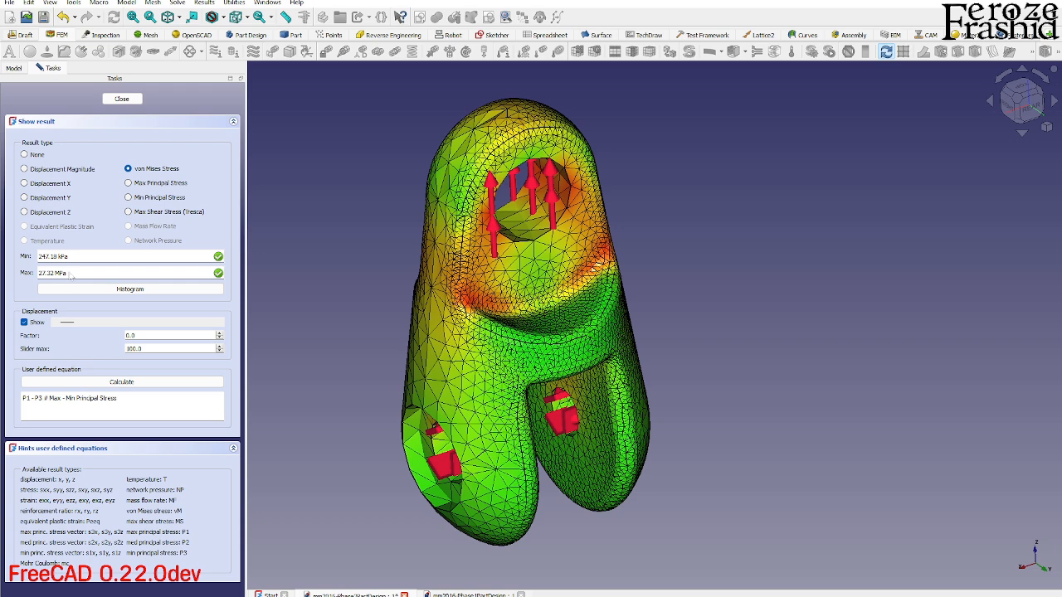
click(122, 100)
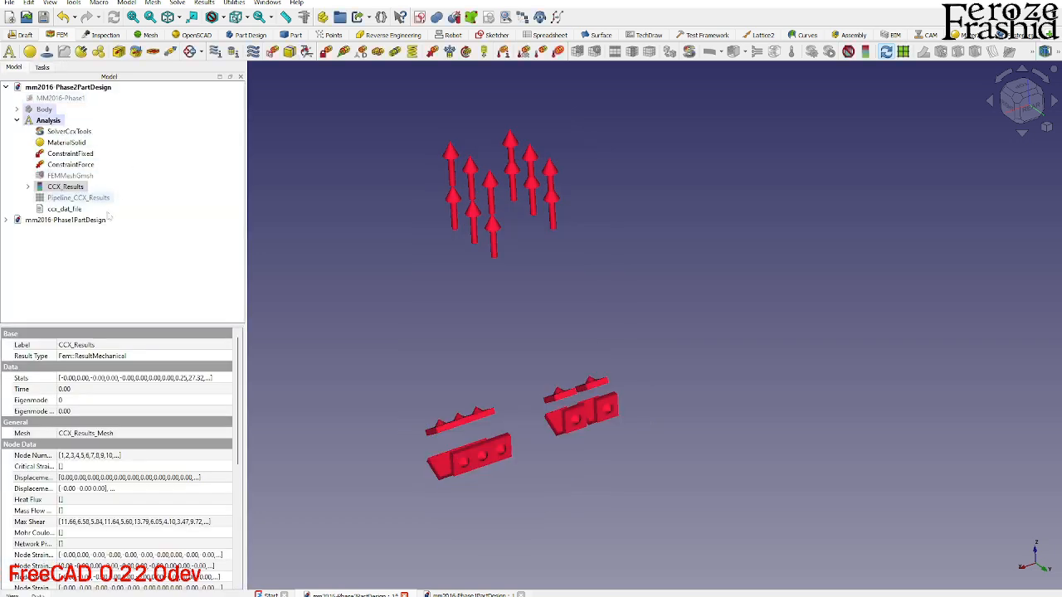
- Set the force of the eye load constraint to 50 kN
double_click(85, 166)
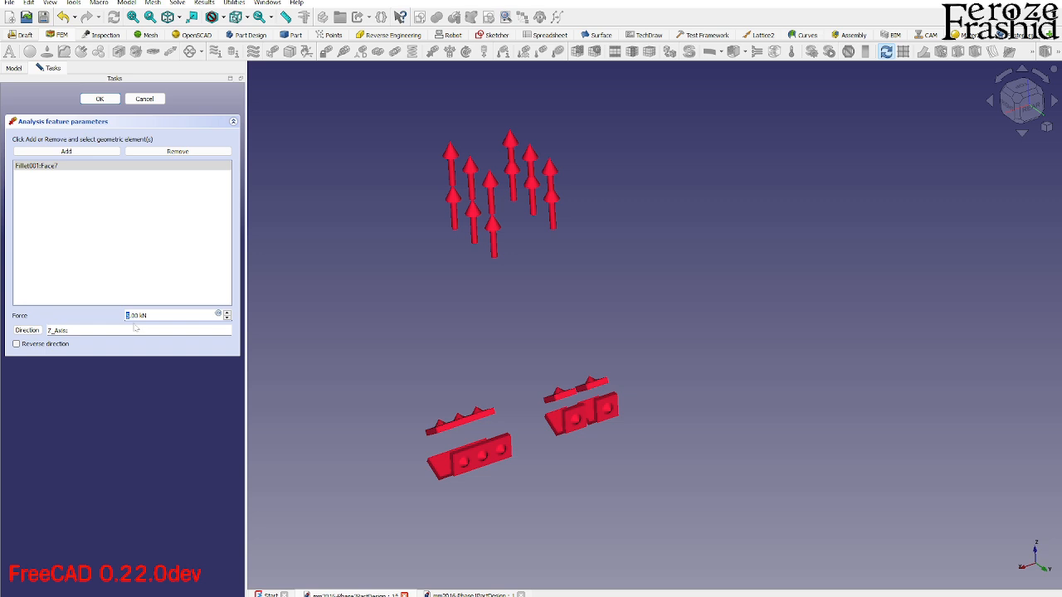
text(50)
click(99, 100)
- Rewrite the CalculiX input file for the static analysis, run the solver again, and close the solver task
click(71, 131)
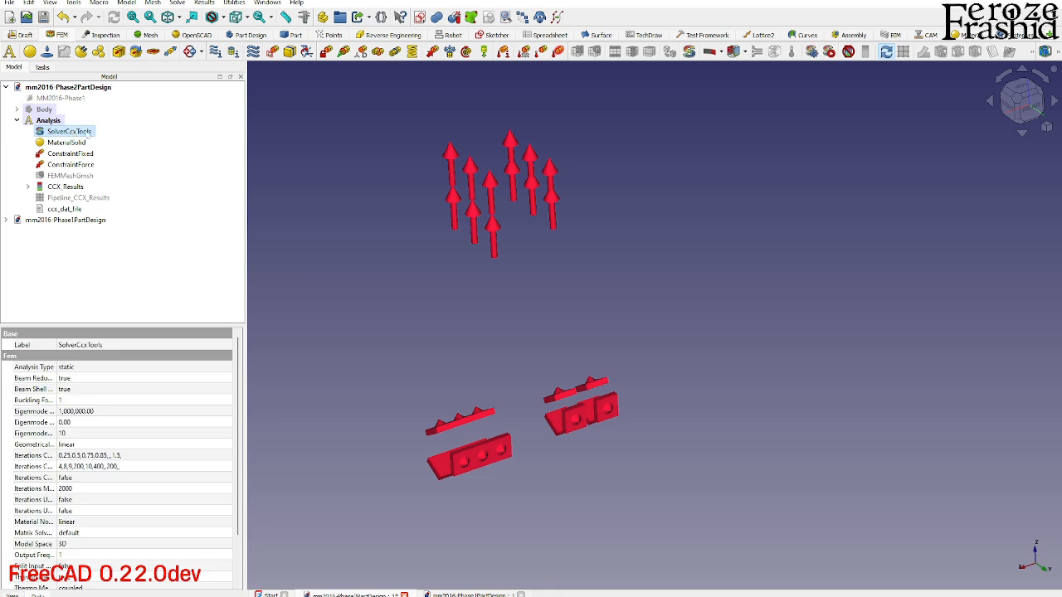
double_click(87, 132)
click(81, 227)
click(112, 246)
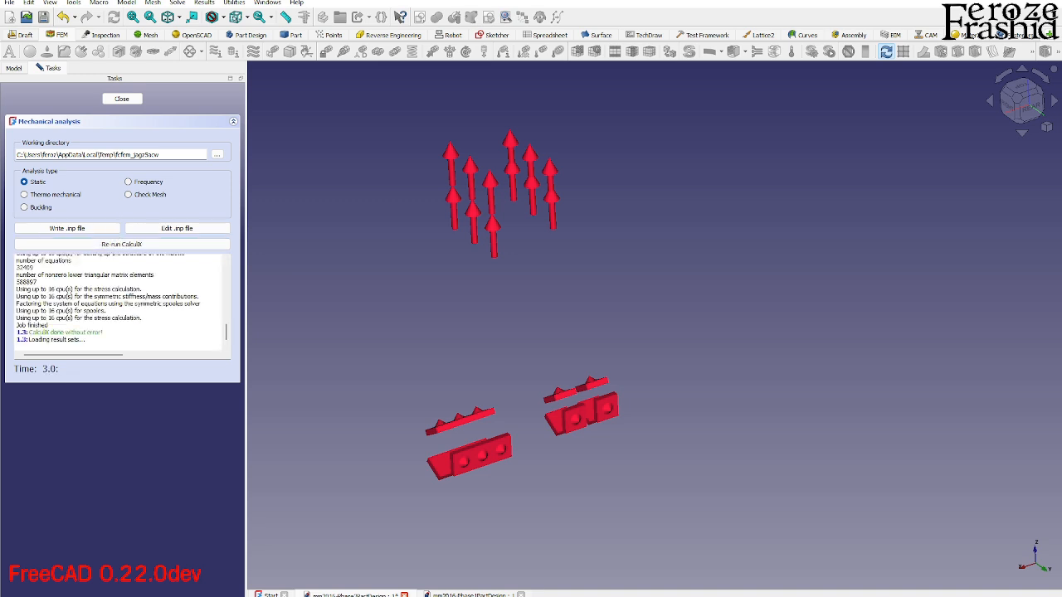
click(122, 98)
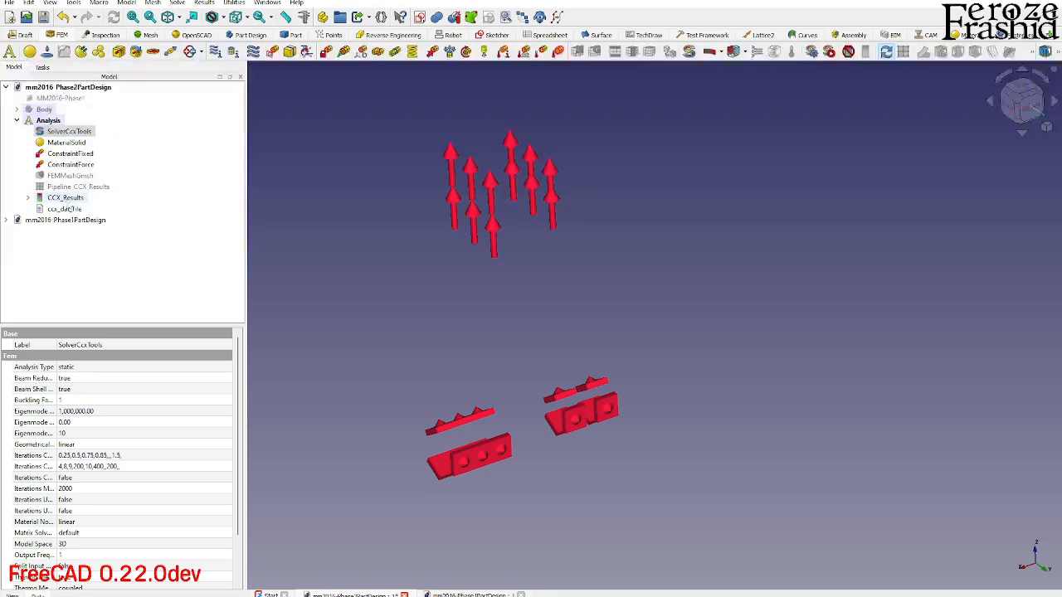
- Open the new CCX results and examine the von Mises stress and the displacement magnitude, varying the deformation scale
double_click(66, 199)
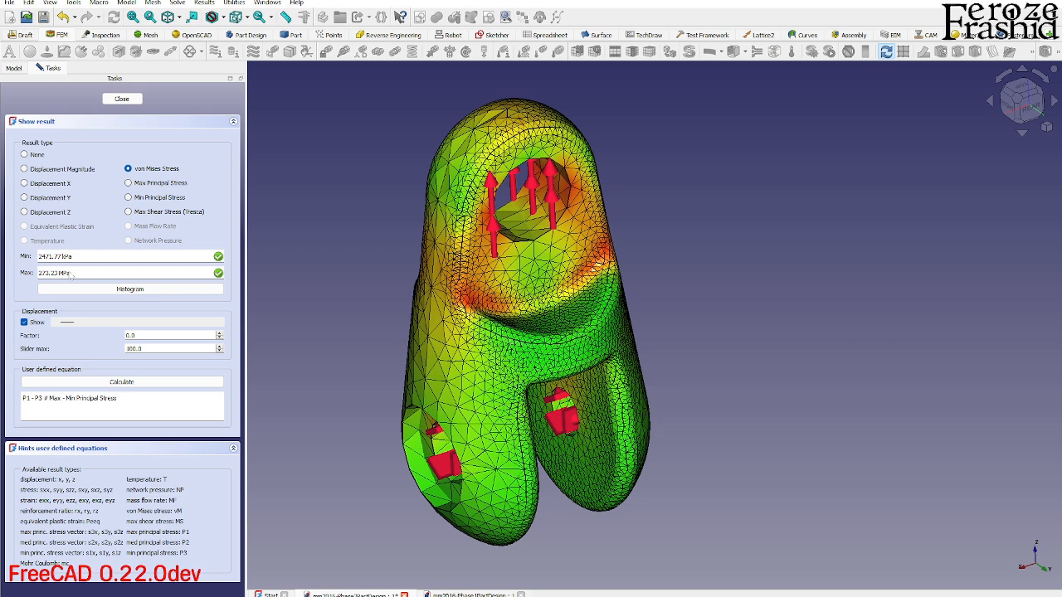
click(74, 171)
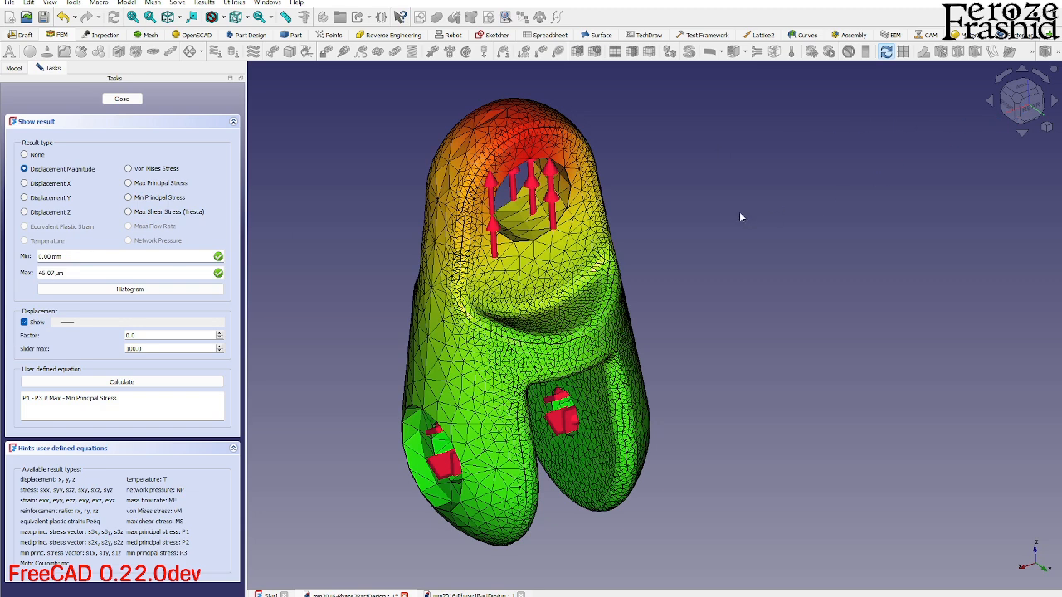
click(1038, 108)
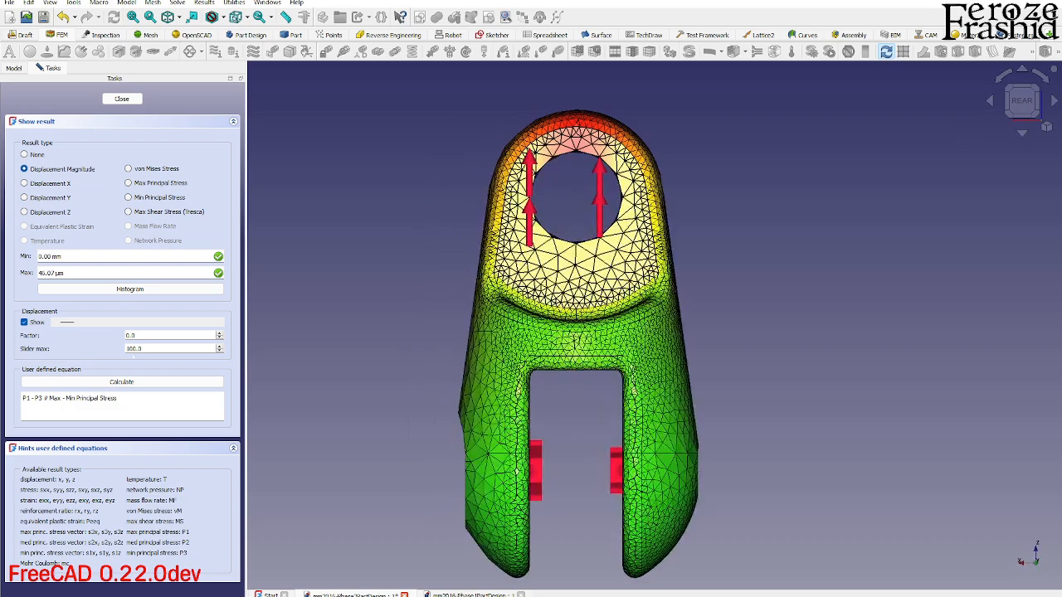
drag(68, 323, 39, 348)
middle_drag(473, 346, 636, 407)
scroll(657, 470, down, 3)
scroll(537, 243, up, 3)
middle_drag(548, 322, 562, 307)
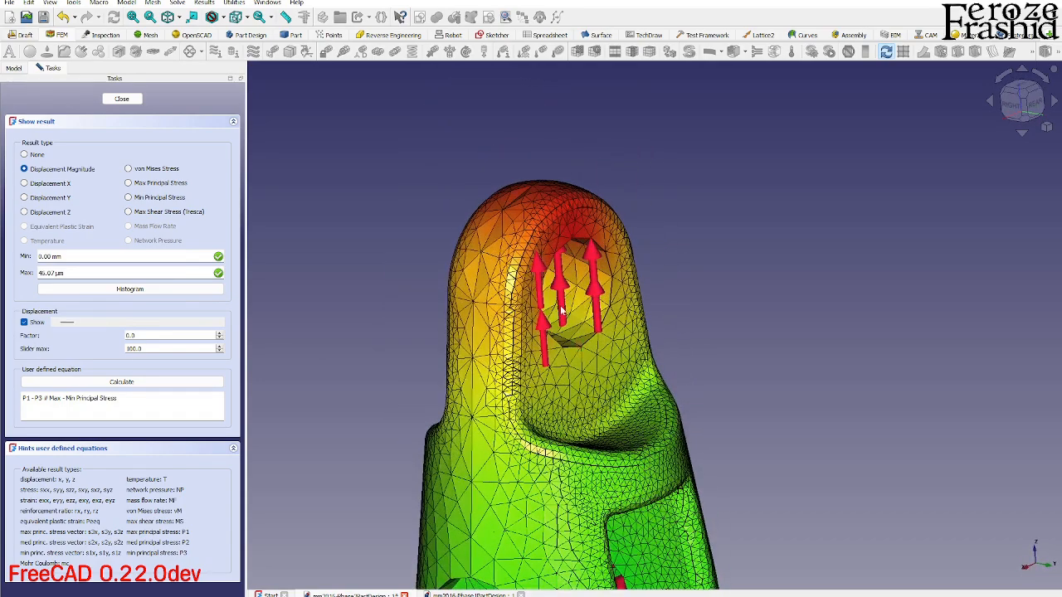
scroll(562, 310, down, 2)
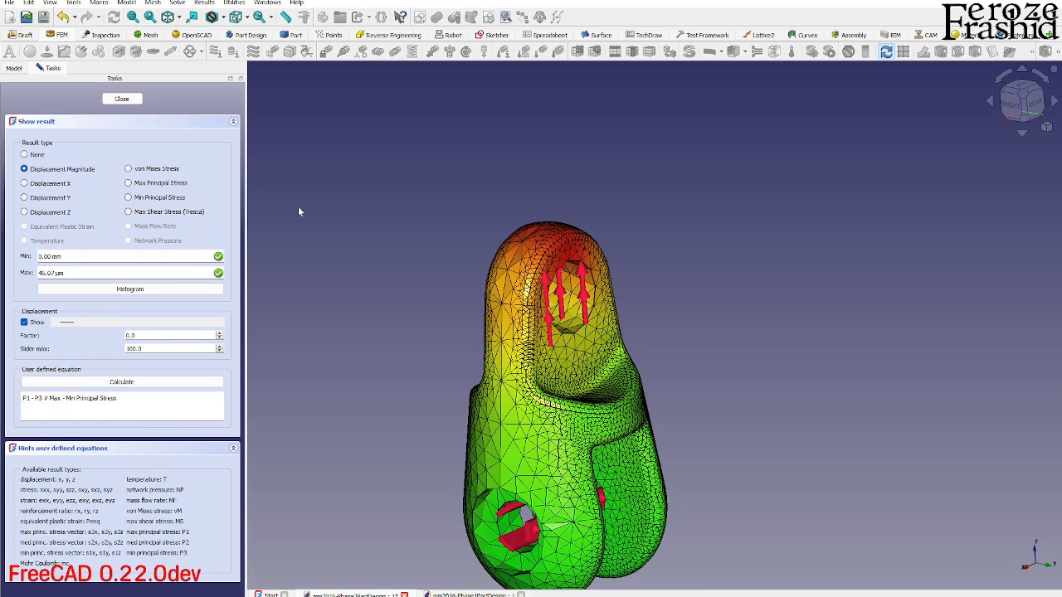
click(122, 99)
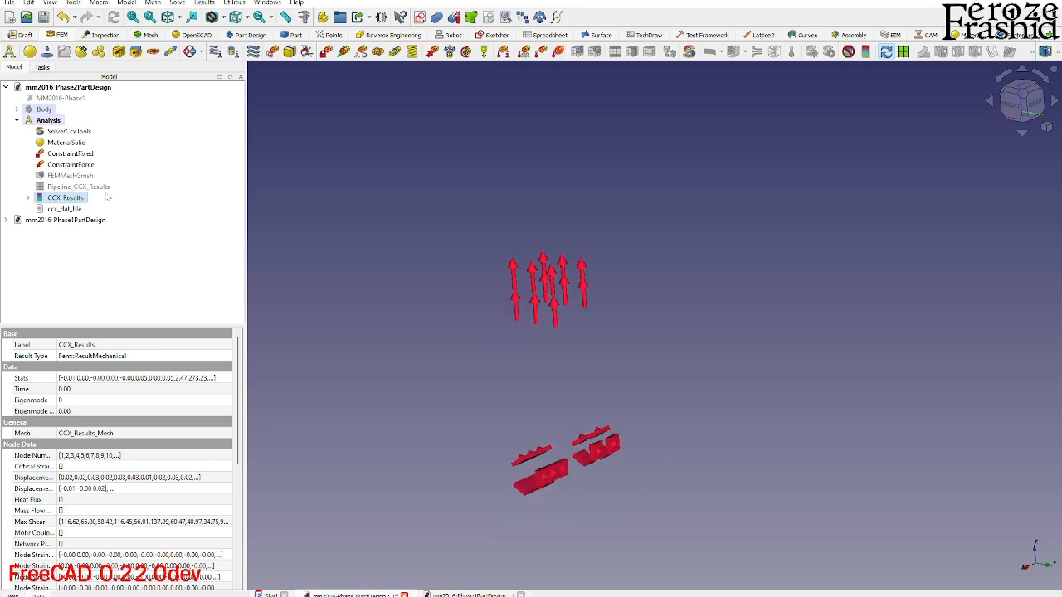
- Show the clevis body again and clear the selection
click(44, 109)
key(space)
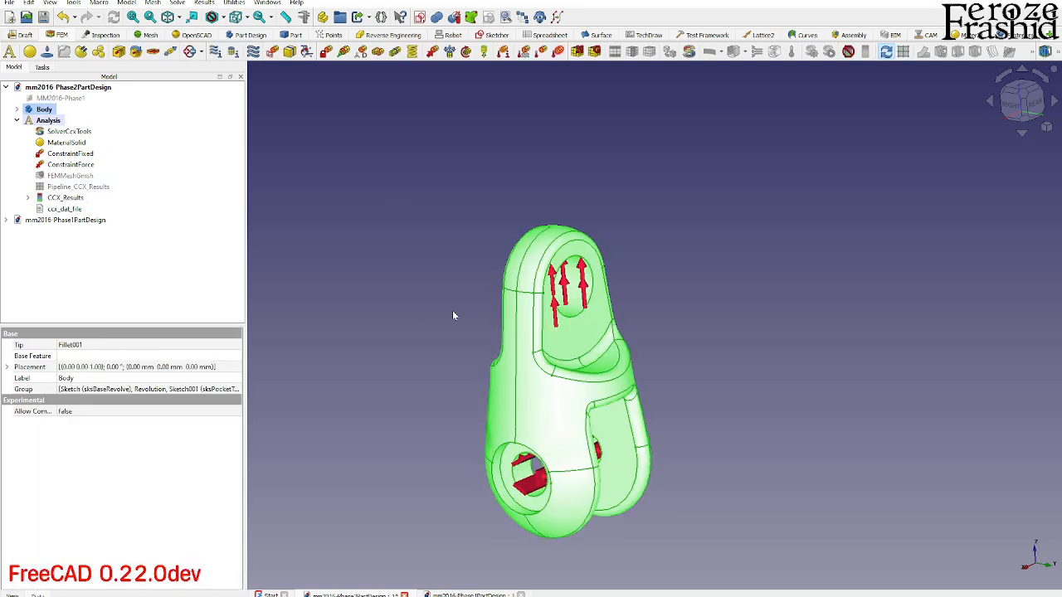
click(459, 348)
middle_drag(626, 307, 636, 356)
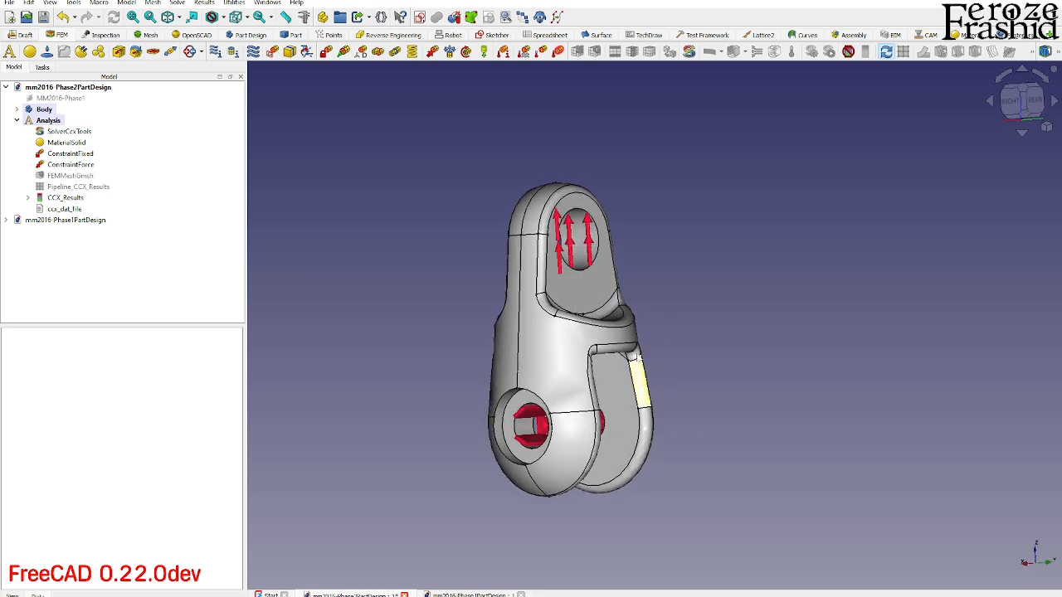